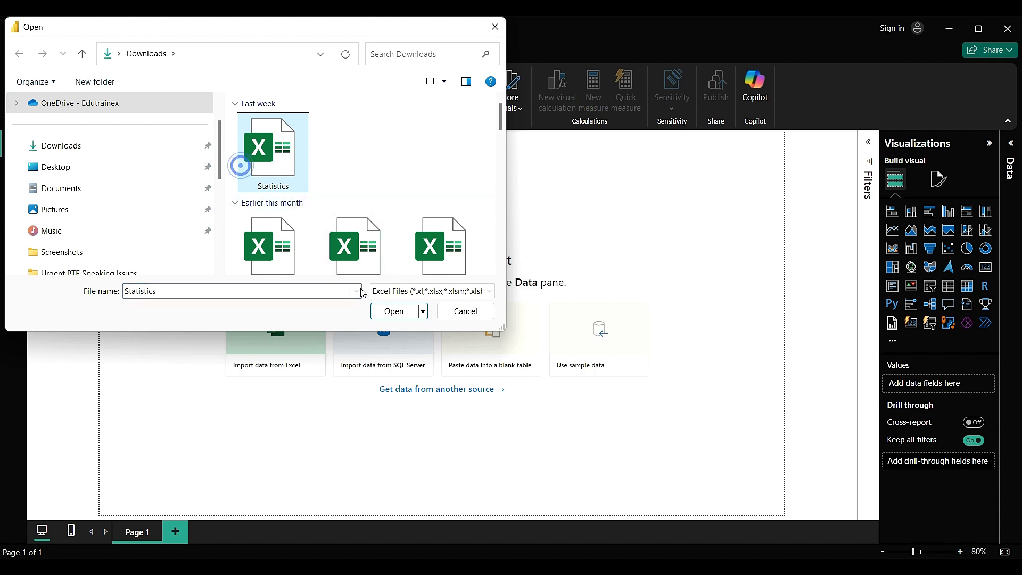
Step: Import Sheet1 of the Statistics Excel workbook and open its data for transformation in the Power Query Editor
left_click(382, 307)
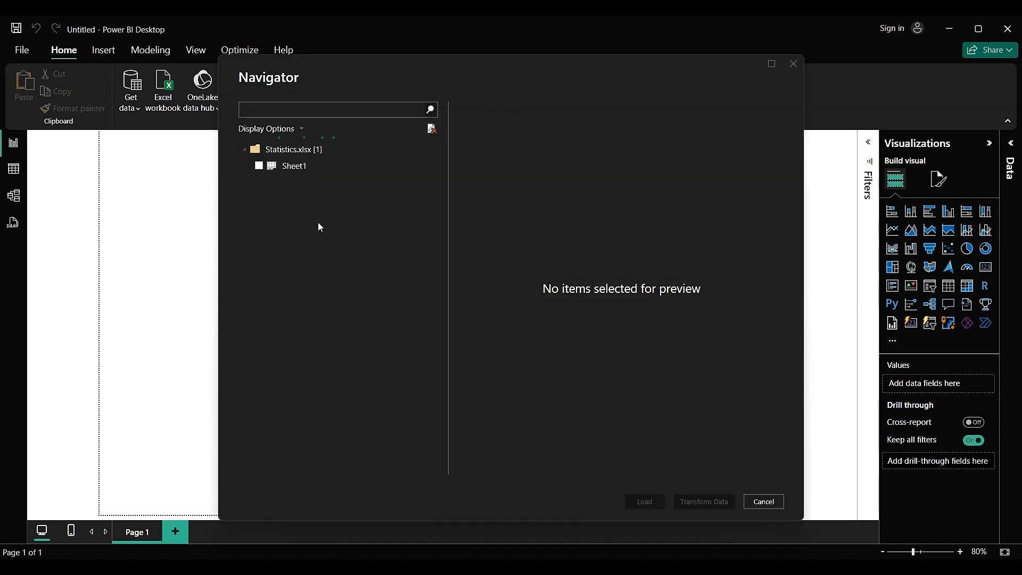
left_click(259, 167)
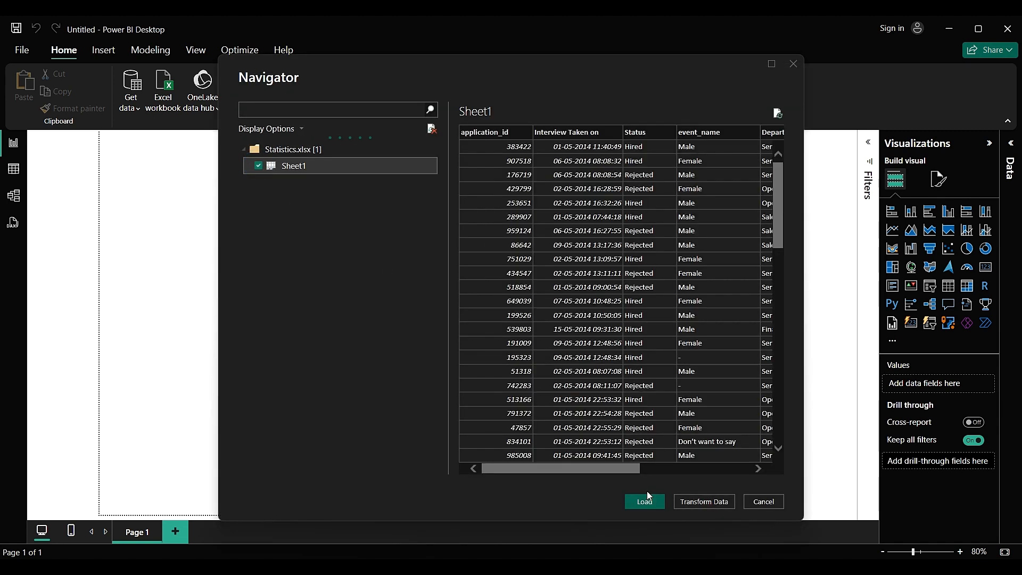
scroll(598, 355, "down", 10)
scroll(597, 355, "up", 10)
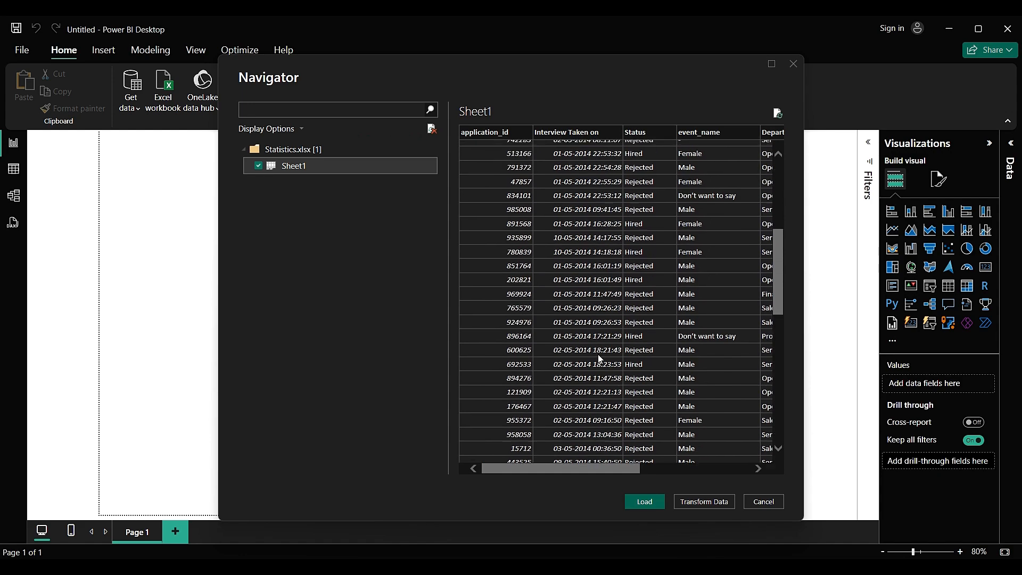
left_click(687, 506)
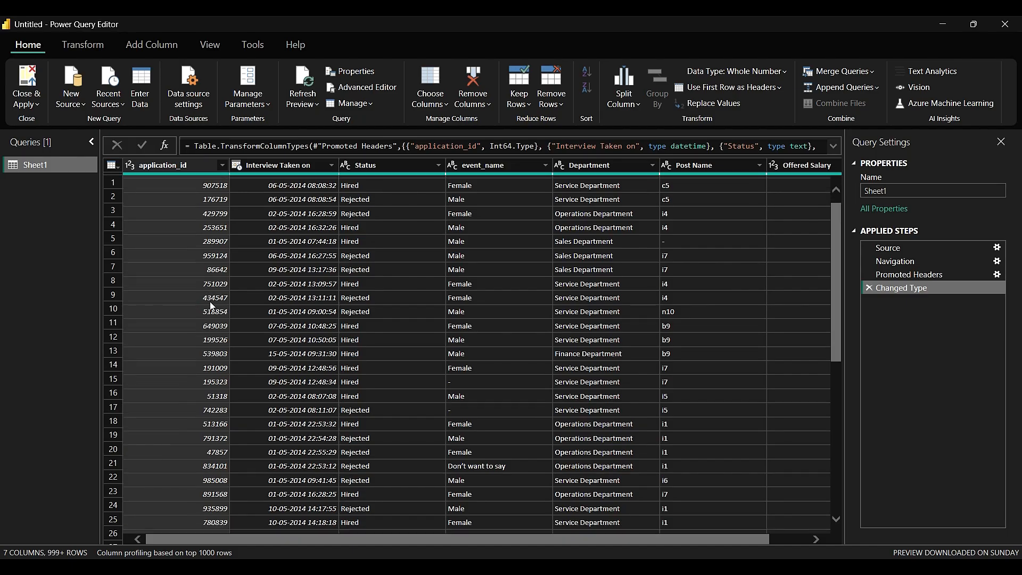
Step: Look through the table's columns from application_id to Offered Salary, including event_name, Department and Post Name
left_click(145, 165)
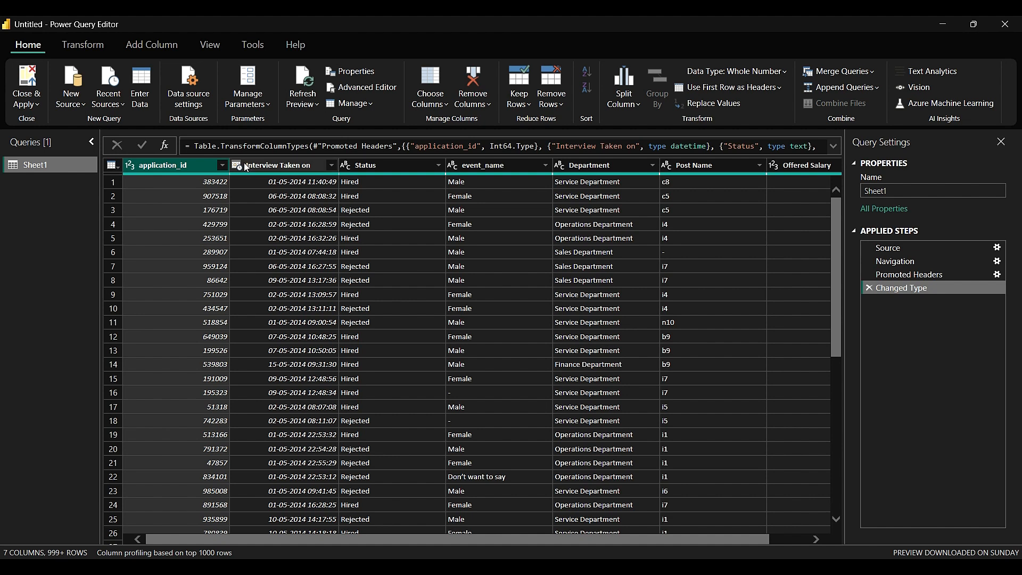
left_click(378, 165)
left_click(470, 168)
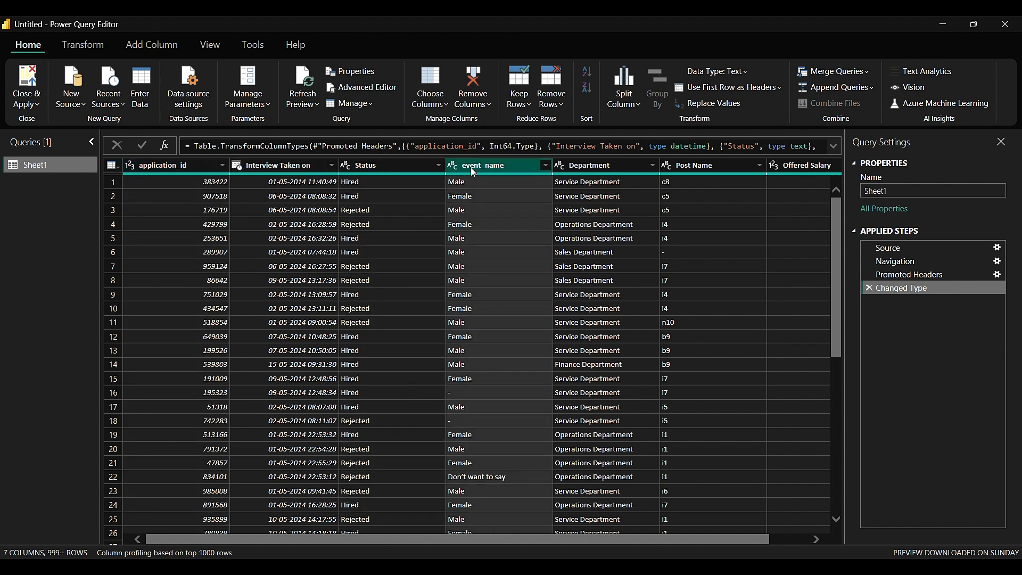
left_click(592, 165)
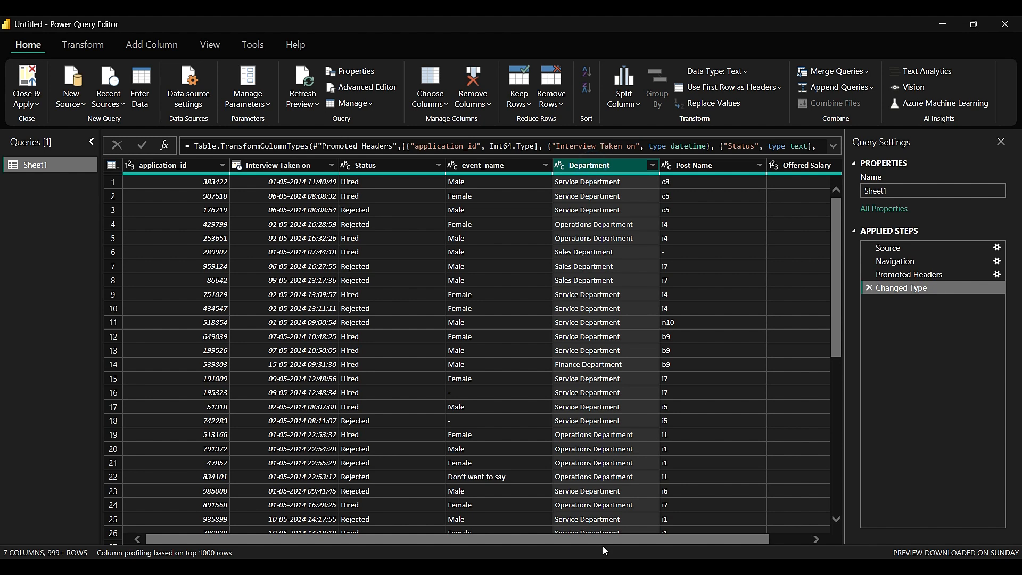
left_click_drag(602, 542, 799, 555)
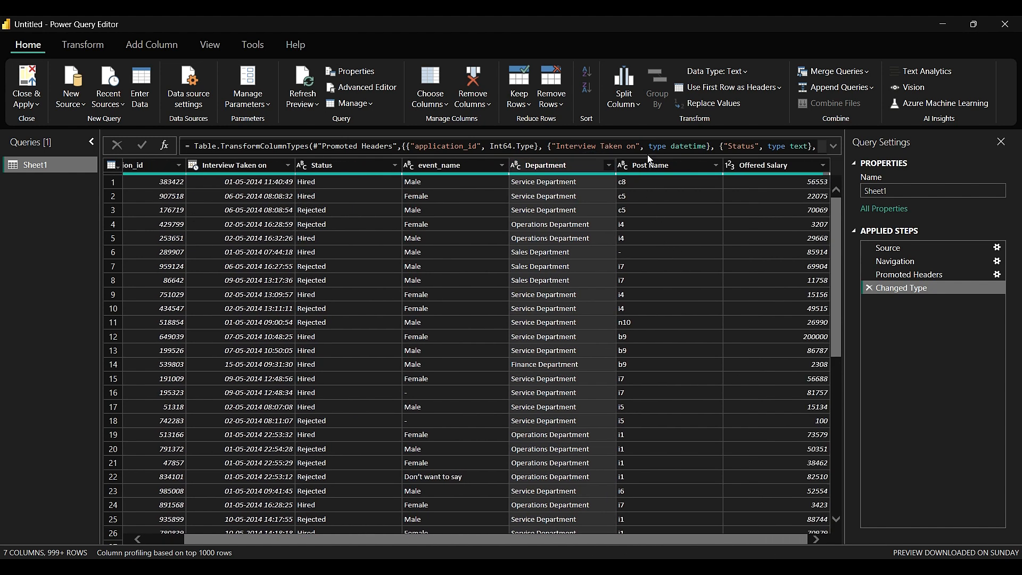
left_click(652, 165)
left_click(749, 166)
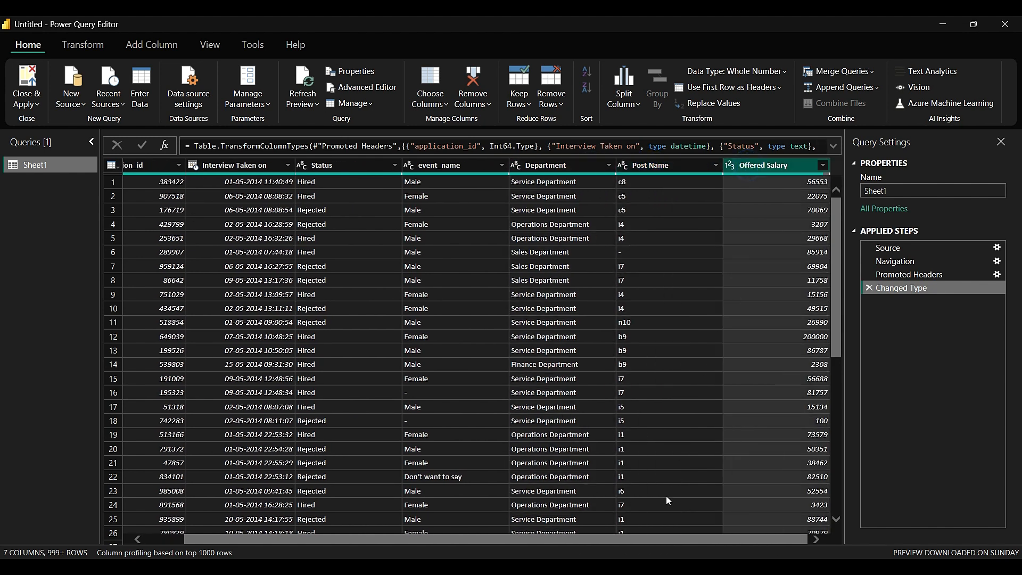
left_click_drag(655, 541, 464, 543)
left_click(158, 164)
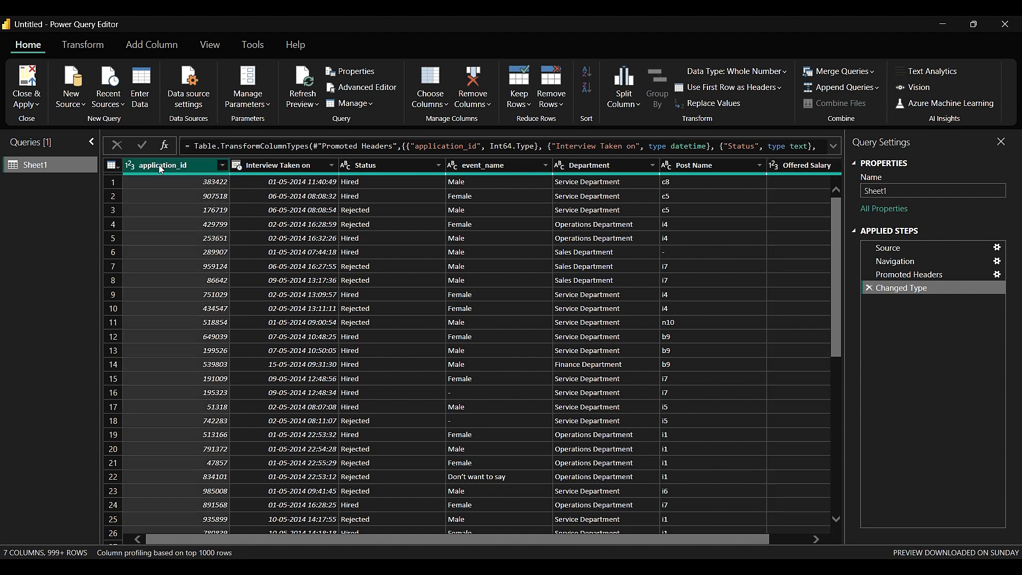
Step: Examine the filter values of the Interview Taken on, Status and event_name columns without applying a filter
left_click(222, 165)
left_click(331, 165)
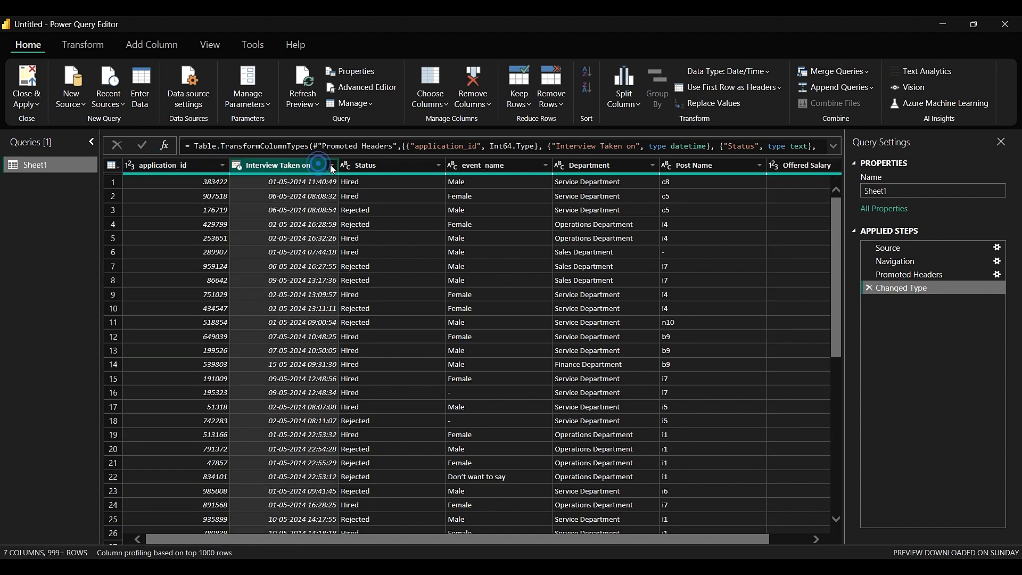
left_click(330, 165)
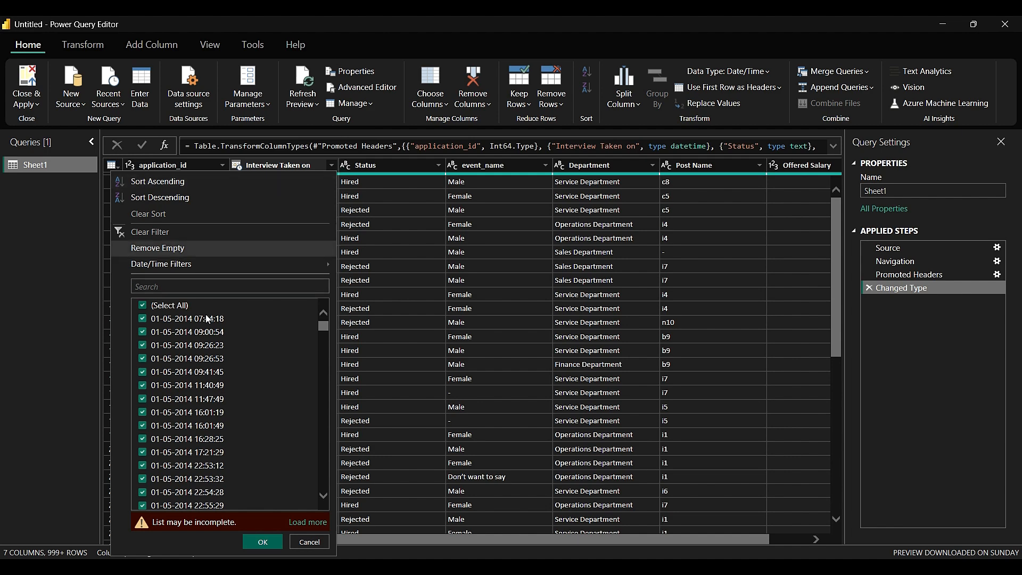
left_click(429, 165)
left_click(440, 166)
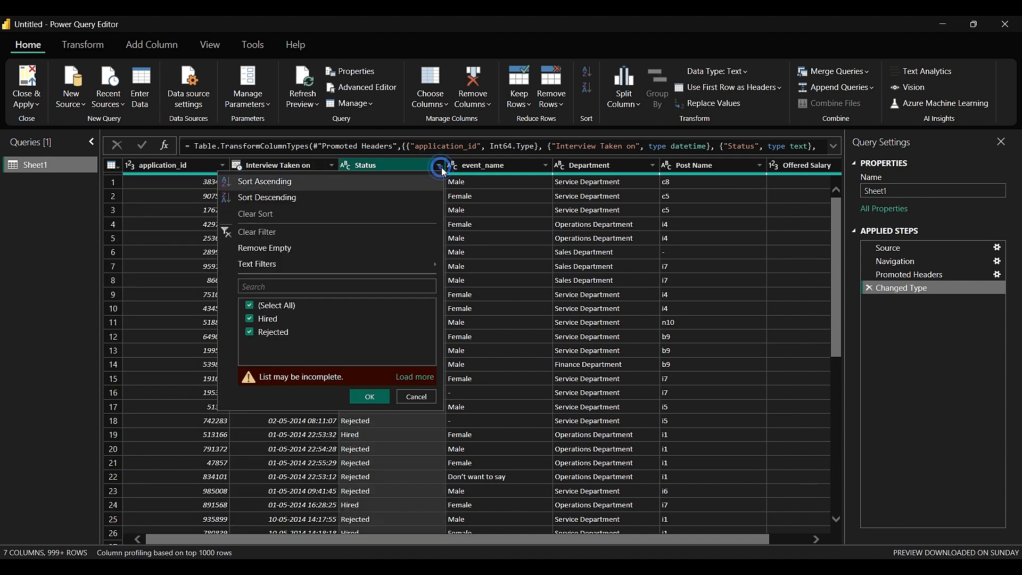
left_click(534, 165)
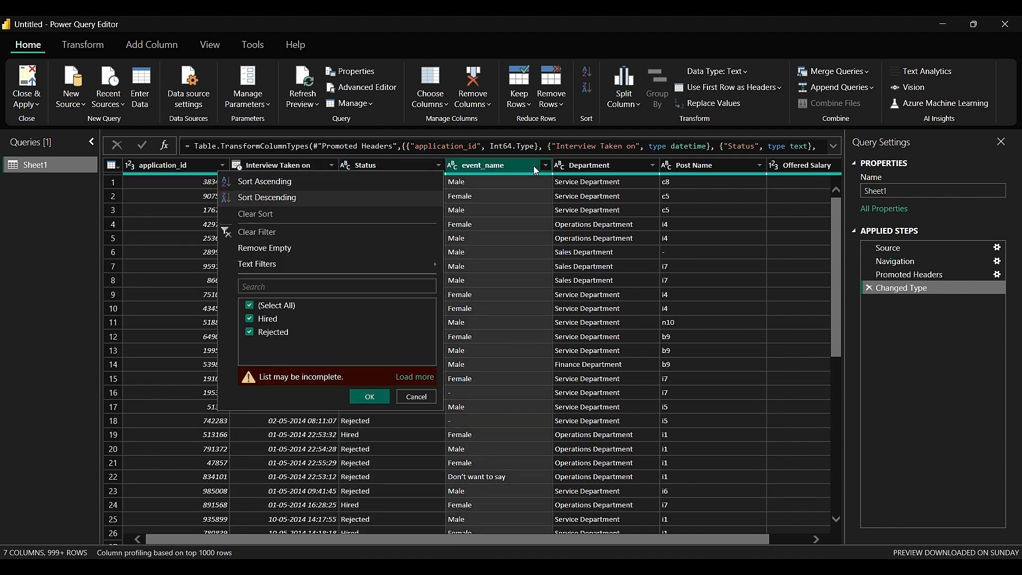
left_click(543, 166)
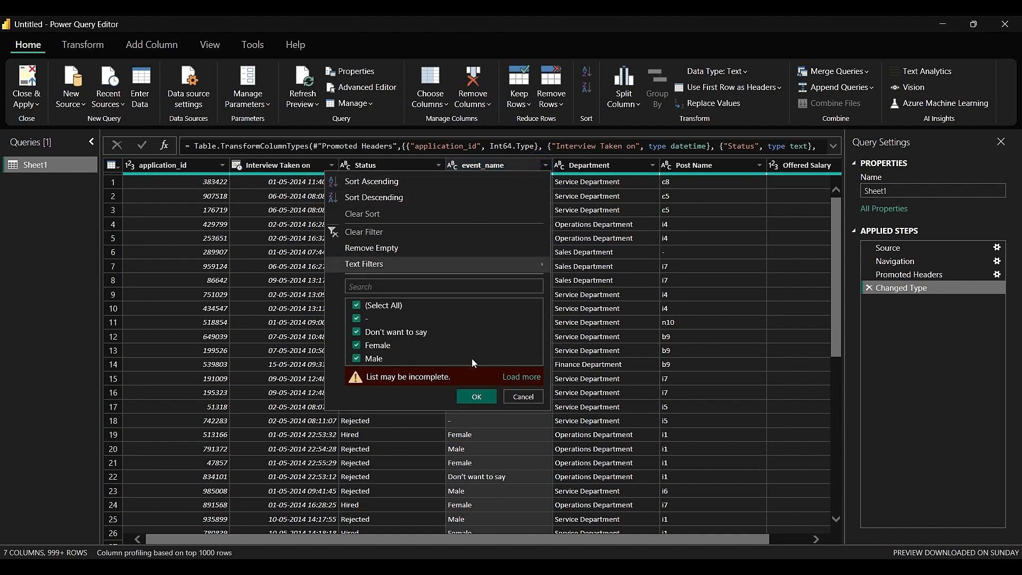
left_click(366, 319)
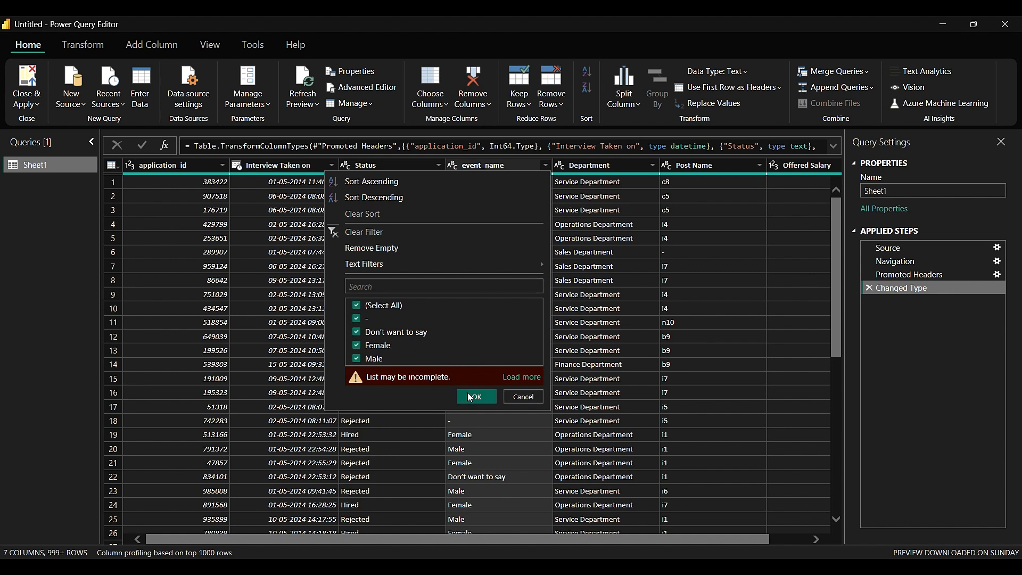
left_click(514, 395)
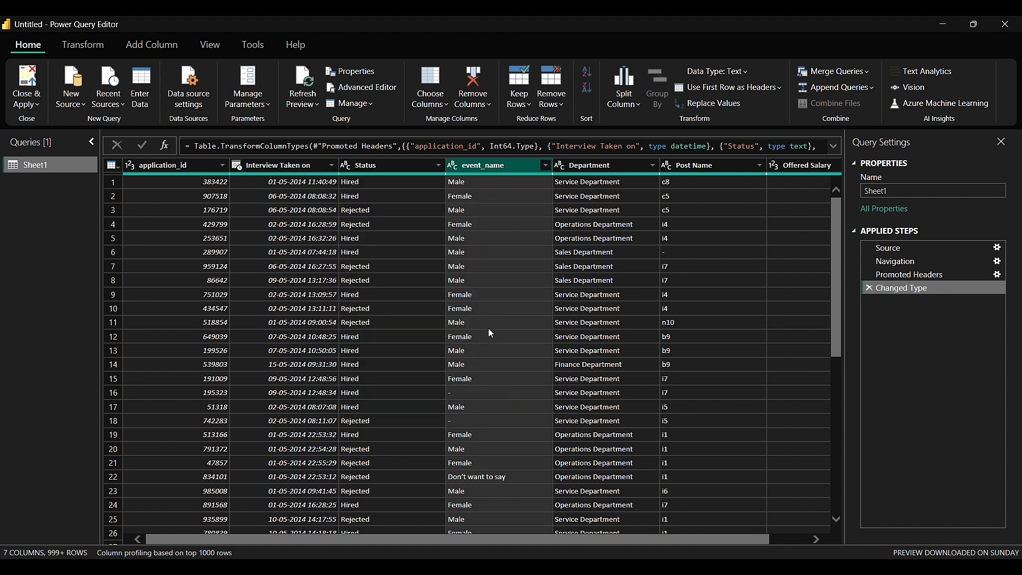
Step: Replace the value "-" with "unknown" in the event_name column
left_click(456, 393)
right_click(456, 393)
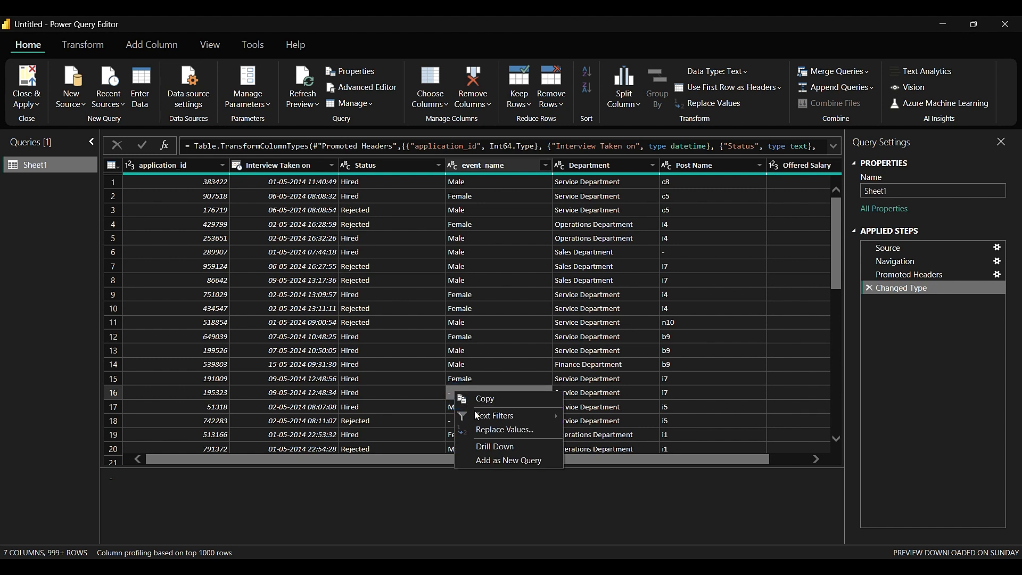
left_click(489, 434)
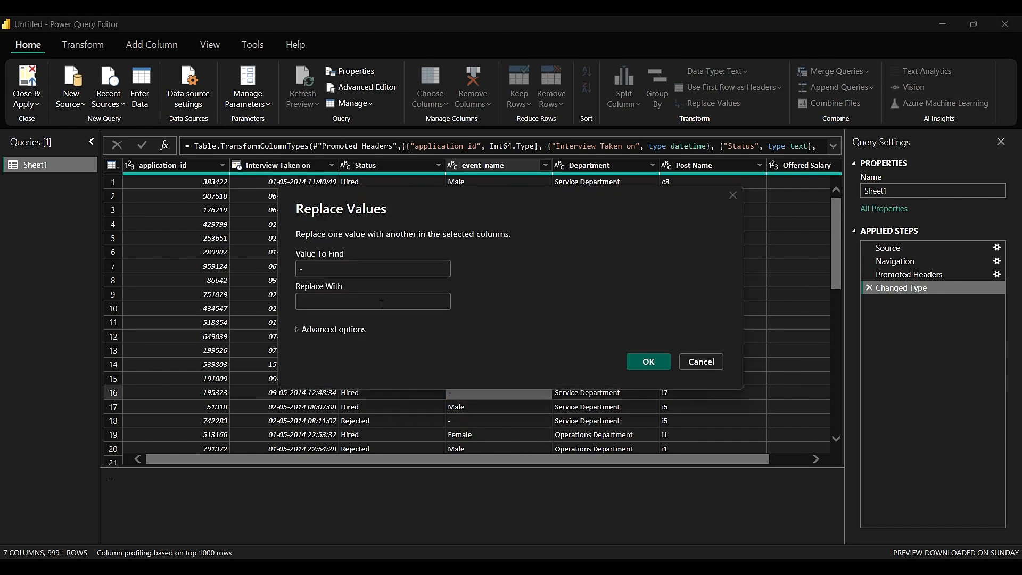
type("unknown")
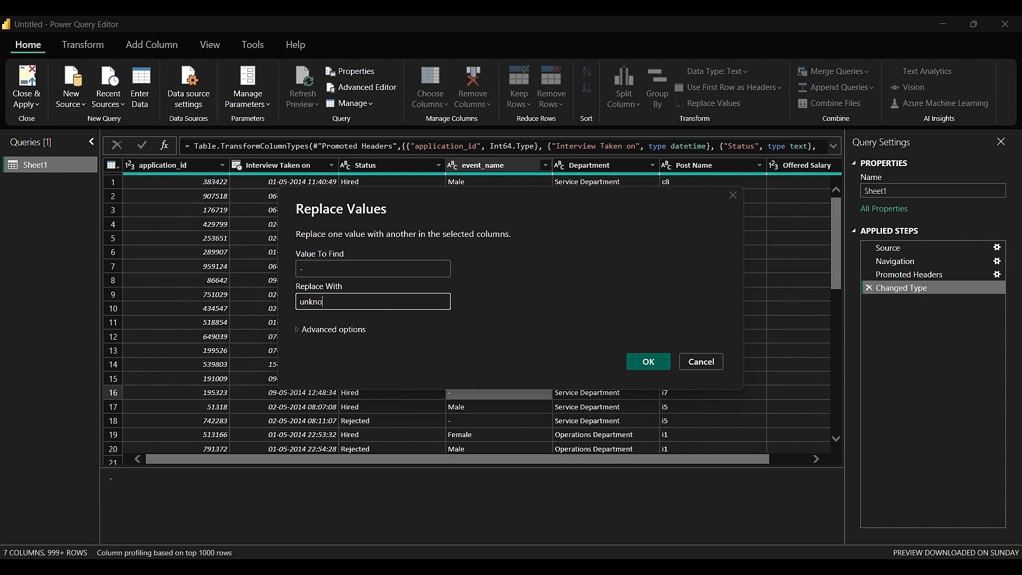
left_click(659, 362)
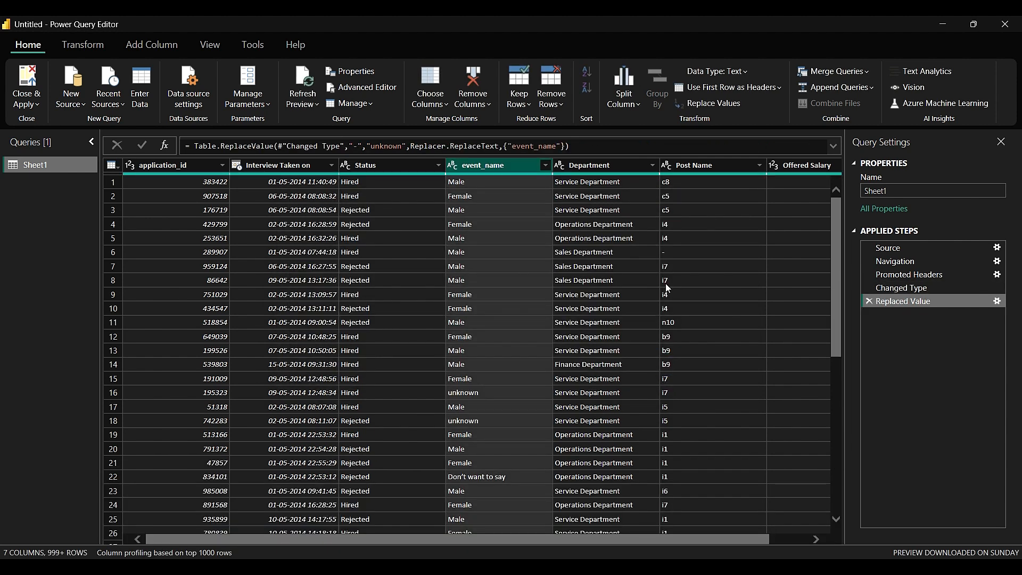
Step: Check the Department column's list of filter values and accept it with all departments selected
left_click_drag(547, 543, 586, 543)
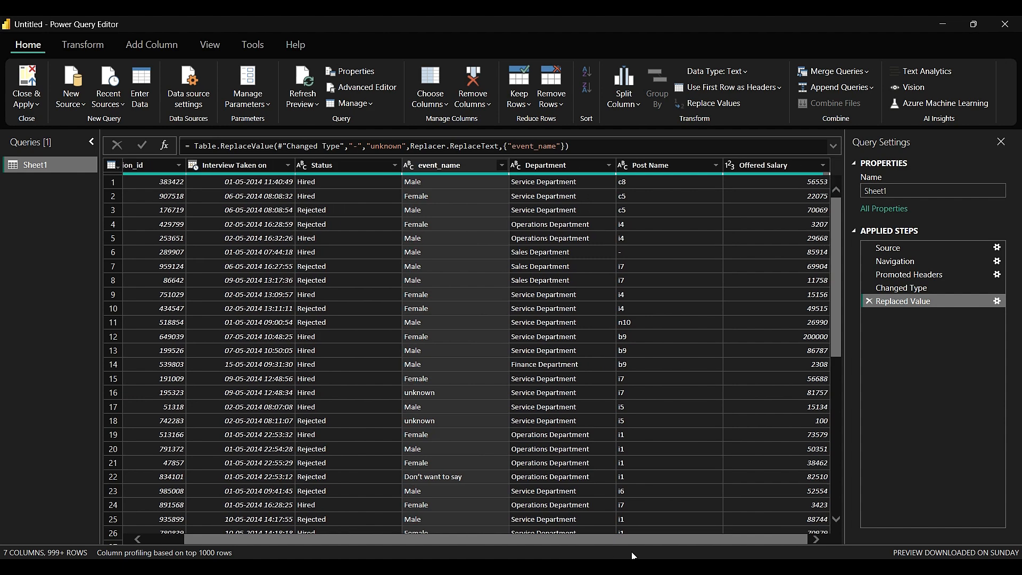
left_click(569, 162)
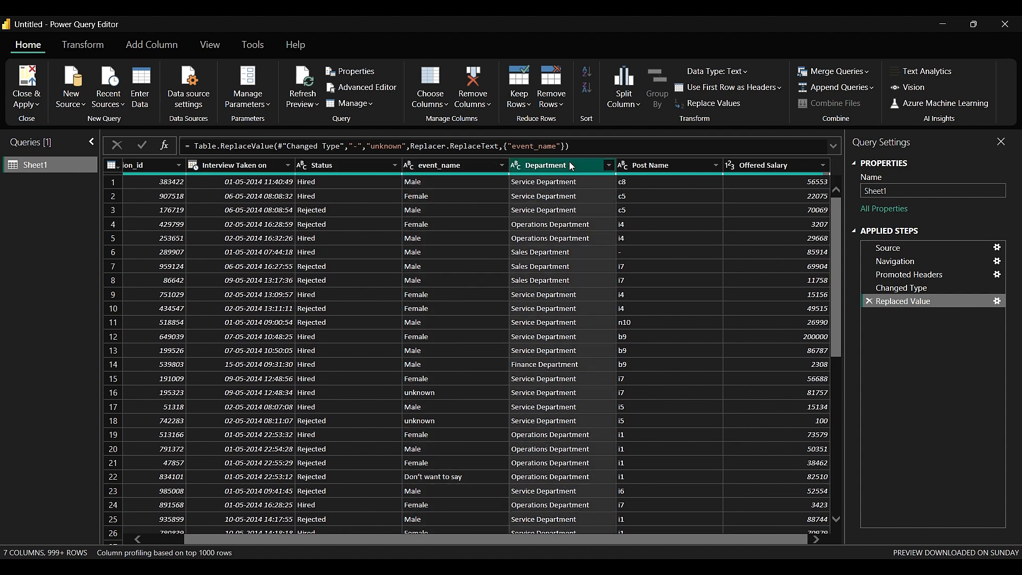
left_click(608, 165)
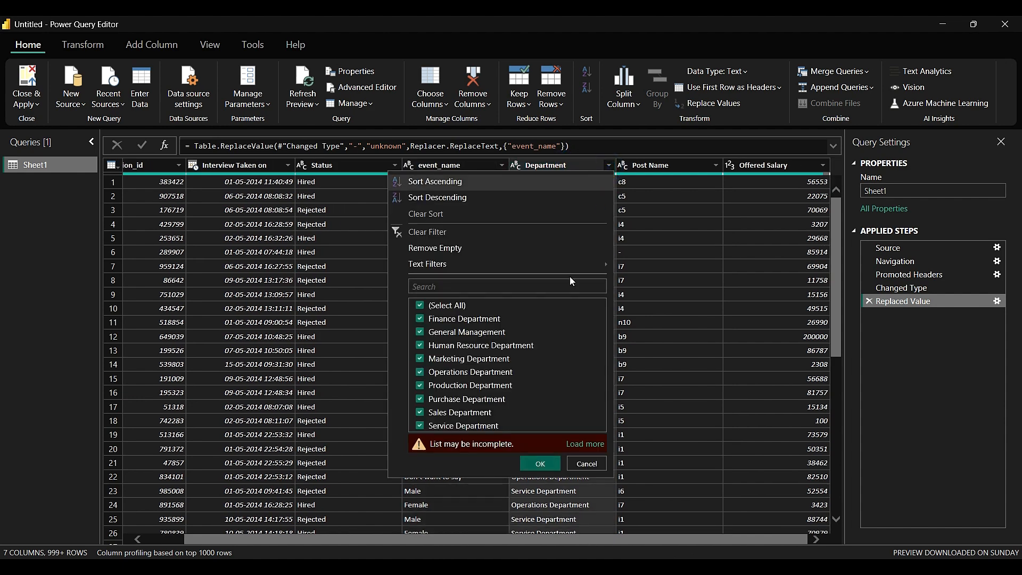
left_click(536, 358)
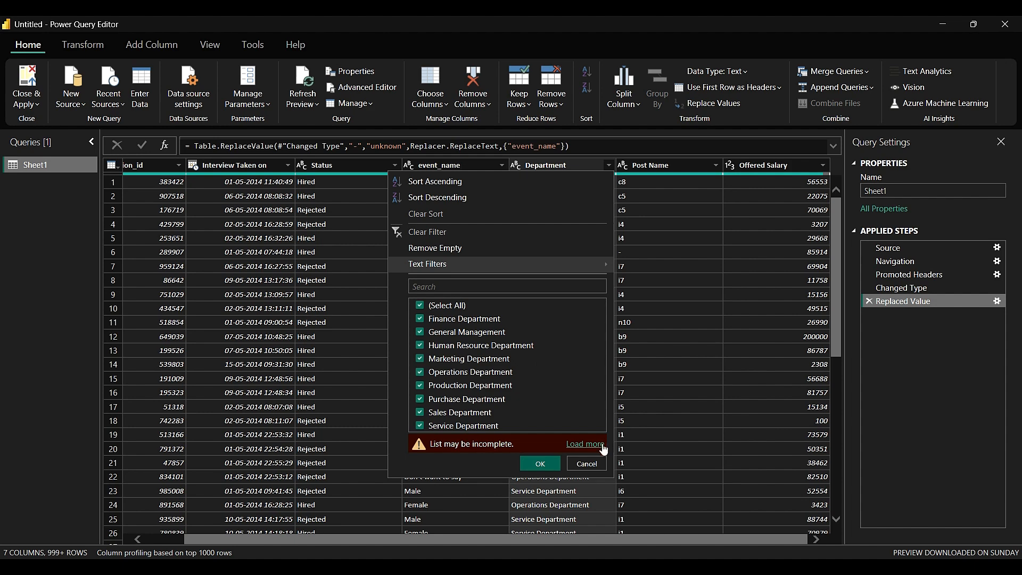
left_click(556, 465)
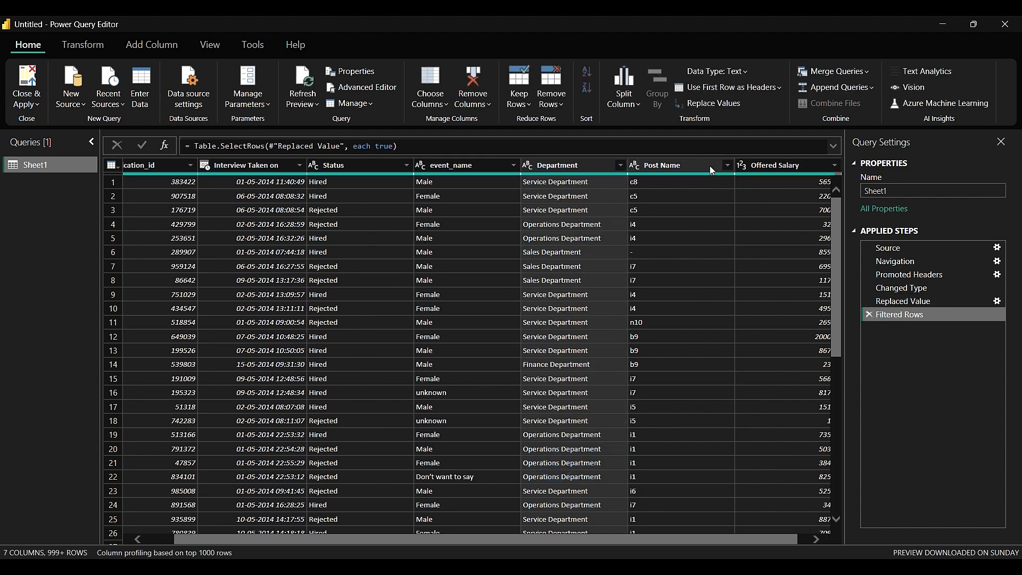
Step: Review the Post Name column's filter values and apply the filter with all values selected
left_click(711, 166)
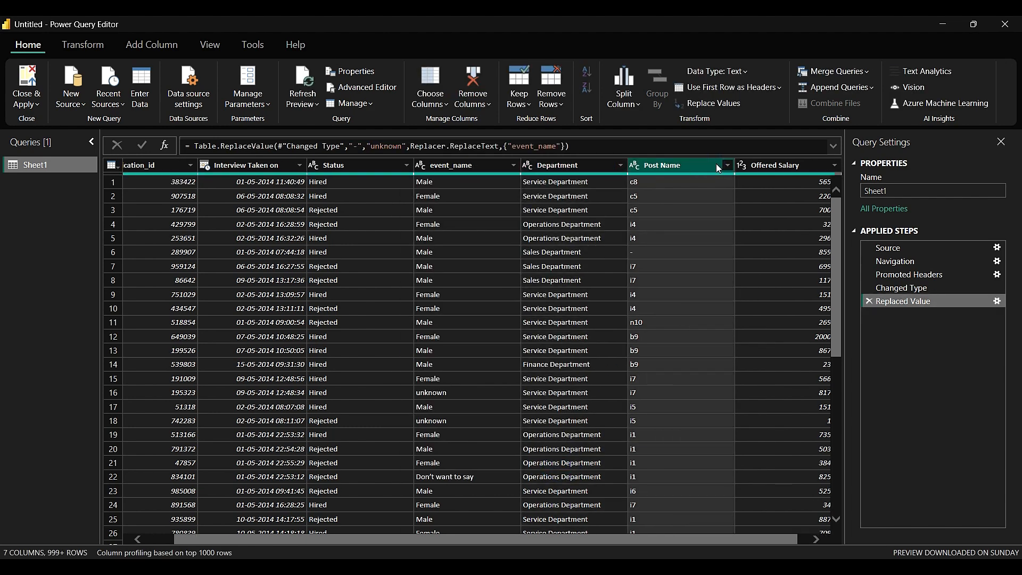
left_click(728, 166)
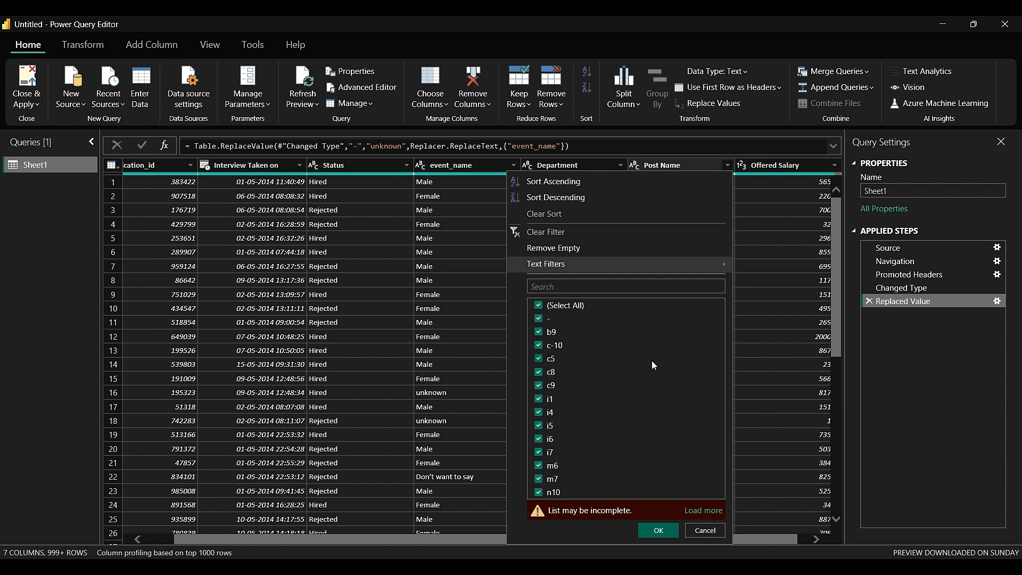
left_click(658, 531)
Step: Replace "-" with "undefined" in the Post Name column and reapply its filter with every value selected
left_click(646, 256)
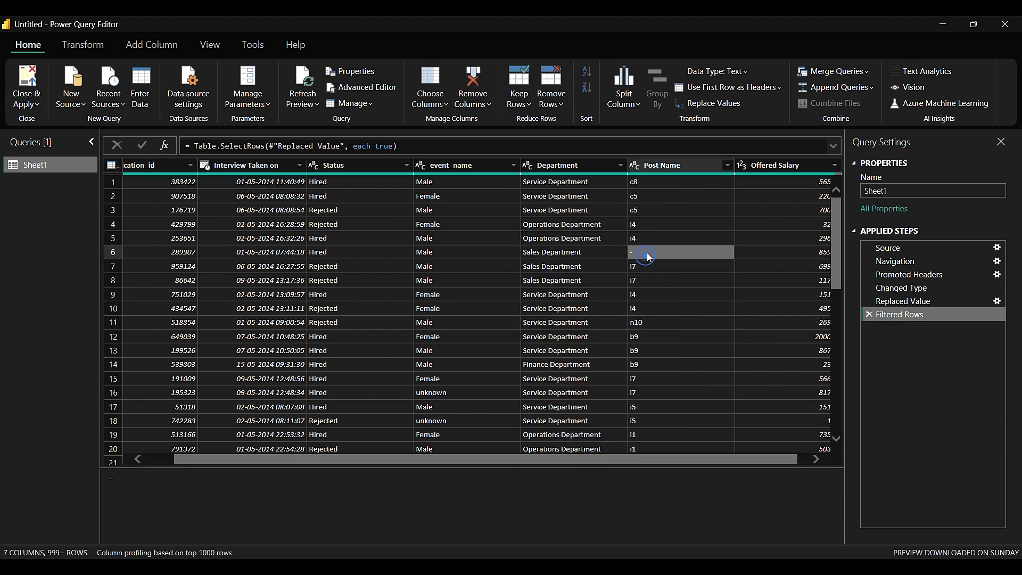
right_click(648, 251)
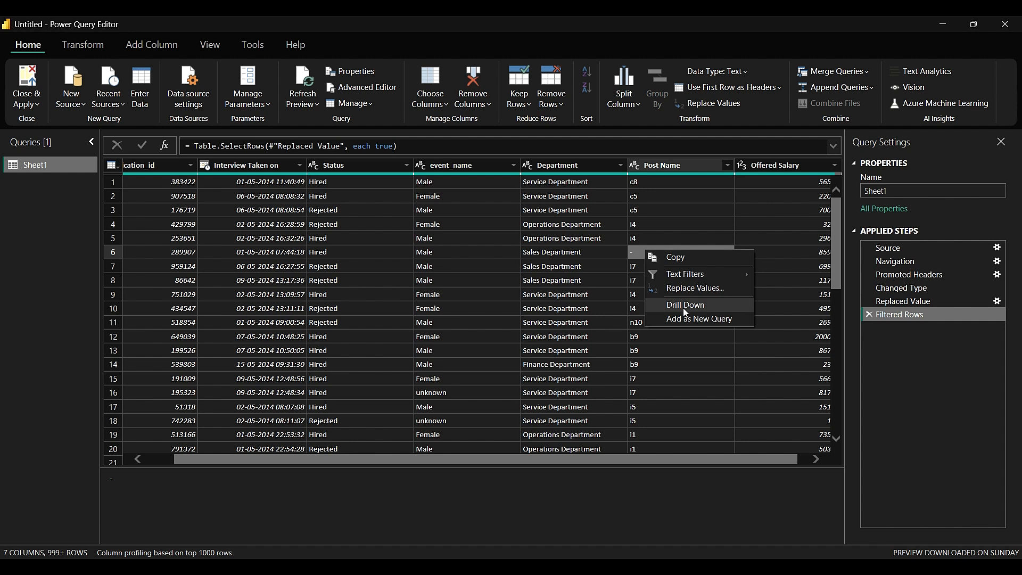
left_click(682, 290)
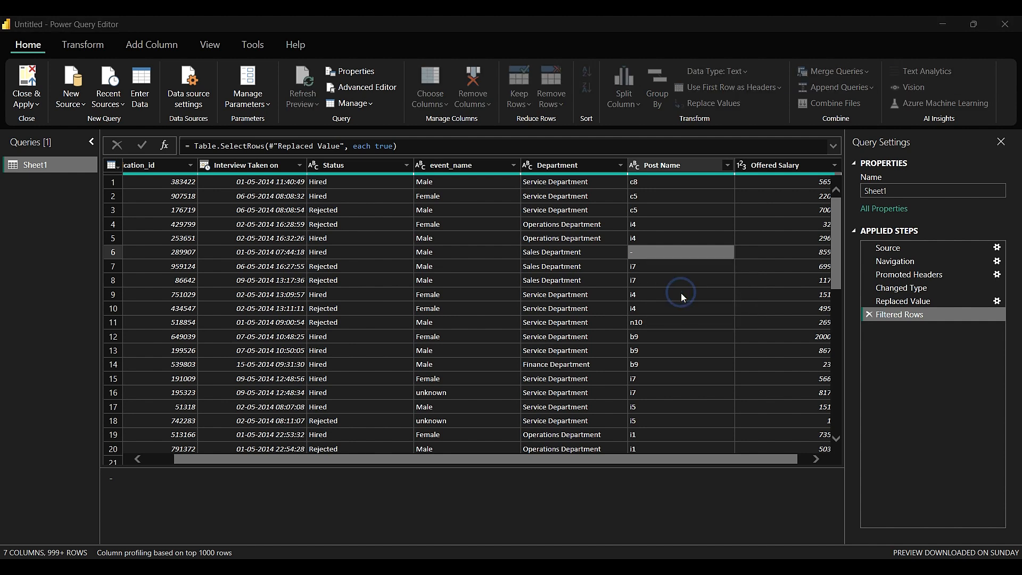
type("undefined")
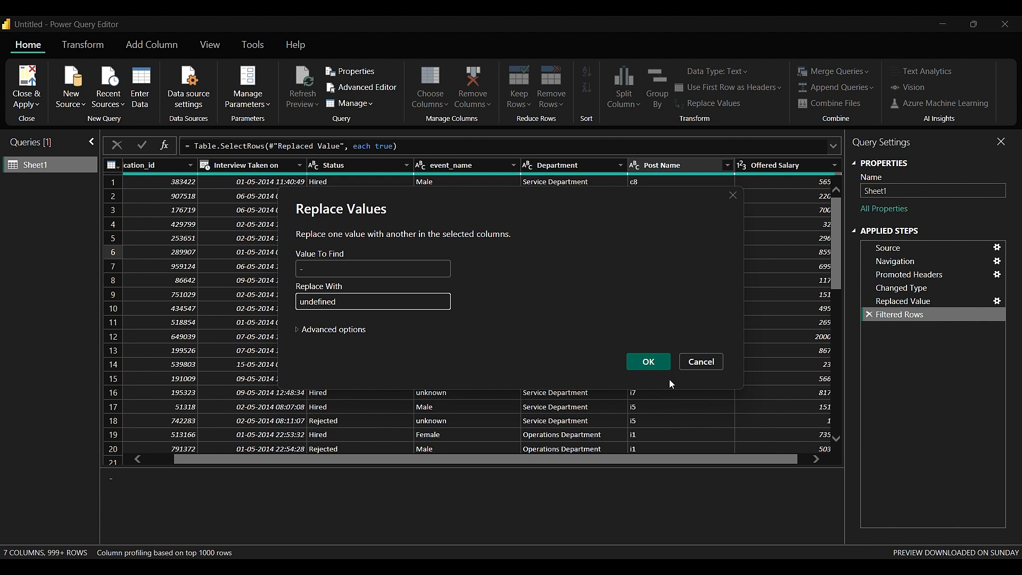
left_click(652, 360)
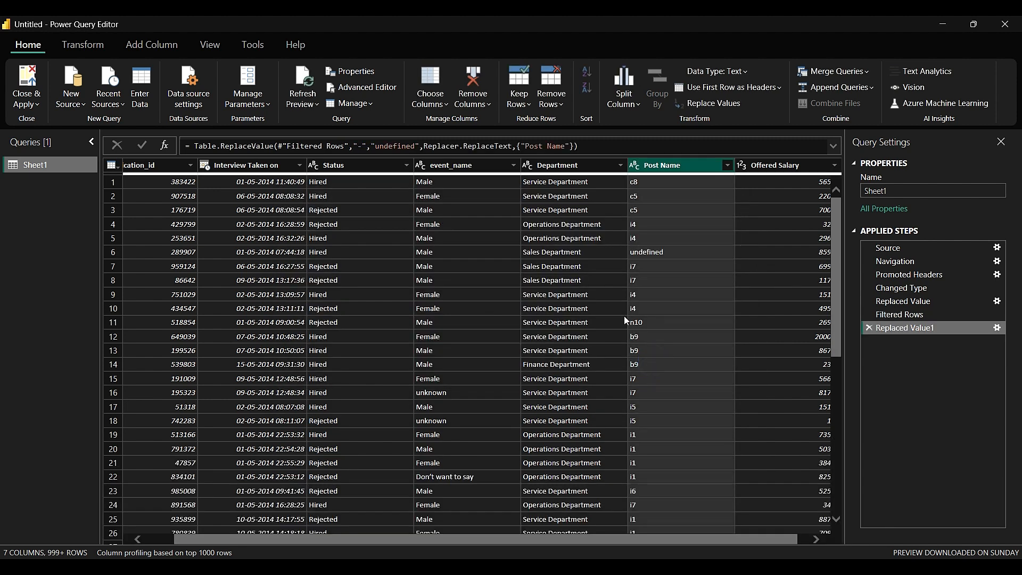
left_click(726, 165)
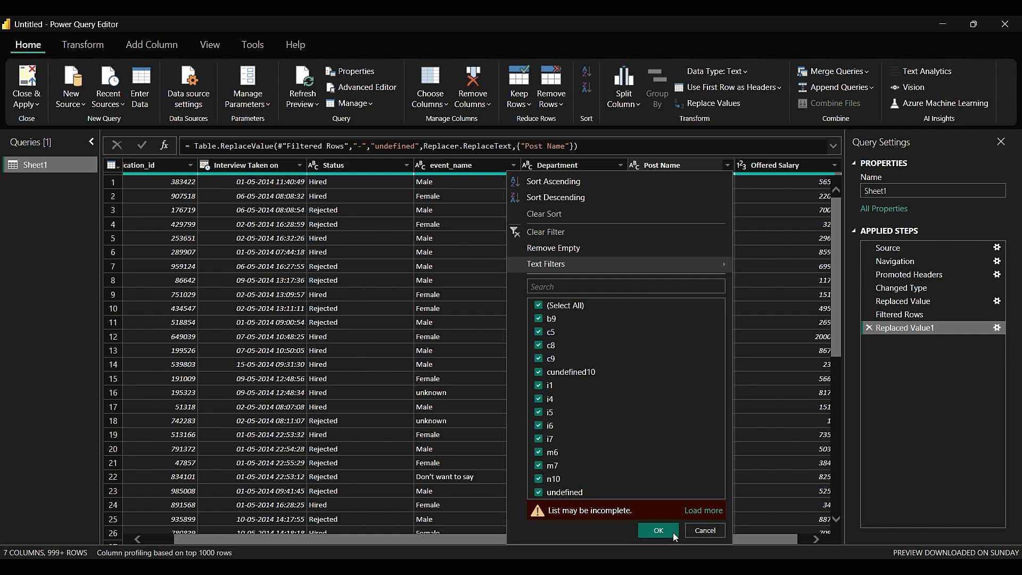
left_click(658, 531)
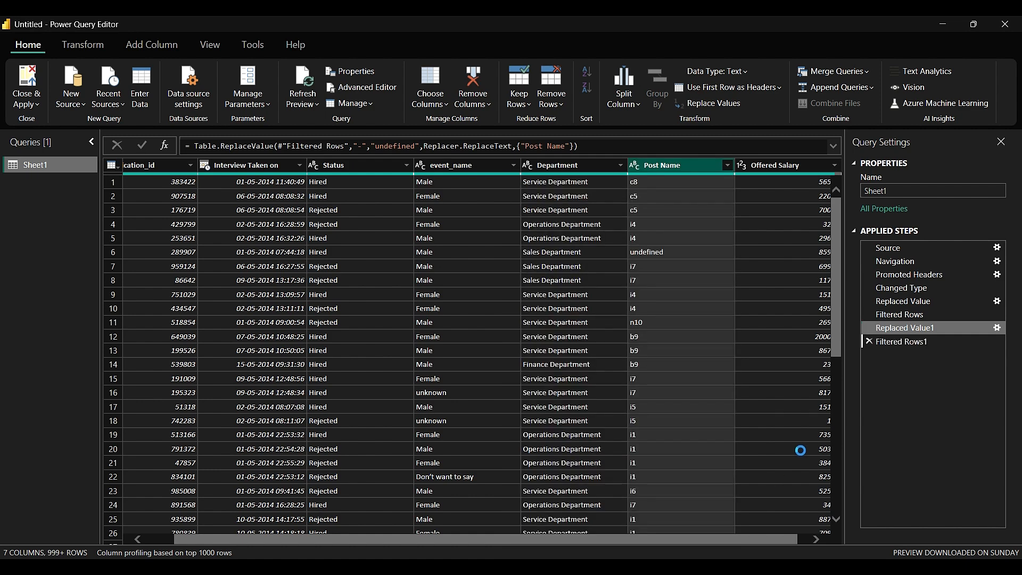
Step: Delete the applied steps Filtered Rows1 and Replaced Value1, and check the Post Name column's filter values with everything selected
left_click(867, 342)
left_click(867, 326)
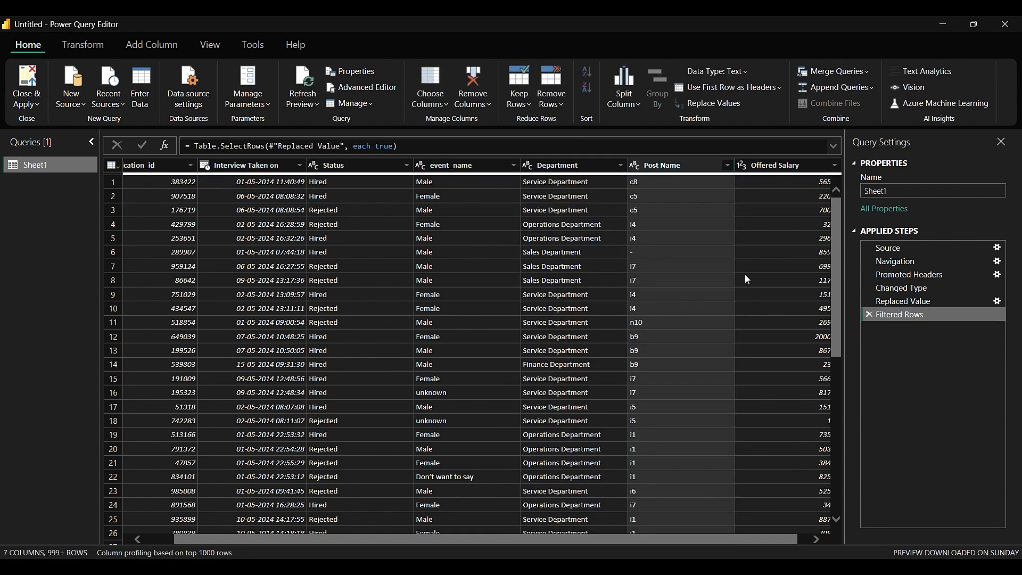
left_click(728, 165)
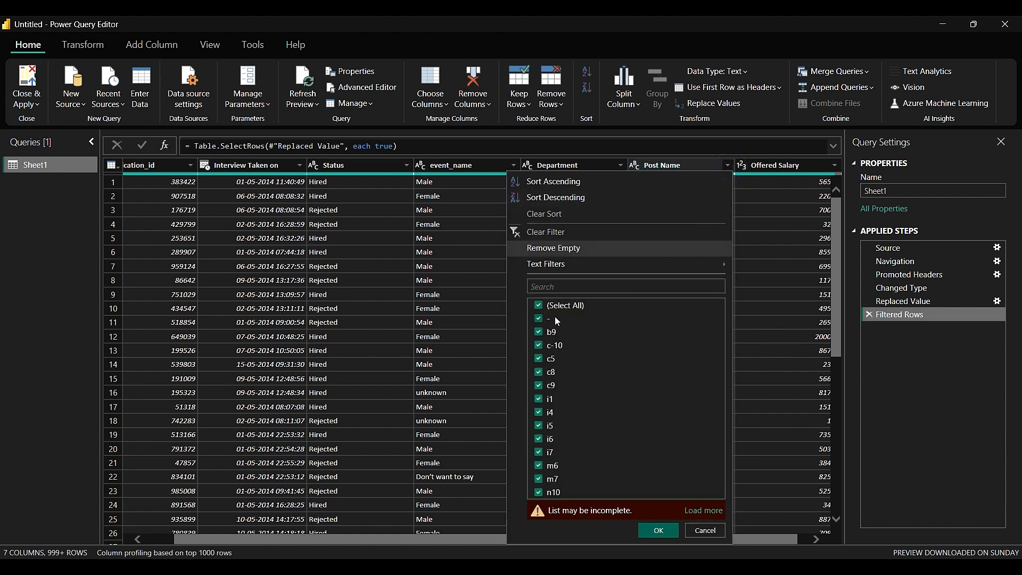
left_click(654, 528)
Step: Replace "-" with "undefined" in the Post Name column and check the column's filter values without applying a filter
right_click(635, 253)
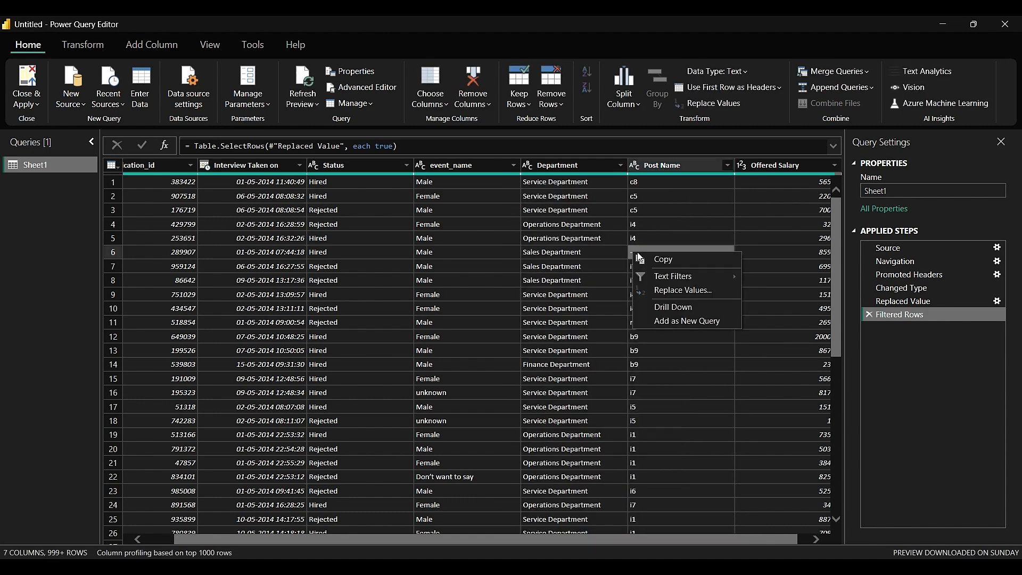
left_click(661, 288)
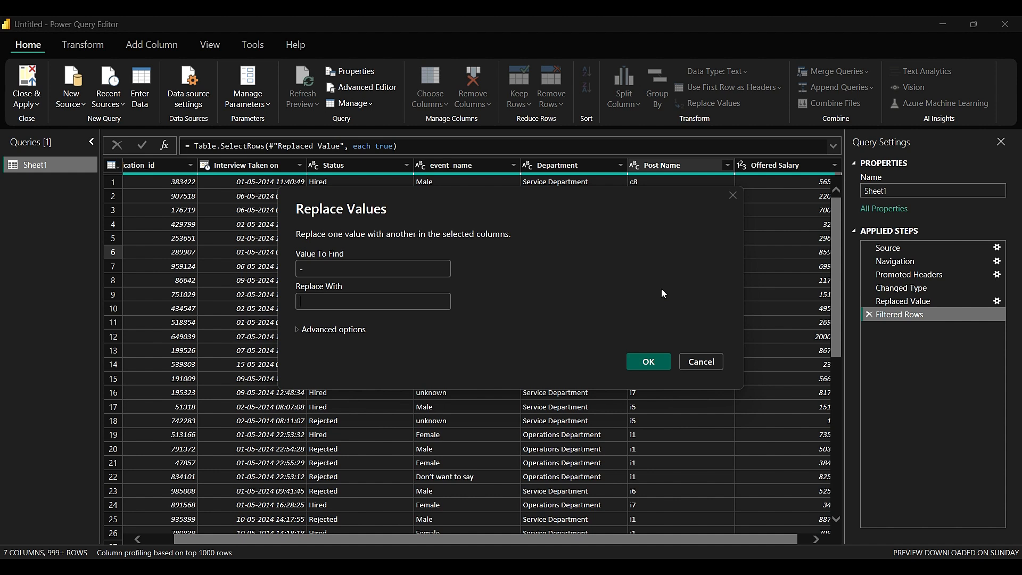
type("unkefined")
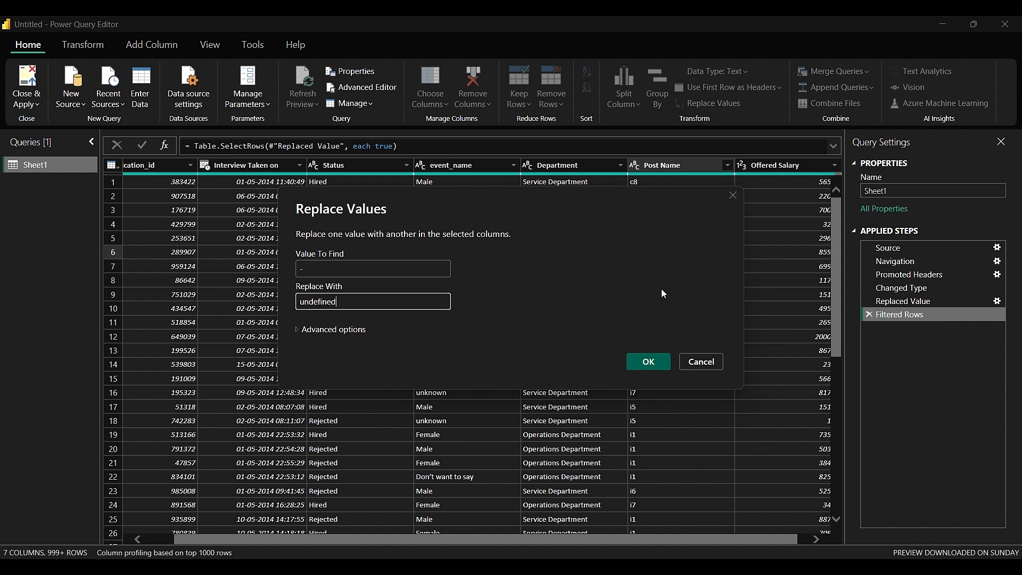
left_click(649, 362)
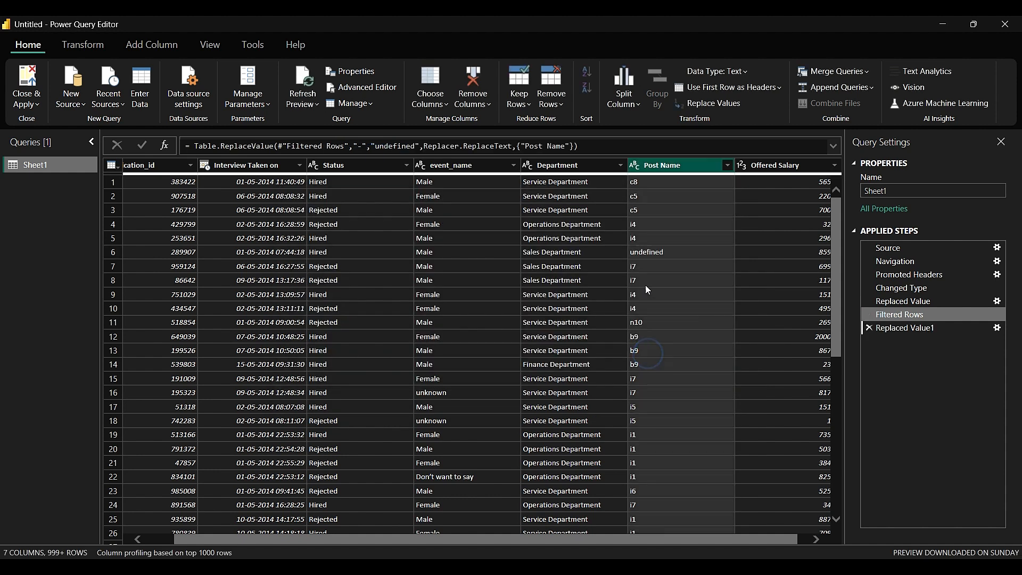
left_click(727, 166)
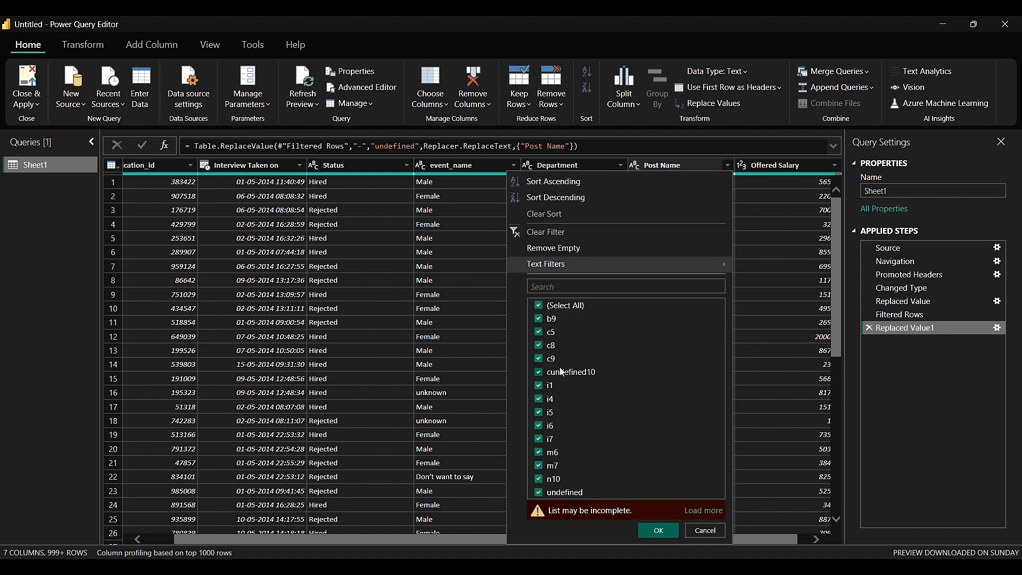
left_click(706, 530)
Step: Replace the value "cundefined10" with "C-10" in the Post Name column
scroll(680, 382, "down", 6)
scroll(682, 384, "down", 18)
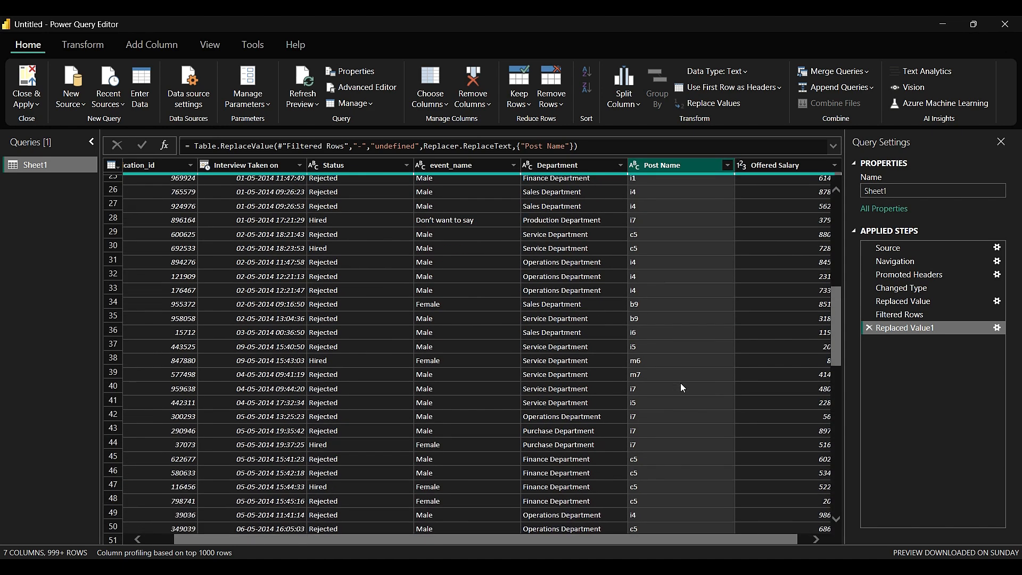
scroll(656, 378, "down", 17)
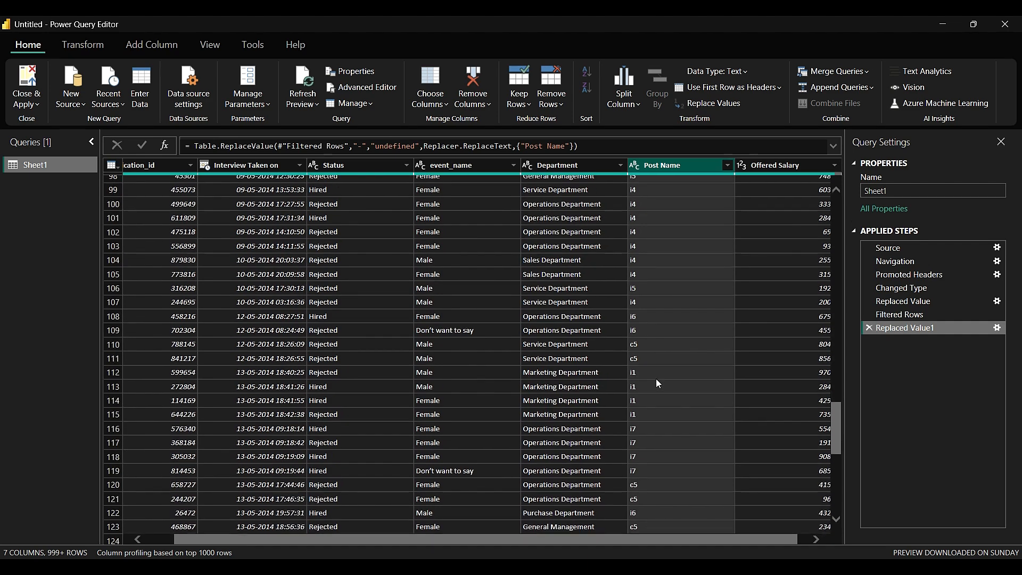
right_click(660, 404)
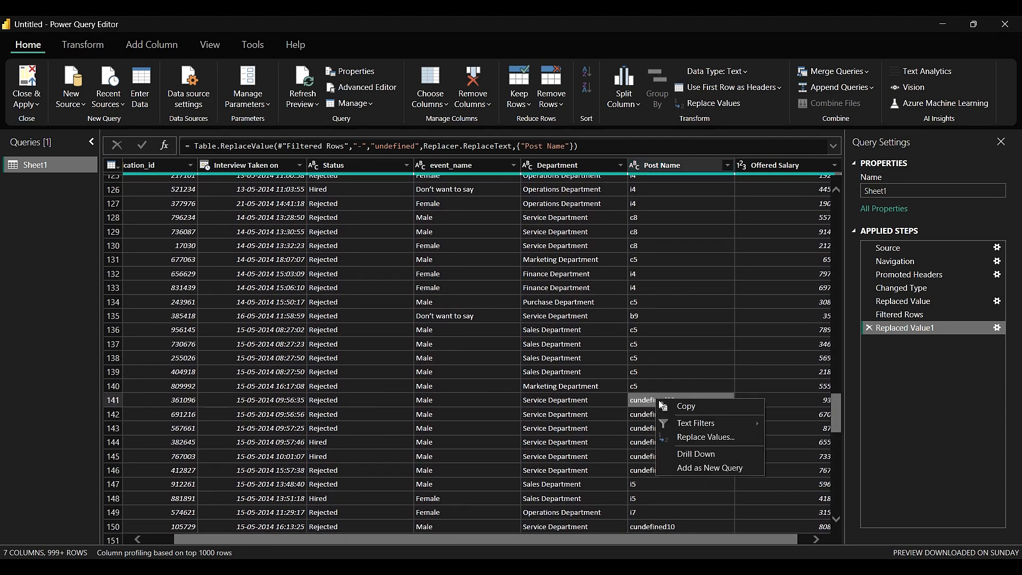
left_click(687, 437)
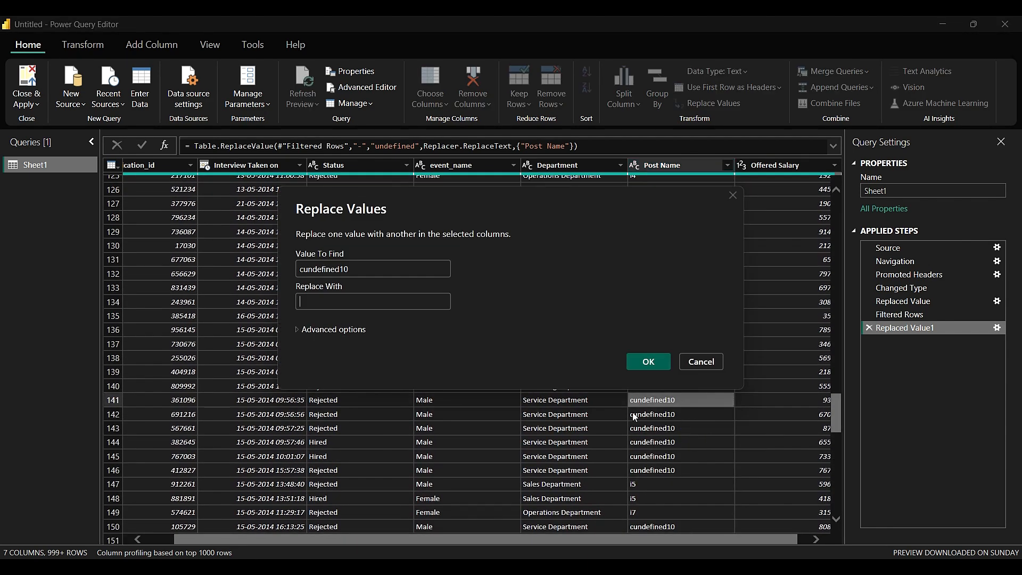
type("C-10")
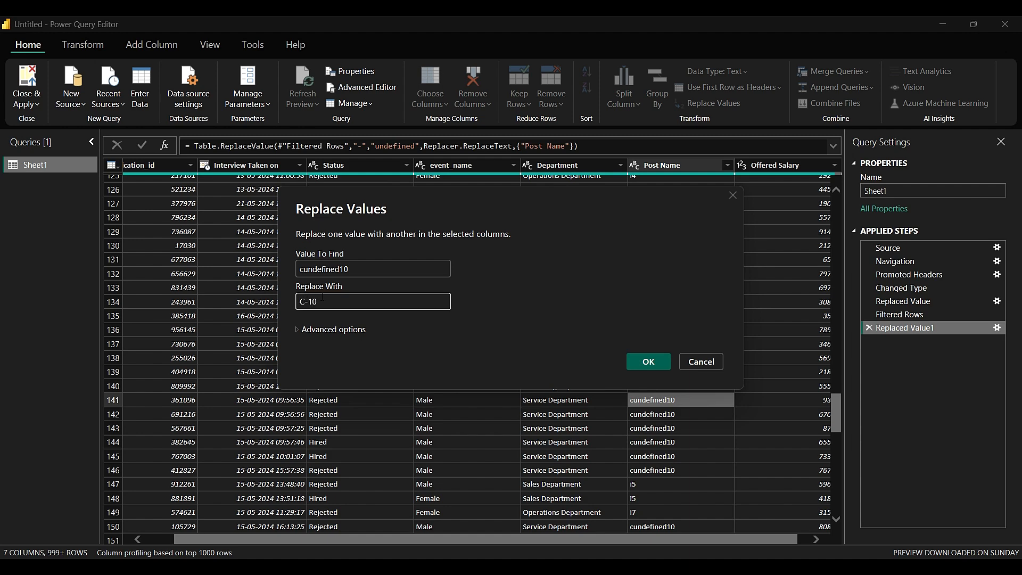
left_click(648, 362)
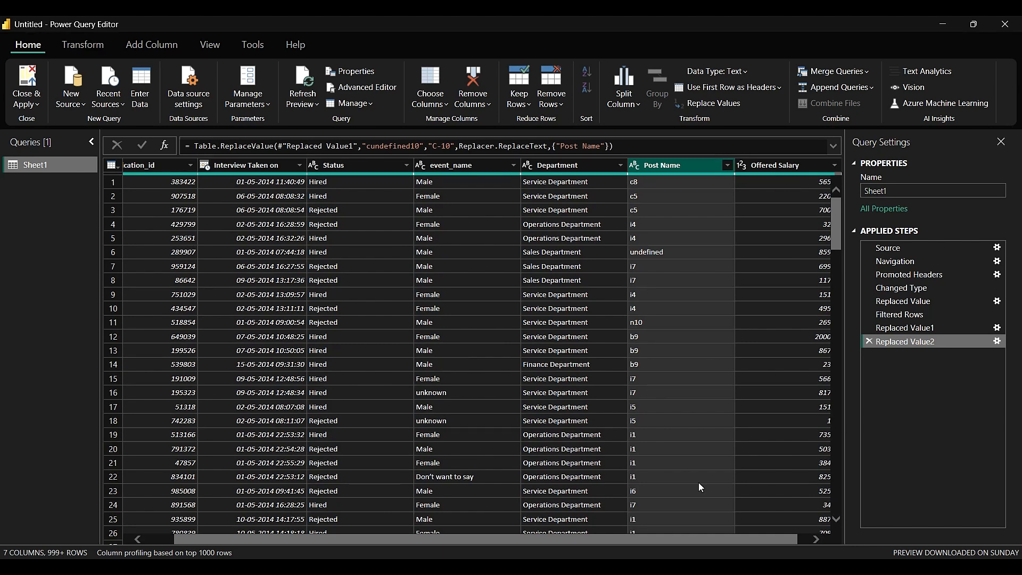
Step: Filter the Offered Salary column to show only the null values
left_click_drag(673, 539, 711, 542)
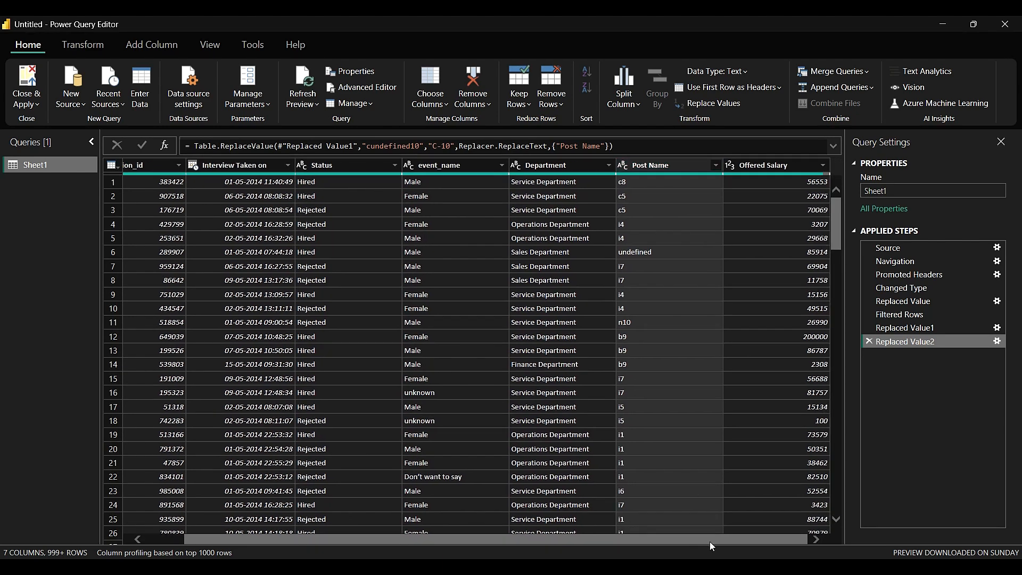
left_click(764, 167)
left_click(822, 165)
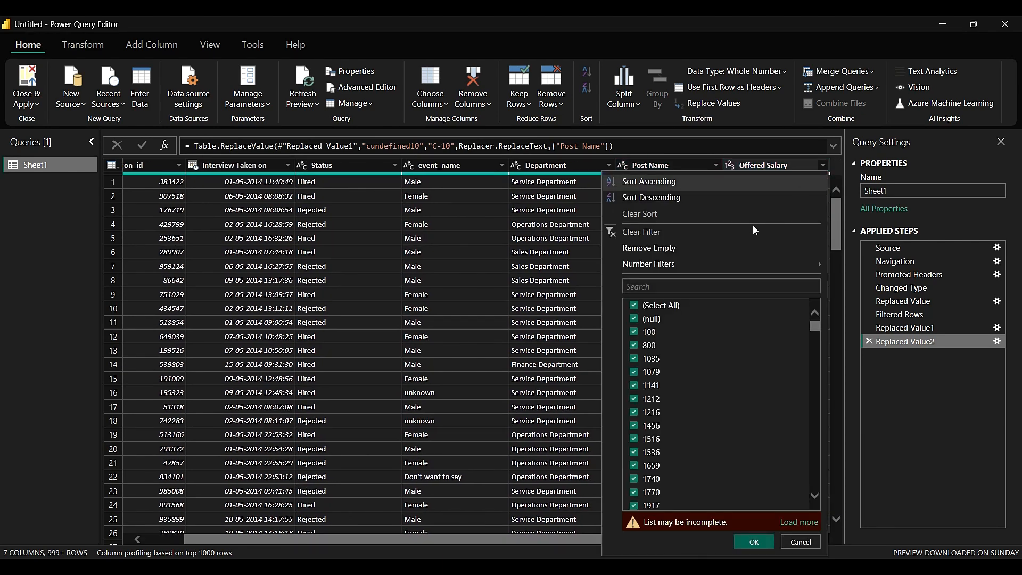
left_click(634, 305)
left_click(634, 319)
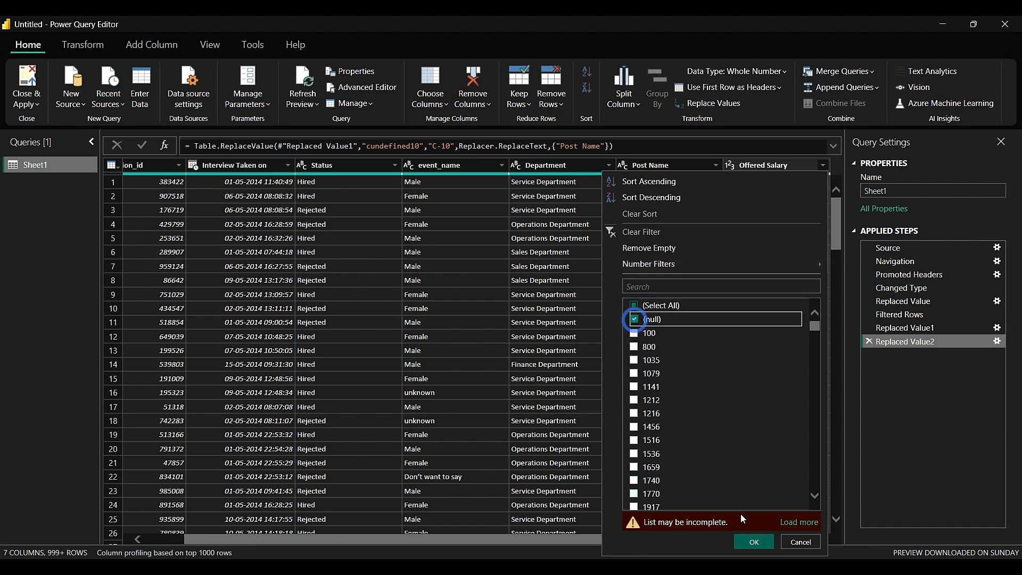
left_click(754, 540)
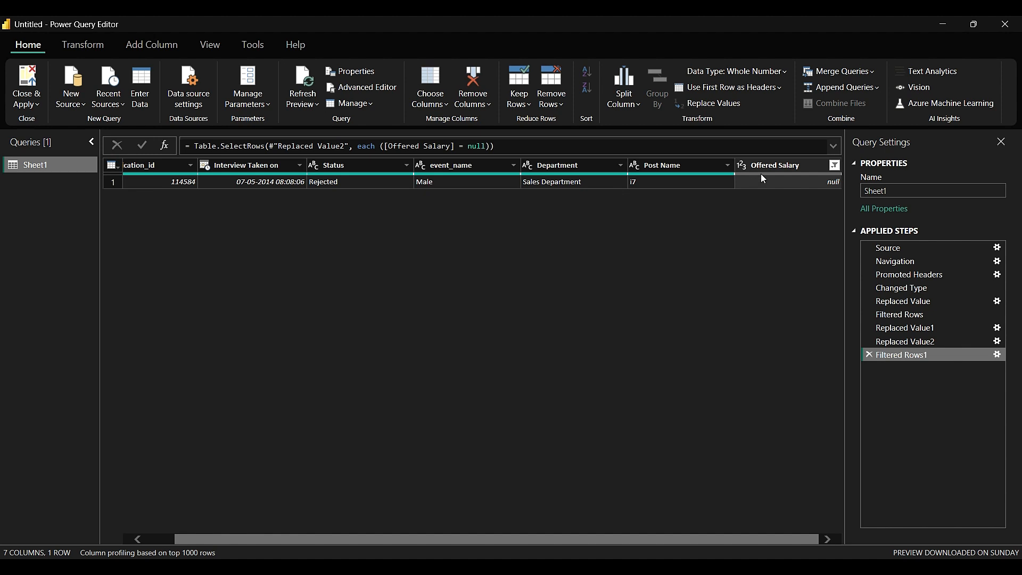
Step: Reselect all values in the Offered Salary filter and apply it
left_click(834, 167)
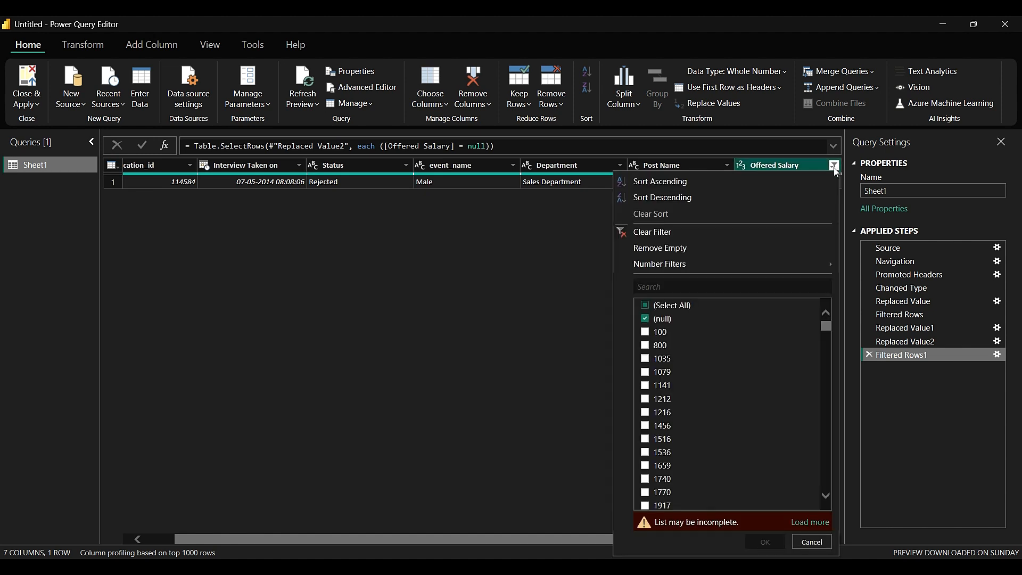
left_click(646, 306)
left_click(647, 306)
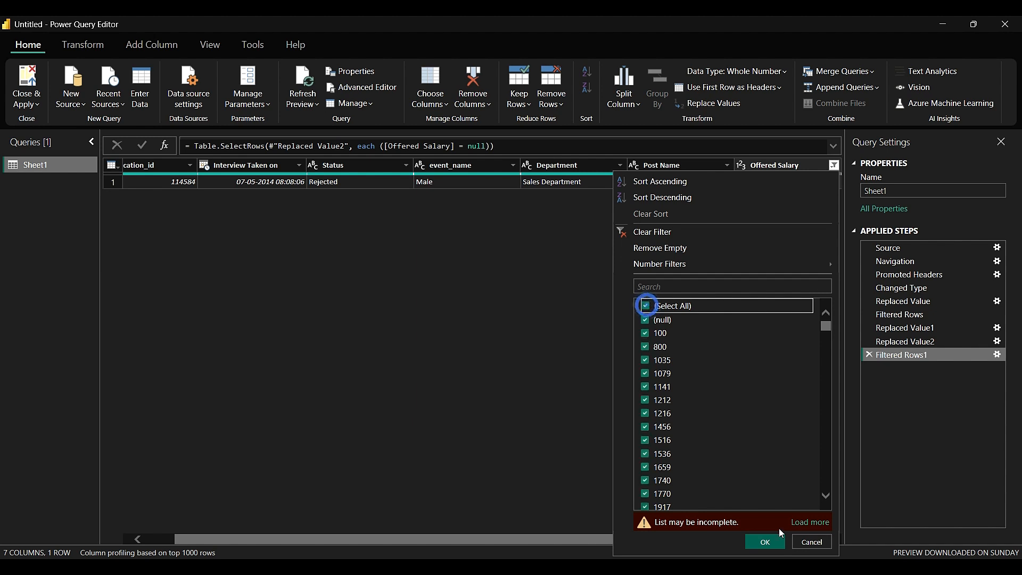
left_click(764, 542)
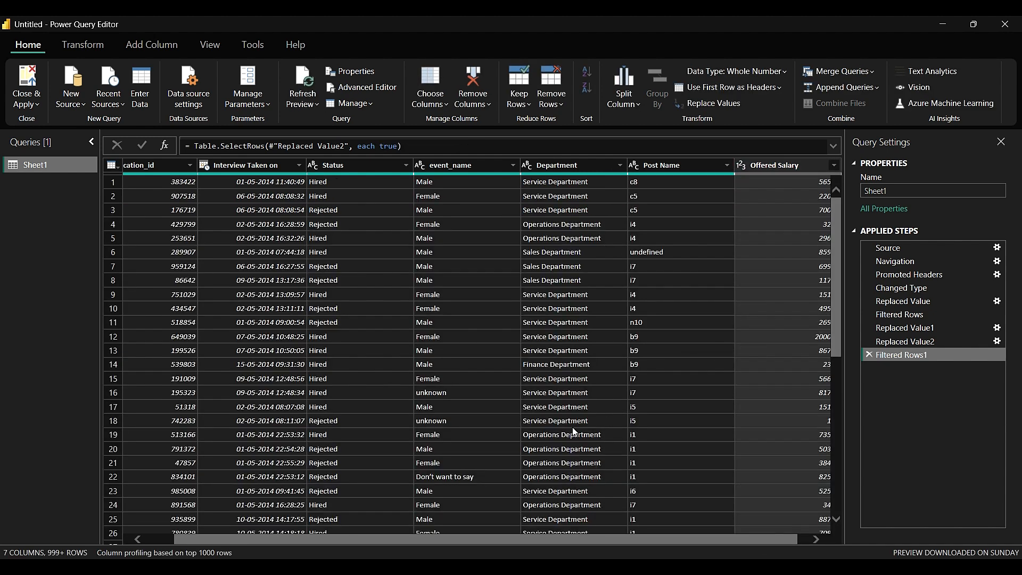
Step: Remove duplicate rows based on the application_id column
left_click_drag(418, 539, 330, 547)
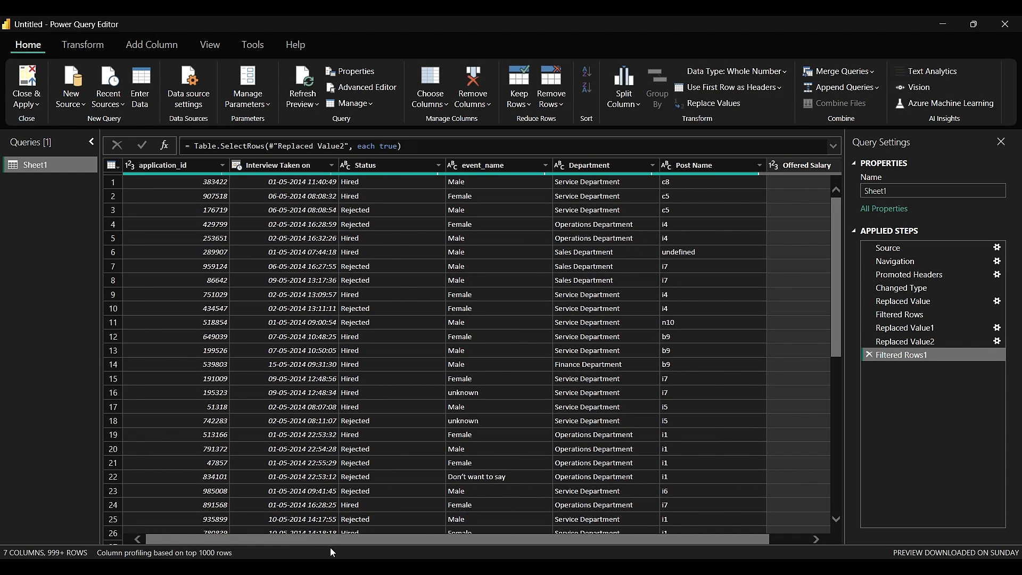
left_click(202, 167)
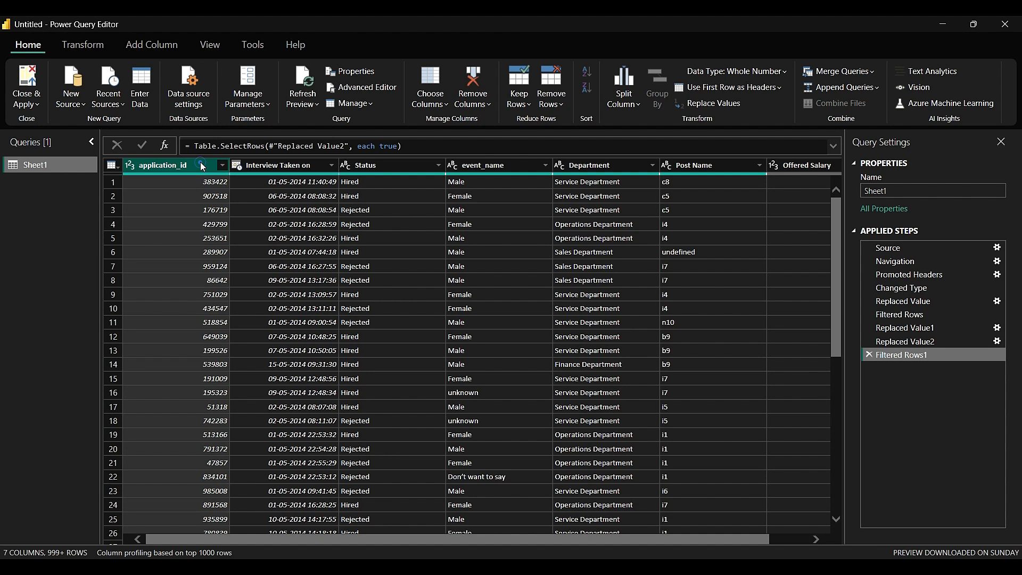
left_click(552, 96)
left_click(582, 180)
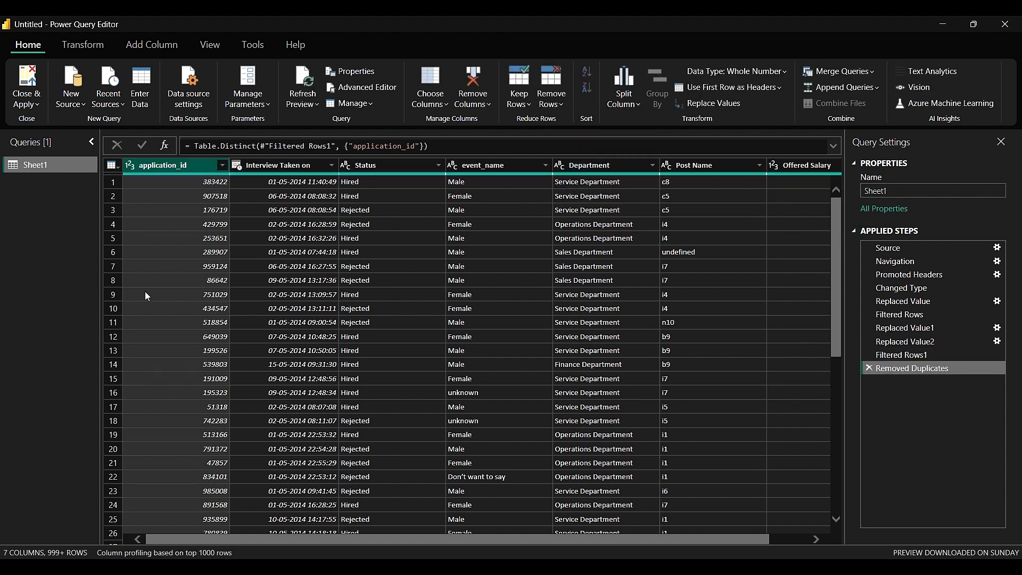
Step: Look through the table's rows and check the column filter lists, including the Status values
scroll(331, 255, "down", 2)
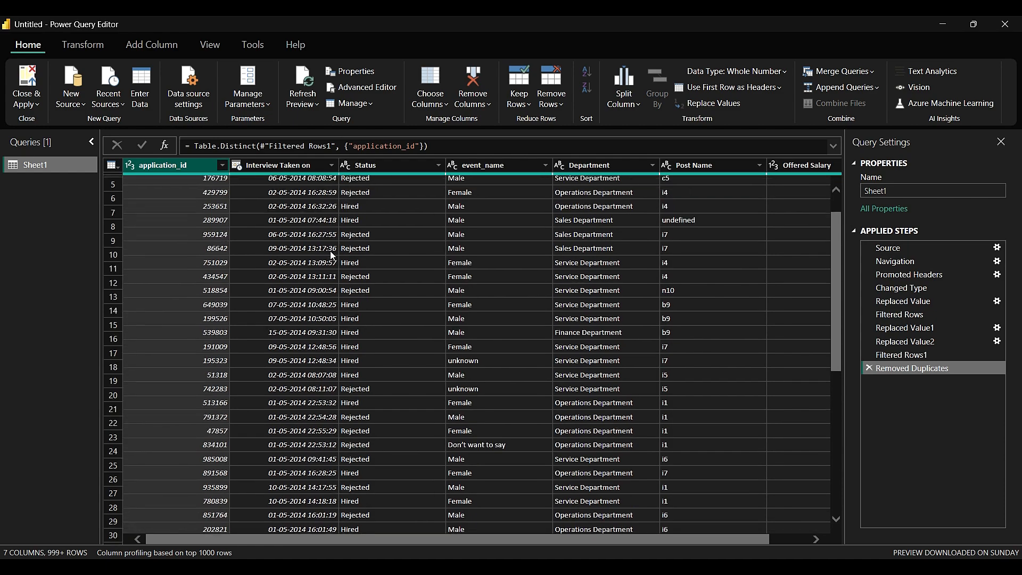
scroll(352, 269, "down", 7)
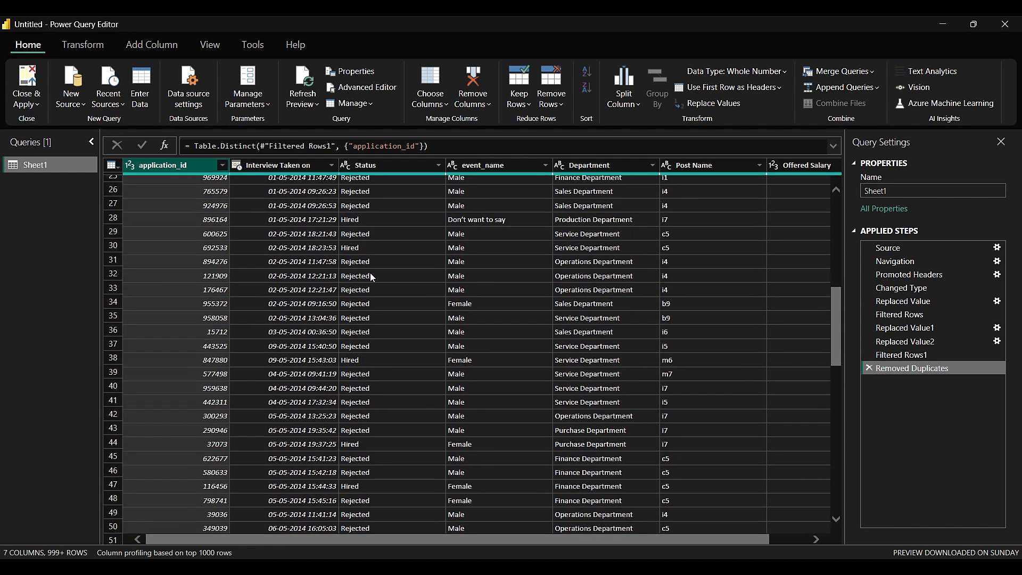
scroll(373, 279, "down", 20)
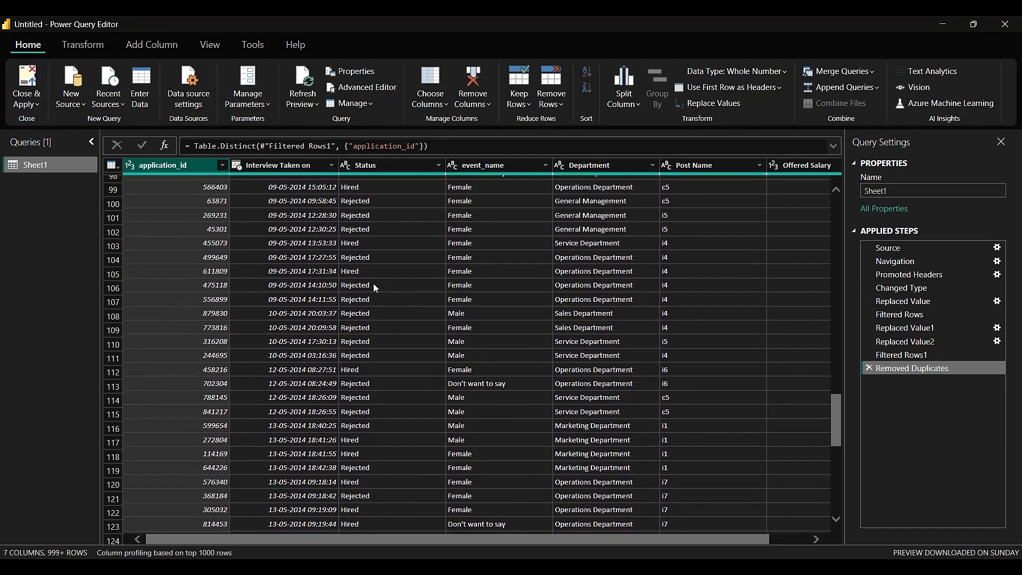
scroll(374, 292, "up", 20)
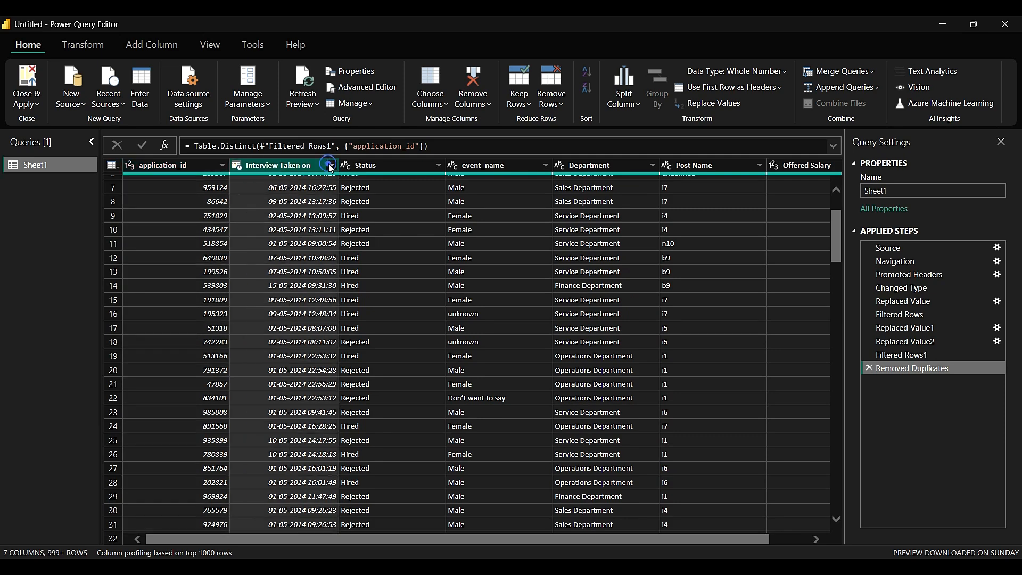
left_click(329, 165)
left_click(439, 165)
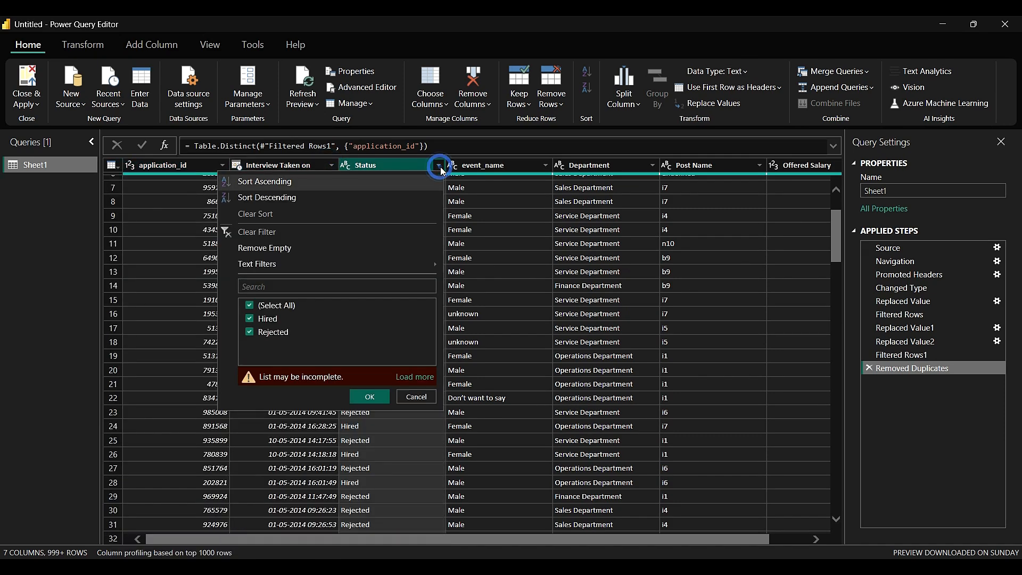
left_click(545, 165)
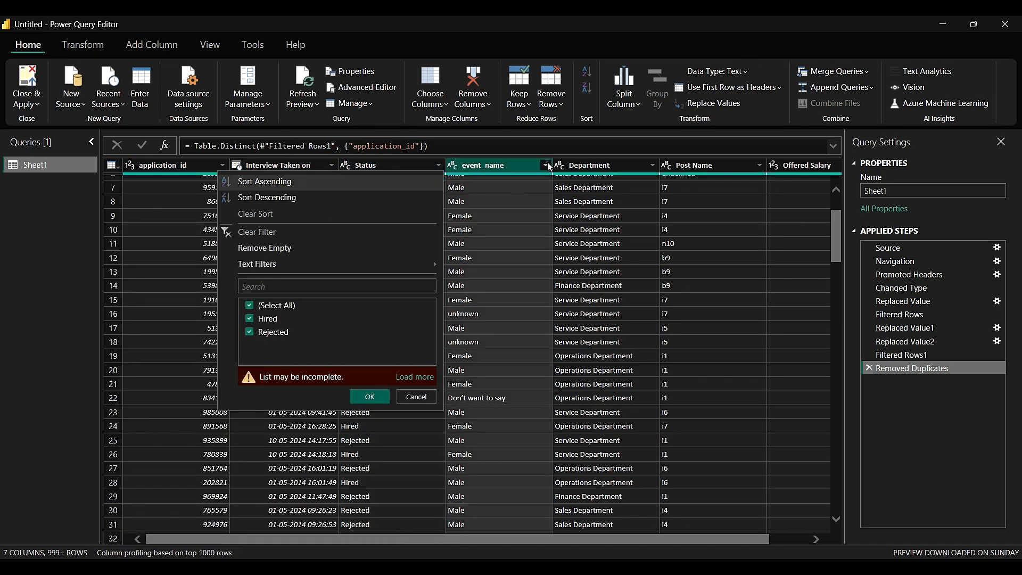
left_click(653, 165)
left_click(761, 166)
left_click(767, 167)
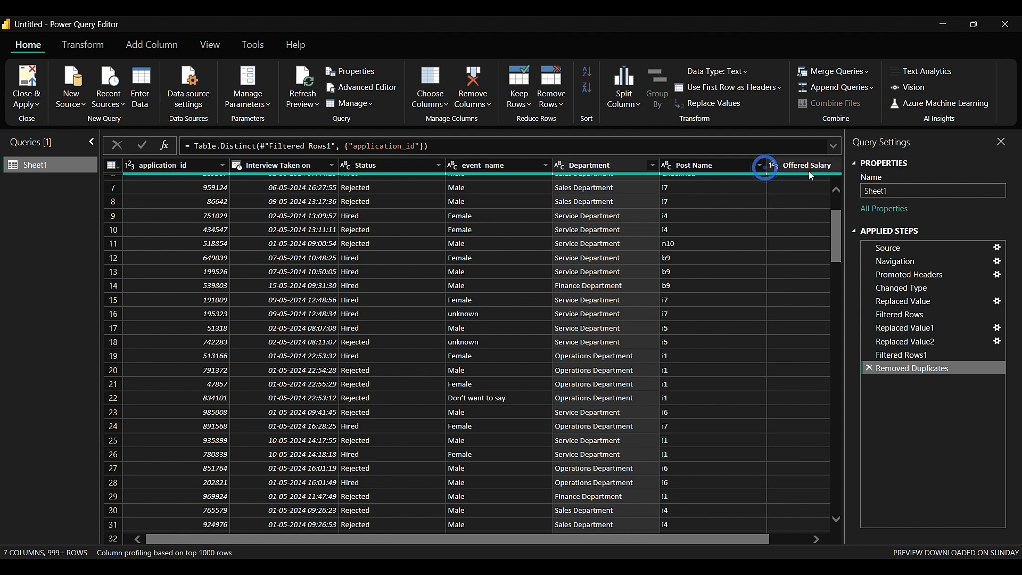
Step: Apply the Post Name filter with all values selected, and check the Offered Salary column's filter values
left_click_drag(607, 540, 709, 554)
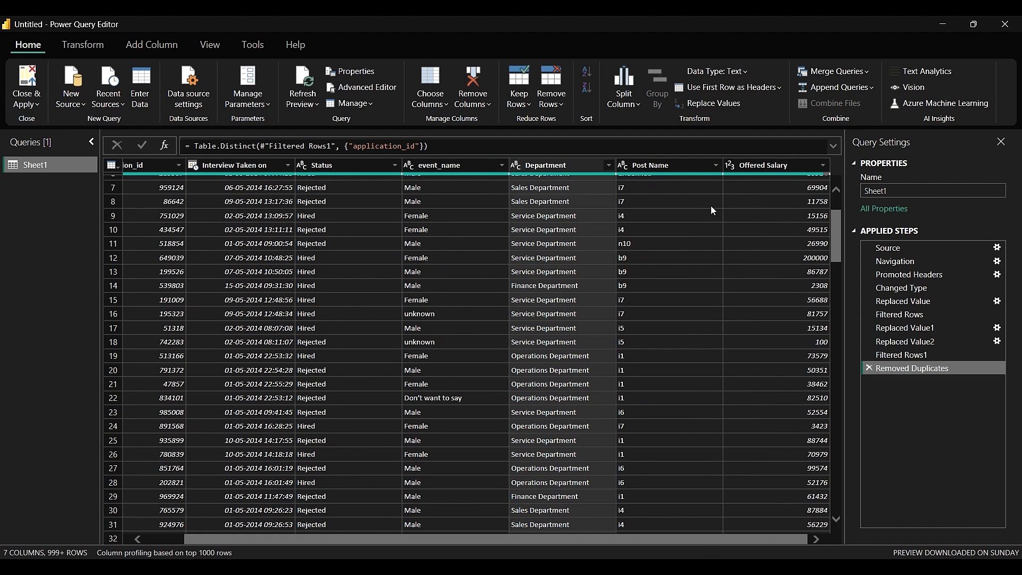
left_click(716, 165)
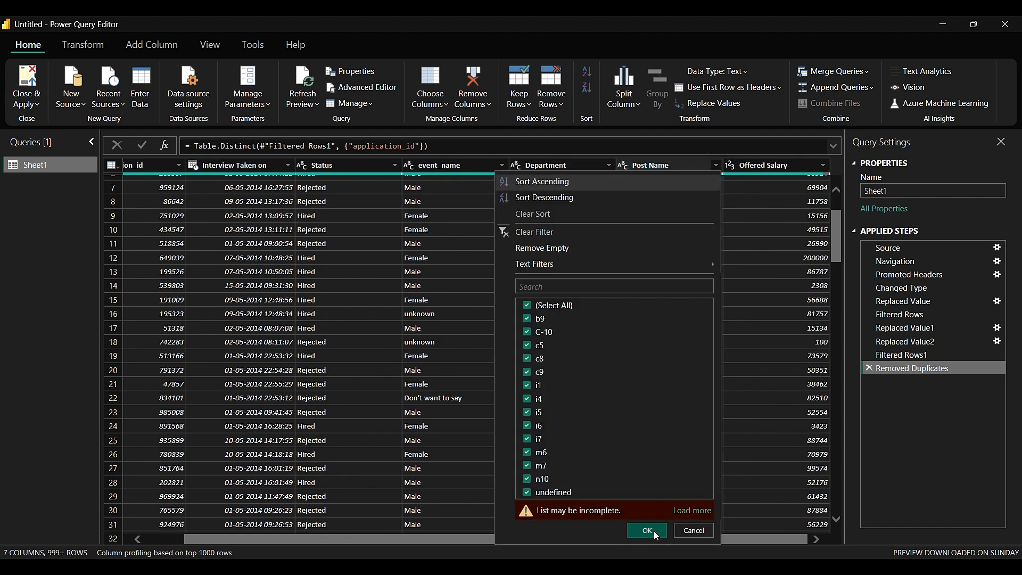
left_click(648, 531)
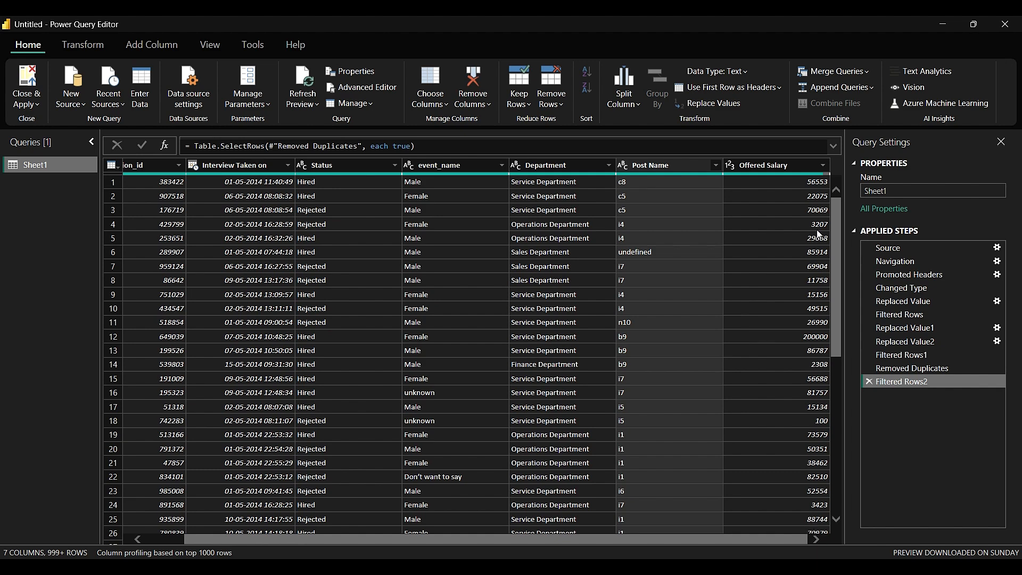
left_click(823, 165)
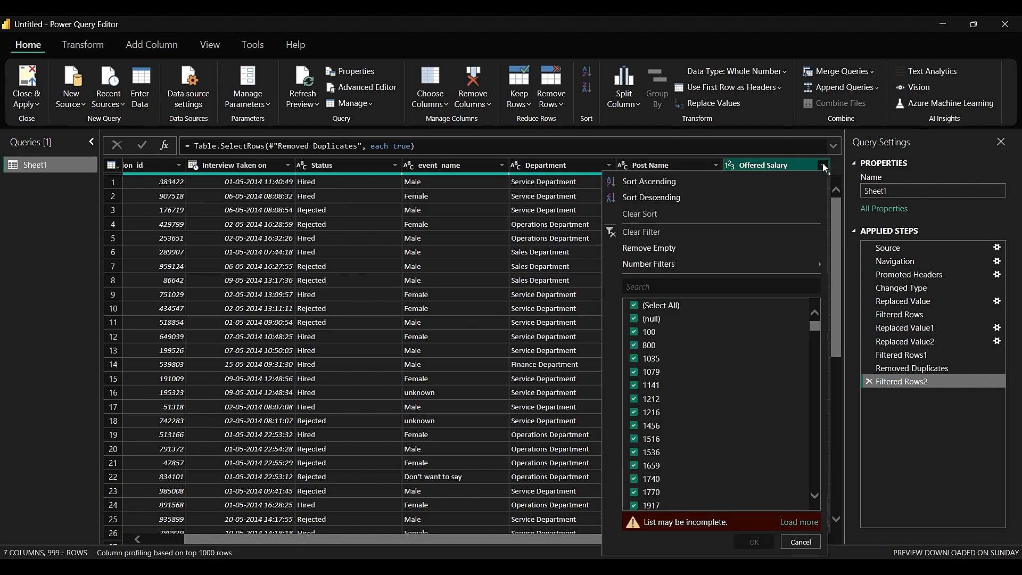
left_click(800, 164)
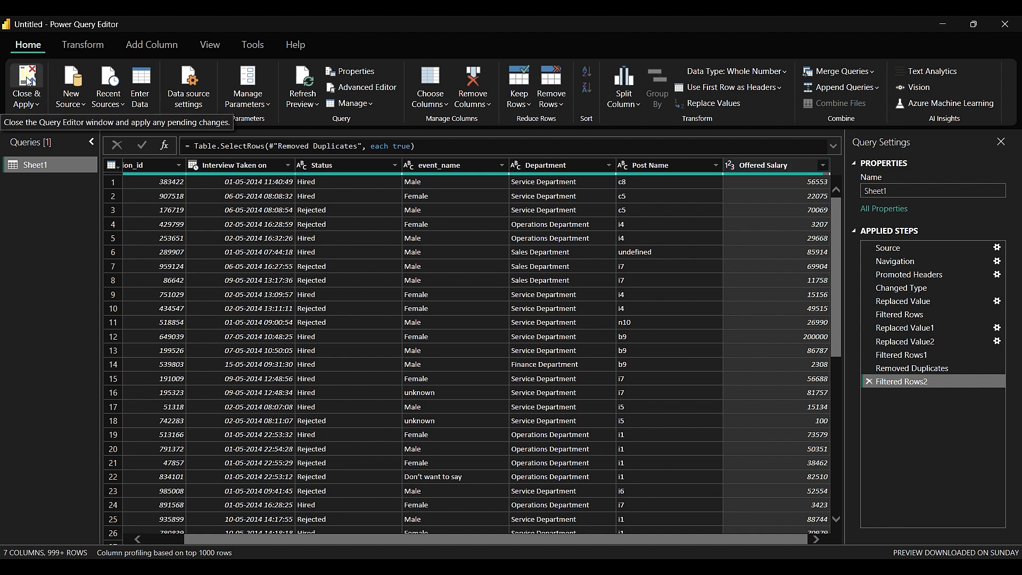
Step: Close Power Query with its changes applied and look through the loaded Sheet1 rows in the table view
left_click(35, 92)
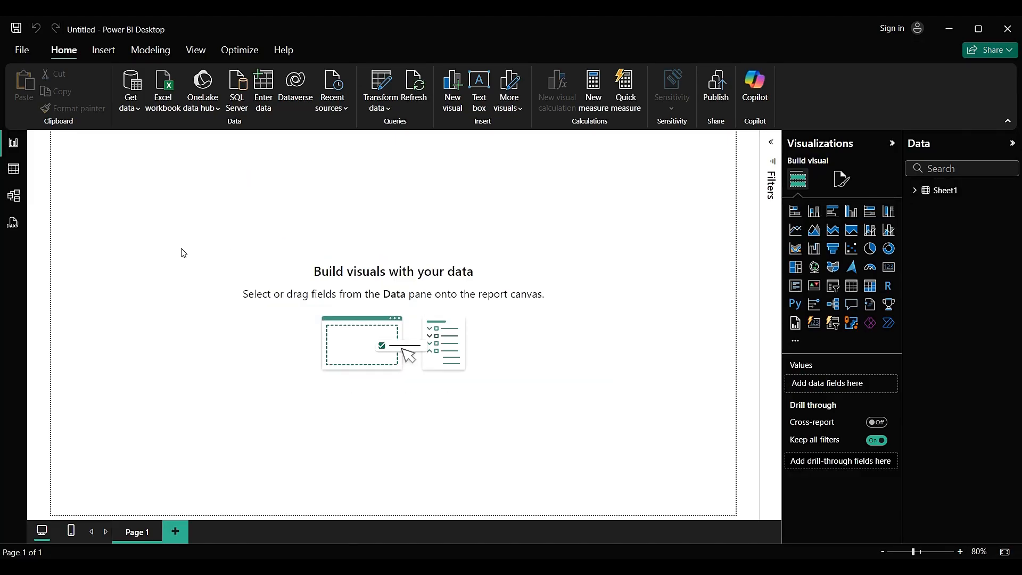
left_click(15, 170)
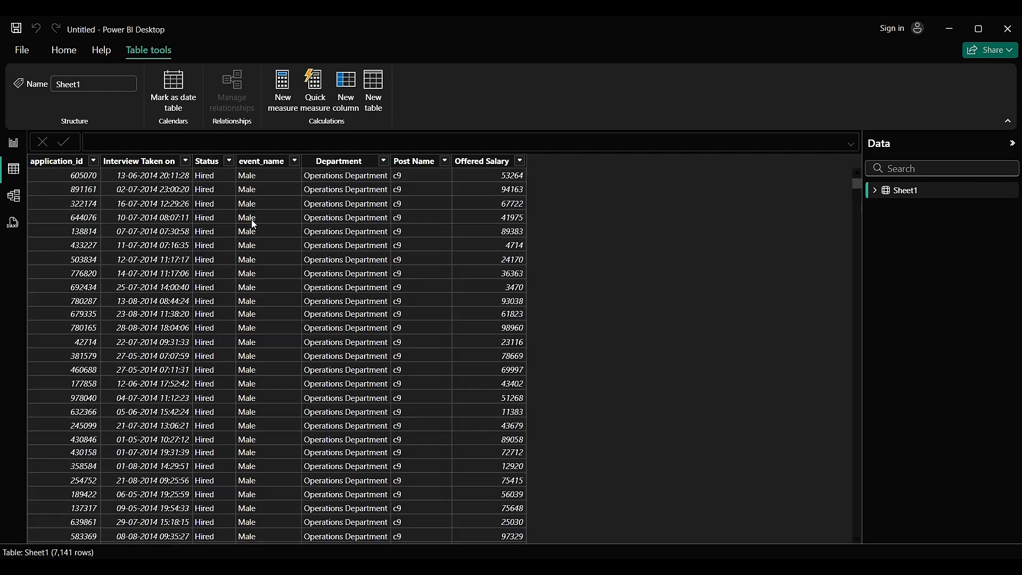
scroll(244, 324, "down", 11)
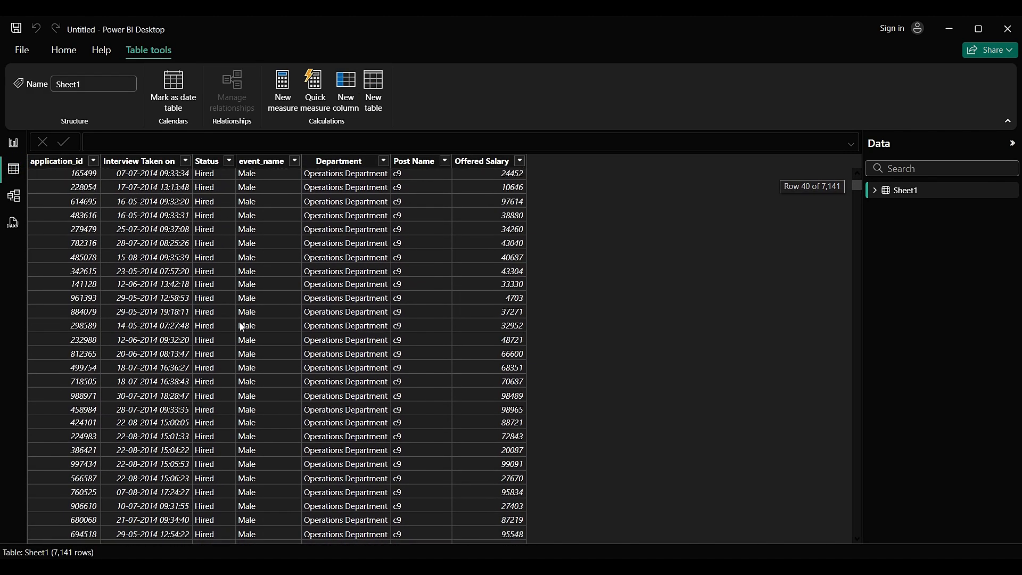
scroll(244, 324, "up", 11)
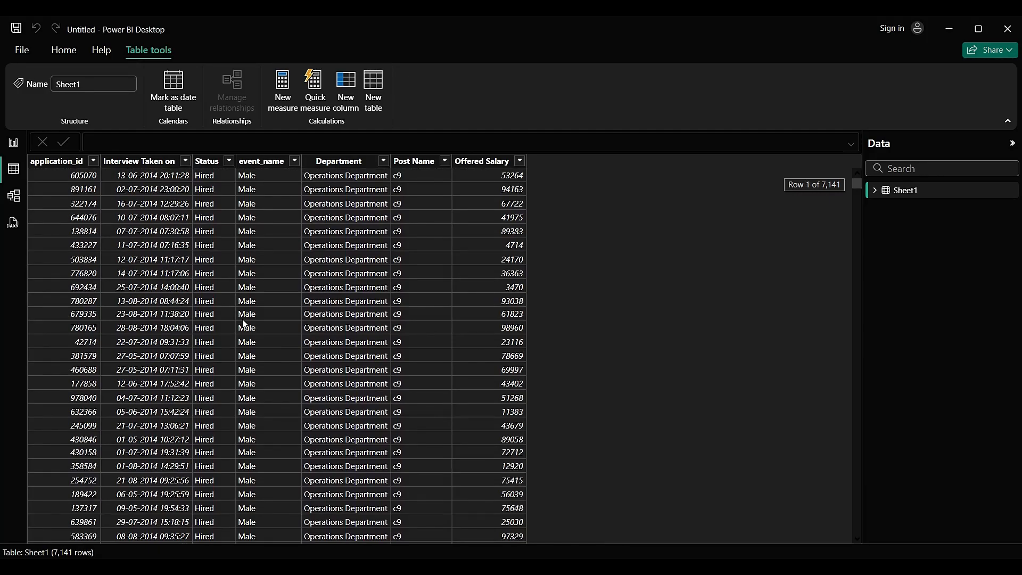
scroll(419, 299, "down", 20)
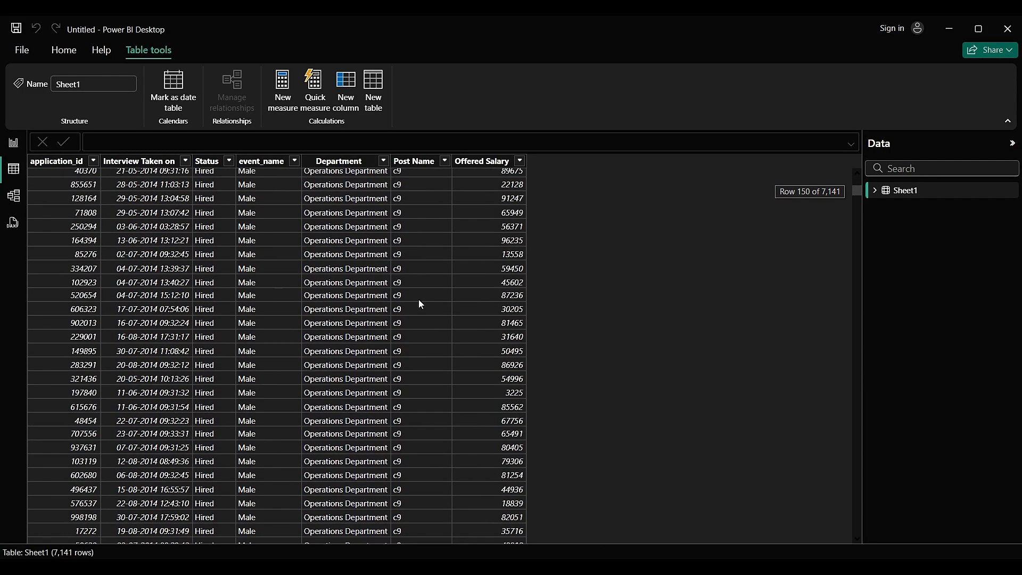
scroll(419, 299, "up", 3)
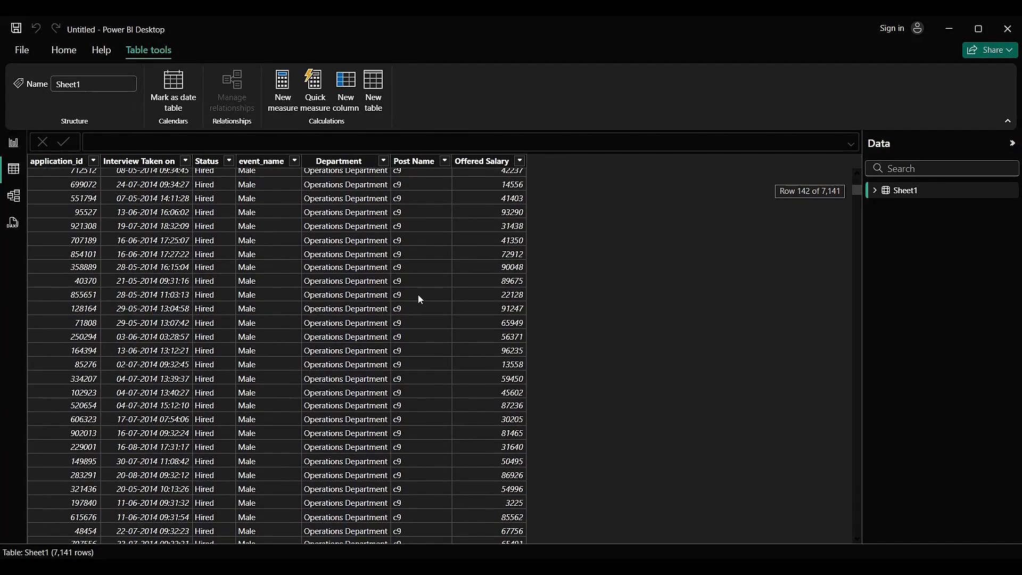
scroll(417, 295, "up", 20)
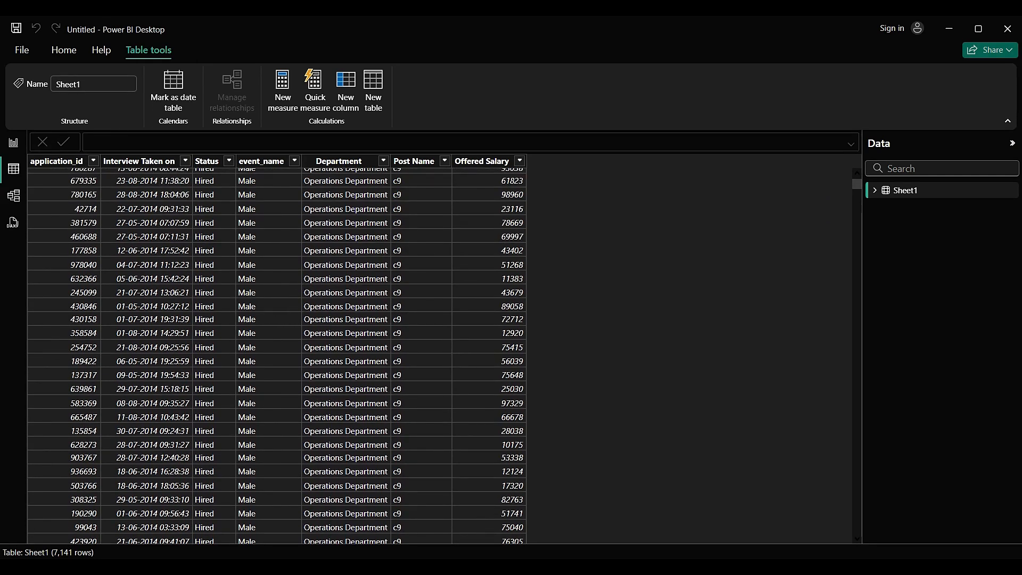
scroll(81, 484, "up", 3)
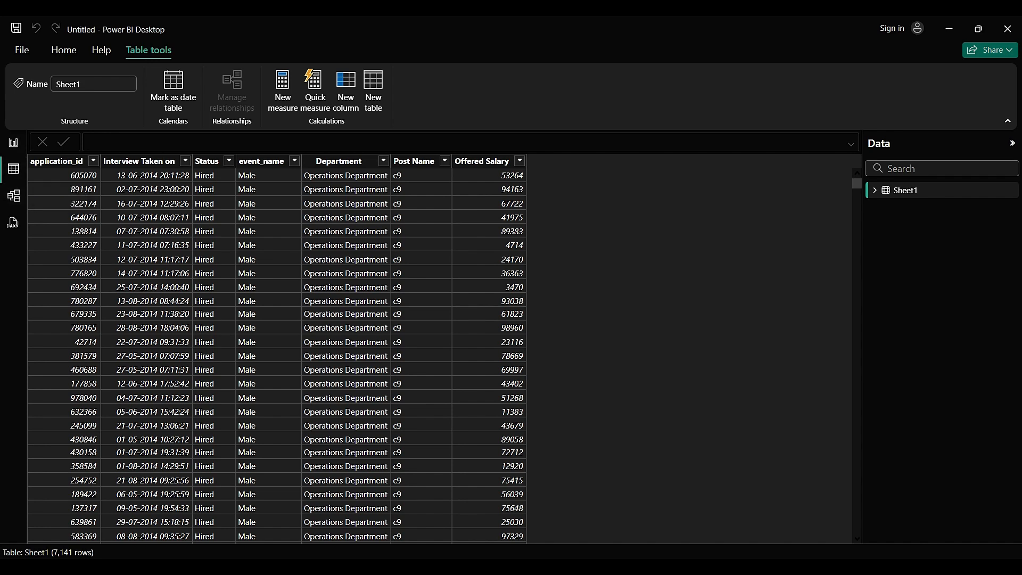
Step: Switch to Notepad and read the five analysis tasks, especially the gender distribution question under Hiring Analysis, and return to Power BI
key("alt+Tab")
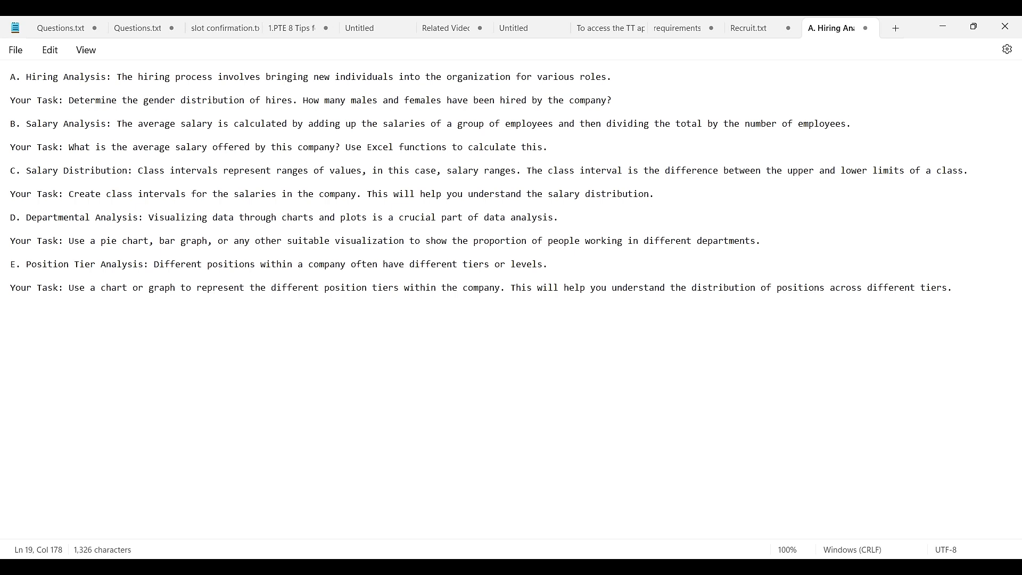
left_click_drag(15, 77, 501, 287)
left_click(410, 288)
left_click_drag(27, 77, 399, 101)
triple_click(414, 101)
left_click(473, 100)
triple_click(473, 100)
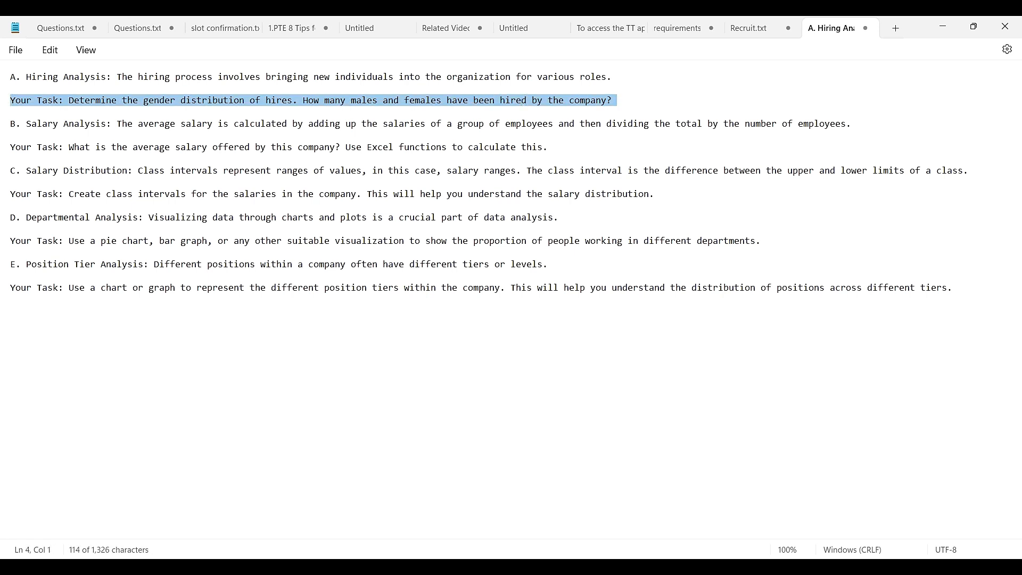
left_click(10, 89)
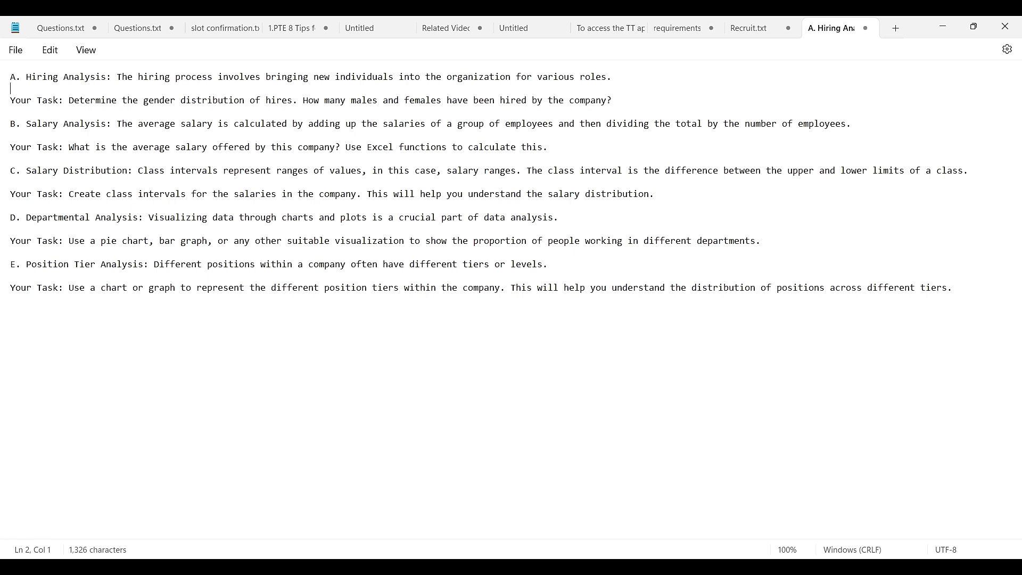
double_click(484, 100)
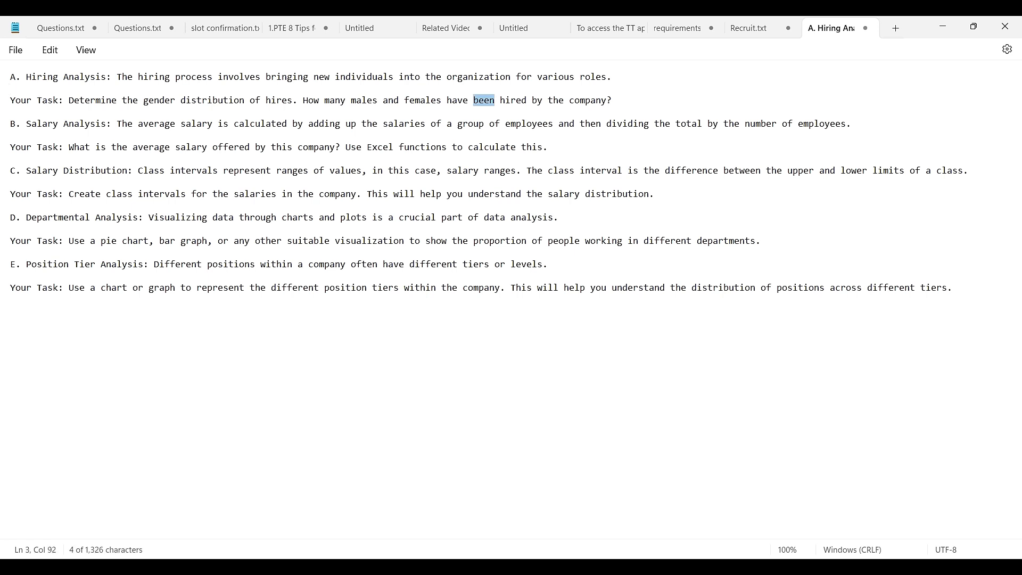
left_click(942, 27)
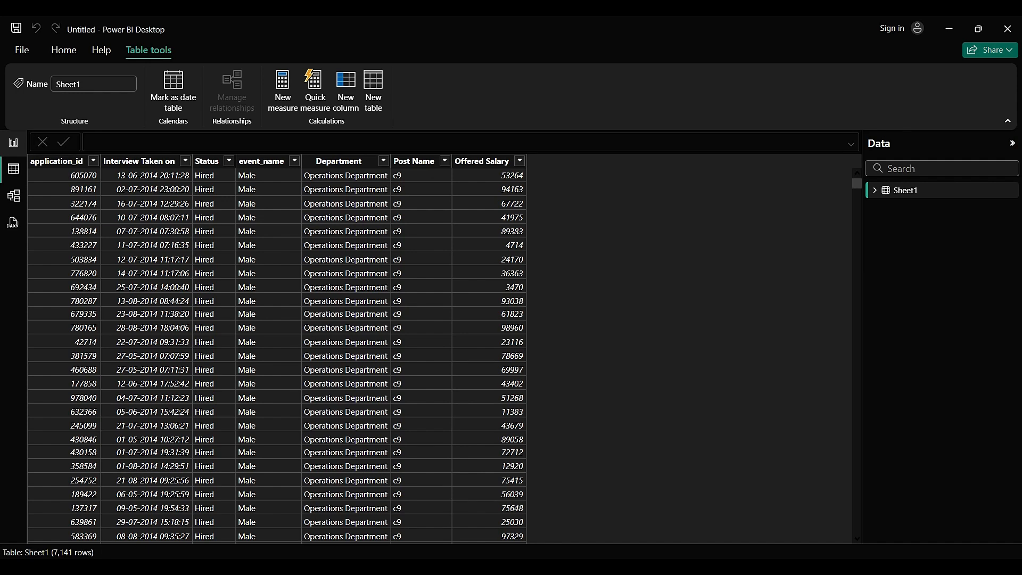
Step: Add an enlarged stacked column chart to the report page with event_name on the X-axis and the count of Status on the Y-axis
left_click(13, 142)
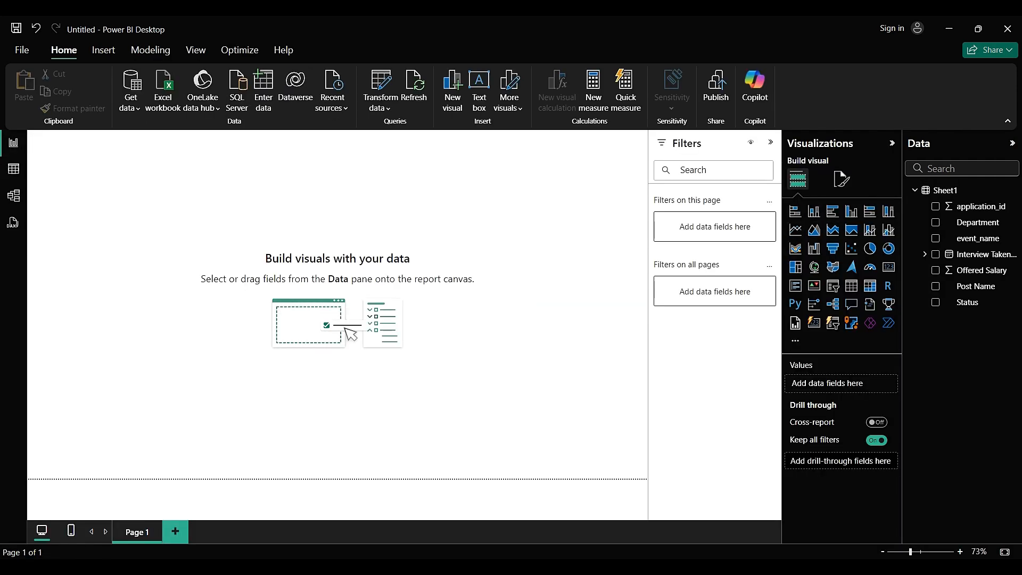
left_click(814, 211)
left_click_drag(104, 197, 108, 215)
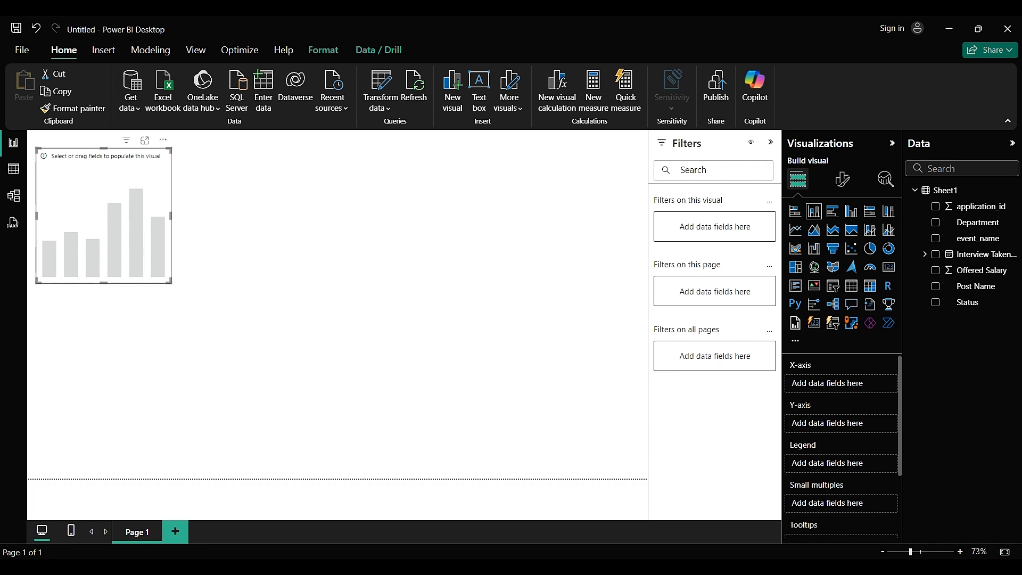
left_click_drag(171, 283, 245, 328)
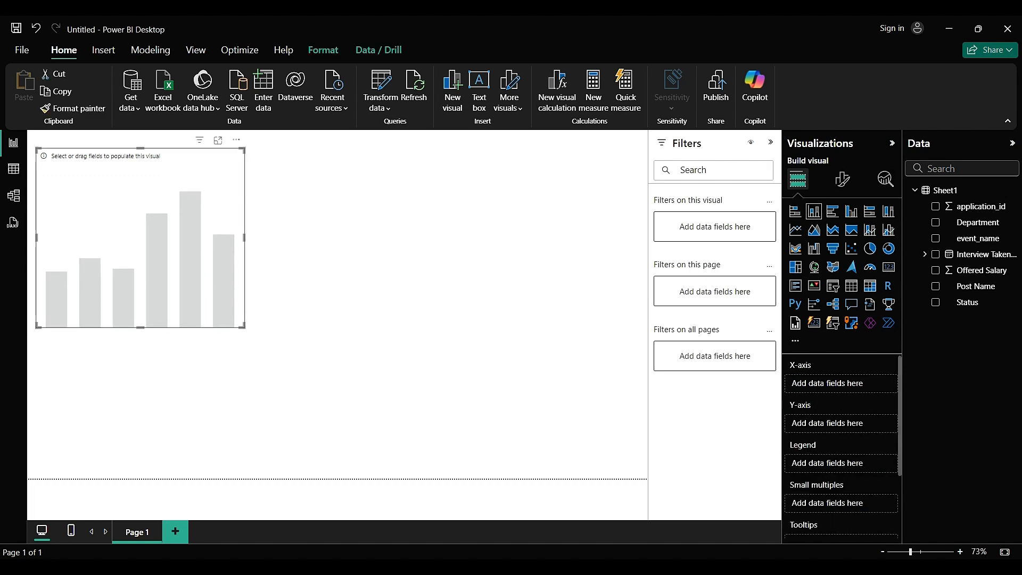
left_click_drag(978, 238, 847, 385)
left_click_drag(967, 302, 844, 431)
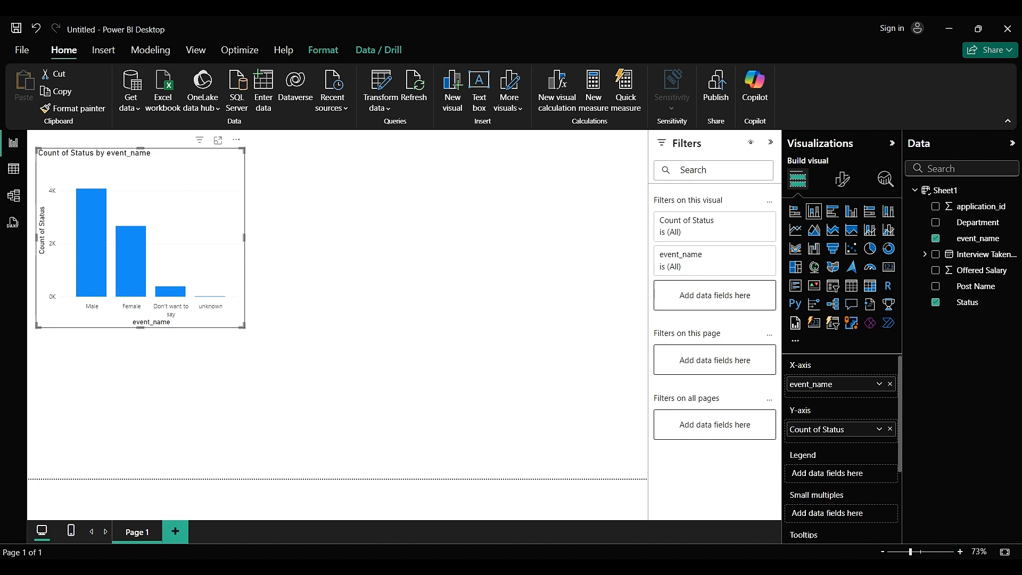
Step: Add Status as a filter on the column chart and restrict it to Hired
left_click(770, 142)
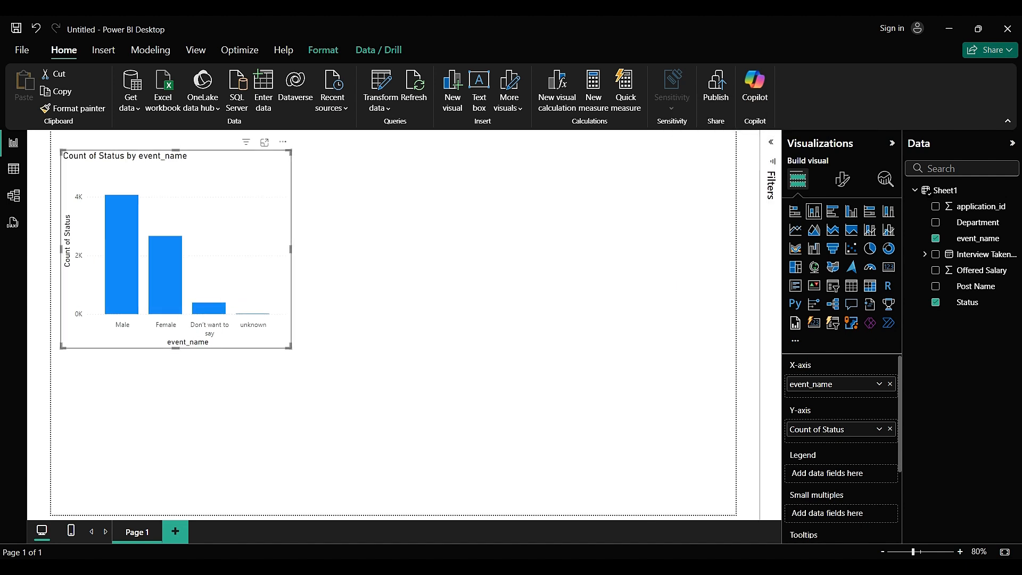
left_click(771, 142)
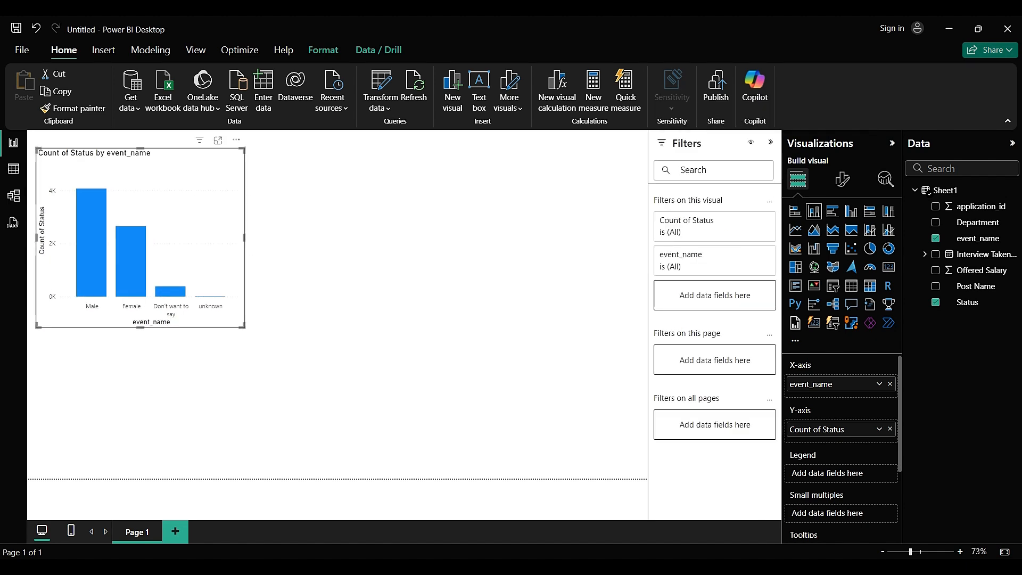
left_click_drag(964, 302, 715, 295)
scroll(715, 277, "down", 2)
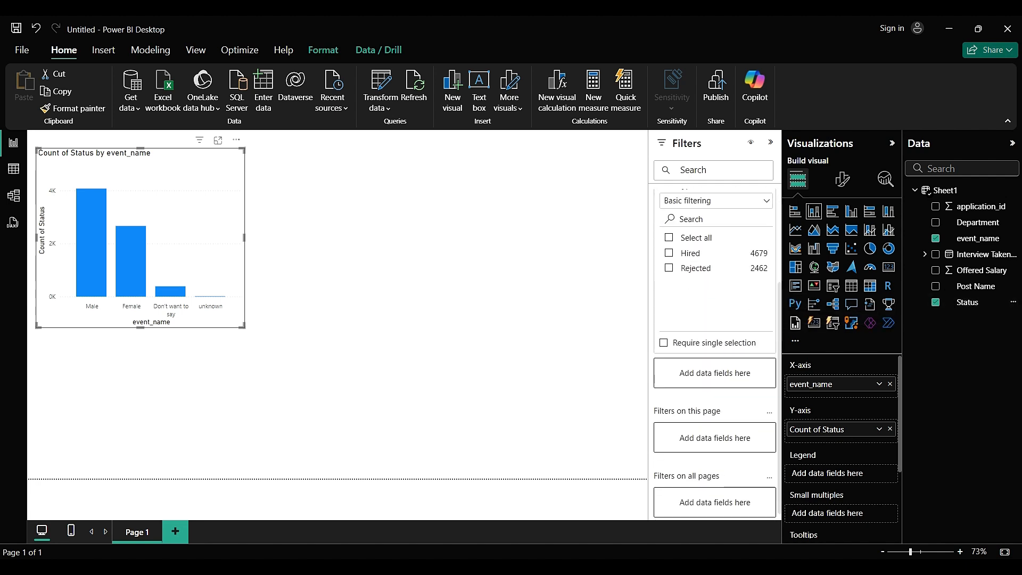
left_click(687, 254)
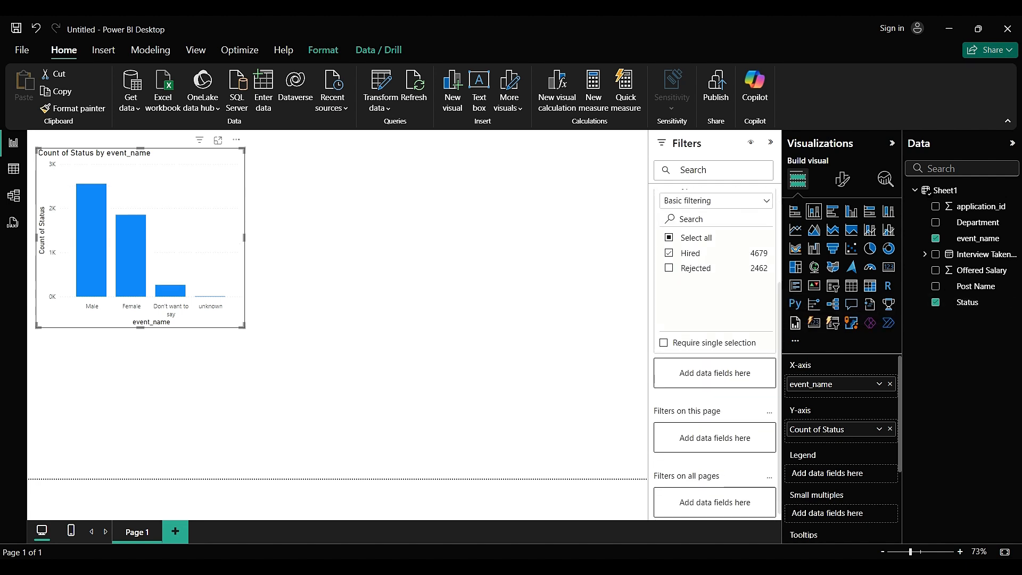
left_click(404, 266)
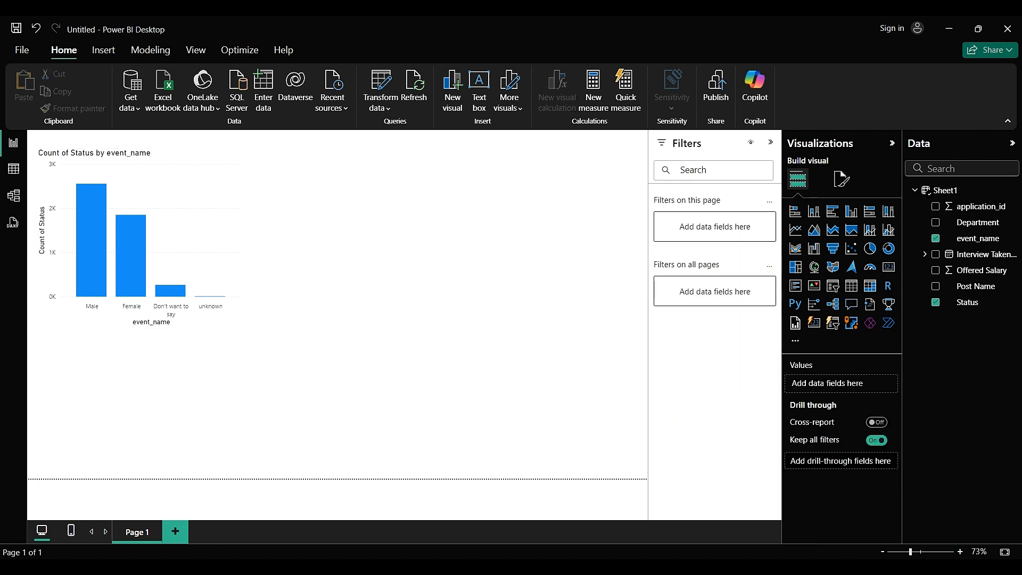
Step: Filter the column chart's event_name to Female and Male, and make the chart slightly narrower
left_click(195, 213)
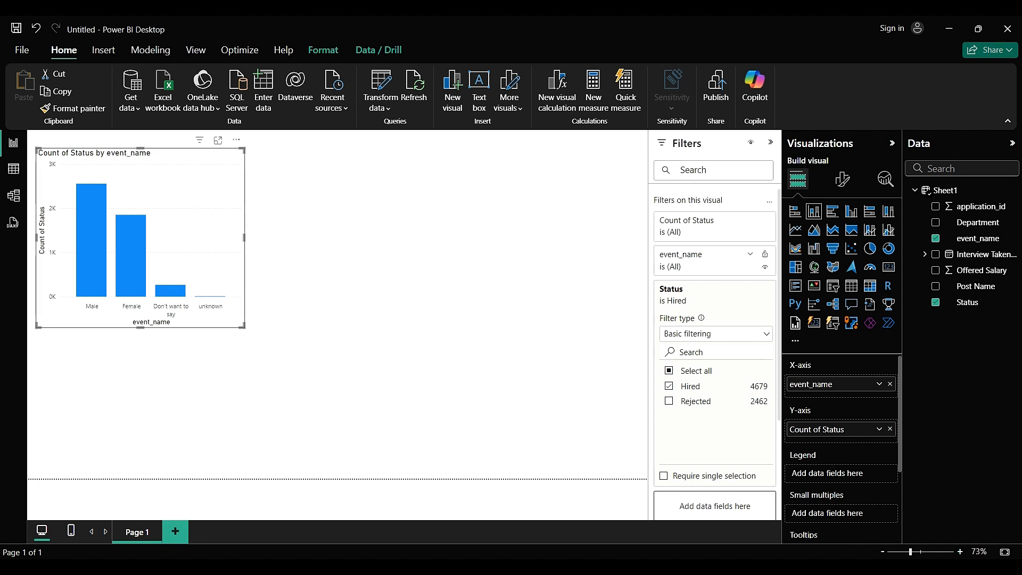
left_click(750, 254)
scroll(751, 255, "down", 2)
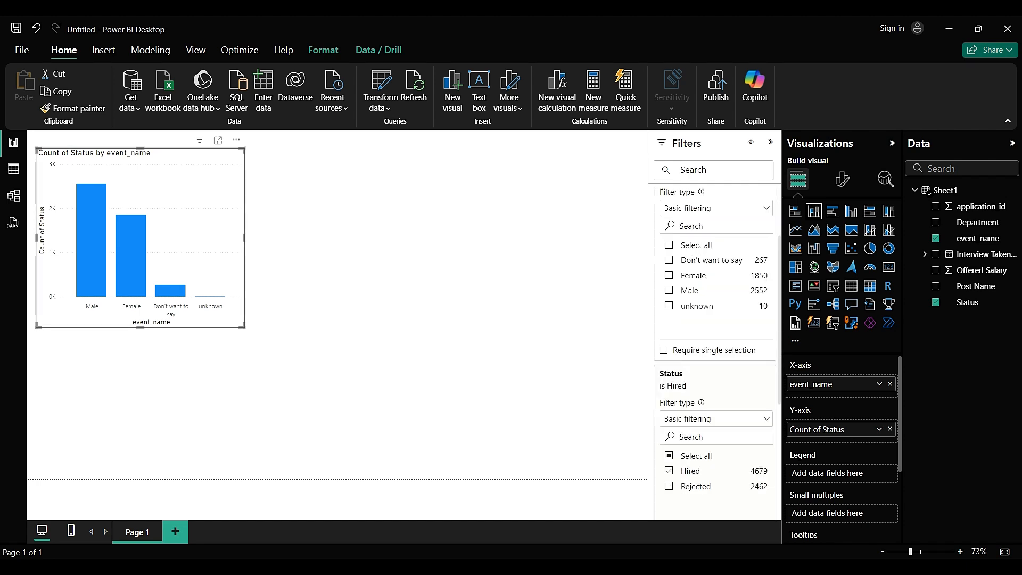
left_click(669, 233)
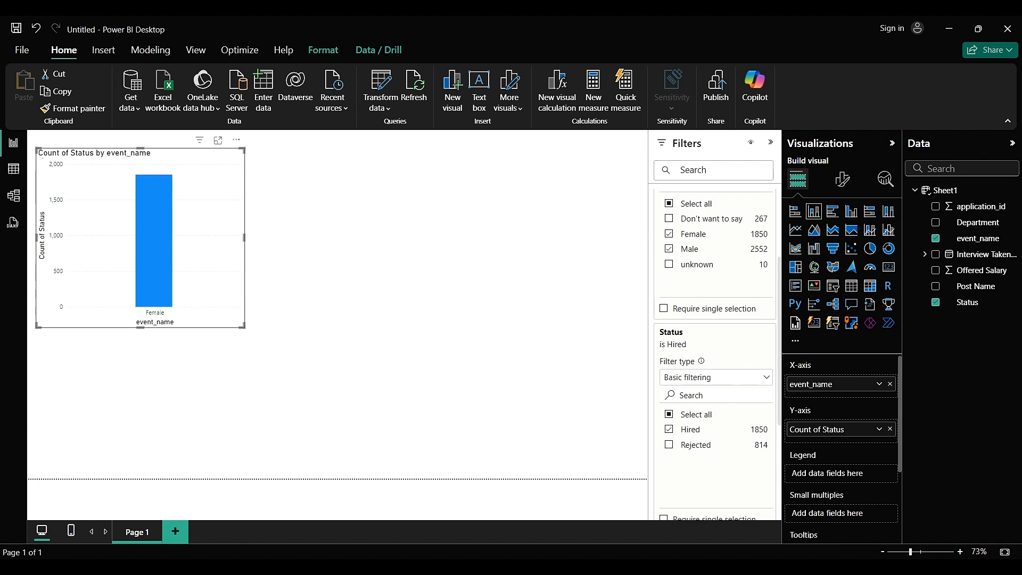
left_click(669, 249)
mouse_move(244, 326)
left_mouse_down()
mouse_move(259, 342)
mouse_move(240, 327)
left_mouse_up()
left_click(287, 330)
left_click(215, 266)
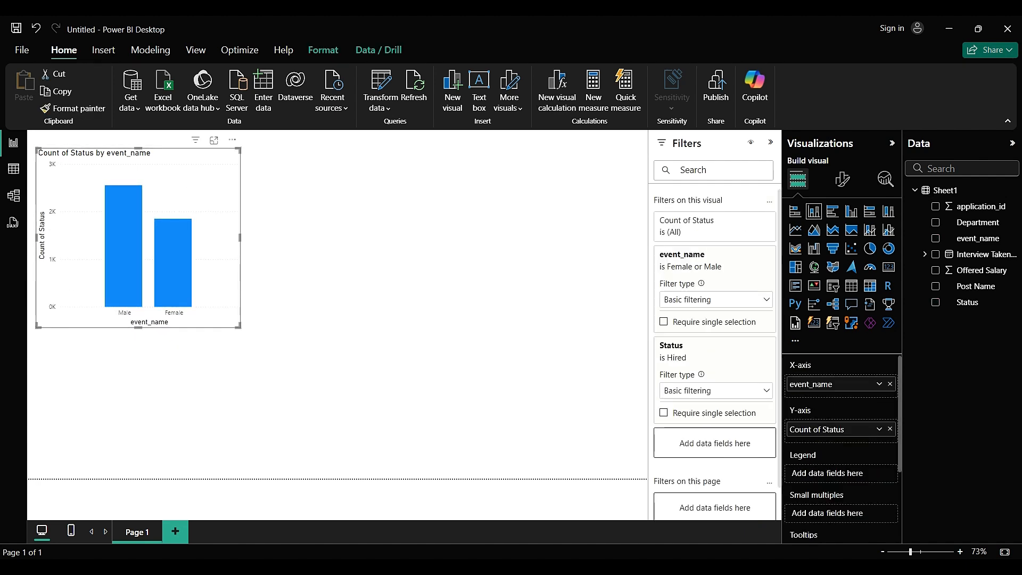
Step: Change the column chart's title text to "Distribution of Hires"
left_click(842, 179)
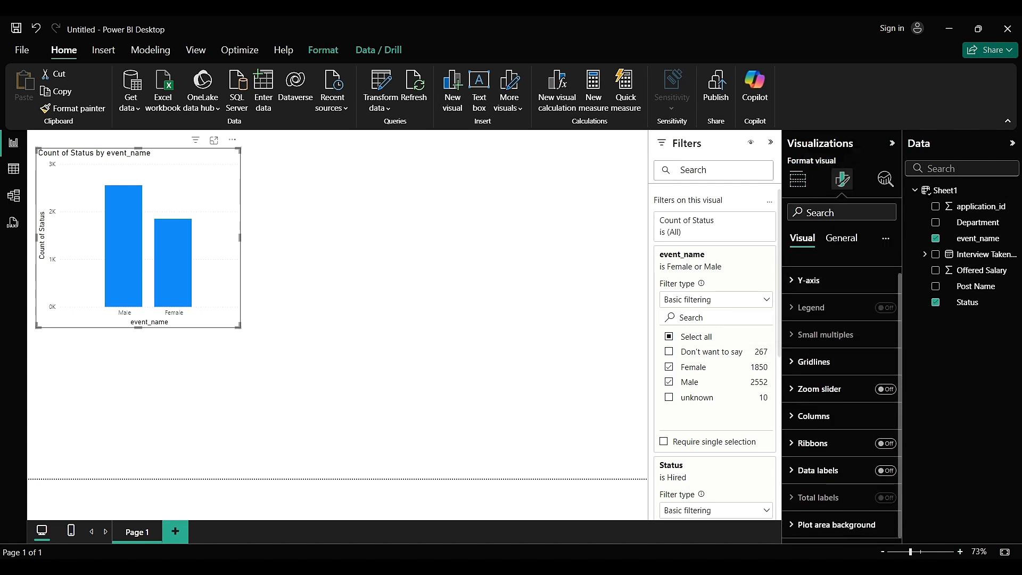
left_click(841, 238)
left_click(806, 297)
scroll(841, 320, "down", 1)
triple_click(841, 298)
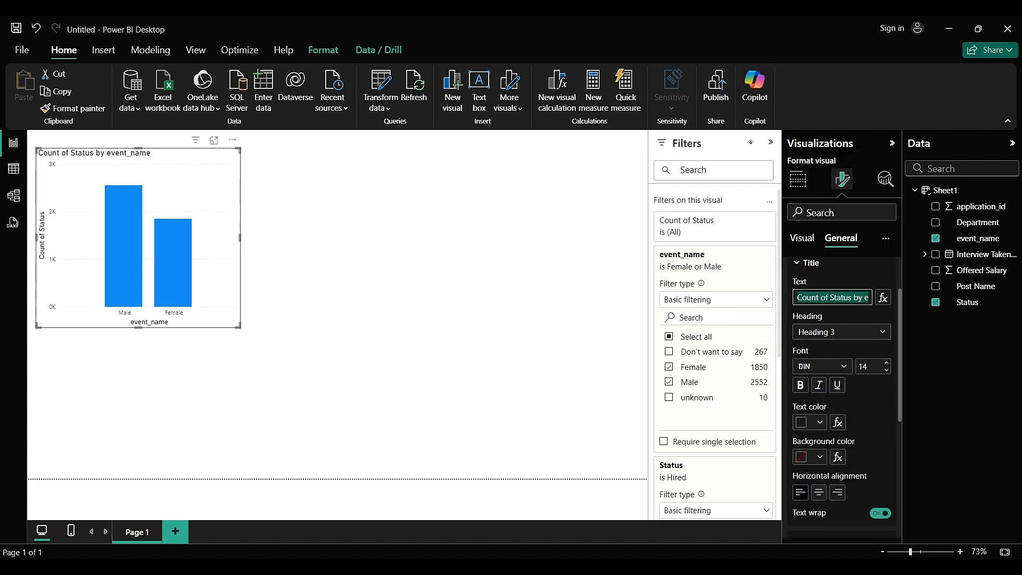
type("Dis")
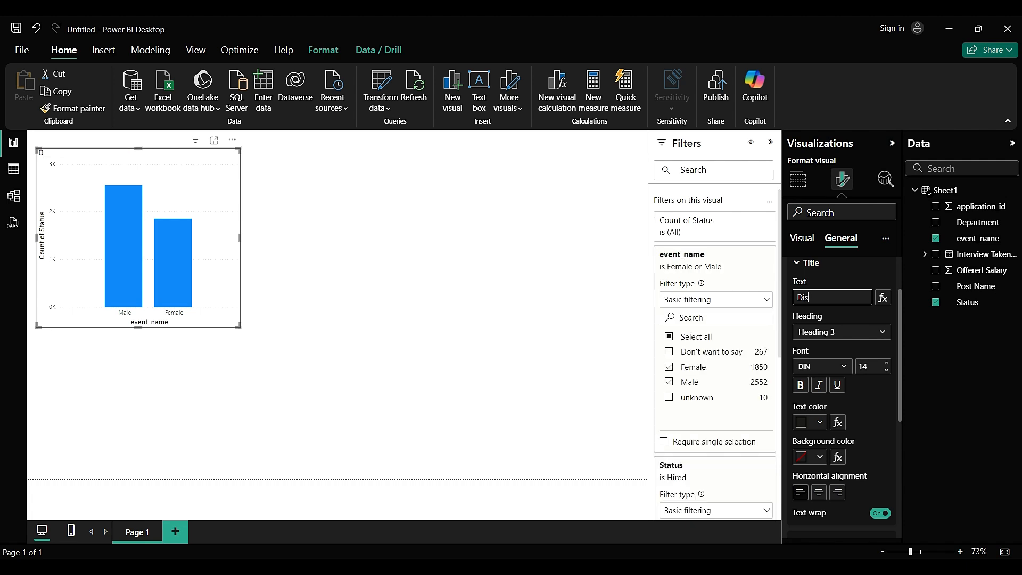
type("tribution of Hires")
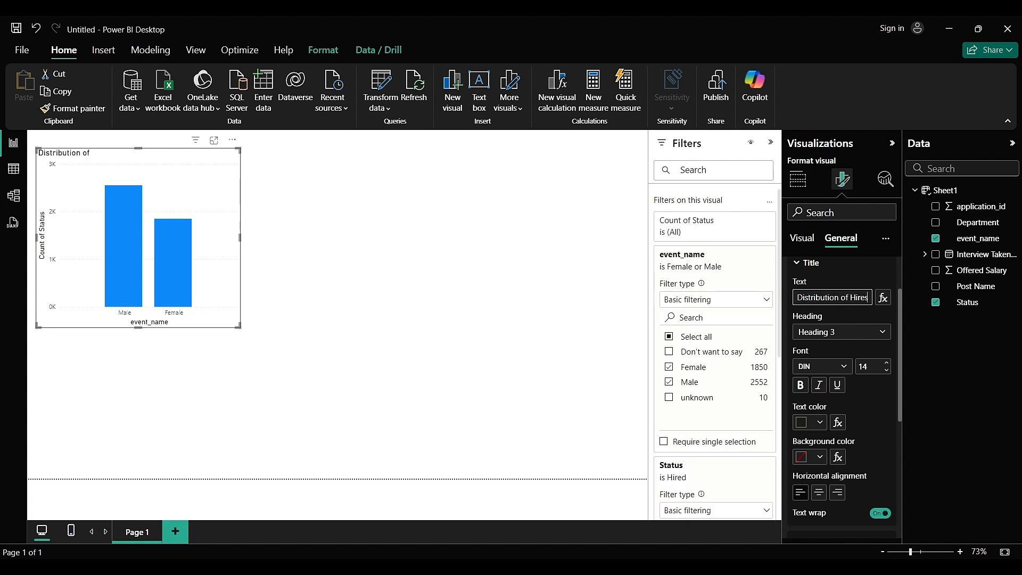
Step: Centre the column chart's title and set its font size to 16
scroll(841, 400, "down", 3)
left_click(819, 359)
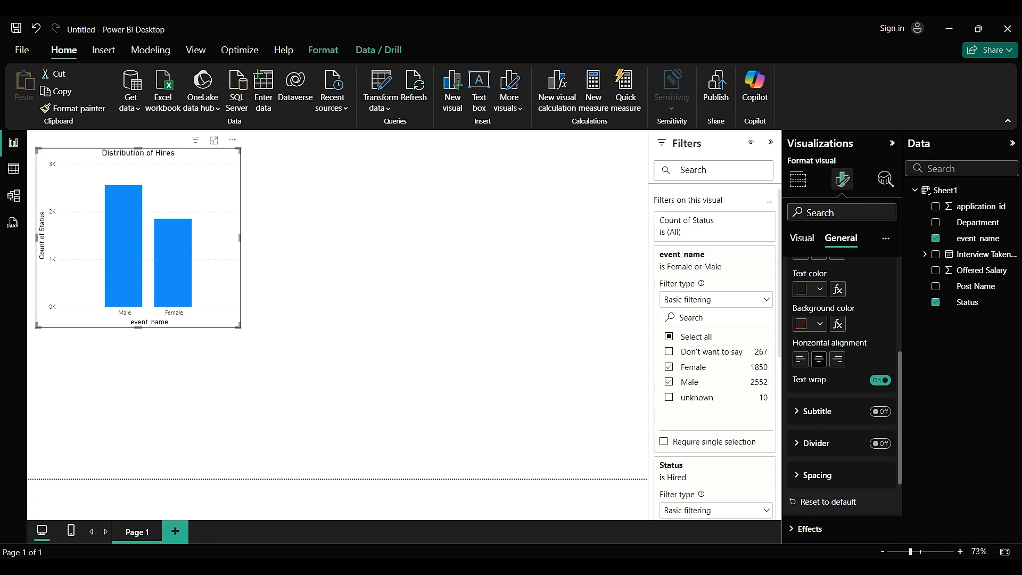
scroll(842, 397, "up", 3)
left_click(887, 363)
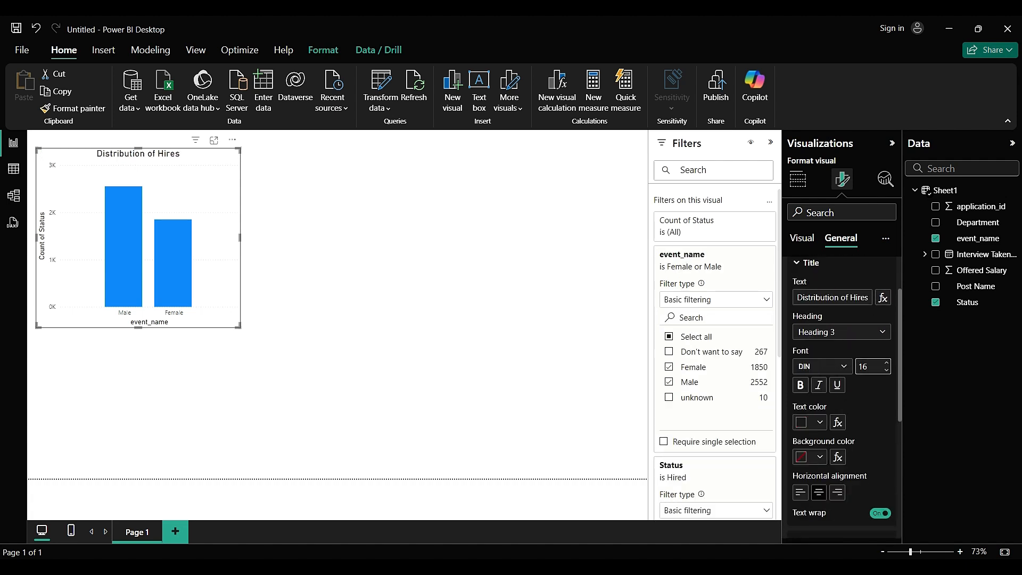
Step: Give the column chart's title a yellow background and make its text bold
scroll(841, 399, "down", 3)
left_click(819, 323)
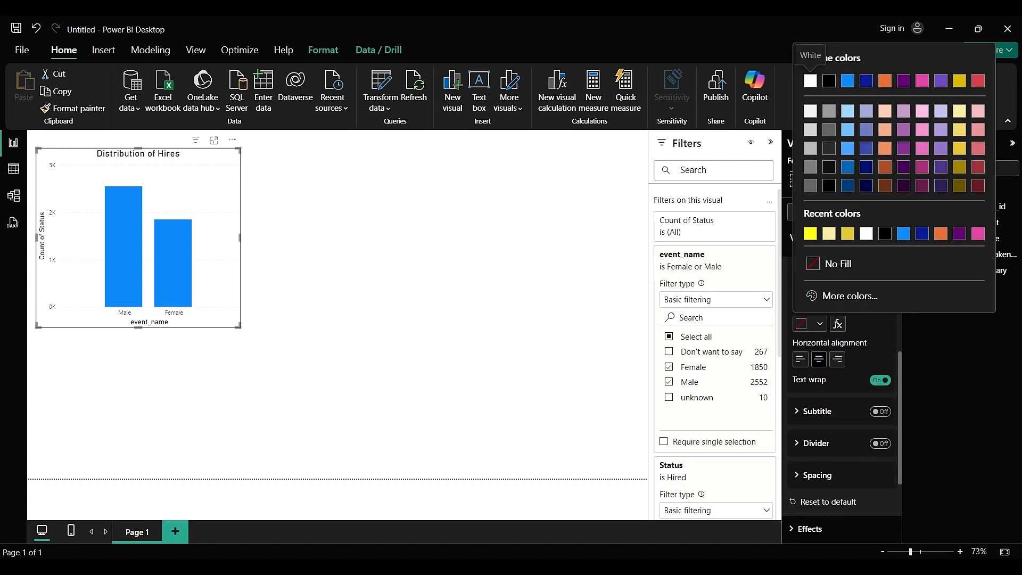
left_click(810, 233)
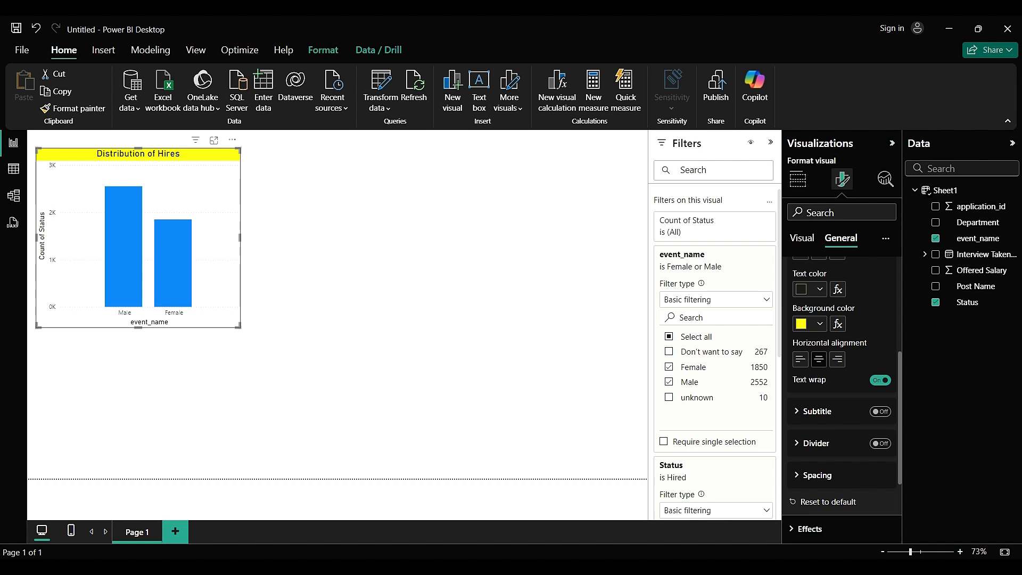
scroll(842, 389, "up", 1)
left_click(800, 318)
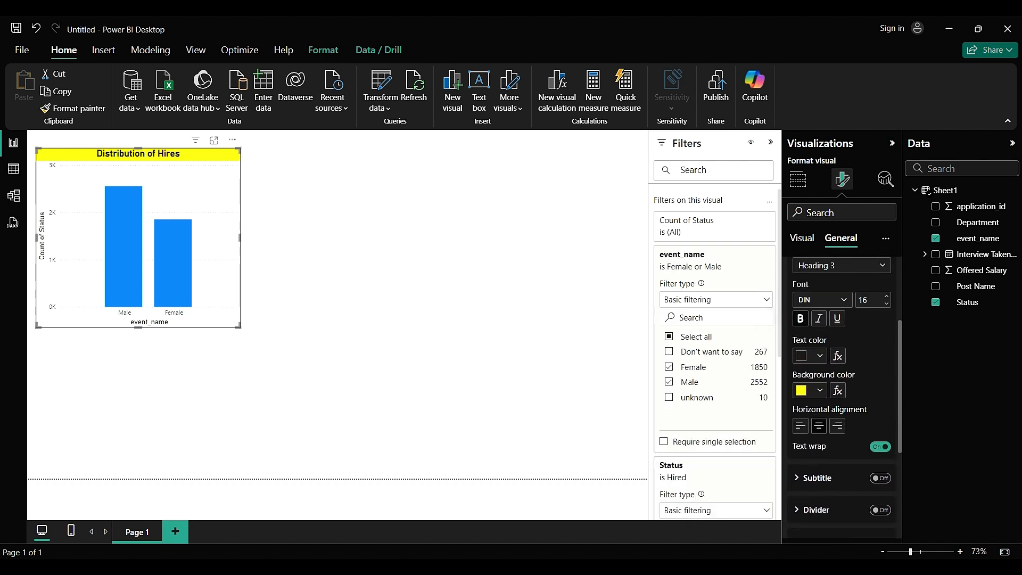
Step: Give the column chart a light blue background with 87% transparency, and nudge the chart slightly upward on the page
scroll(841, 373, "up", 3)
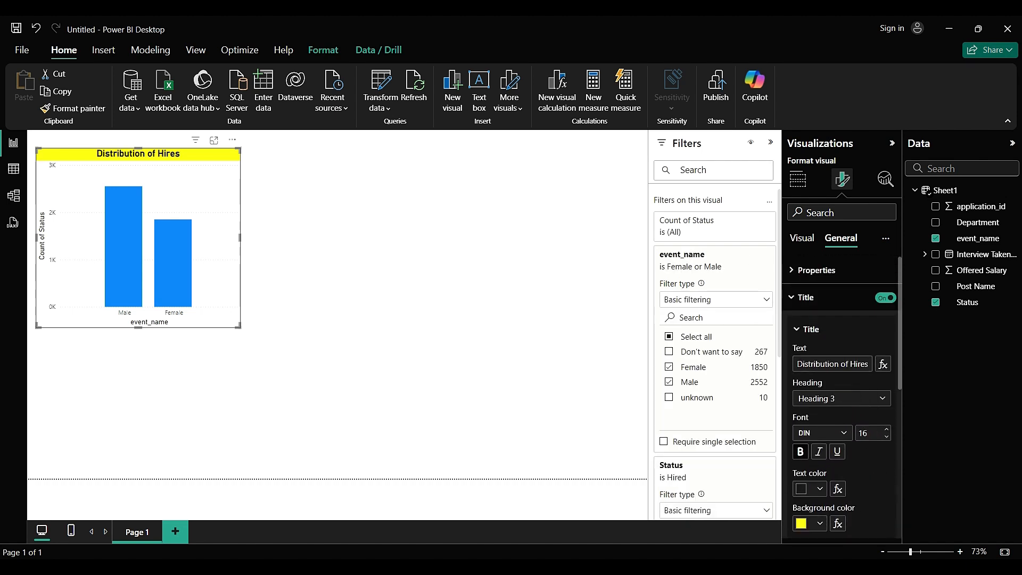
left_click(827, 297)
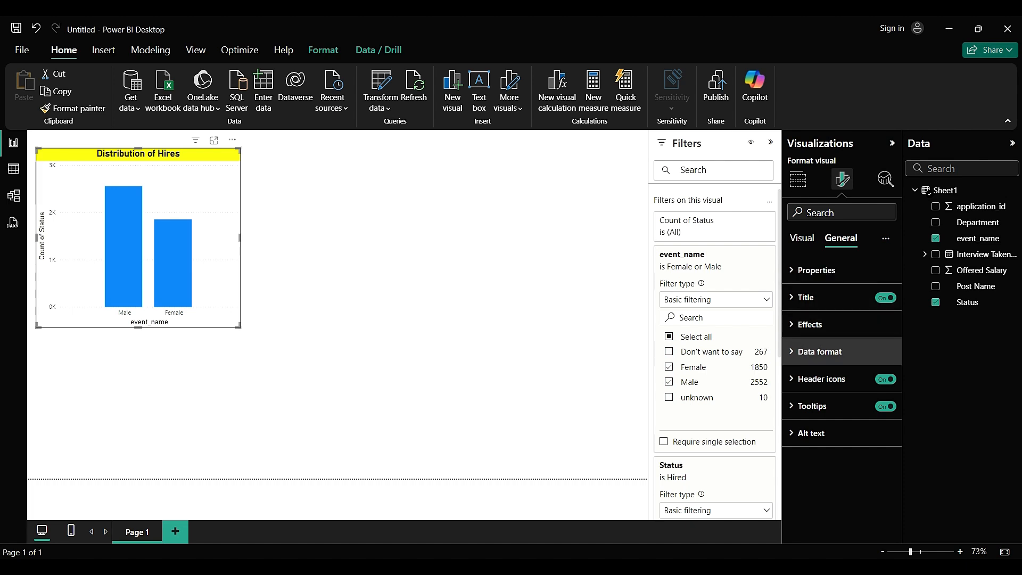
left_click(819, 351)
left_click(820, 351)
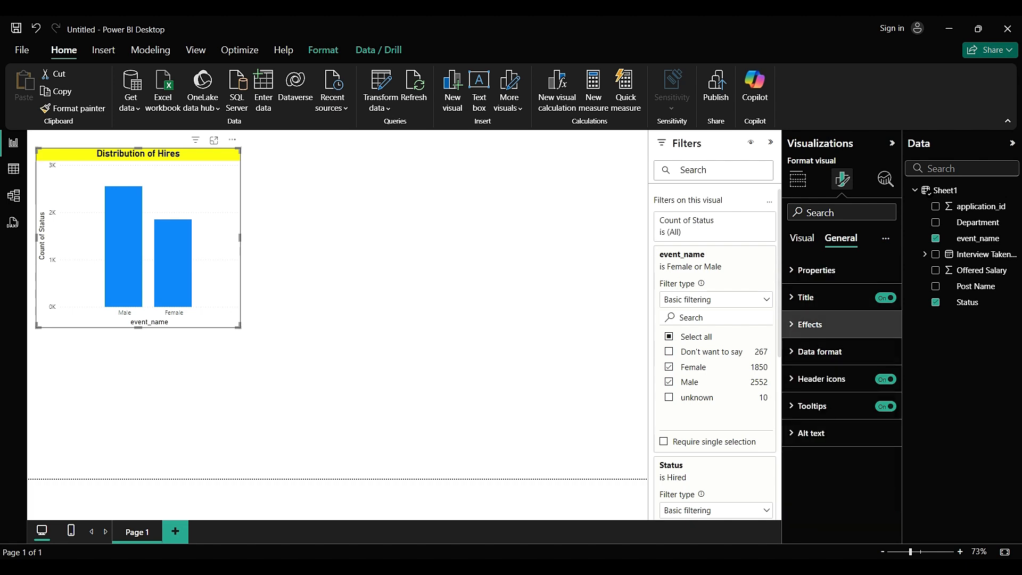
left_click(809, 324)
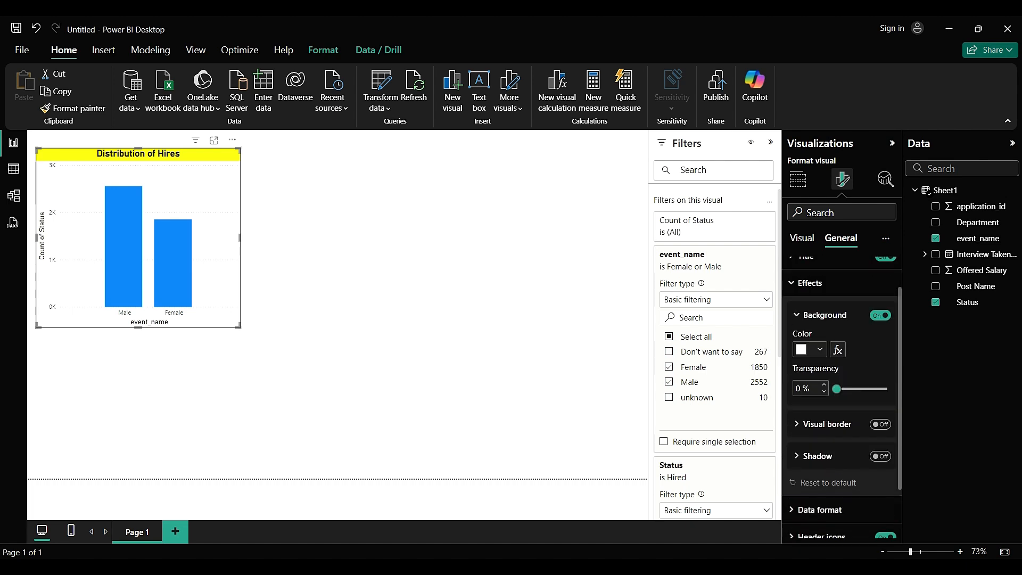
left_click(820, 349)
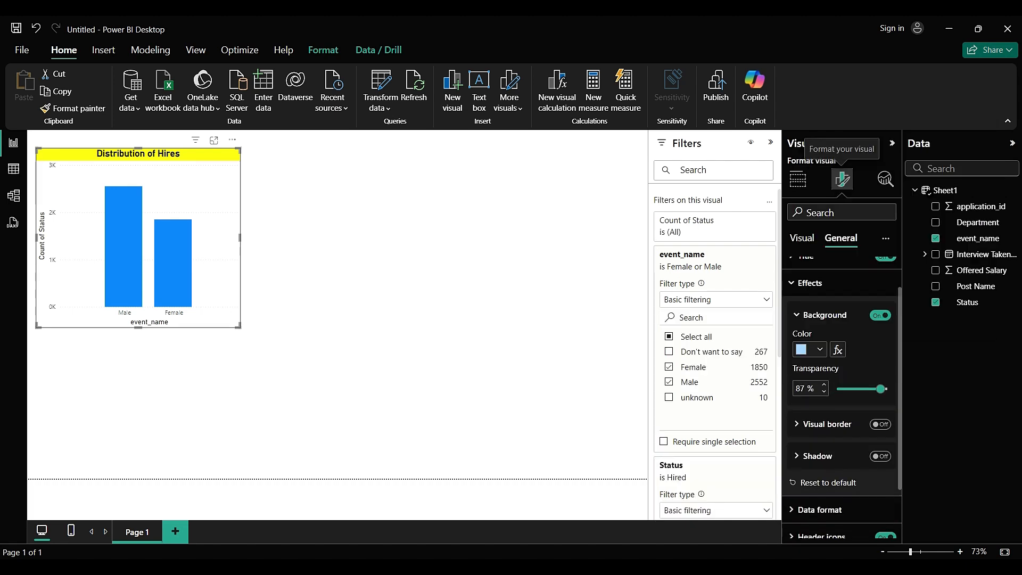
left_click(405, 266)
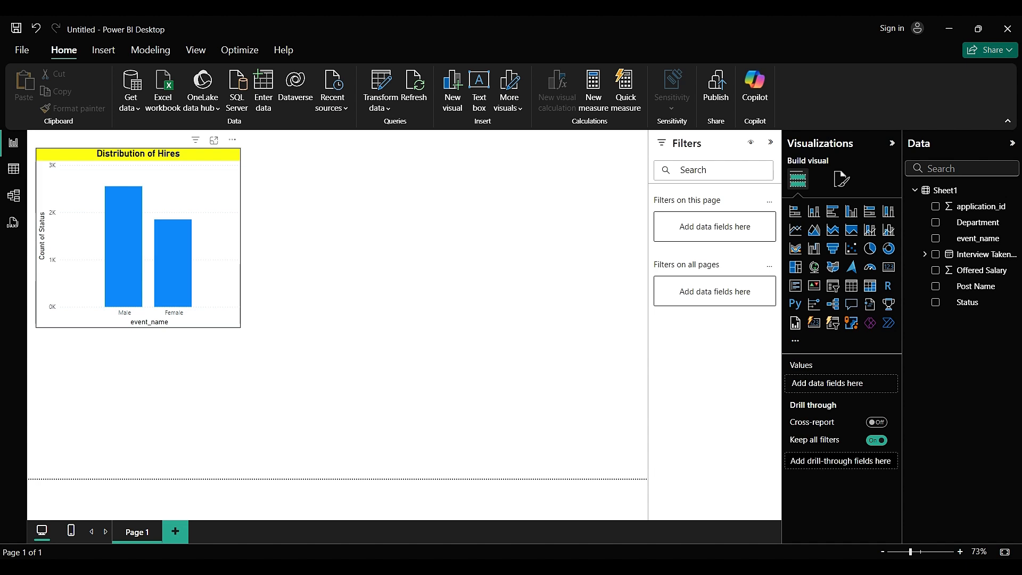
left_click_drag(160, 160, 165, 153)
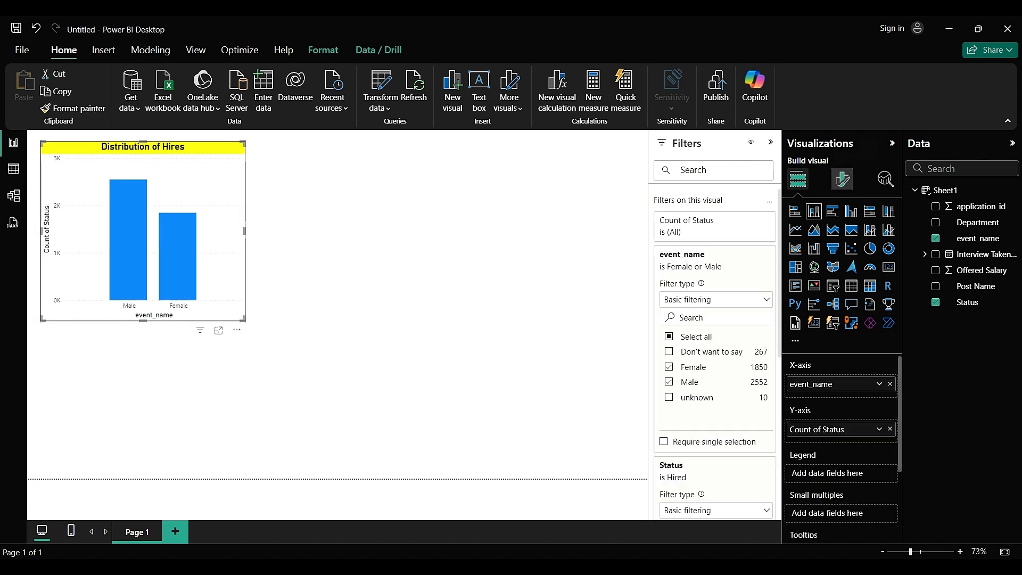
Step: Examine the column chart's general formatting options, including its padding, position, advanced options, tooltips and header icons
left_click(842, 179)
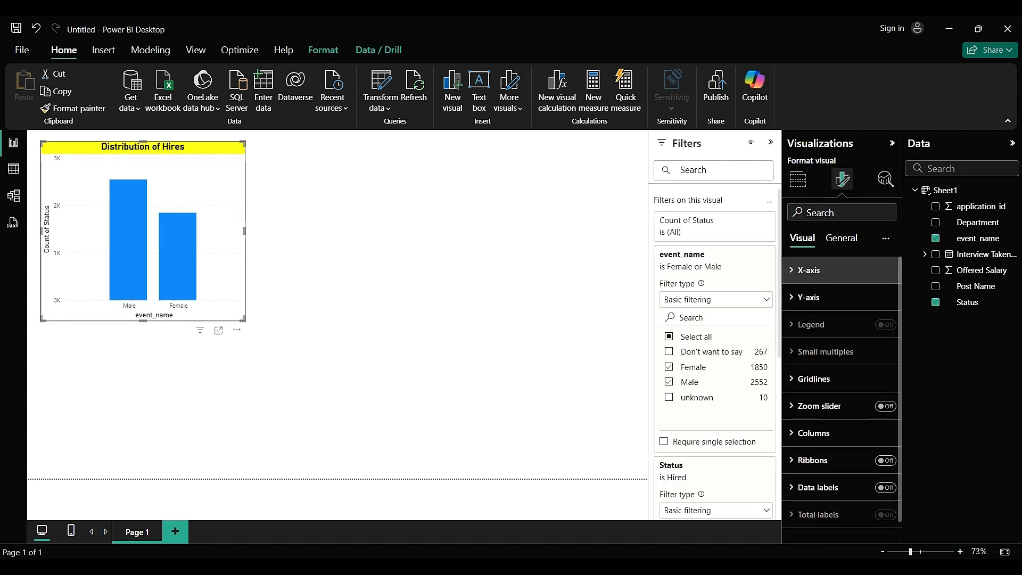
left_click(841, 238)
left_click(826, 298)
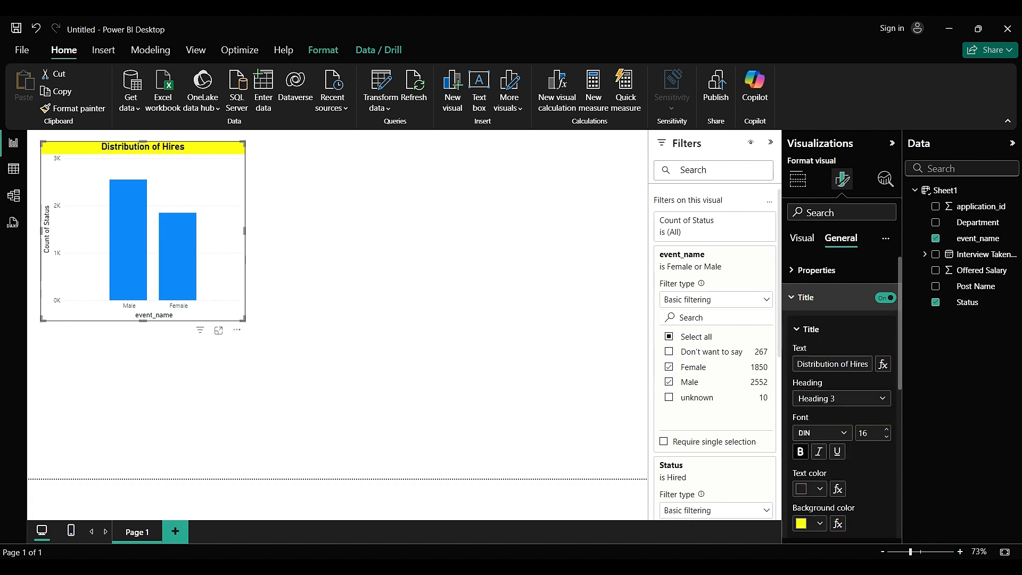
scroll(826, 298, "down", 1)
scroll(826, 276, "up", 1)
left_click(817, 271)
scroll(830, 330, "down", 2)
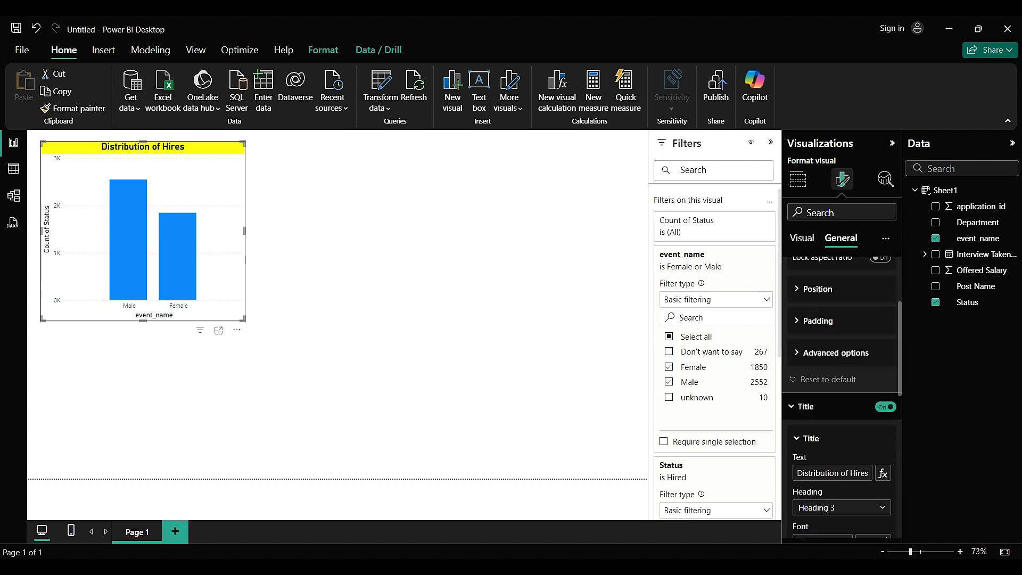
left_click(818, 321)
scroll(820, 330, "down", 1)
scroll(820, 341, "up", 2)
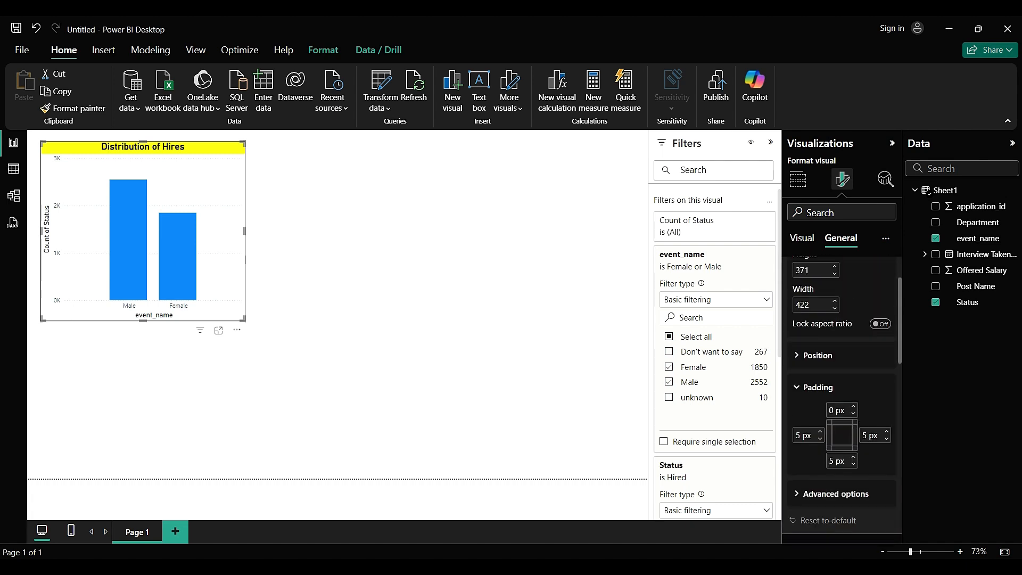
left_click(818, 355)
scroll(820, 356, "down", 3)
left_click(831, 364)
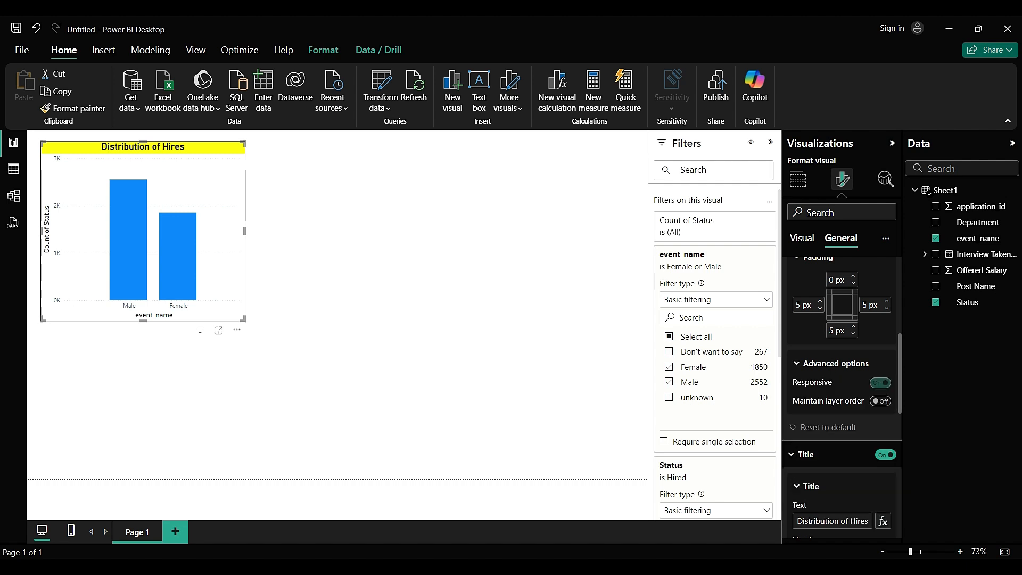
scroll(841, 373, "up", 4)
left_click(817, 271)
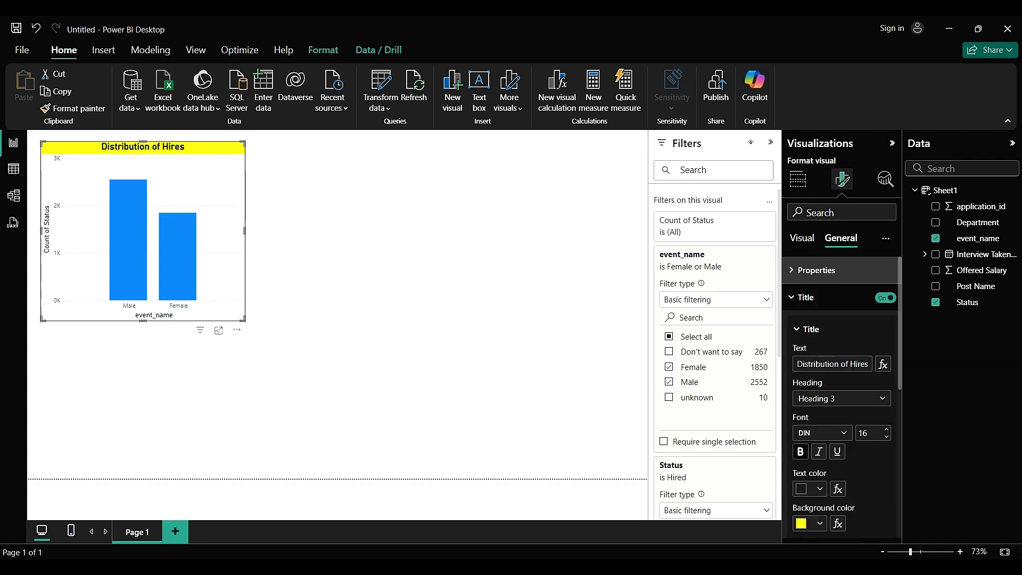
left_click(806, 297)
left_click(812, 406)
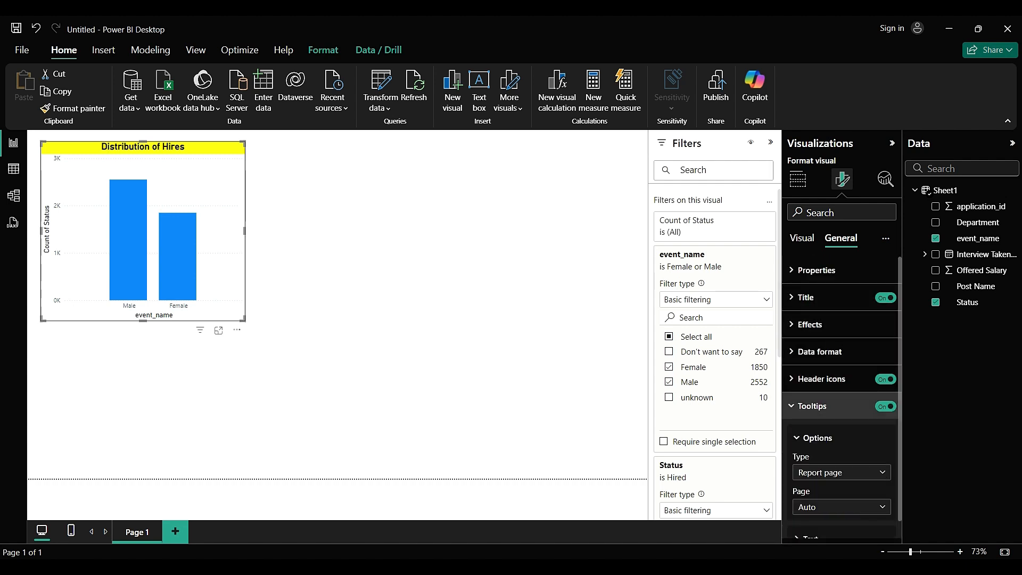
left_click(821, 379)
scroll(841, 372, "down", 1)
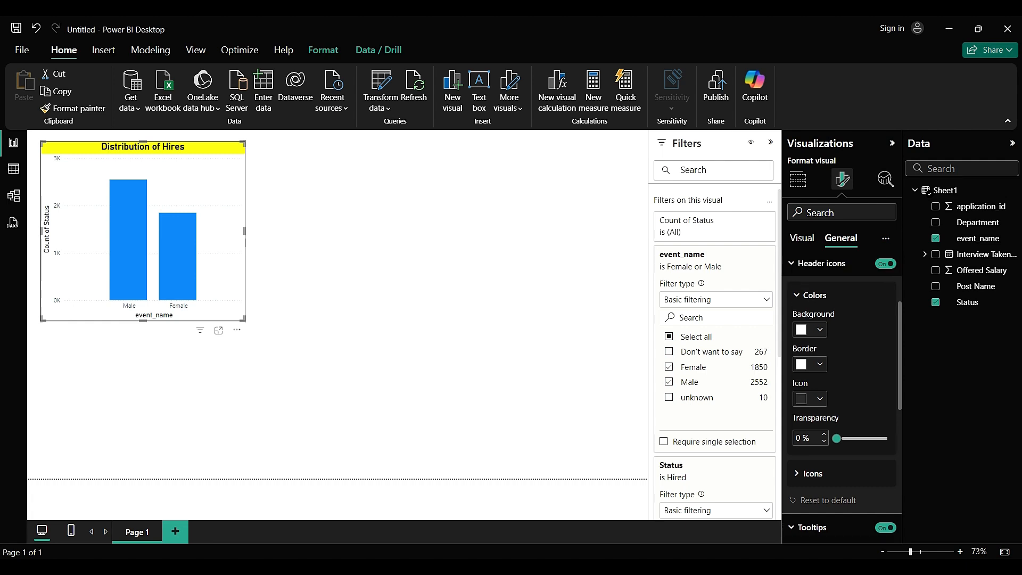
left_click(820, 286)
scroll(819, 290, "up", 1)
Step: Turn on the column chart's visual border and set its rounded corners to 8 px
left_click(810, 324)
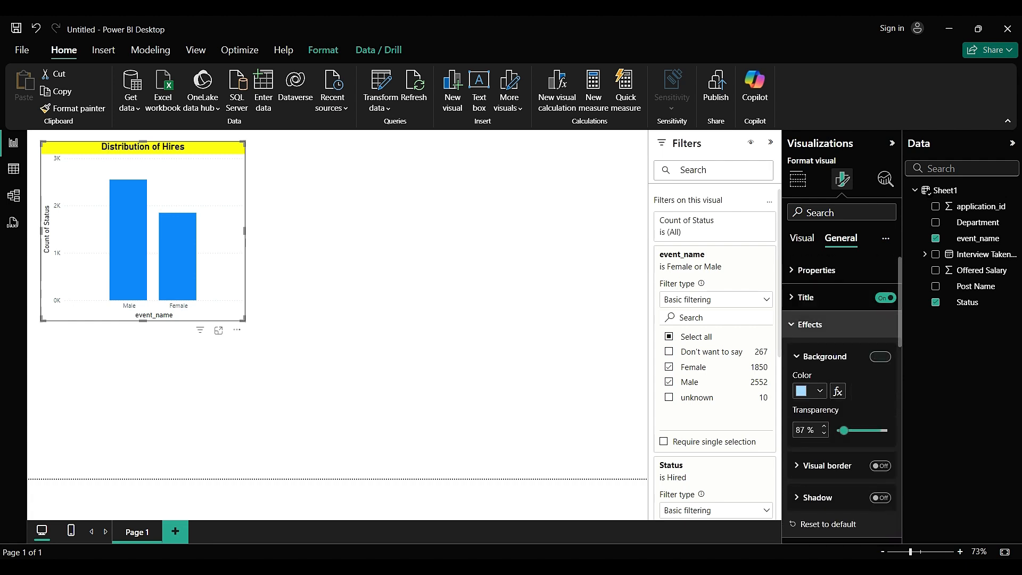
scroll(820, 341, "down", 1)
scroll(841, 373, "down", 2)
scroll(841, 372, "up", 3)
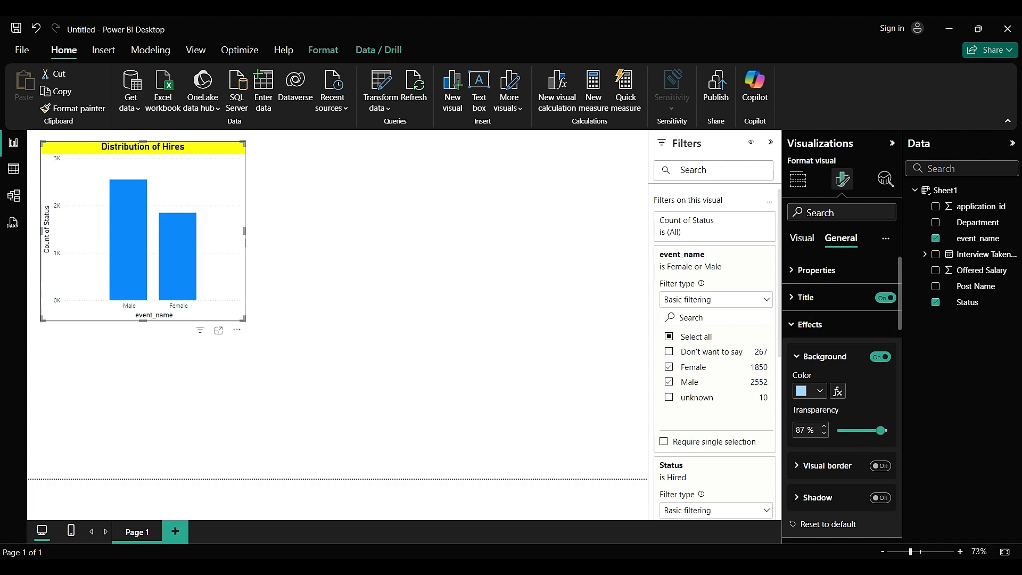
scroll(841, 346, "down", 2)
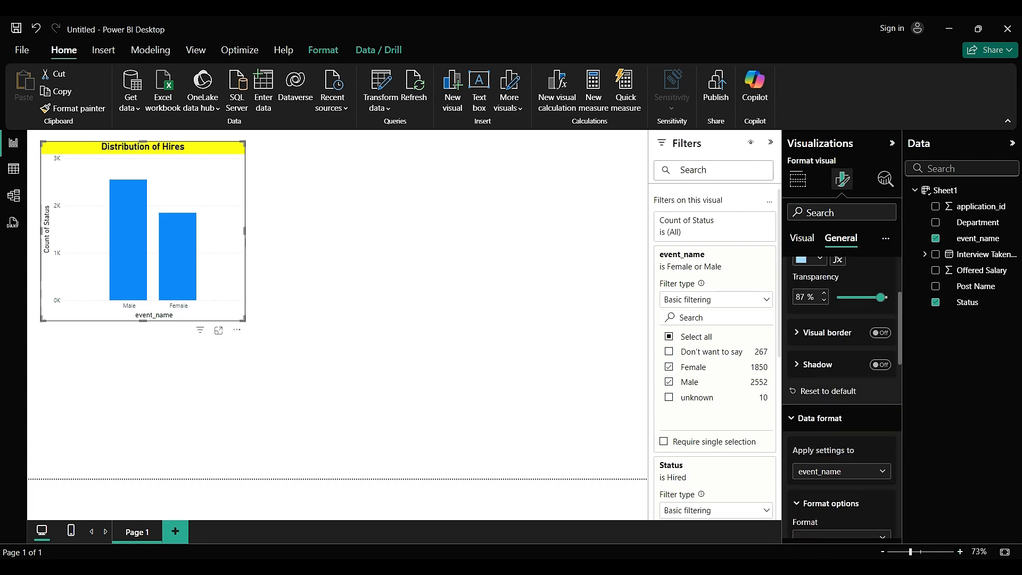
left_click(827, 333)
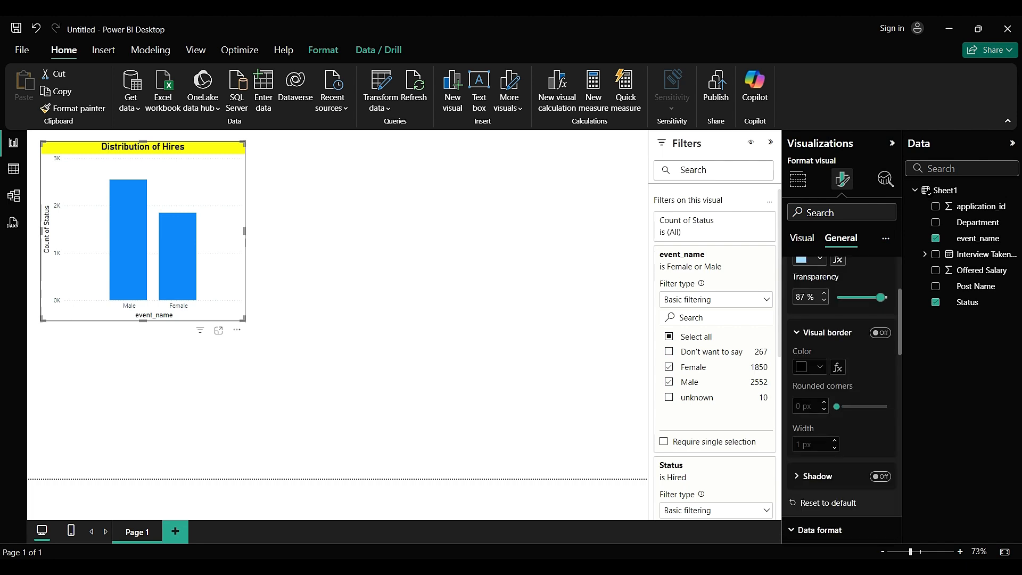
left_click(838, 407)
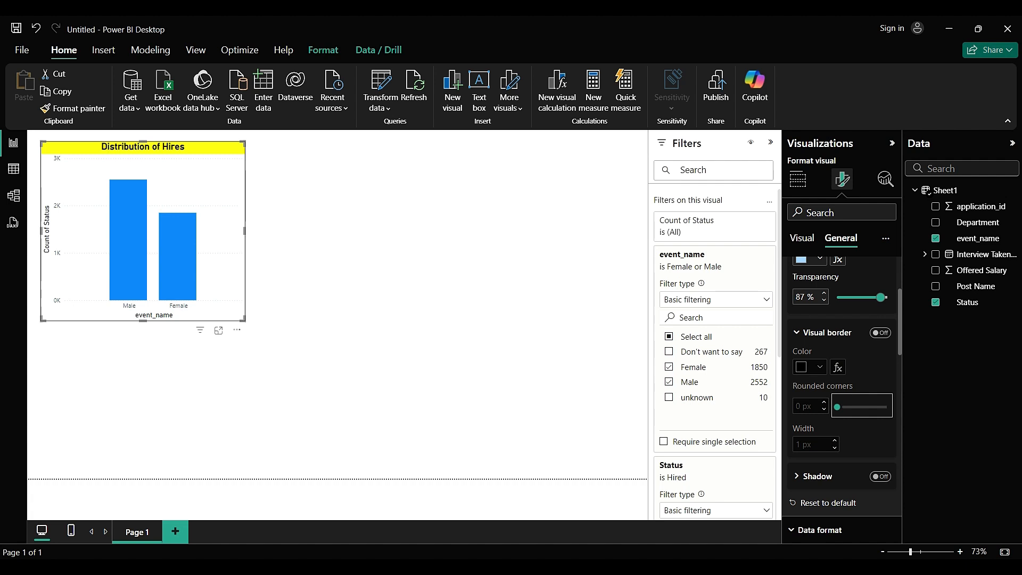
left_click(880, 332)
left_click_drag(837, 407, 850, 407)
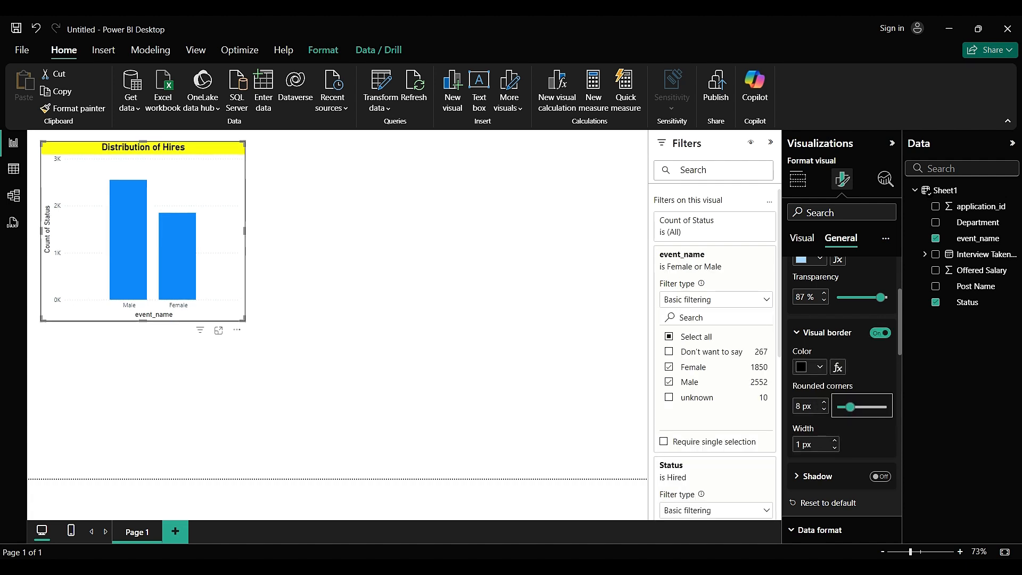
Step: Set the column chart's border width to 3 px and deselect the chart
left_click(835, 441)
left_click(835, 441)
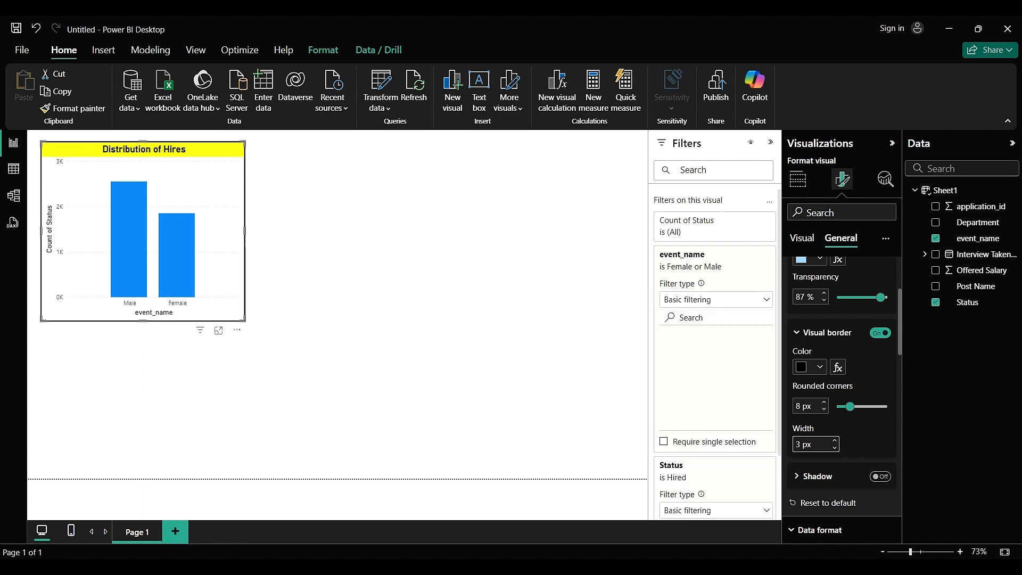
left_click(404, 266)
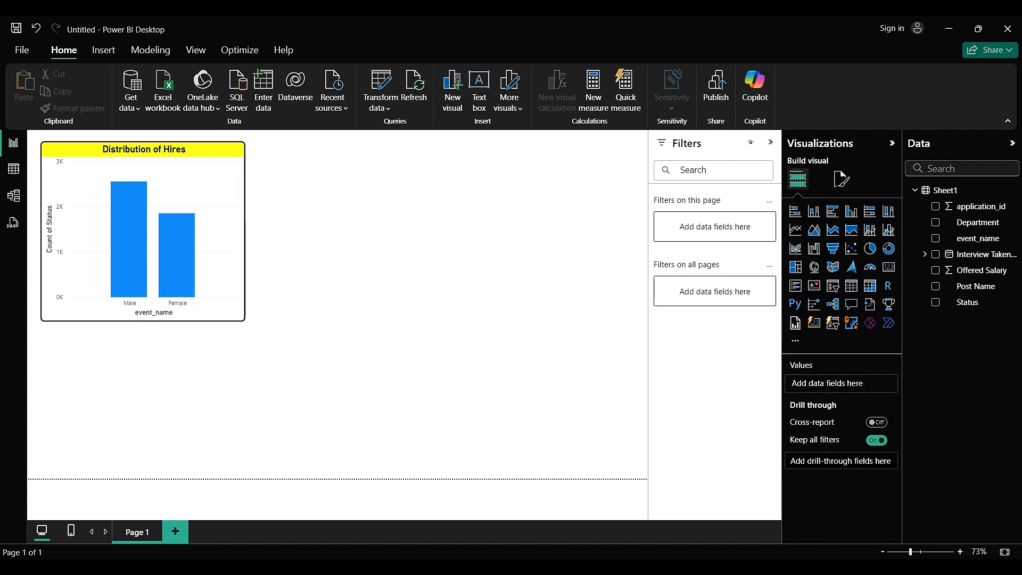
Step: Switch to the Notepad task list, review the Salary Analysis section and reword its task to use PowerBI functions
key("alt+Tab")
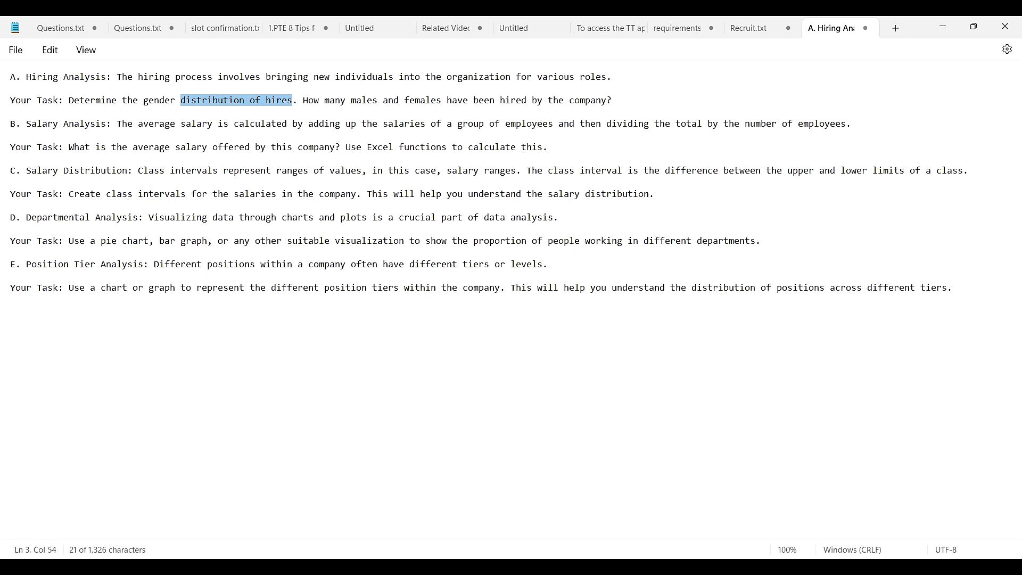
left_click_drag(32, 124, 809, 123)
left_click_drag(68, 147, 11, 169)
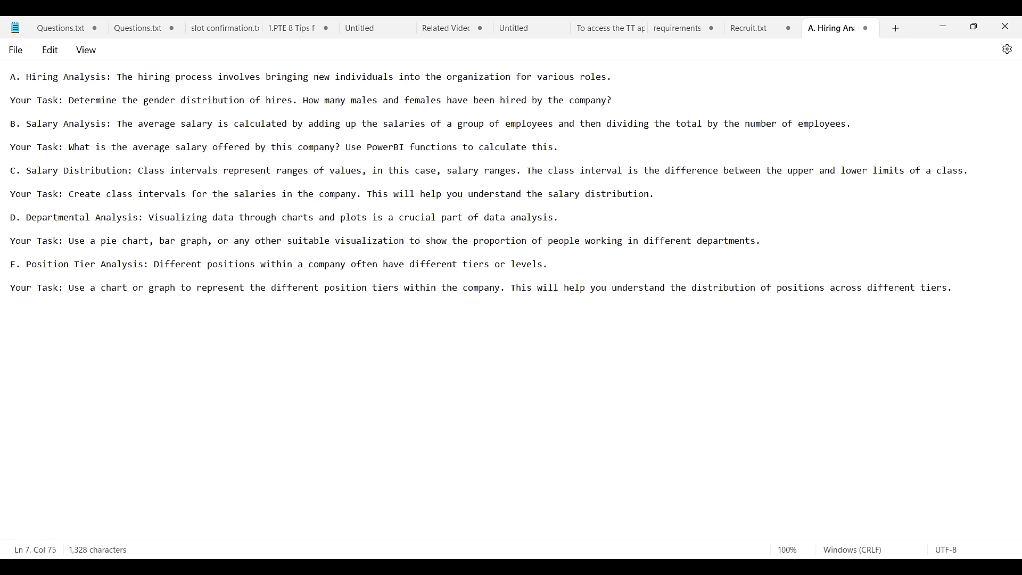
mouse_move(111, 123)
left_mouse_down()
mouse_move(207, 124)
mouse_move(10, 123)
mouse_move(133, 124)
mouse_move(117, 124)
left_mouse_up()
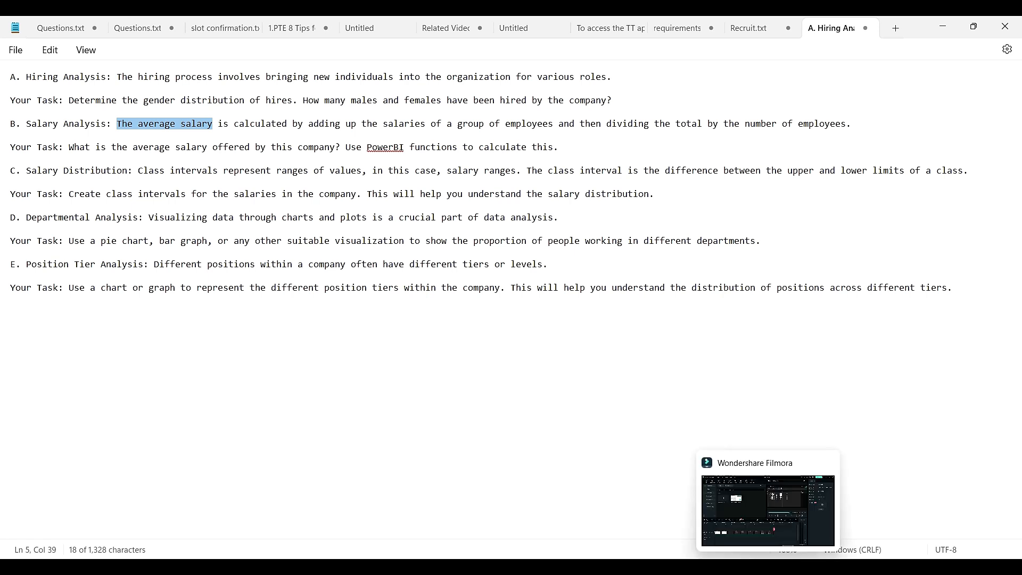
Step: Switch back to Power BI Desktop and place a copy of the Distribution of Hires chart beside the original
mouse_move(681, 567)
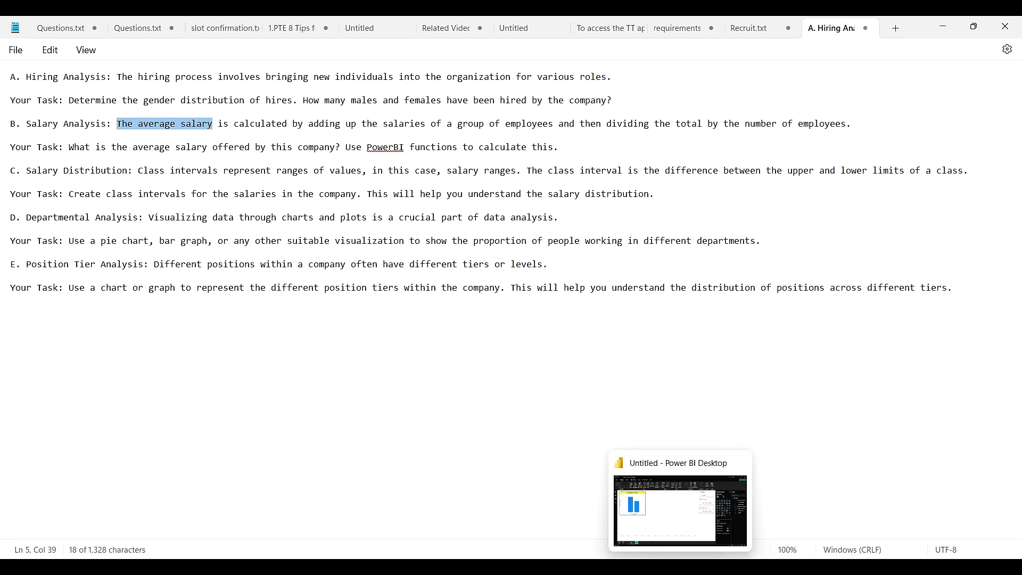
left_click(681, 510)
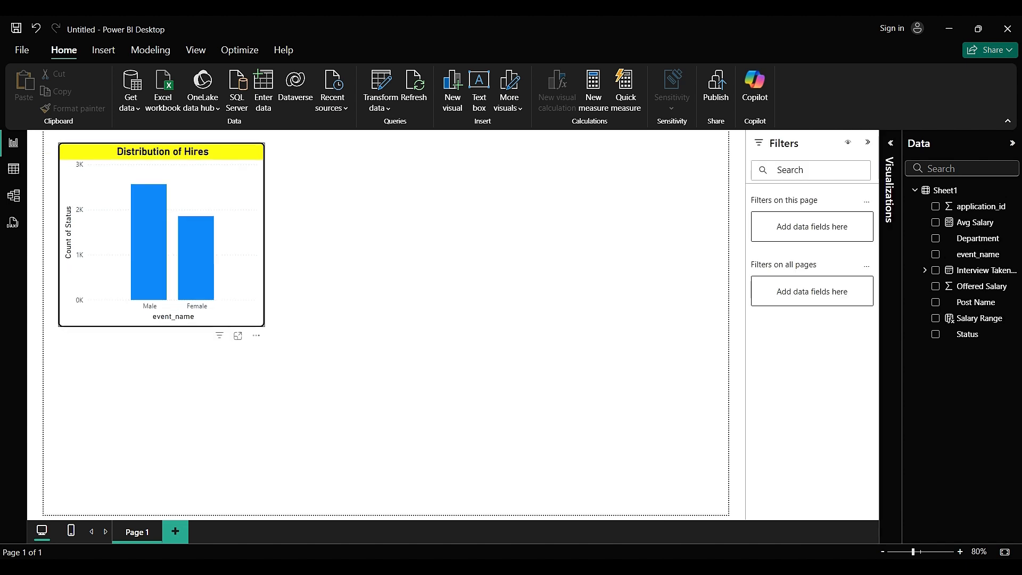
left_click(234, 213)
key("ctrl+c")
key("ctrl+v")
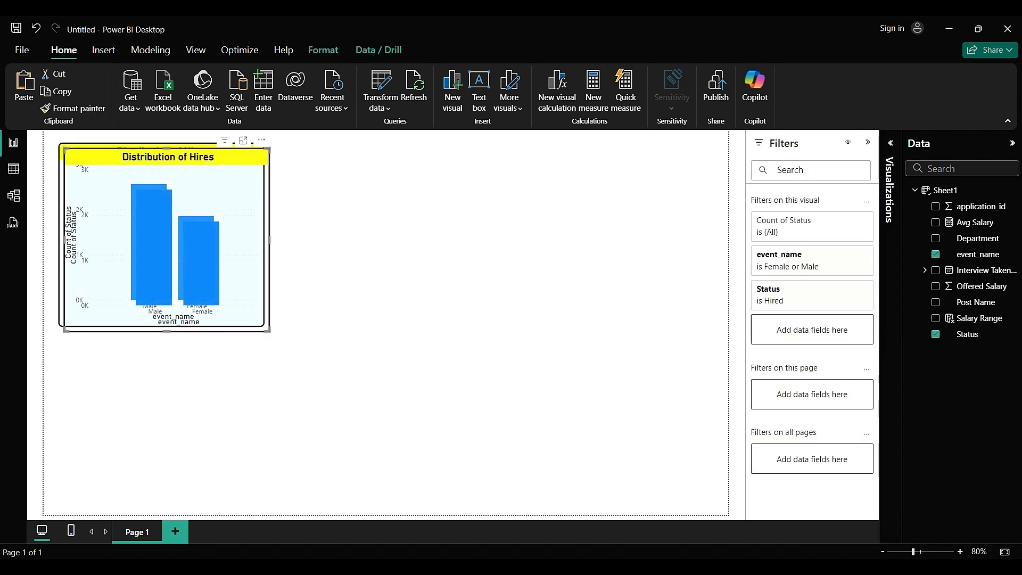
left_click_drag(234, 213, 453, 208)
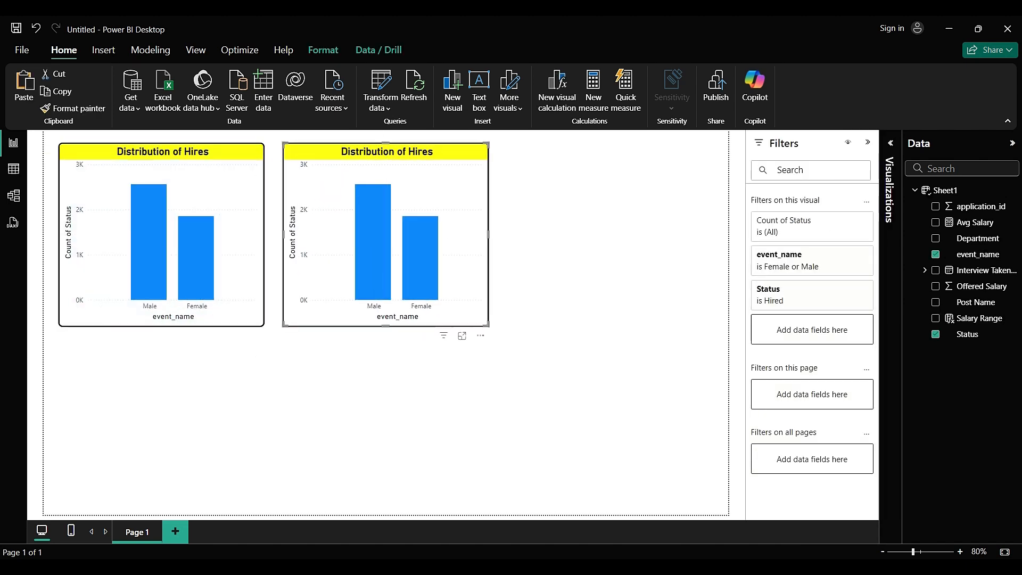
Step: Convert the copied chart to a card and remove its Count of Status field and its event_name and Status filters
left_click(891, 143)
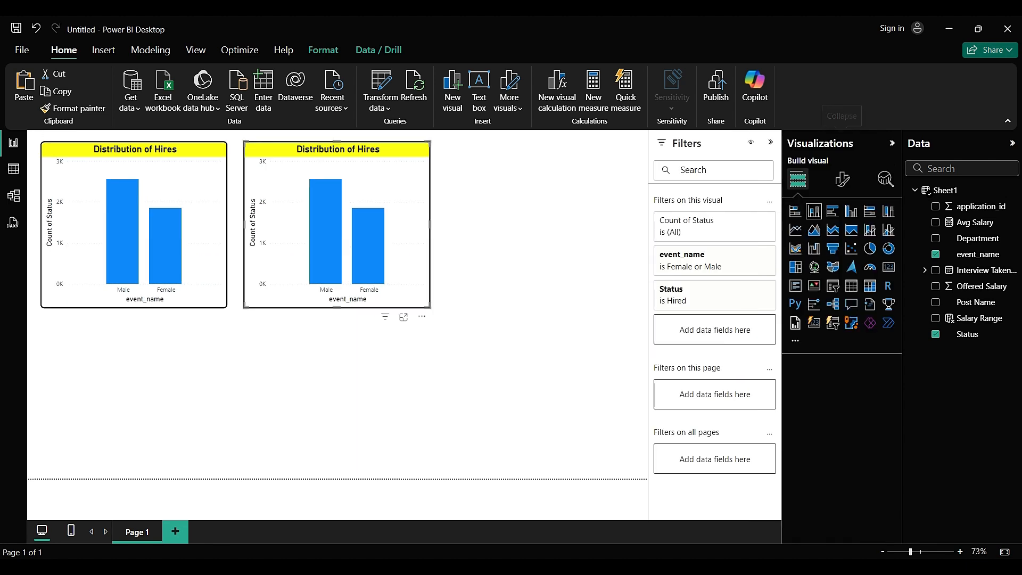
left_click(889, 267)
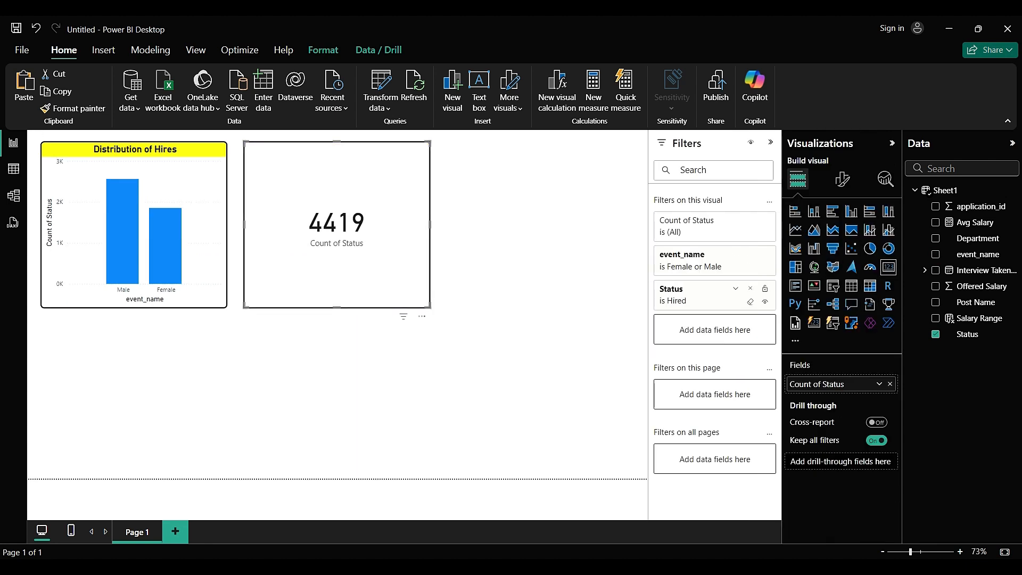
left_click(890, 383)
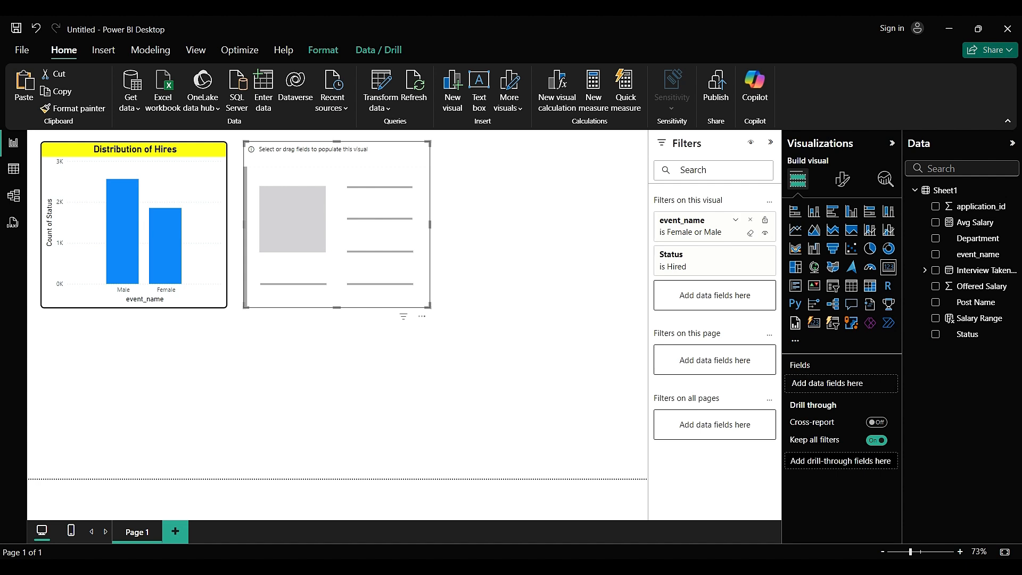
left_click(750, 220)
left_click(751, 220)
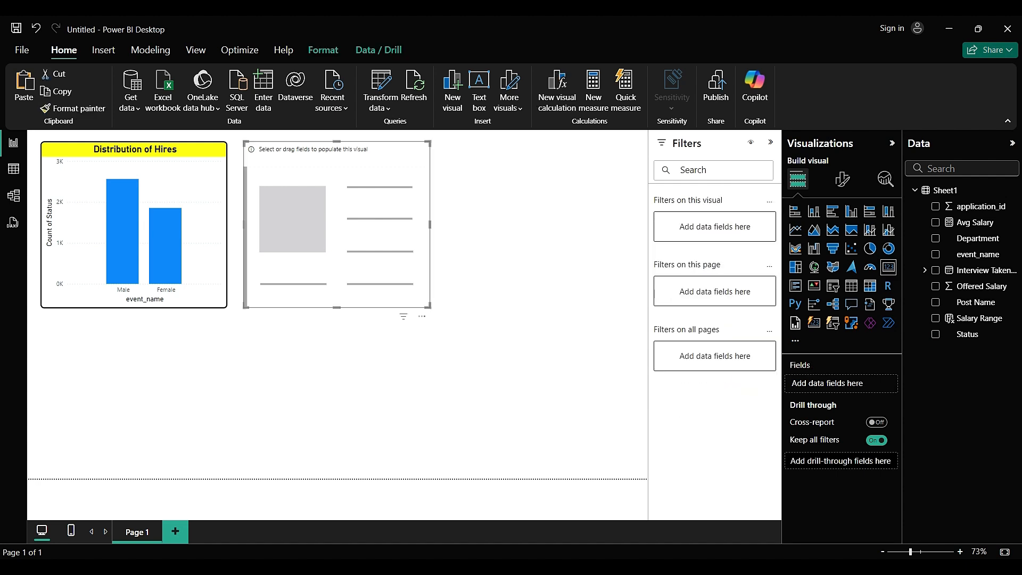
Step: Add Offered Salary to the card, summarize it as Average, and shift the card slightly away from the column chart
left_click_drag(979, 285, 841, 382)
left_click(879, 383)
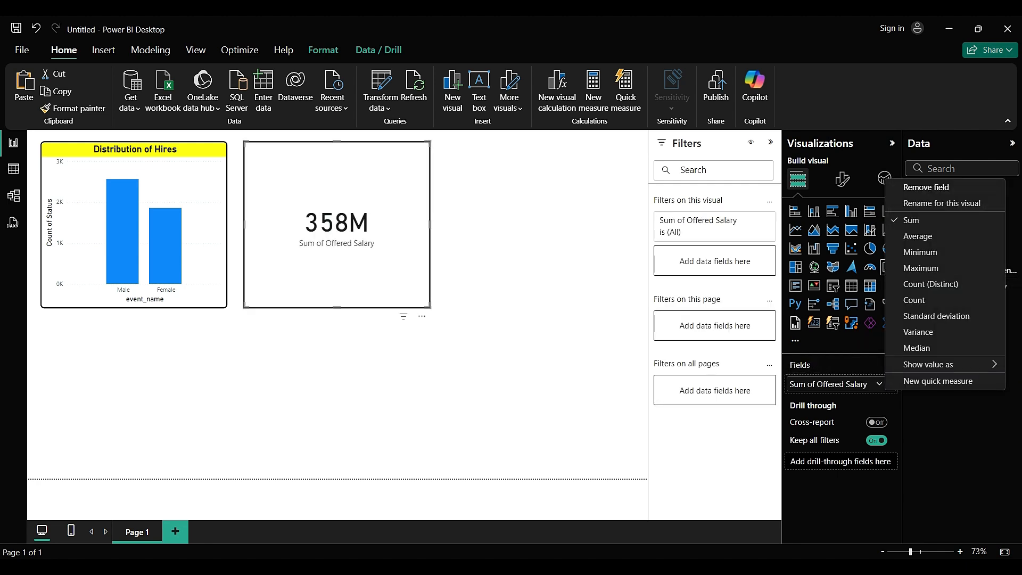
left_click(918, 236)
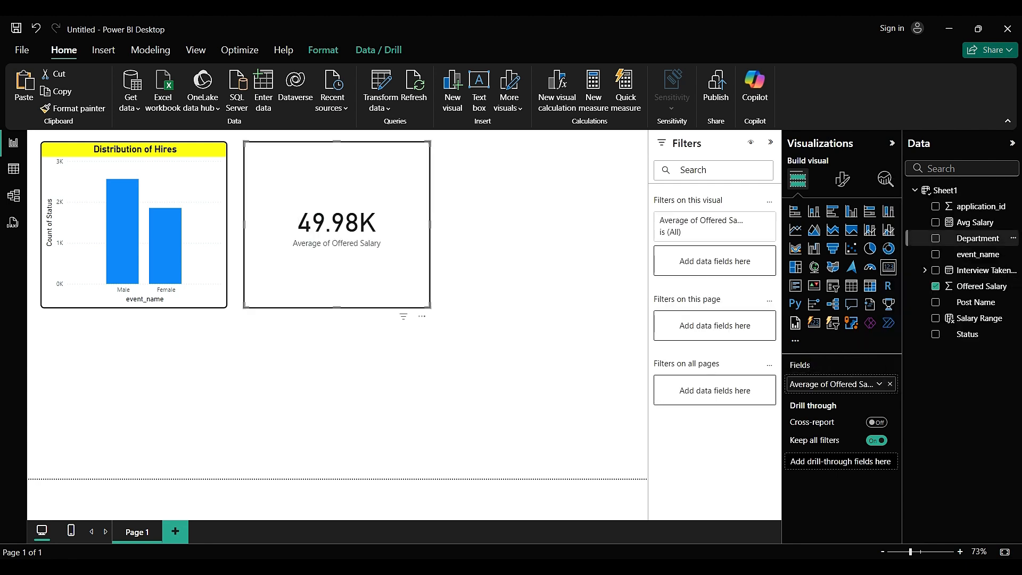
mouse_move(336, 224)
left_mouse_down()
mouse_move(415, 232)
mouse_move(364, 239)
mouse_move(342, 224)
left_mouse_up()
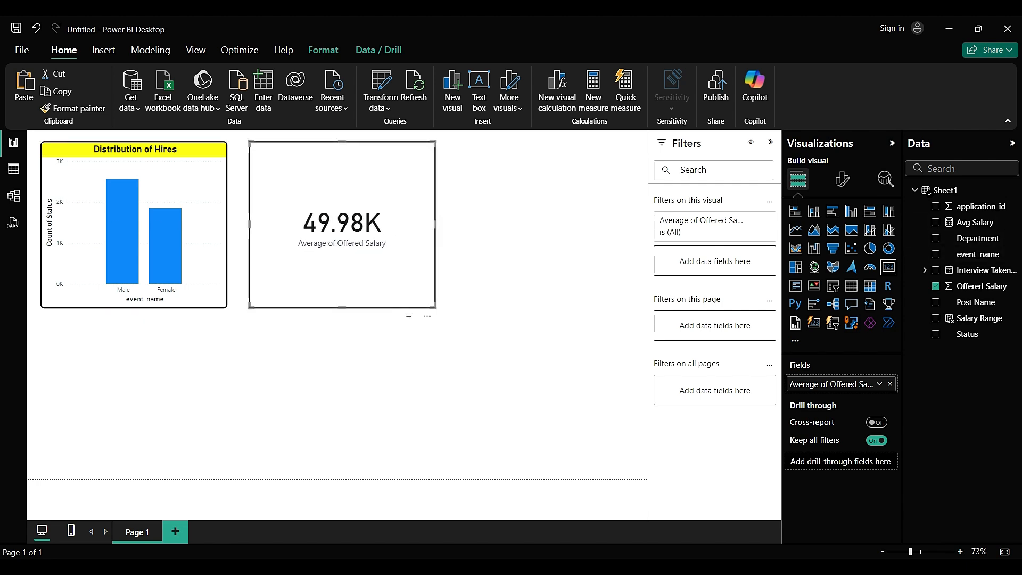
Step: Turn off the card's category label, turn on its title and show the title settings
left_click(842, 178)
left_click(885, 298)
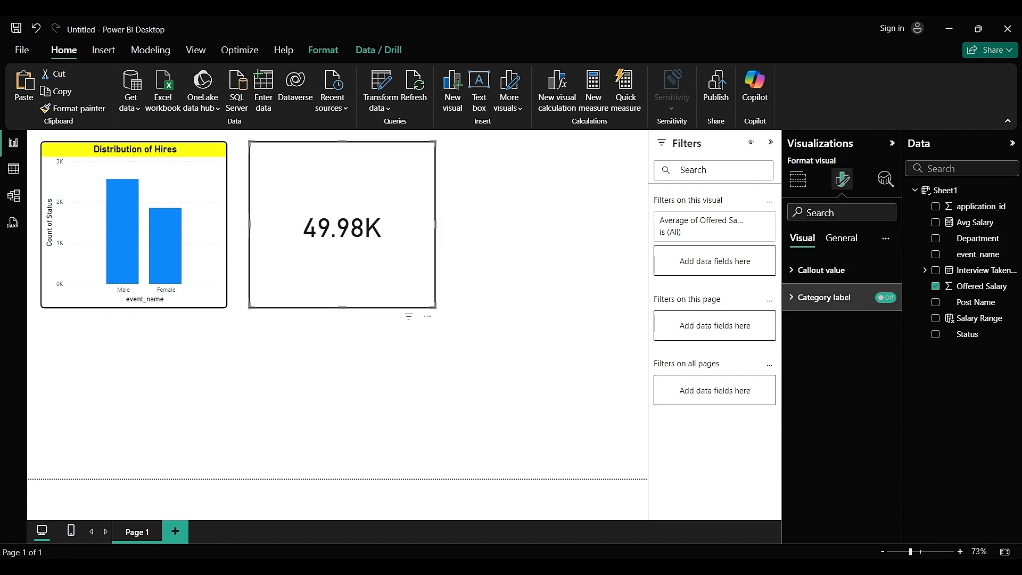
left_click(841, 238)
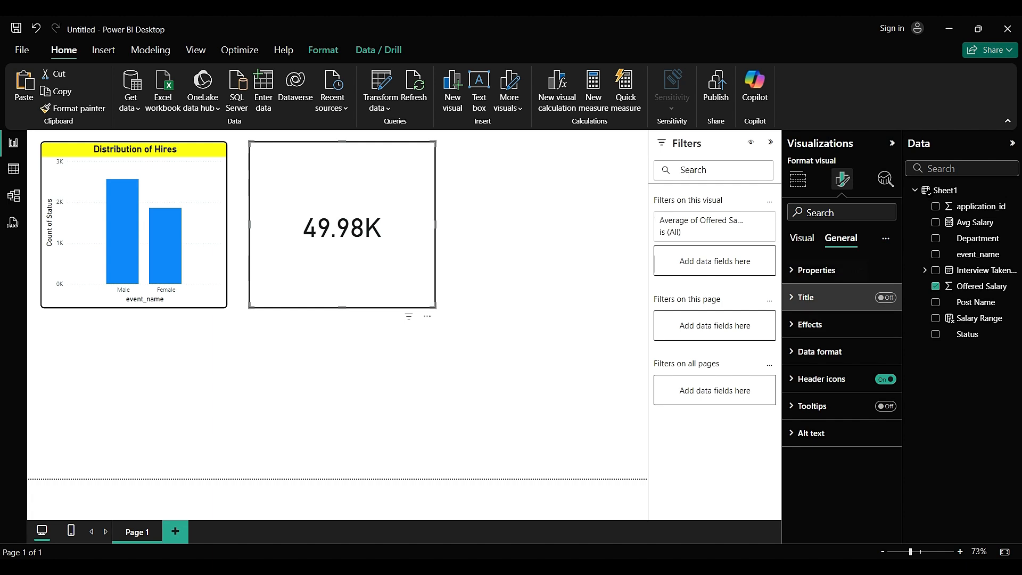
left_click(885, 297)
left_click(806, 298)
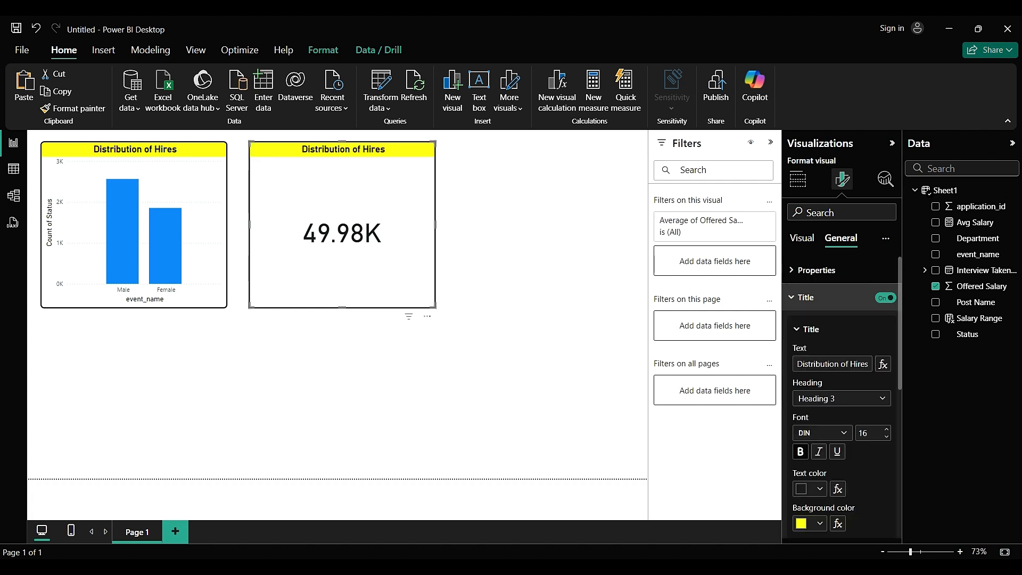
Step: Set the card's title text to "Average offered salary" and deselect the card
double_click(820, 364)
left_click(820, 364)
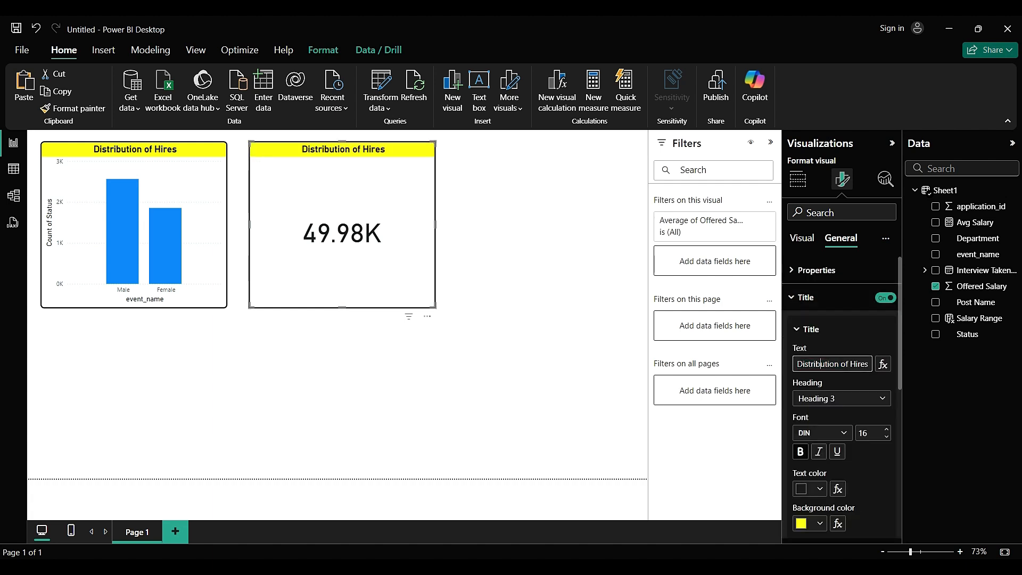
key("ctrl+a")
type("Sa")
key("BackSpace")
key("BackSpace")
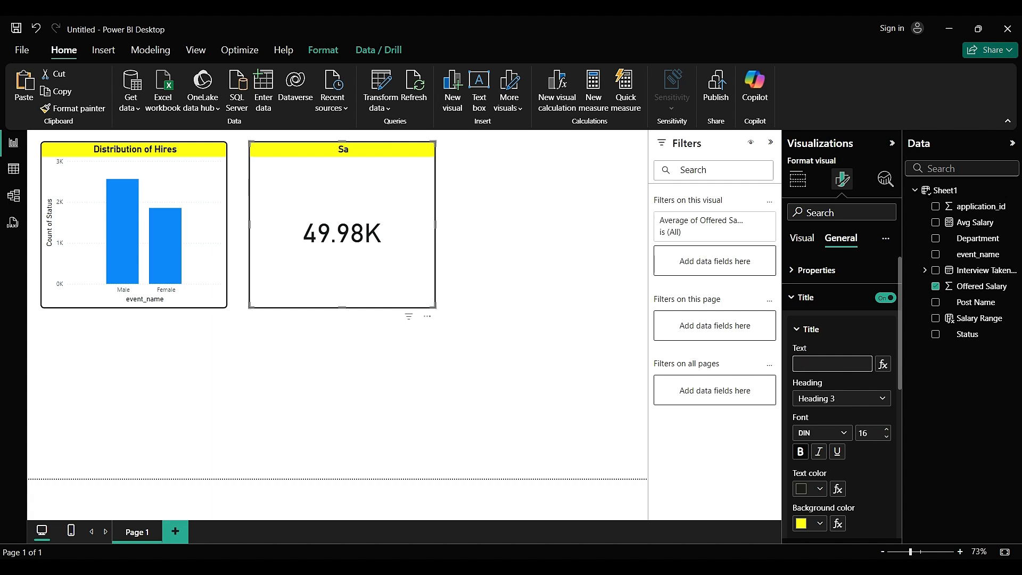
type("Average salary offere")
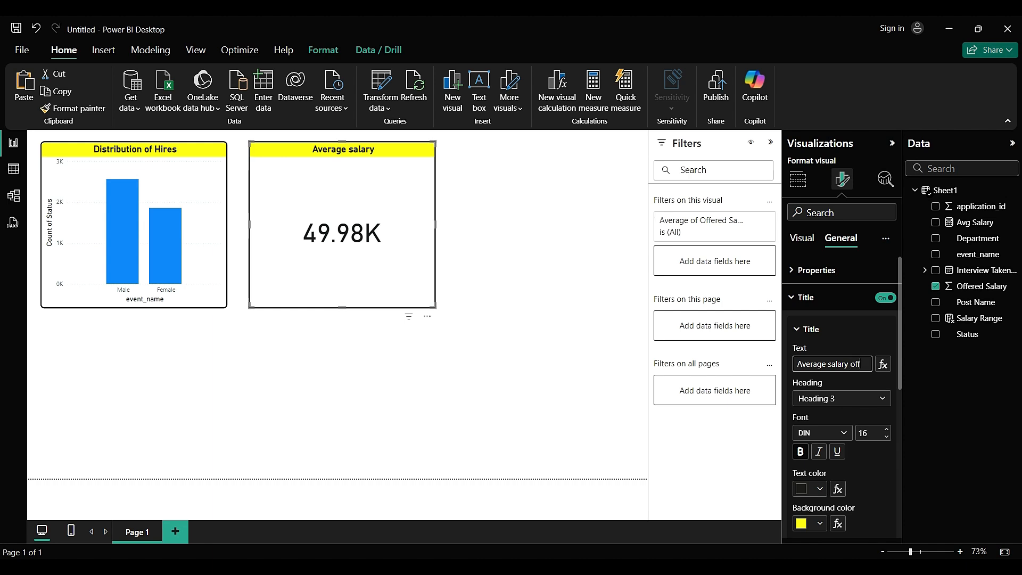
type("d")
double_click(839, 364)
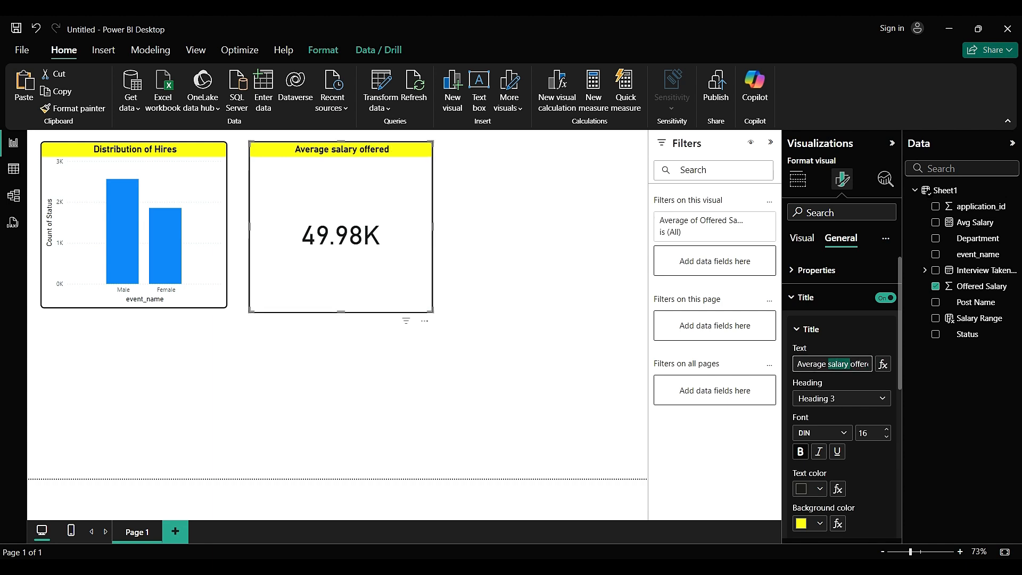
key("BackSpace")
key("End")
key("ctrl+v")
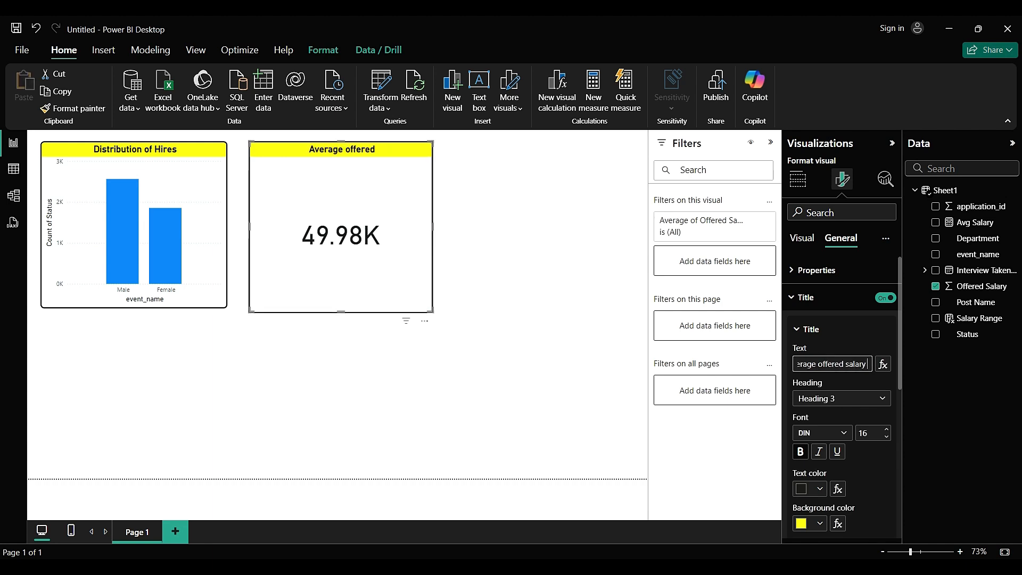
left_click(521, 340)
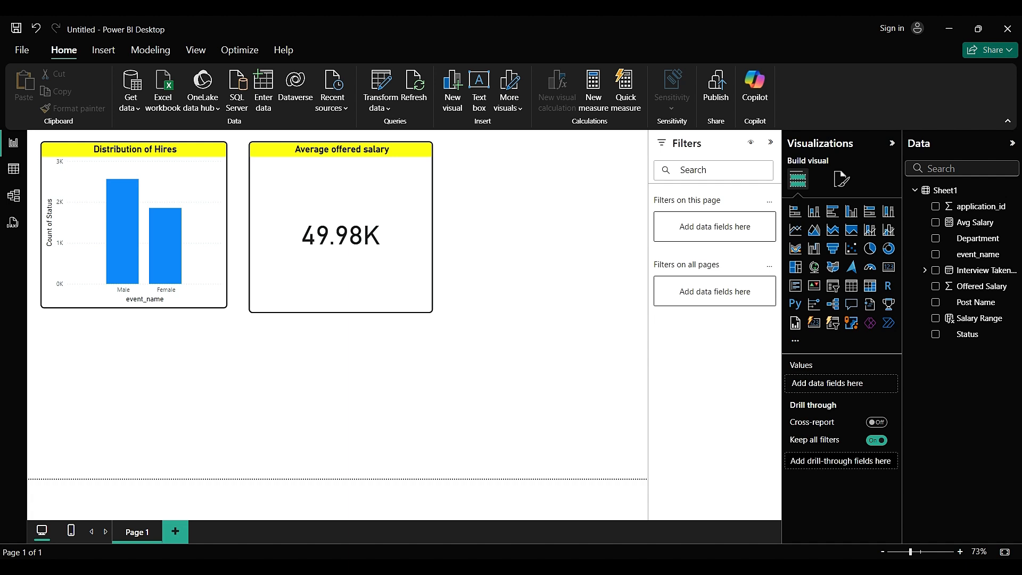
Step: Shrink the Average offered salary card to about half its height and roughly three quarters of its width, then deselect it
left_click(397, 282)
left_click_drag(431, 311, 392, 224)
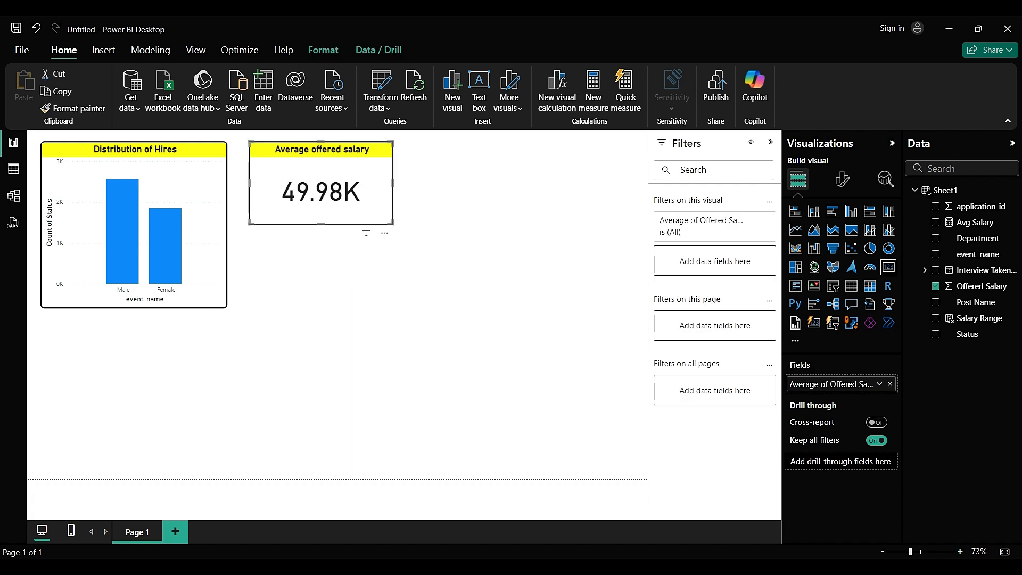
left_click(436, 314)
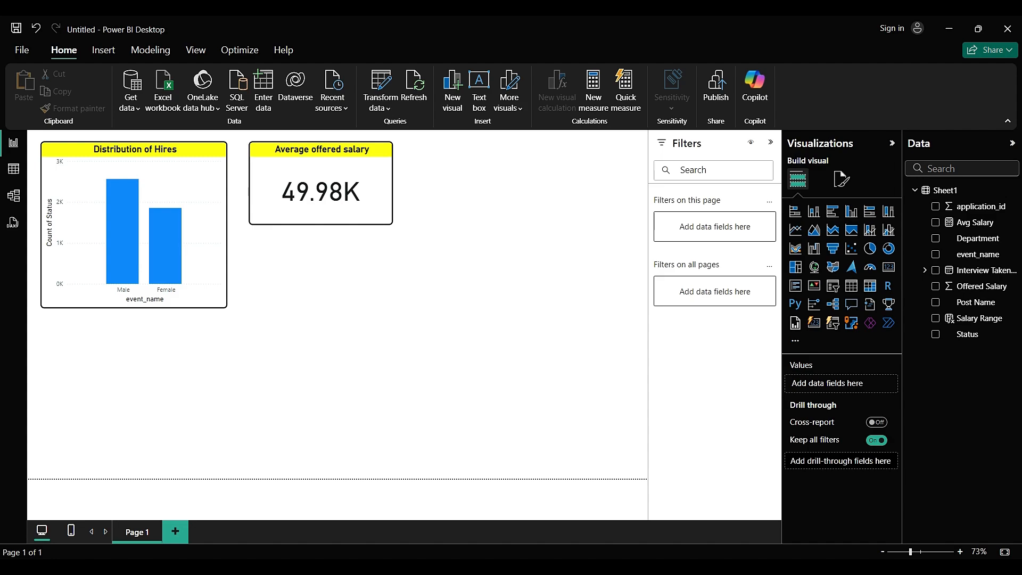
Step: Switch to the Notepad task list and read the Salary Distribution section on creating salary class intervals
key("alt+Tab")
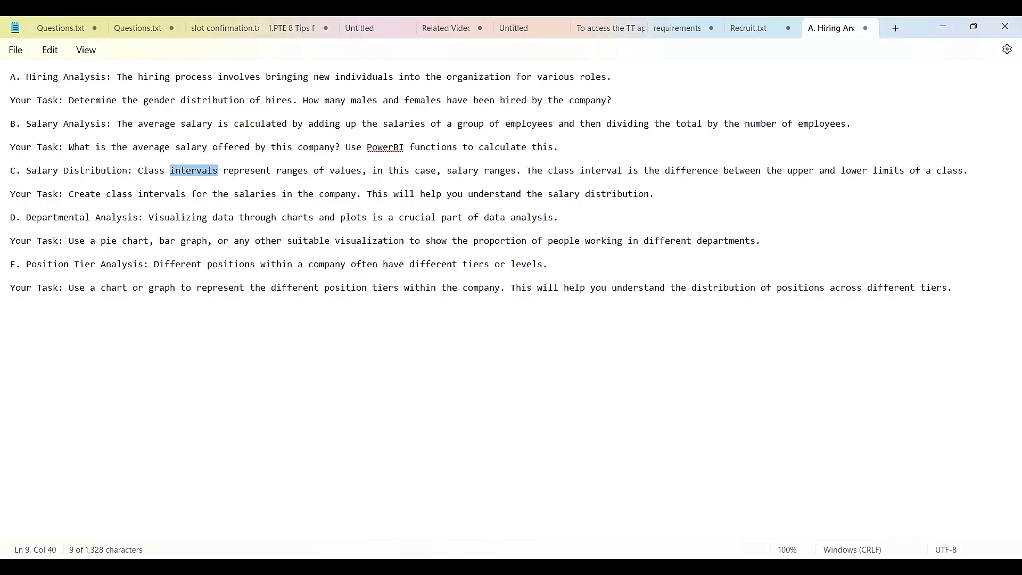
left_click(32, 123)
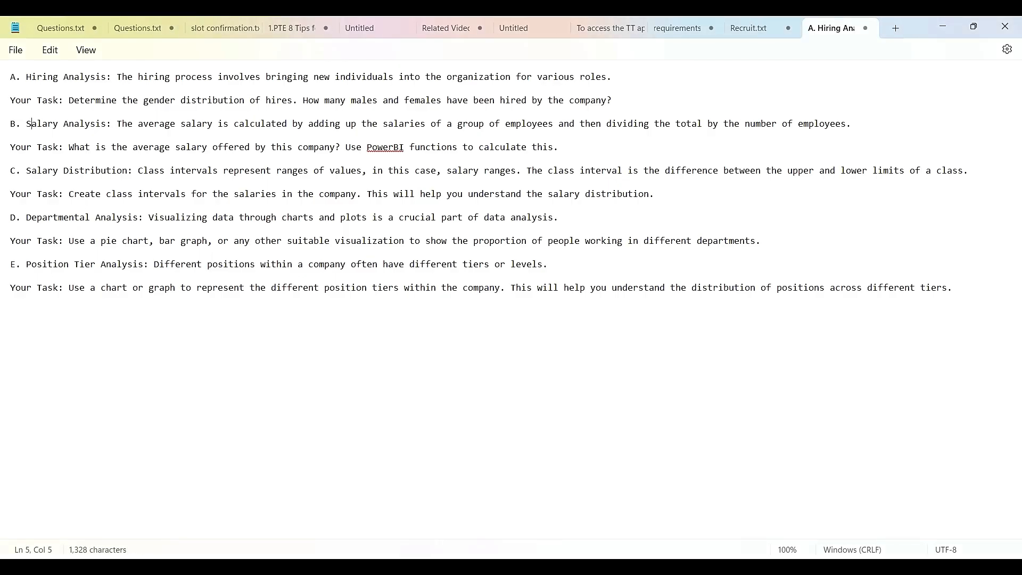
left_click_drag(26, 170, 660, 205)
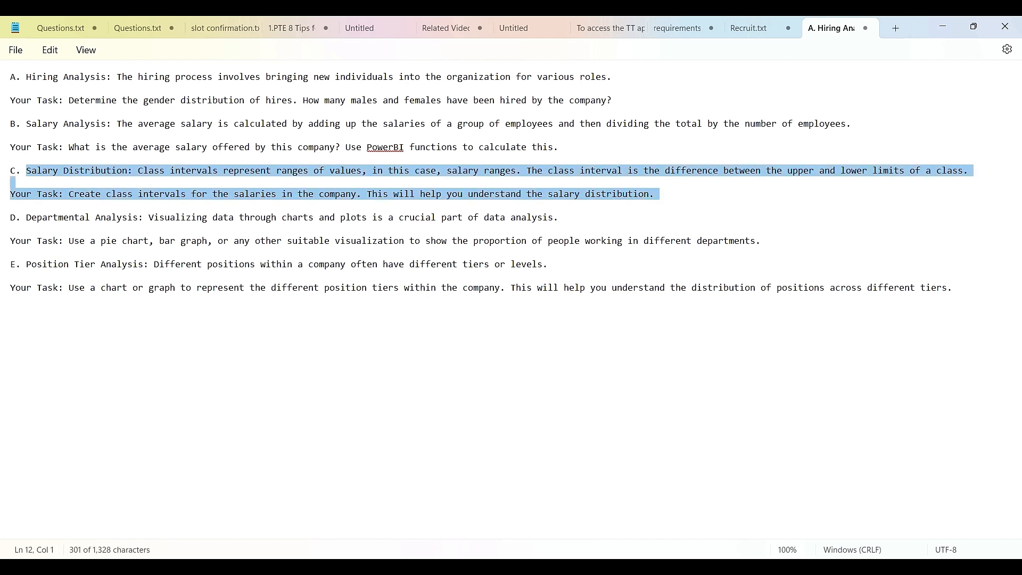
Step: In Power BI Desktop's table view, add a Salary Range column to Sheet1 with an IF returning "0-20,000" when Offered Salary is <20000
mouse_move(563, 567)
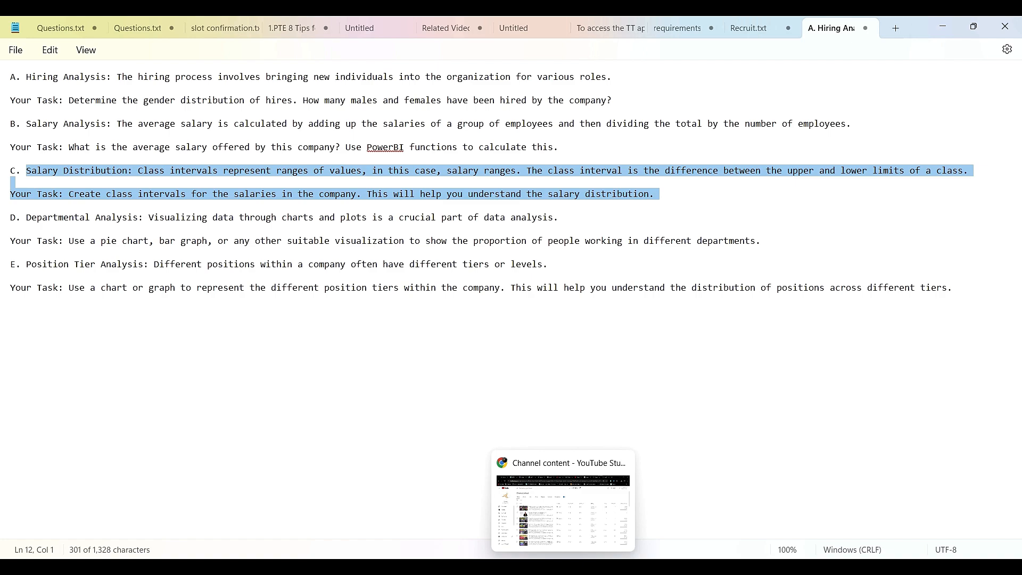
left_click(587, 568)
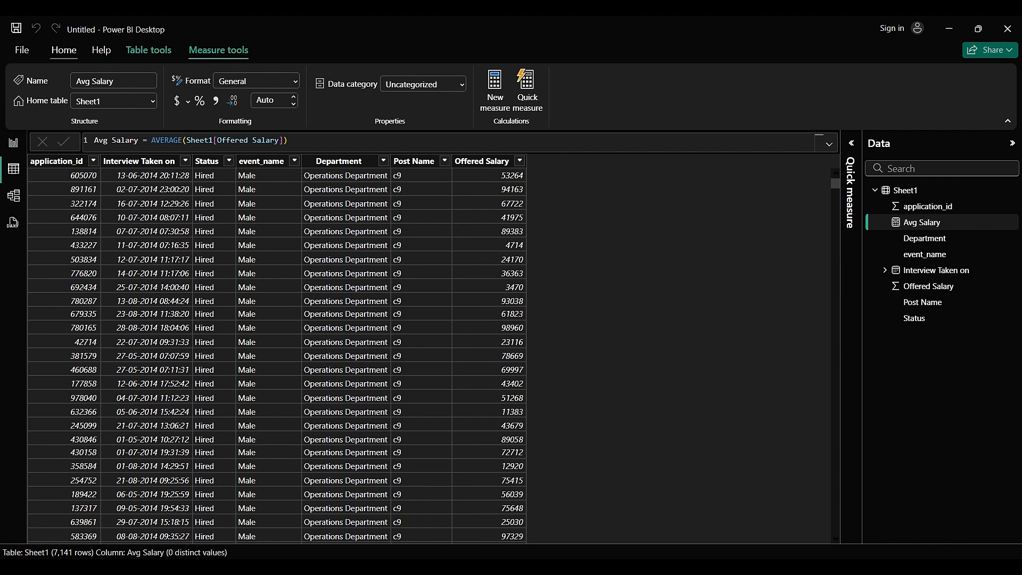
left_click(64, 50)
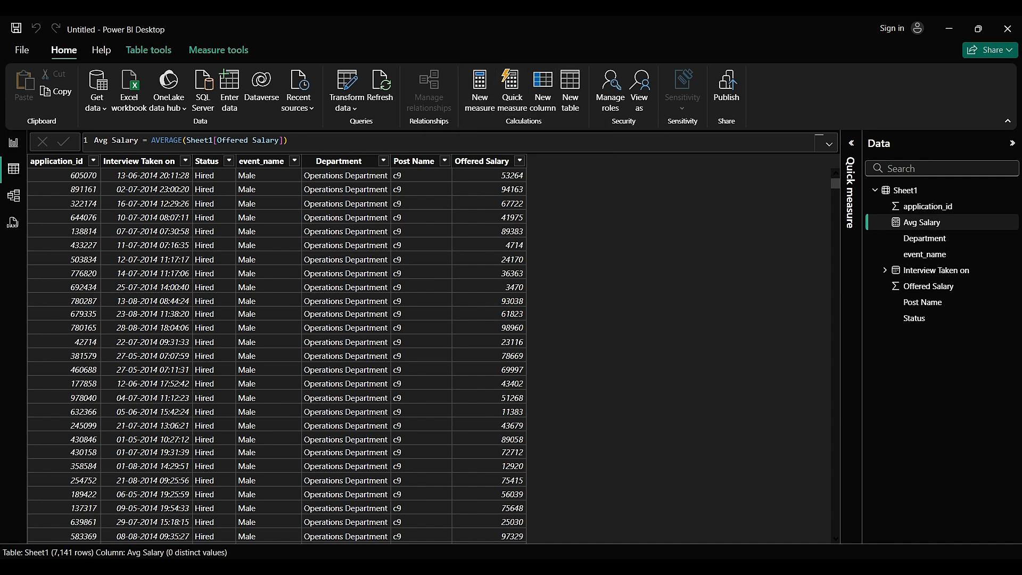
left_click(543, 90)
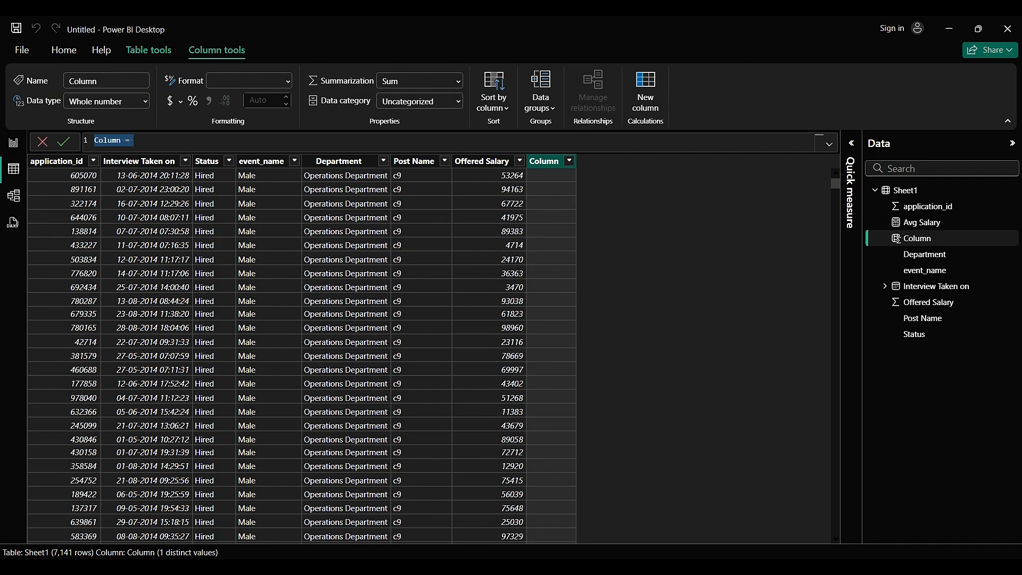
type("Salary Range")
type("if")
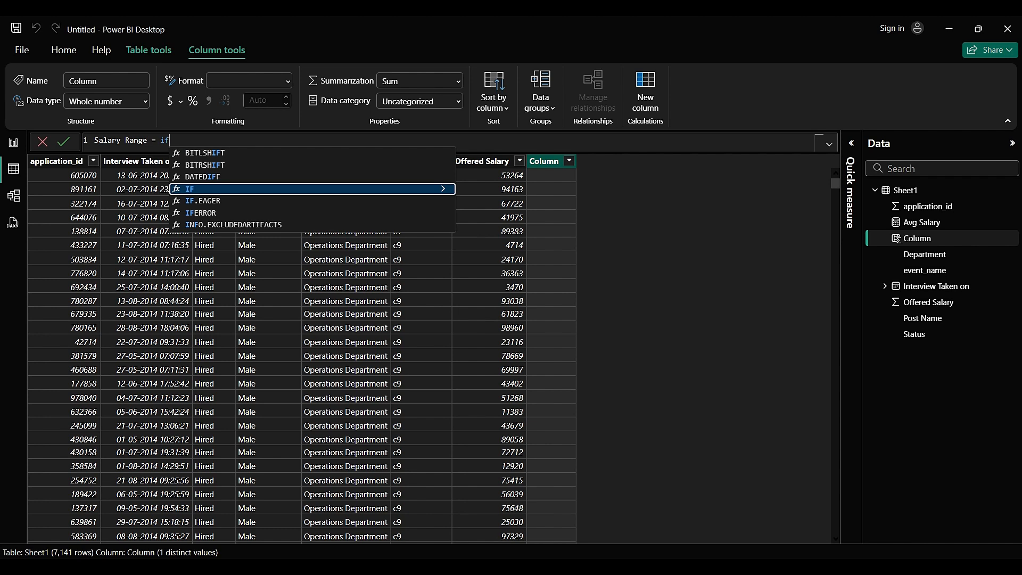
key("Tab")
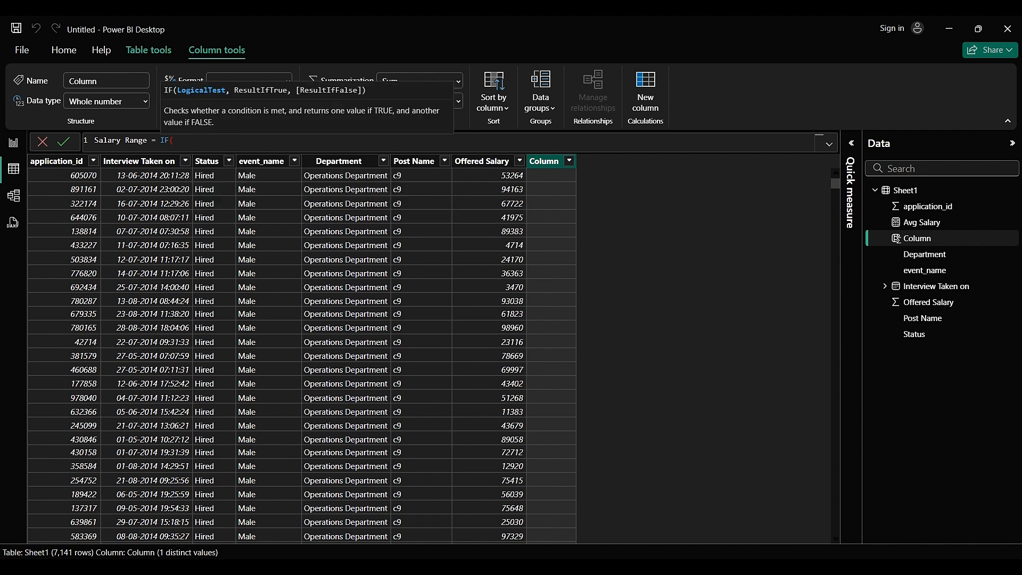
type("sh")
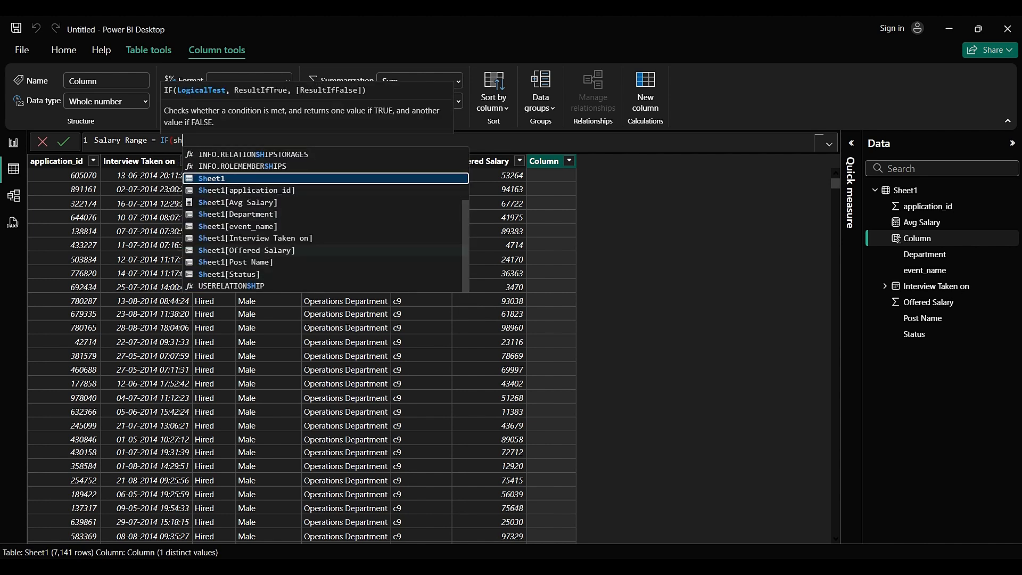
left_click(250, 250)
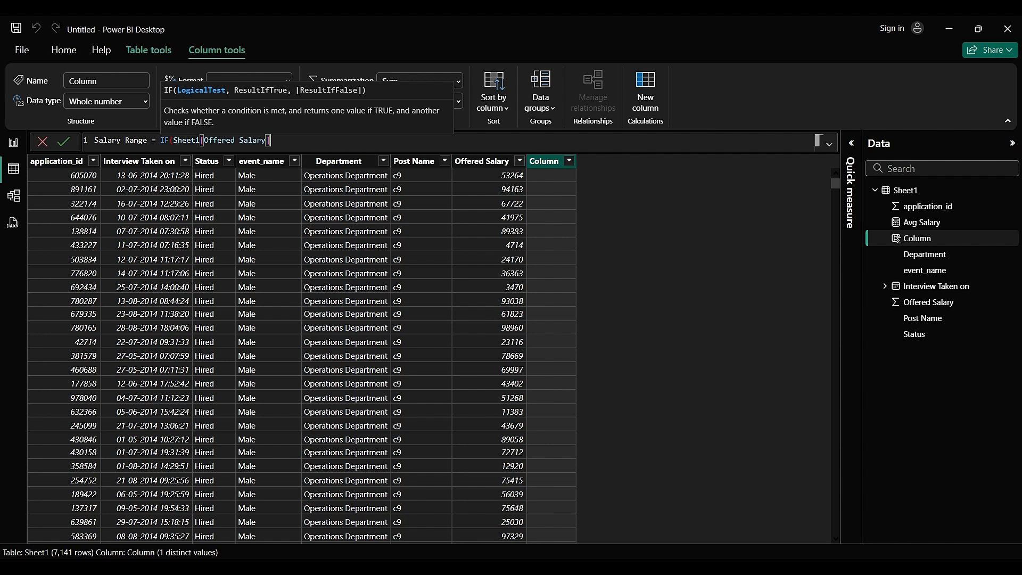
type("<20000,\"")
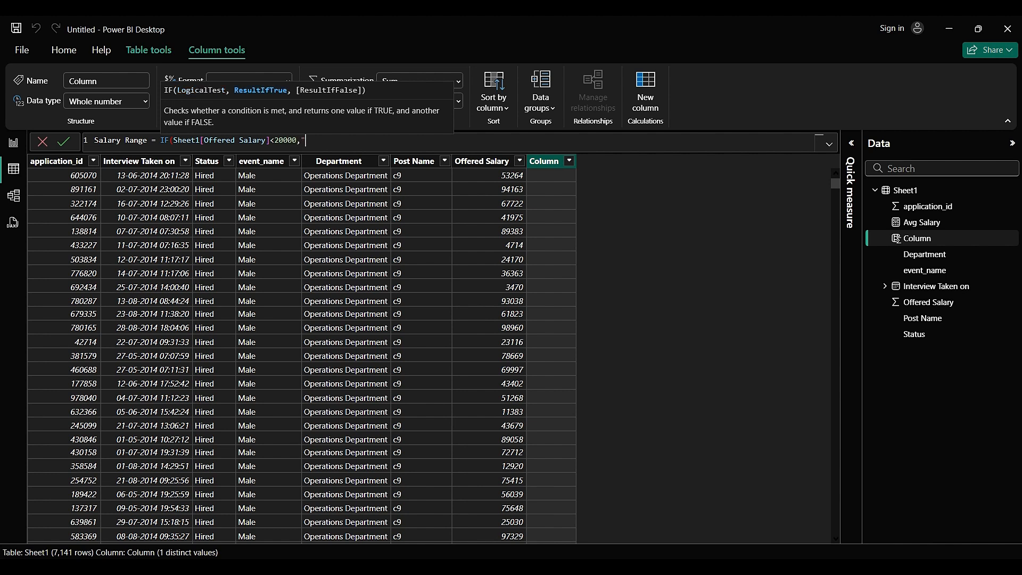
type("0-20,000\",if")
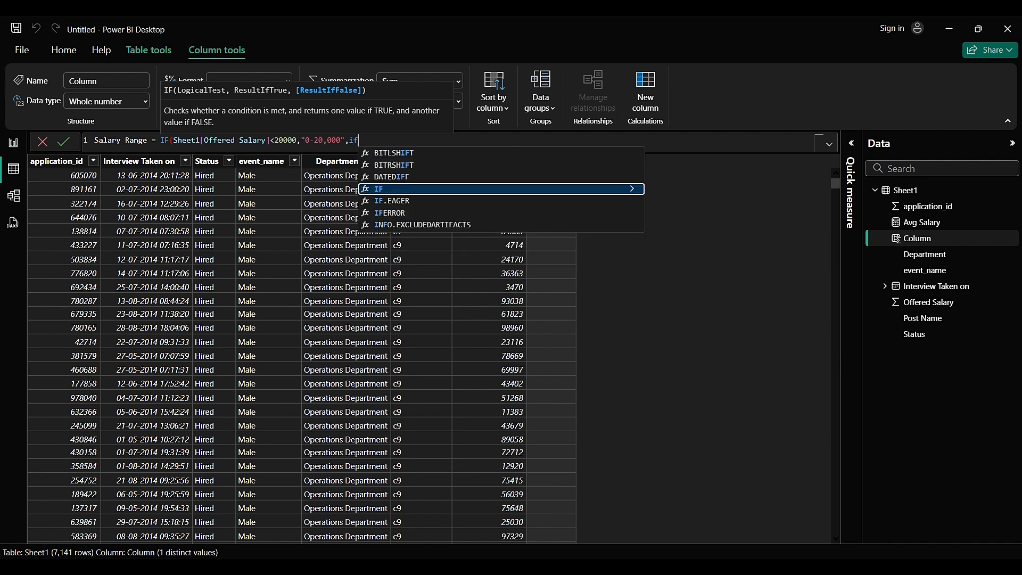
Step: Nest a second IF in the Salary Range formula that tests whether Sheet1[Offered Salary] is <40000
key("Tab")
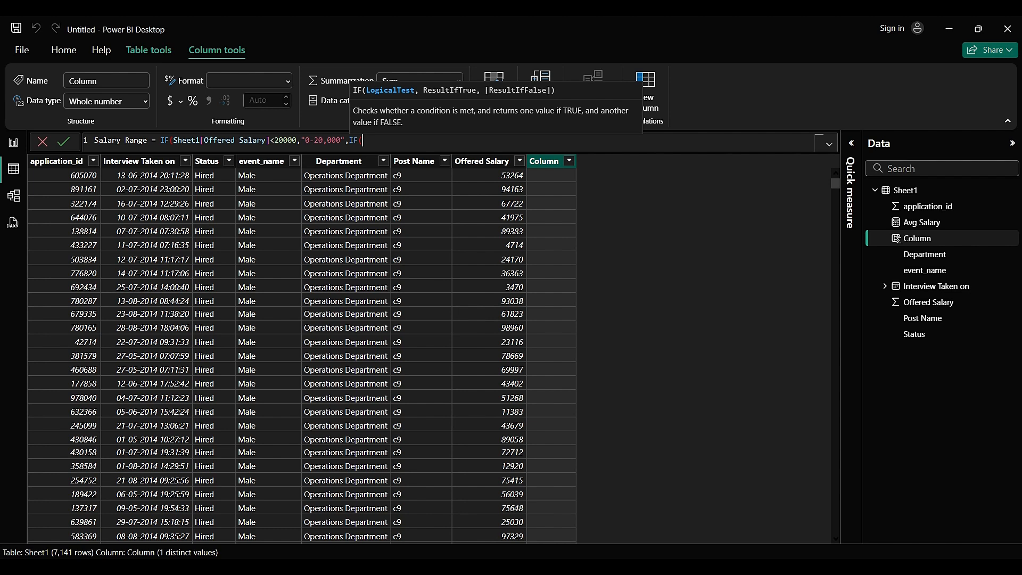
type("of")
key("Down")
key("Tab")
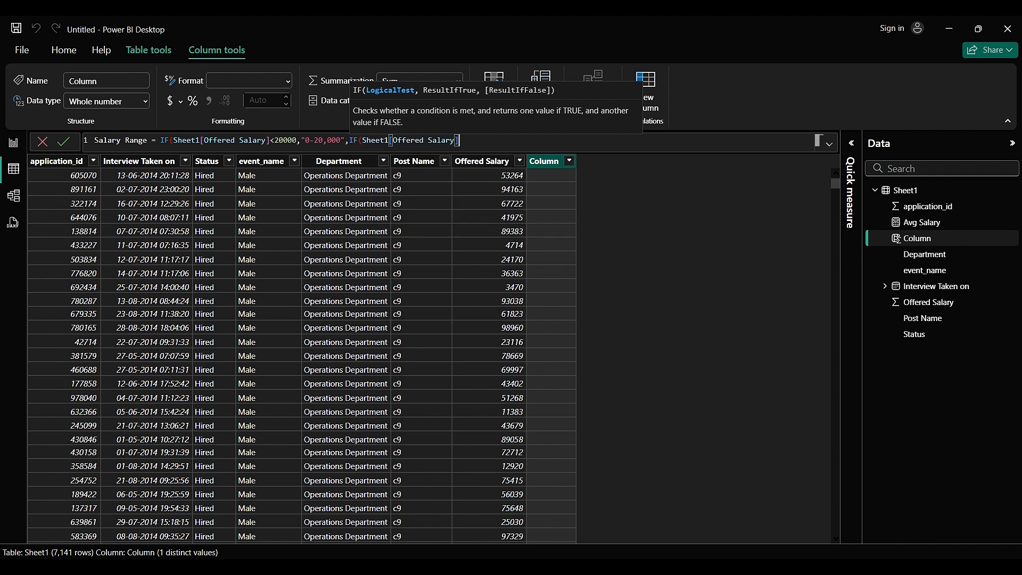
type("<40000")
Step: Change the first IF condition of the Salary Range formula to Offered Salary <=20000
left_click(415, 140)
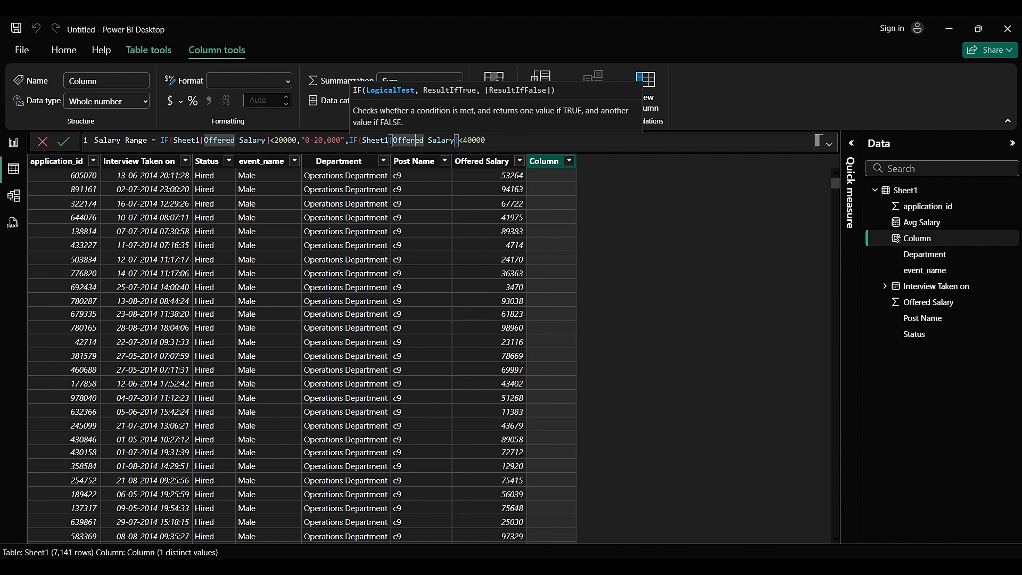
key("Left")
key("Left")
key("Left")
key("Left")
key("Left")
key("Left")
key("Left")
key("Left")
key("Left")
key("Left")
key("Left")
key("Left")
key("Left")
key("Left")
key("Left")
key("Left")
key("Left")
key("Left")
key("Left")
key("Left")
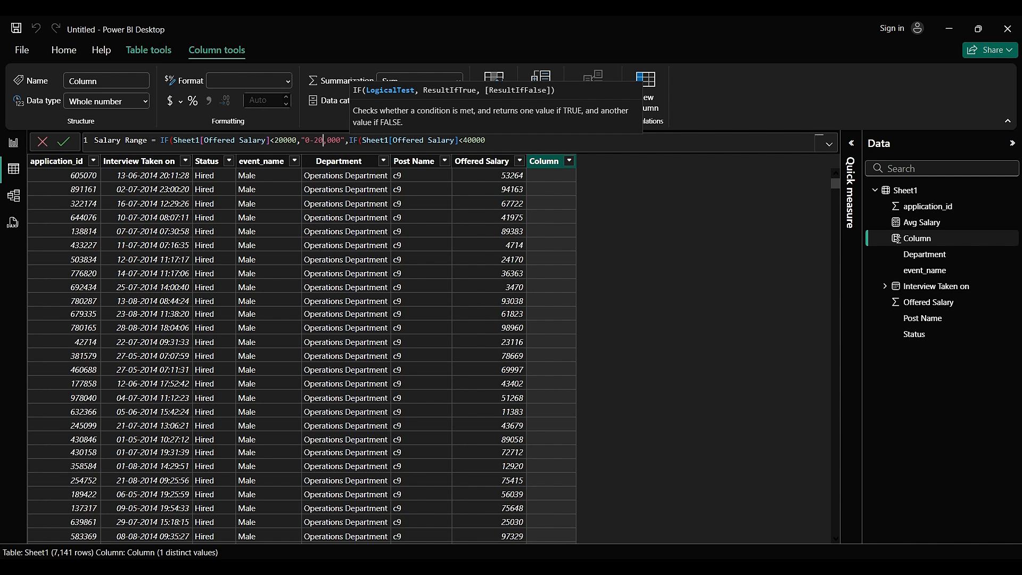
key("Left")
key("Left")
key("Left")
key("Left")
key("Left")
key("Left")
key("Left")
type("=")
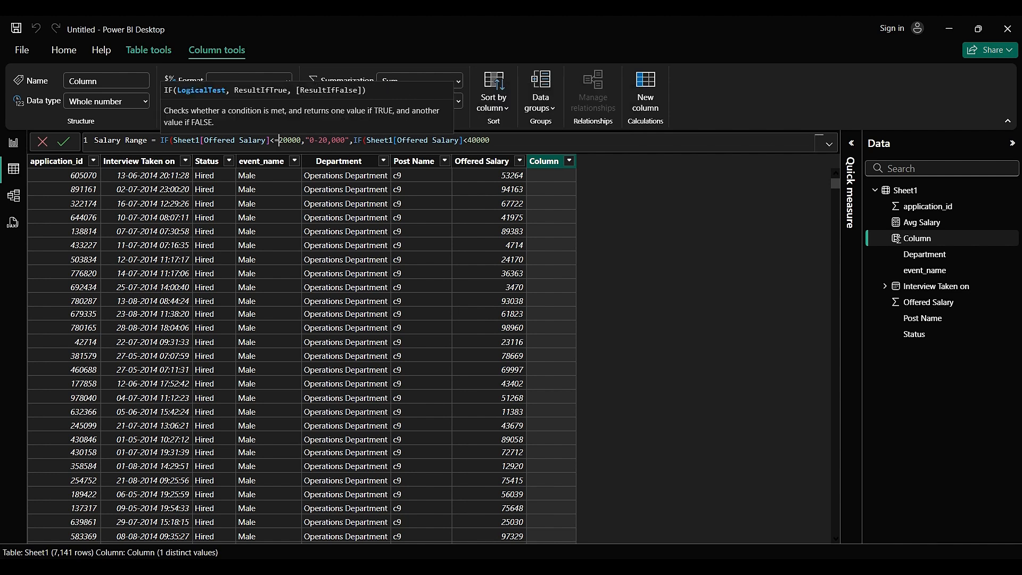
Step: Change the nested IF condition of the Salary Range formula to Offered Salary <=40000
key("Right")
key("Right")
key("Right")
key("Right")
key("Right")
key("Right")
key("Right")
key("Right")
key("Right")
key("Right")
key("Right")
key("Right")
key("Right")
key("Right")
key("Right")
key("Right")
key("Right")
key("Right")
key("Right")
key("Right")
key("Right")
key("Right")
key("Right")
key("Right")
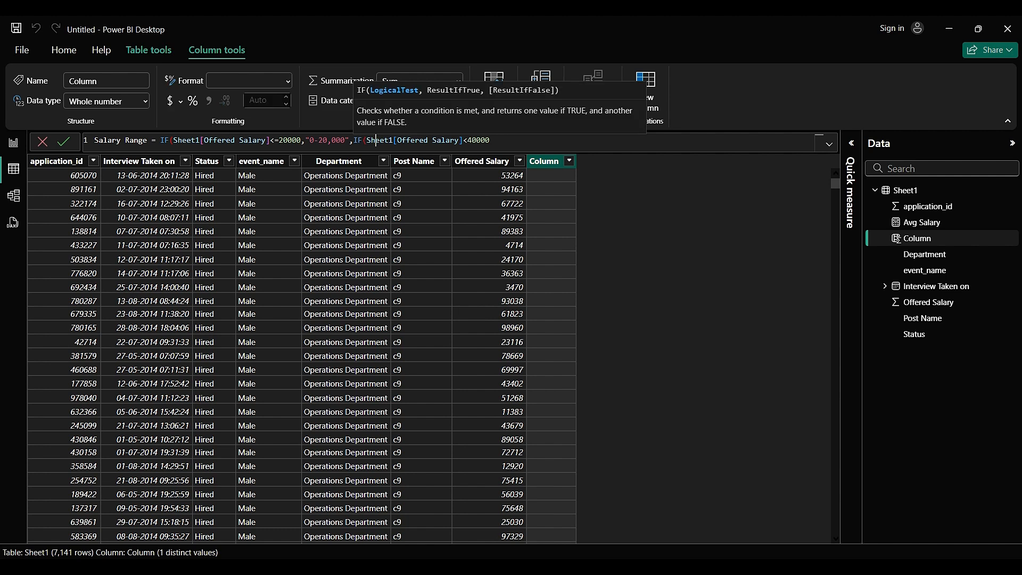
key("Right")
key("Right")
key("Right")
key("Right")
key("Right")
key("Right")
key("Right")
key("Right")
key("Right")
key("Right")
key("Right")
key("Right")
key("Right")
key("Right")
type("=")
Step: Give the nested IF the result "20,001-40,000" for when its condition is true
left_click(818, 140)
type(",\"")
type("20")
type("0")
key("BackSpace")
type(",0")
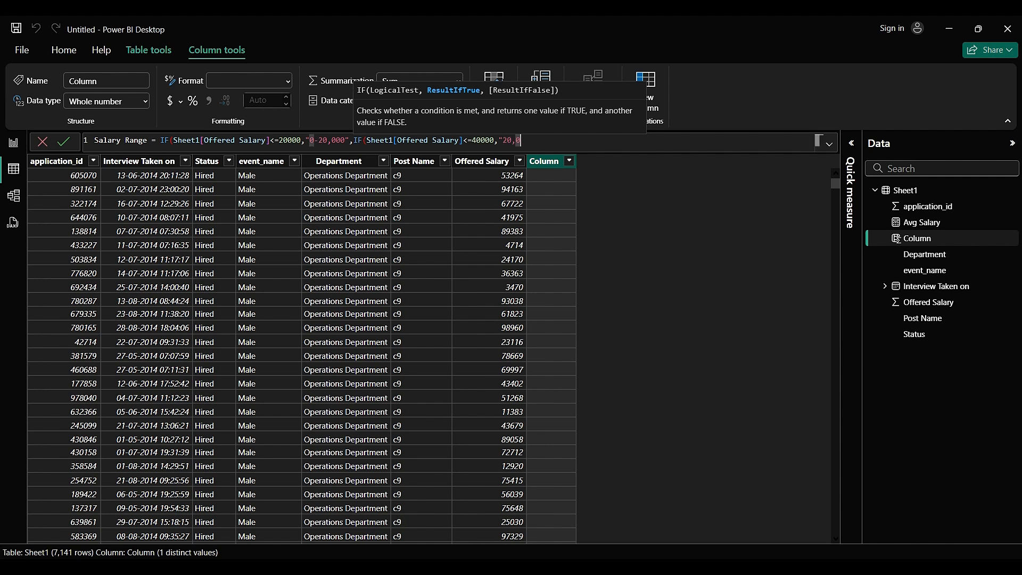
type("01-40,000\"")
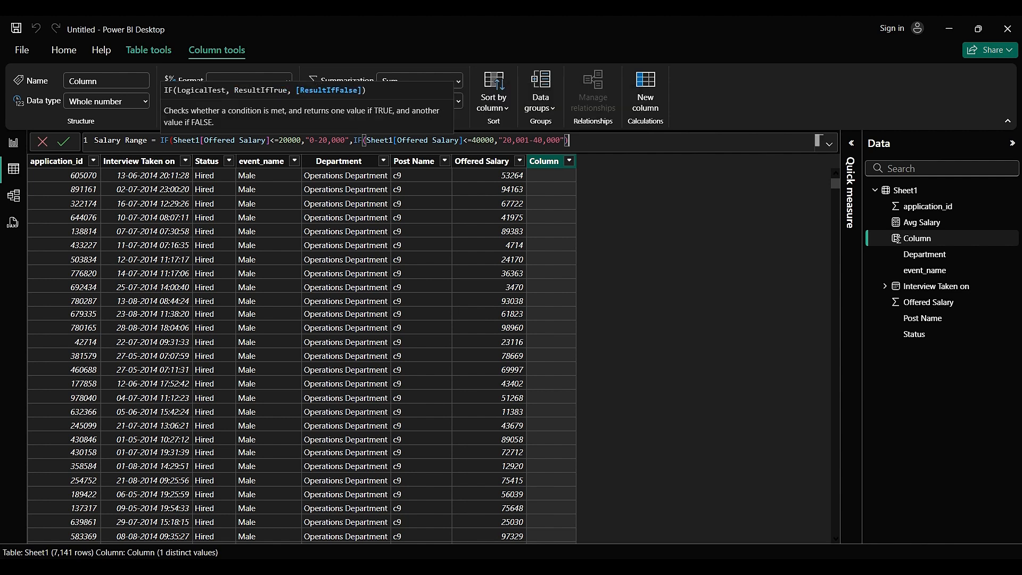
Step: Nest a third IF in the Salary Range formula that returns "40,001-60,000" when Sheet1[Offered Salary] is <=60000
type(",")
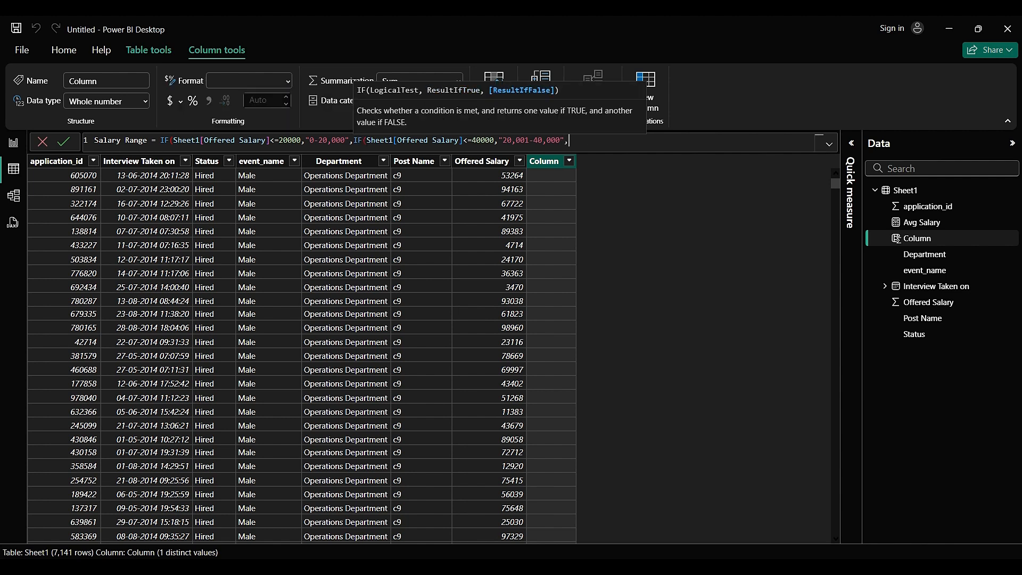
type("IF(o")
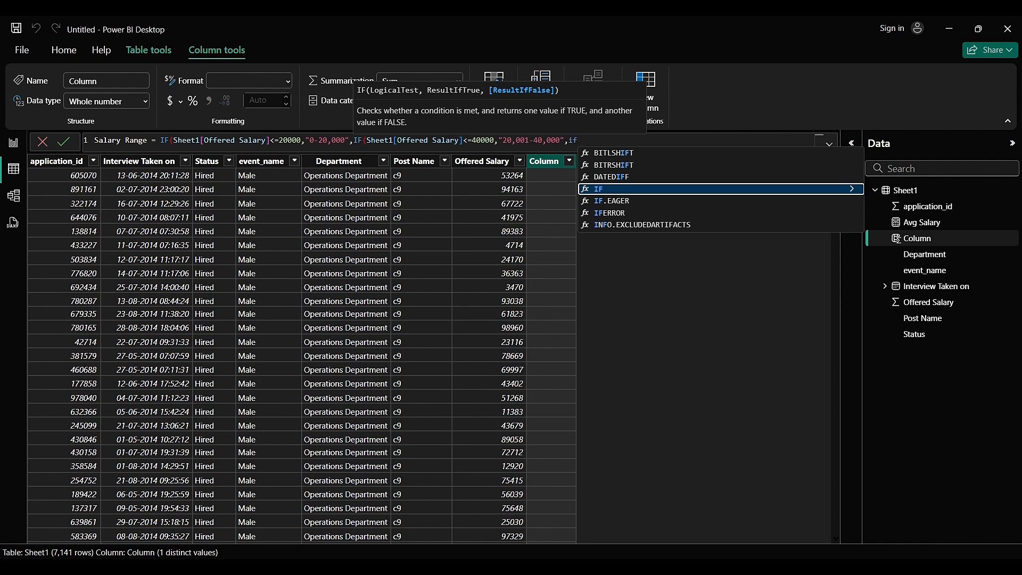
type("ffe")
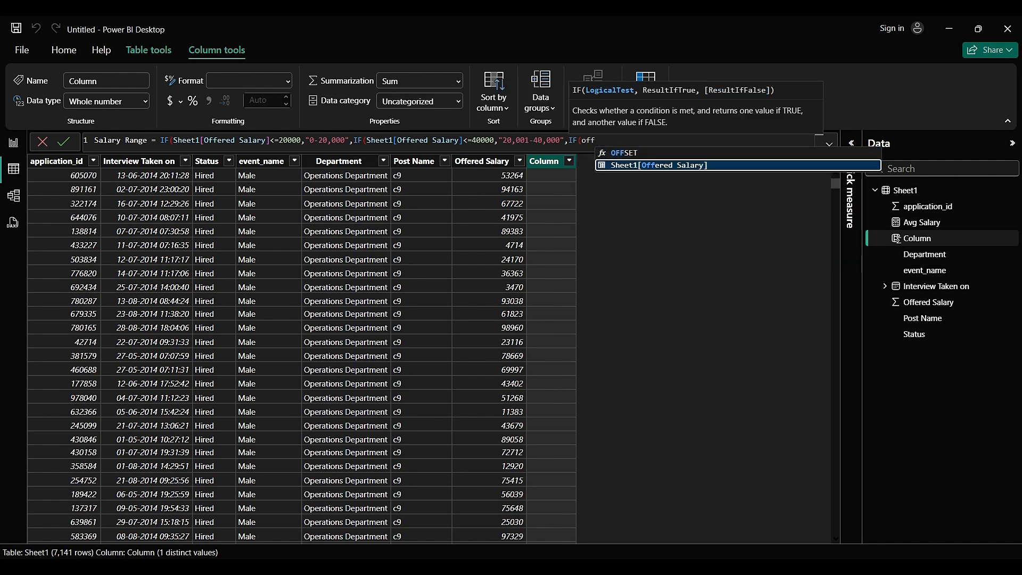
key("Tab")
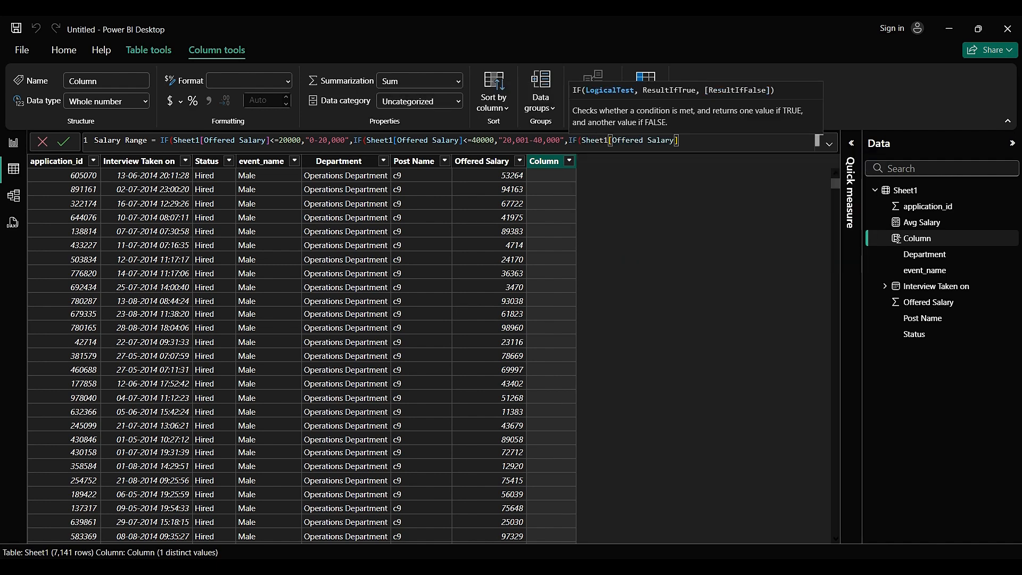
type("<=60000,")
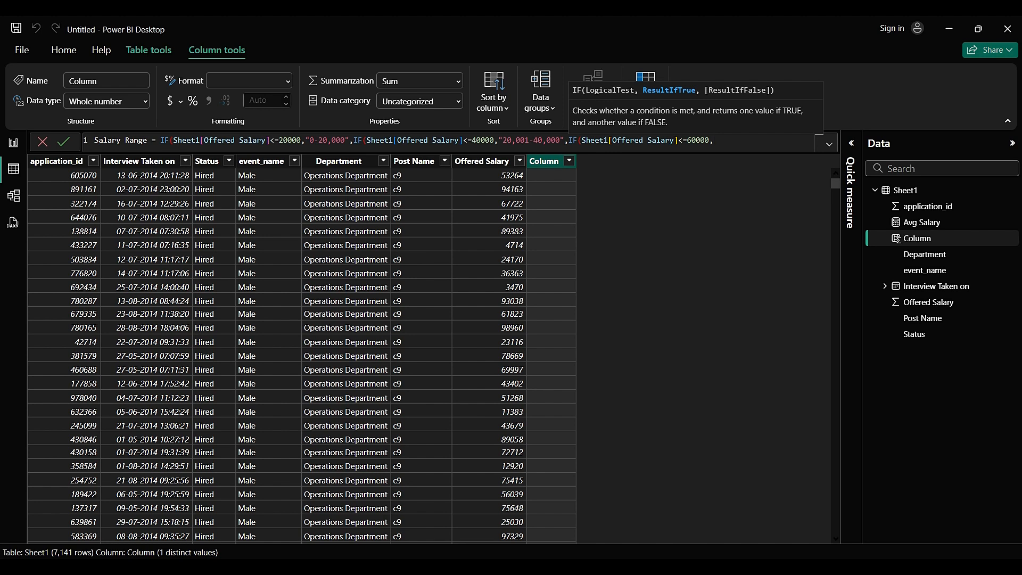
type("\"40,001-60,000\",")
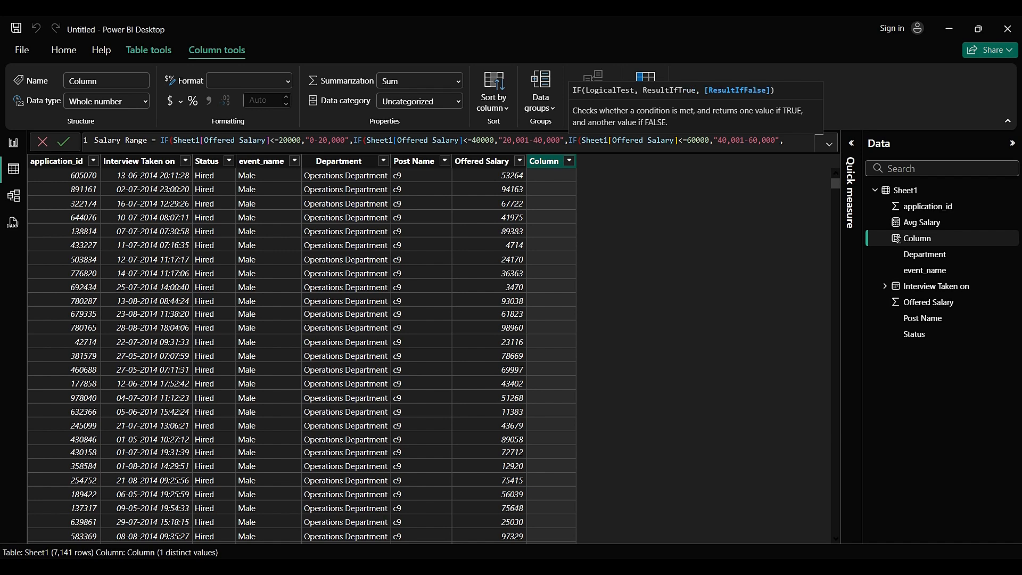
Step: Nest a fourth IF testing Sheet1[Offered Salary] <100,000 that returns "60,001-100,000" if true and "above 100,000" otherwise
type("if")
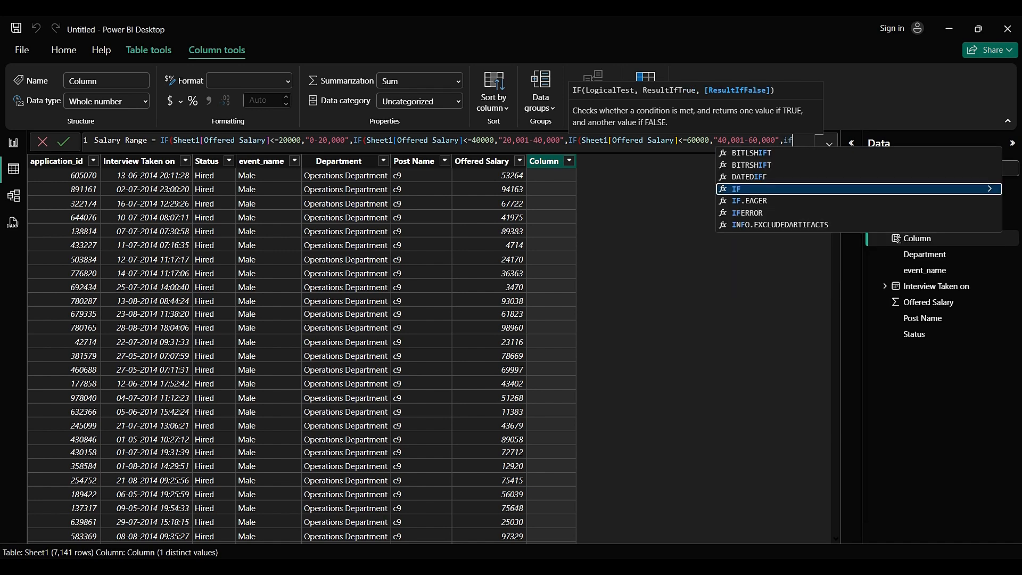
key("Tab")
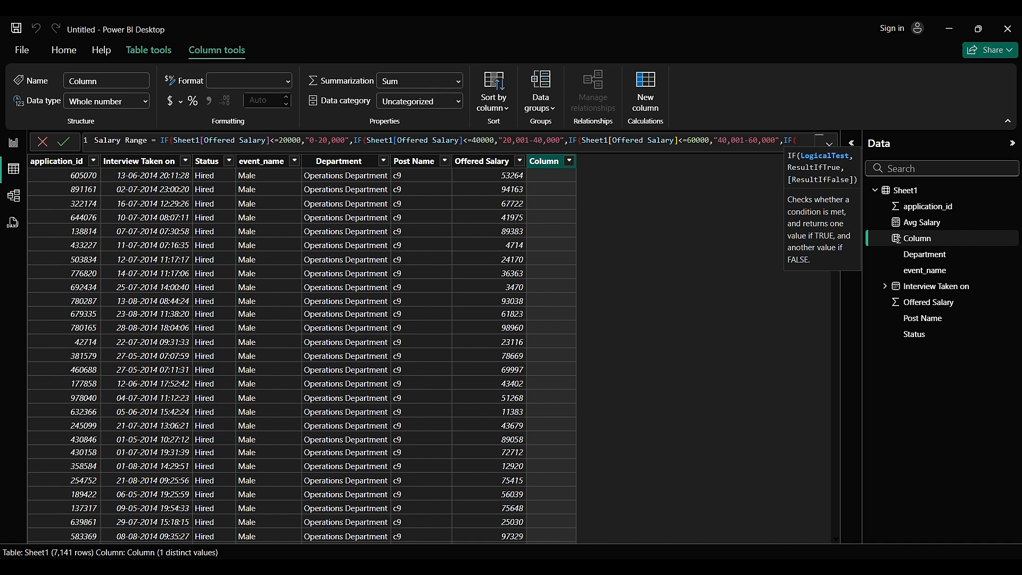
type("off")
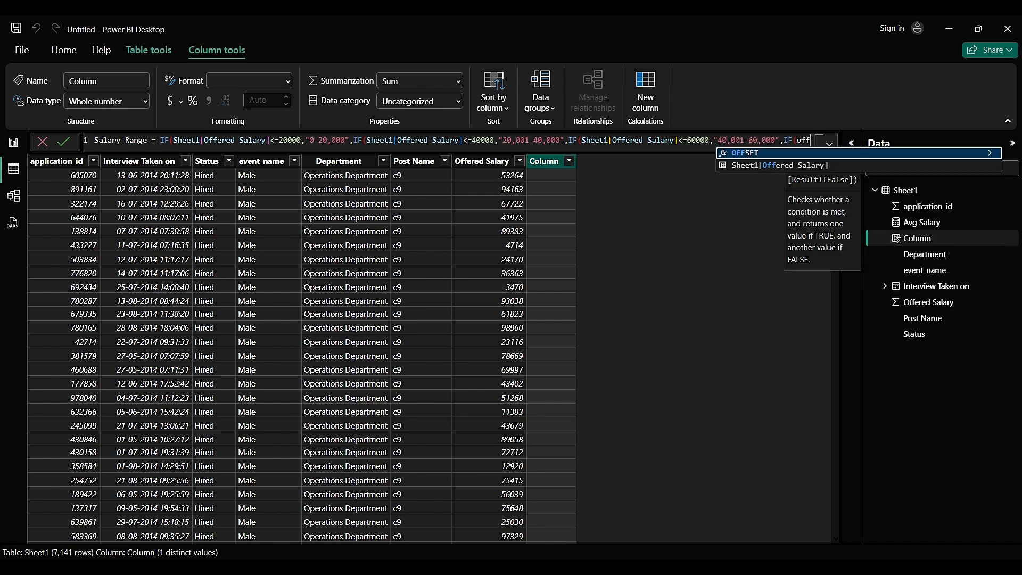
key("Down")
key("Tab")
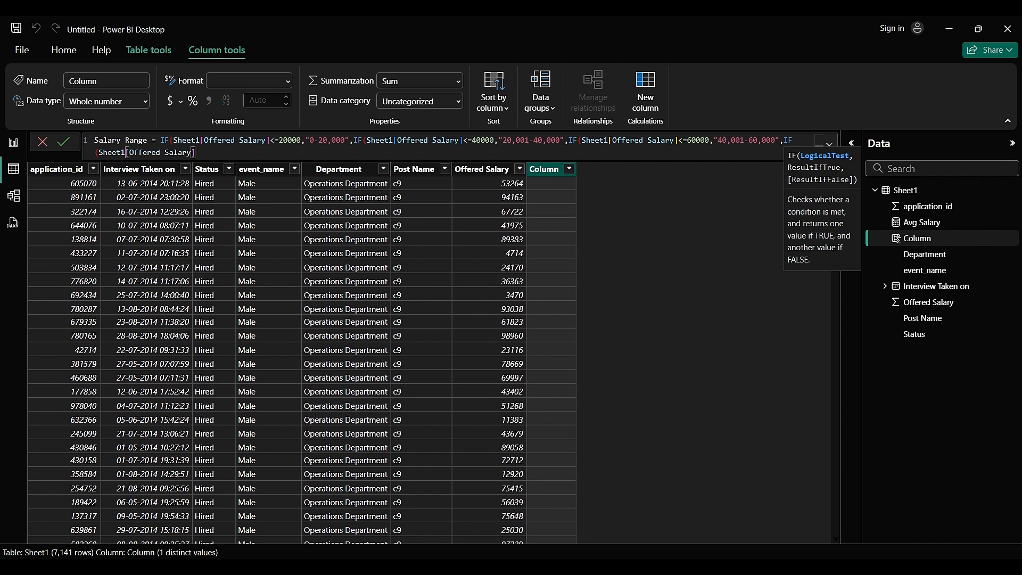
type("<100,000,\"6")
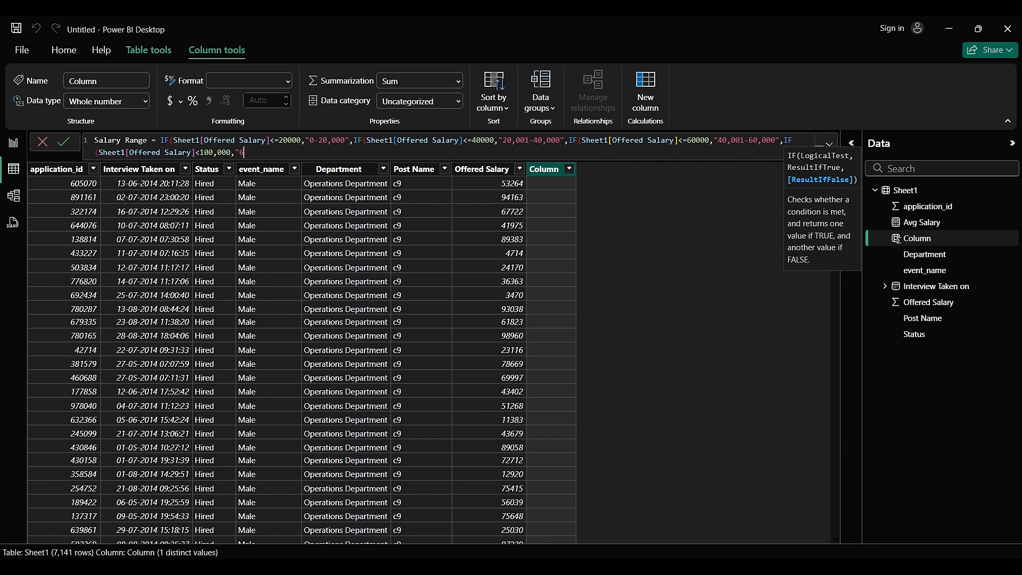
type("0,001-100,000\",\"above 100,000\"")
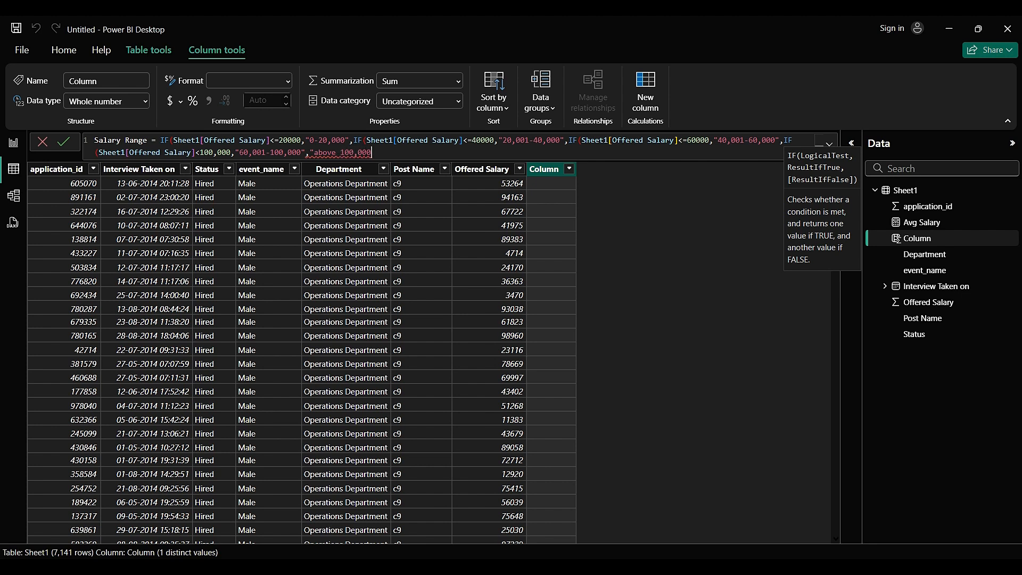
type(")")
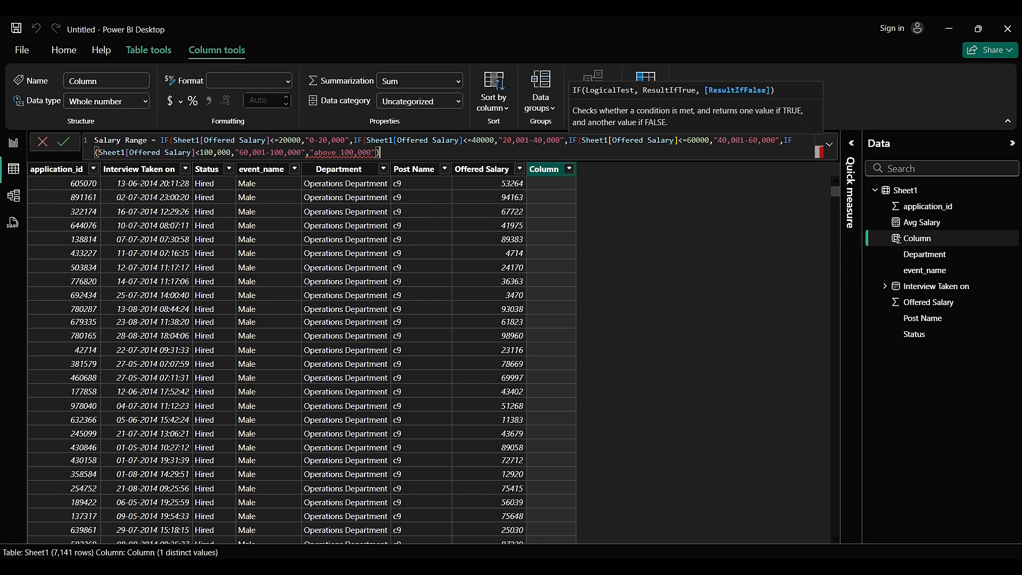
Step: Change the last threshold to 100000, close all nested IFs, commit the Salary Range formula and check the column's rows
left_click(245, 152)
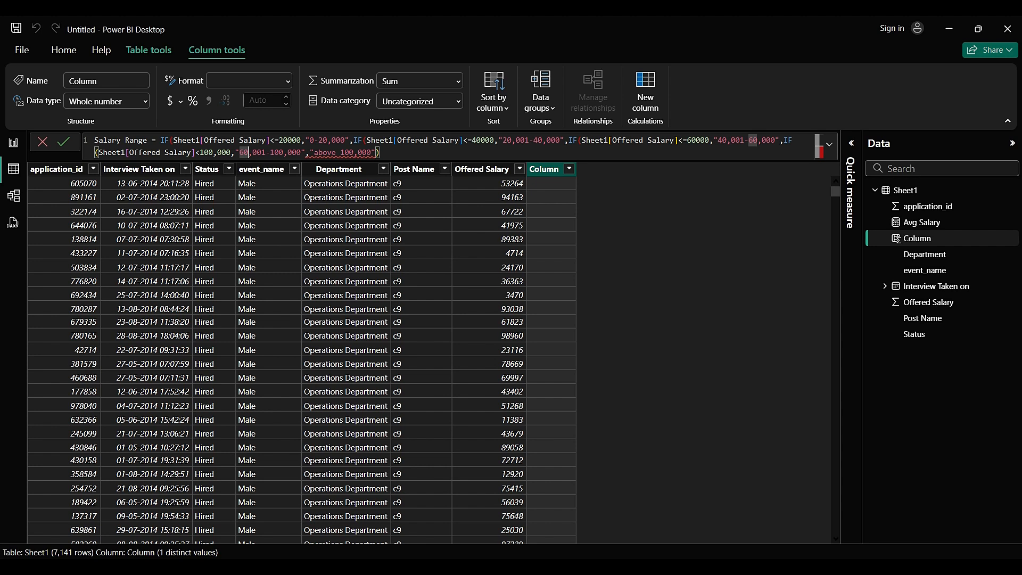
left_click(231, 152)
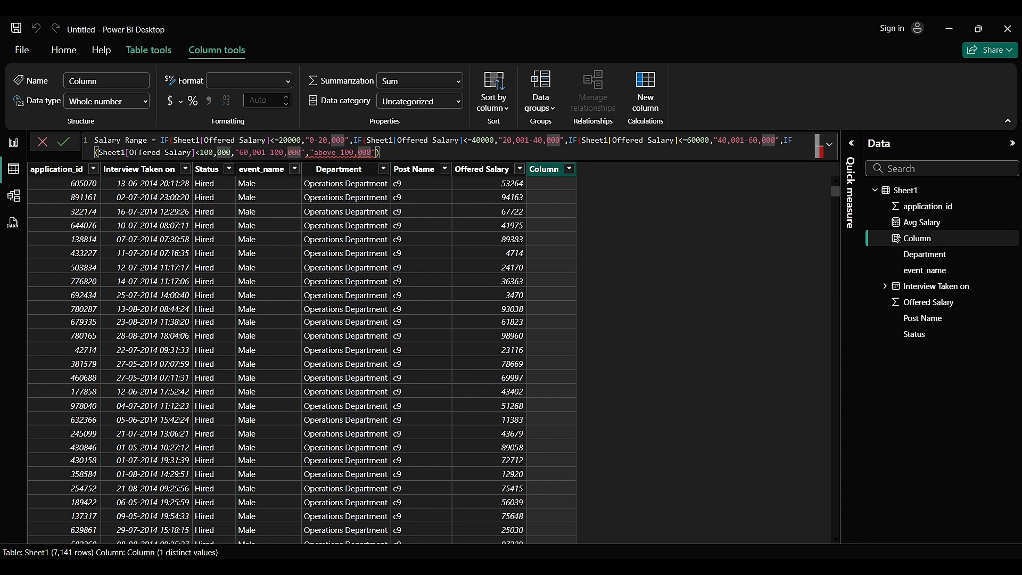
key("BackSpace")
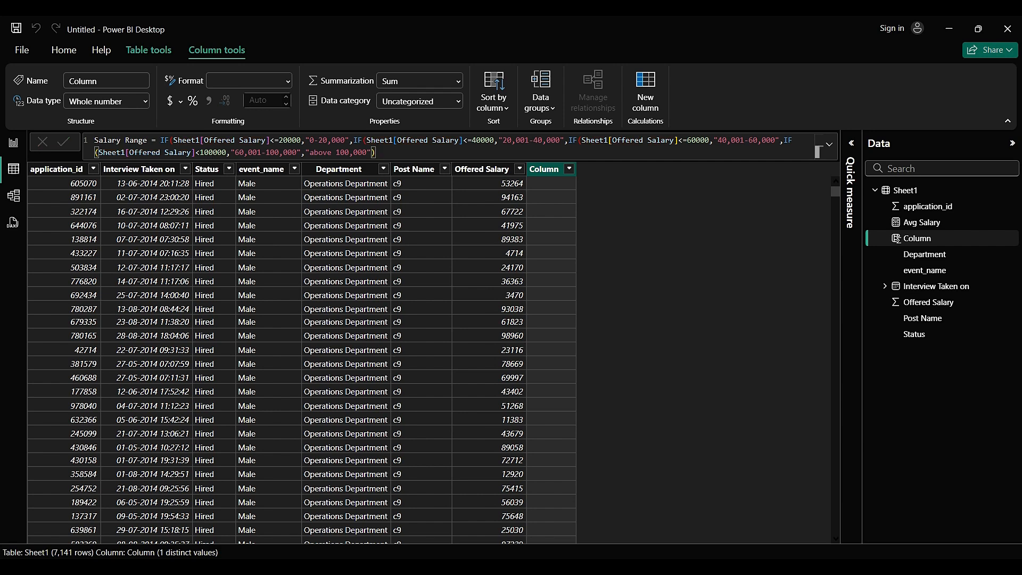
type(")))")
key("Return")
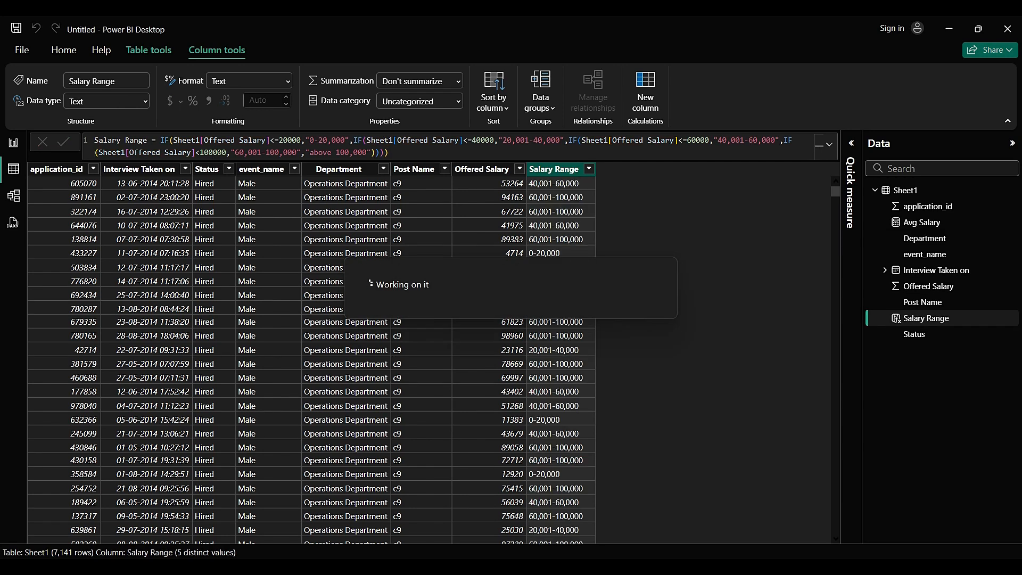
scroll(311, 360, "down", 20)
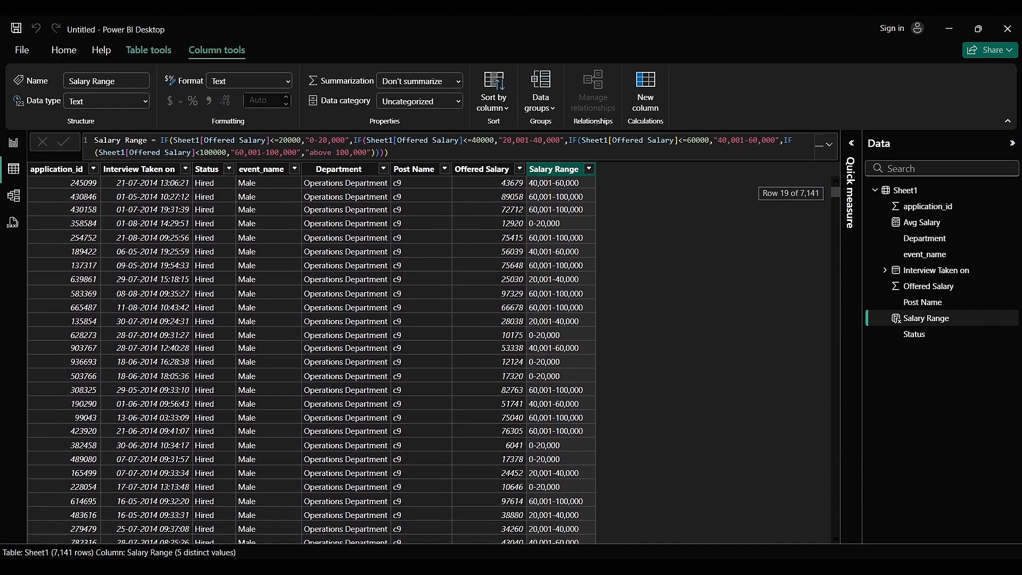
scroll(311, 360, "down", 20)
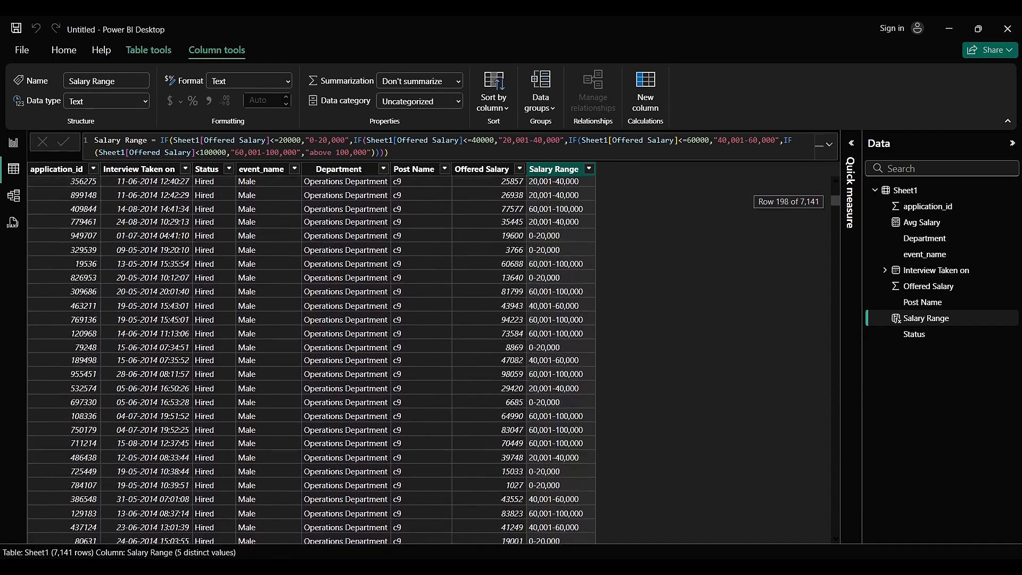
scroll(311, 360, "down", 10)
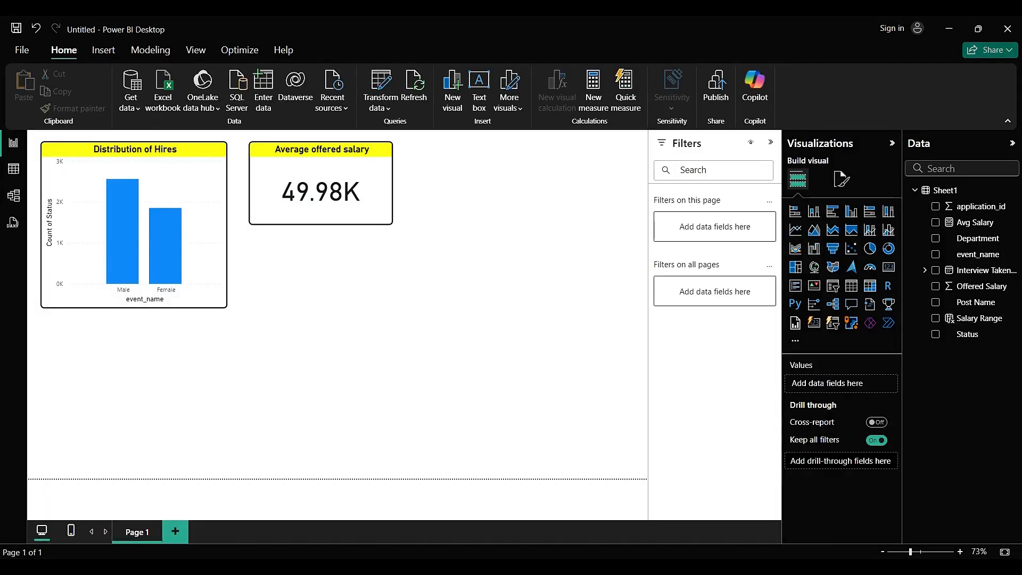
Step: Insert a stacked column chart in the report, placed below the Distribution of Hires chart and enlarged
left_click(814, 211)
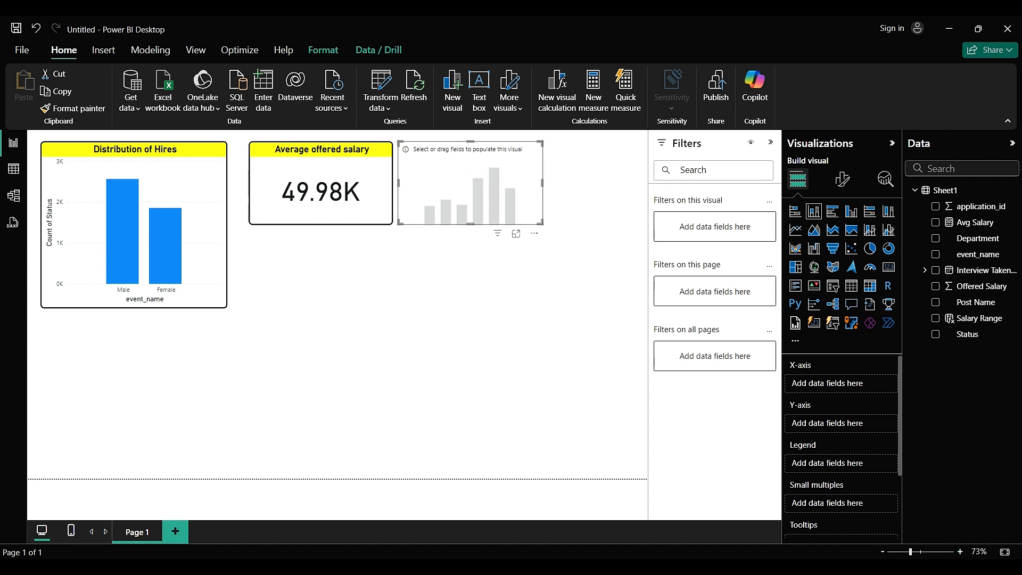
left_click_drag(469, 183, 113, 358)
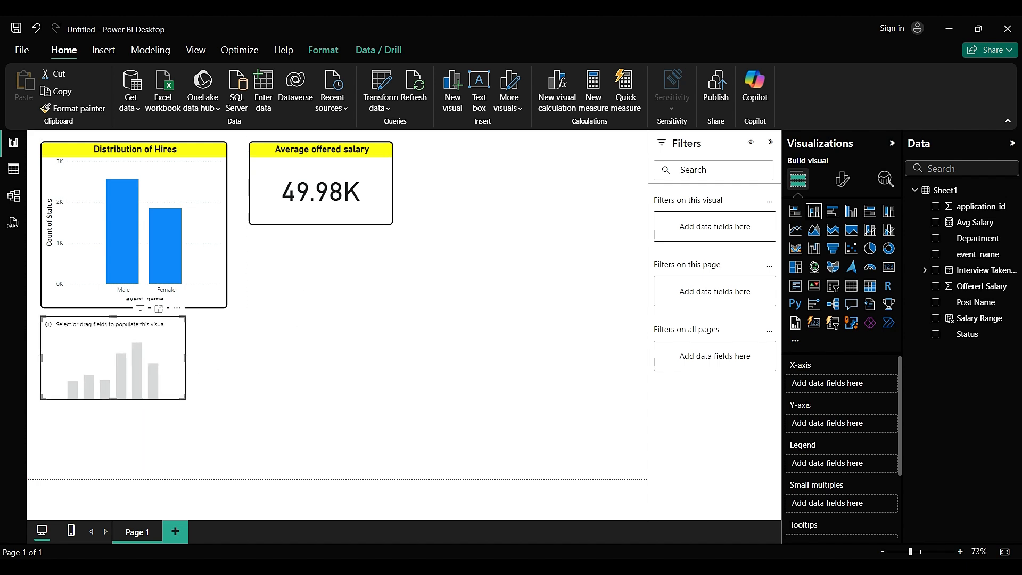
left_click_drag(183, 398, 474, 479)
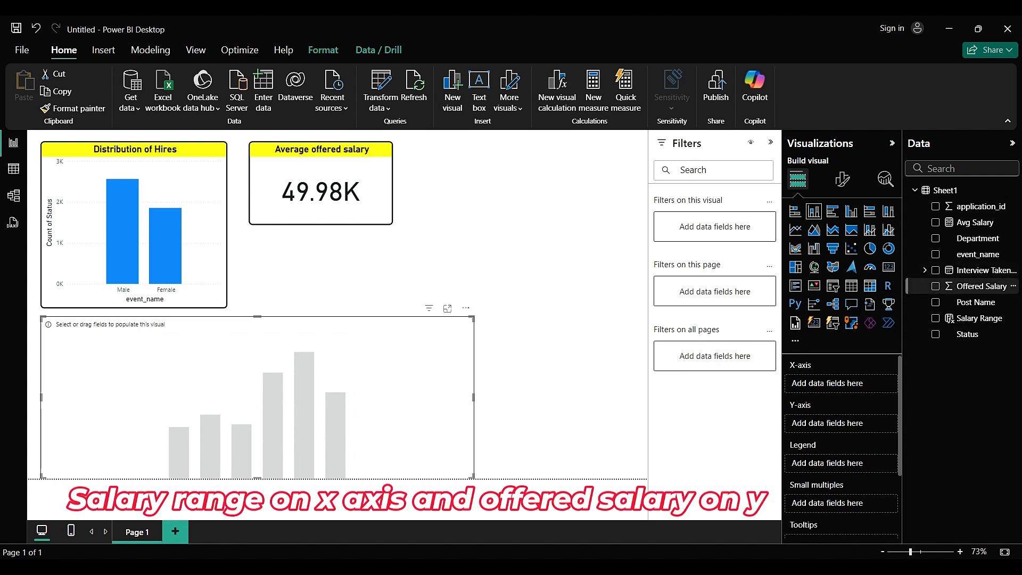
Step: Plot Salary Range on the chart's X-axis and Offered Salary on its Y-axis, and make the chart narrower
left_click_drag(979, 318, 841, 384)
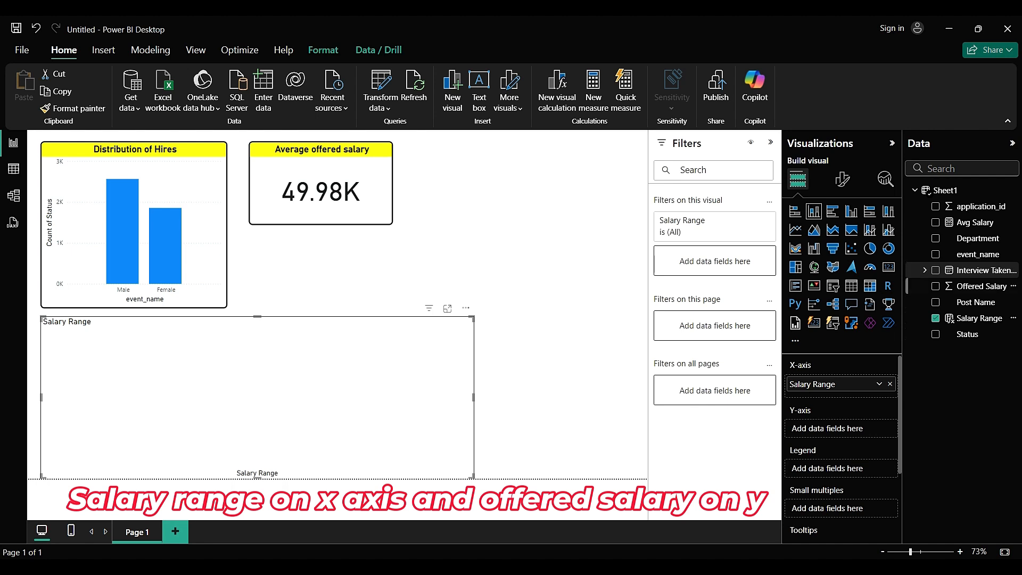
left_click_drag(981, 286, 796, 428)
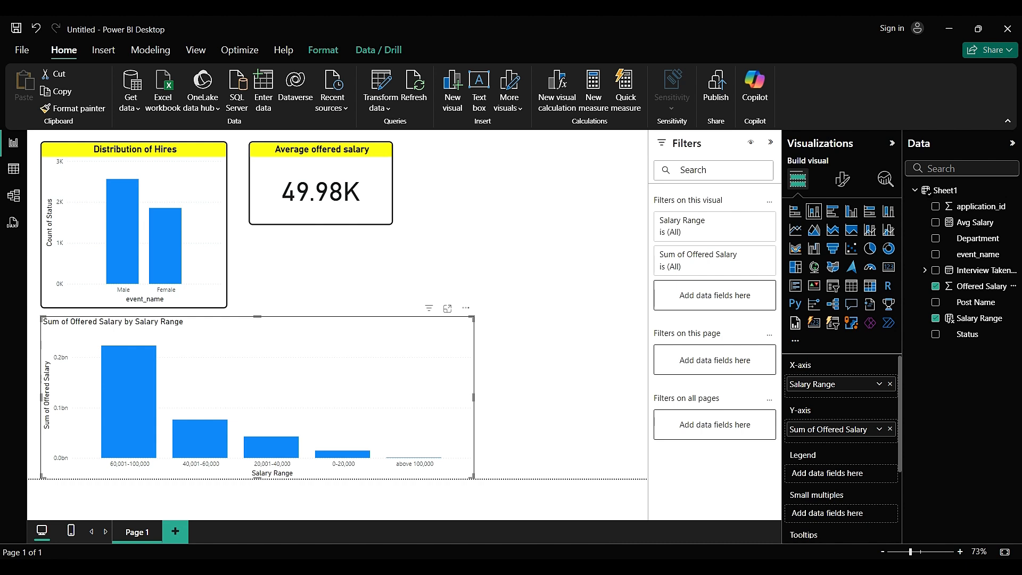
left_click(879, 429)
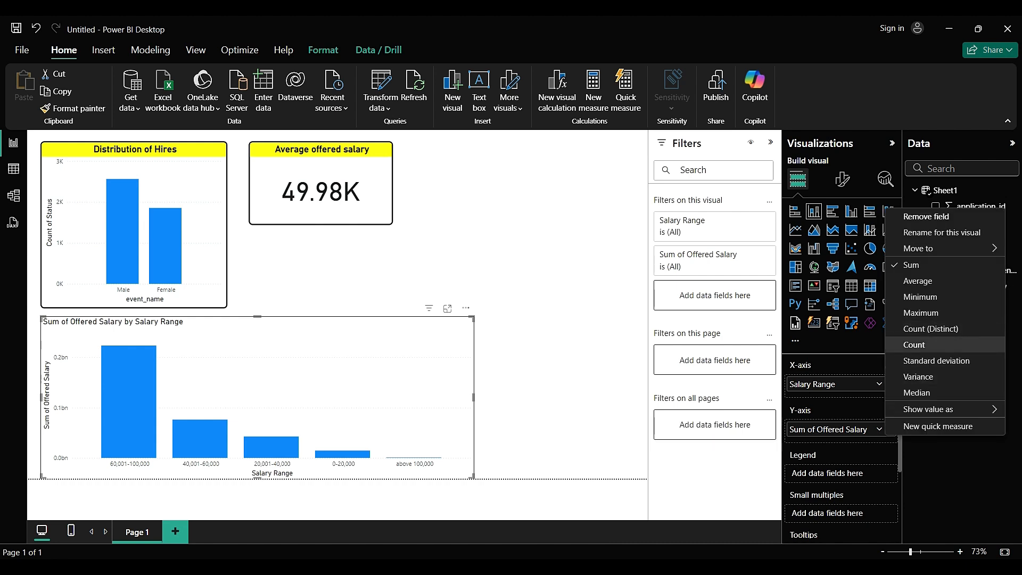
left_click_drag(473, 397, 305, 398)
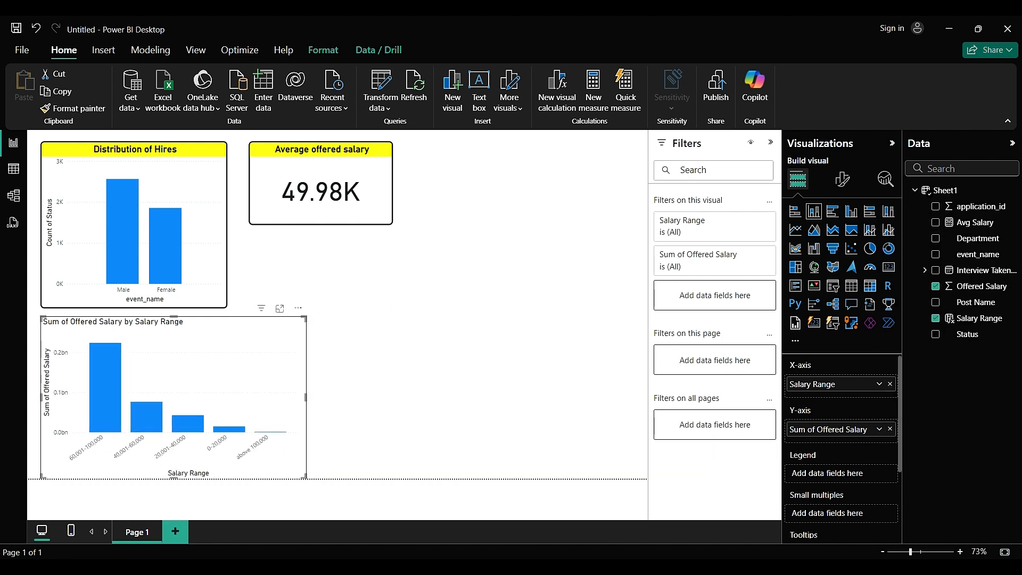
Step: Insert a table visual below the Average offered salary card and enlarge it
left_click(426, 367)
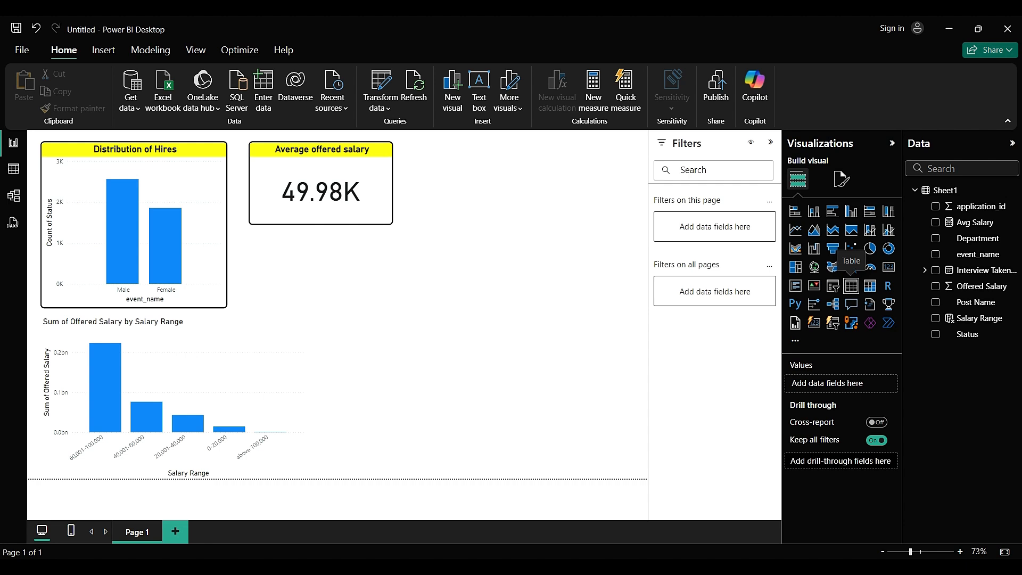
left_click(852, 286)
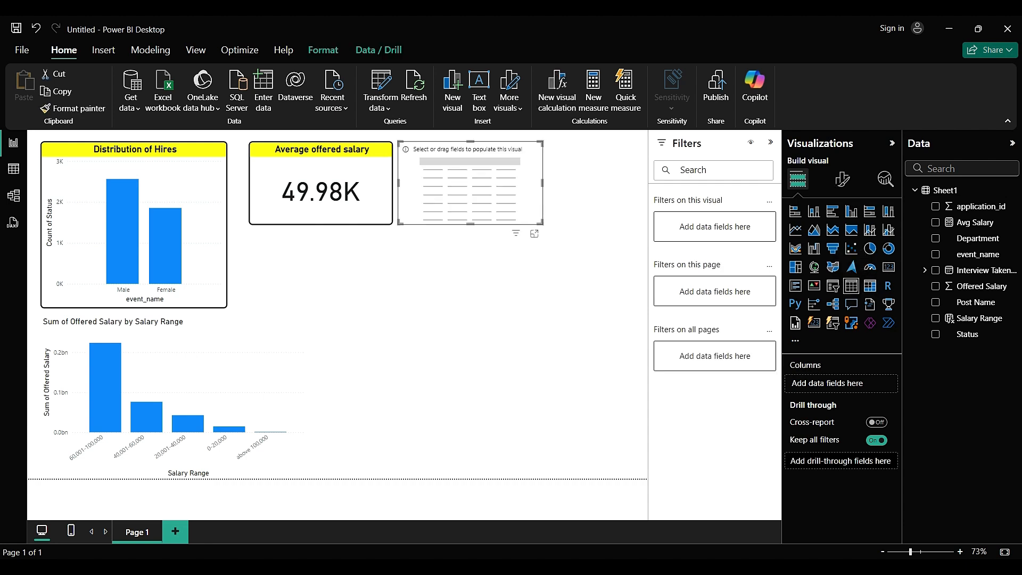
left_click_drag(471, 183, 313, 284)
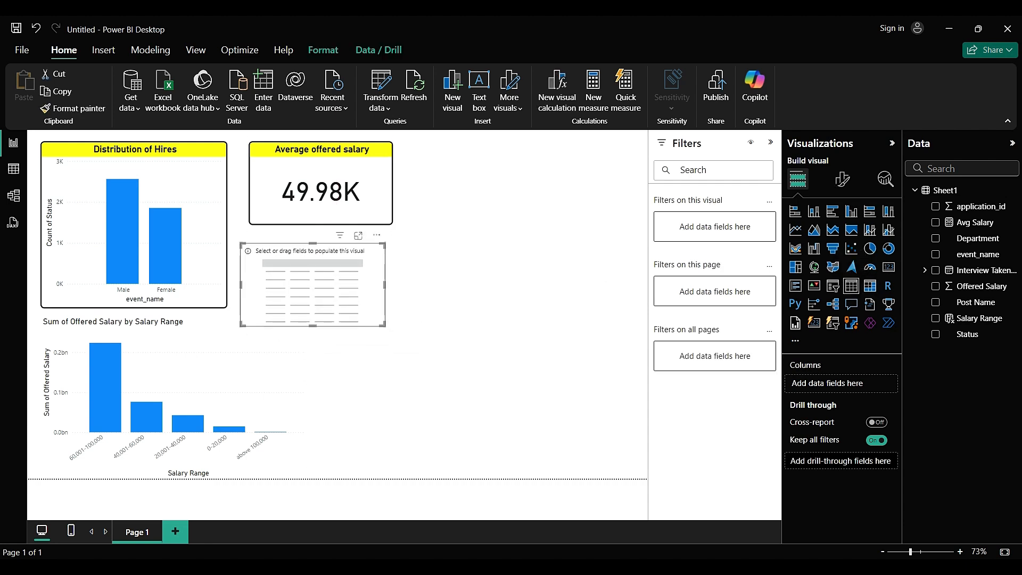
left_click_drag(384, 325, 509, 368)
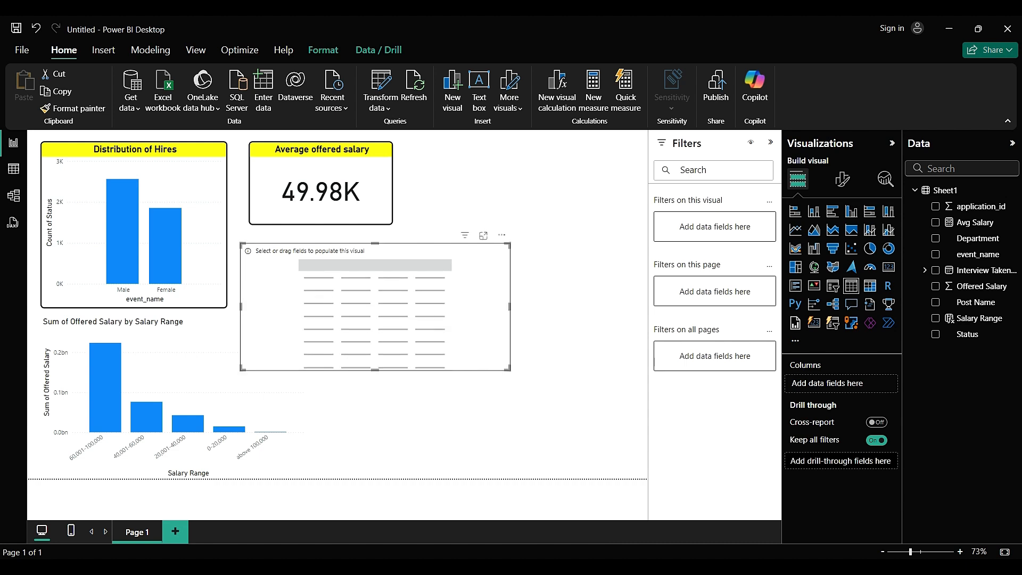
Step: Add application_id, Offered Salary and Salary Range as the table's columns and shrink the table slightly
left_click_drag(981, 206, 831, 382)
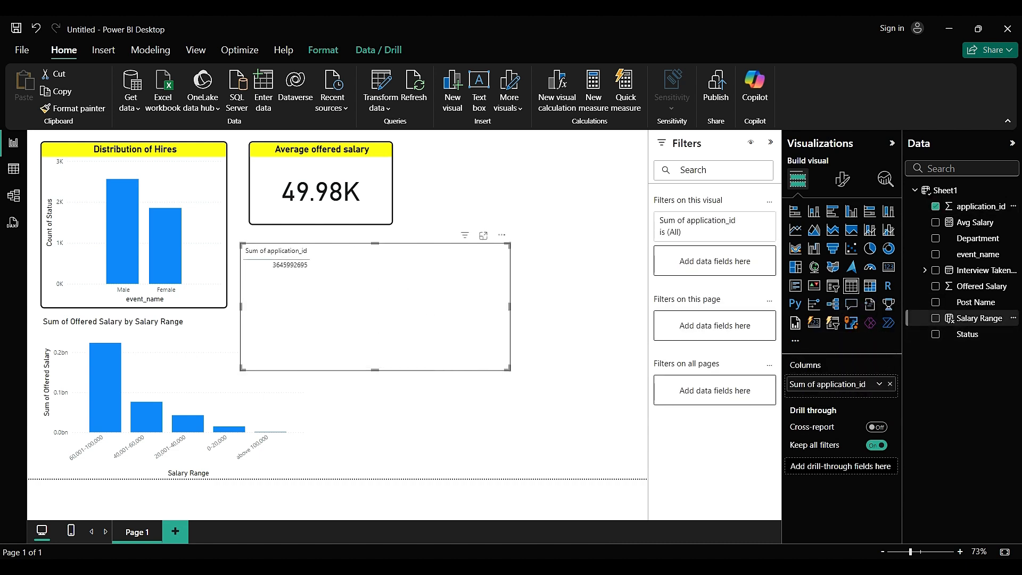
left_click_drag(981, 286, 788, 395)
left_click_drag(980, 318, 798, 413)
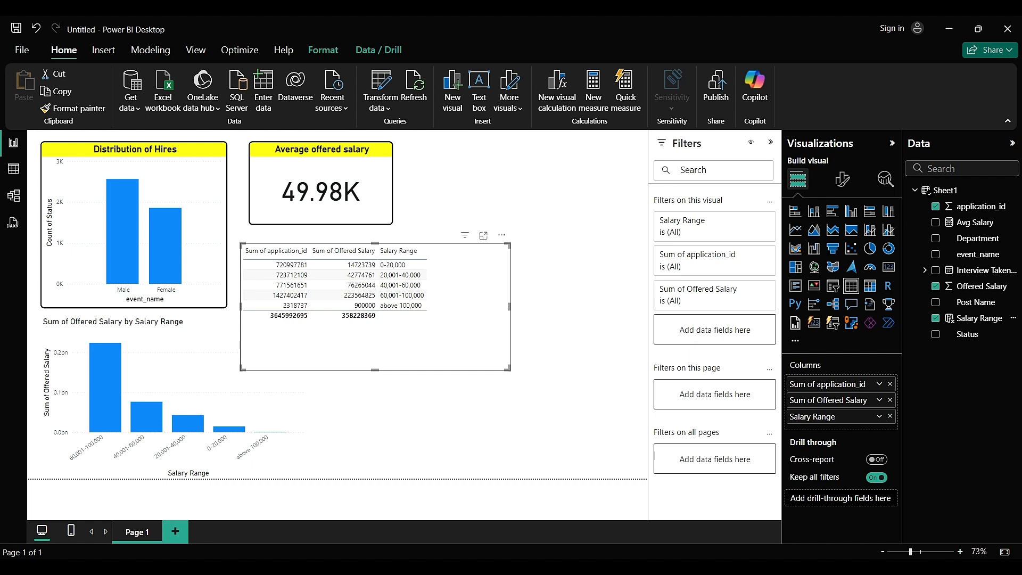
mouse_move(509, 369)
left_mouse_down()
mouse_move(517, 373)
mouse_move(505, 365)
left_mouse_up()
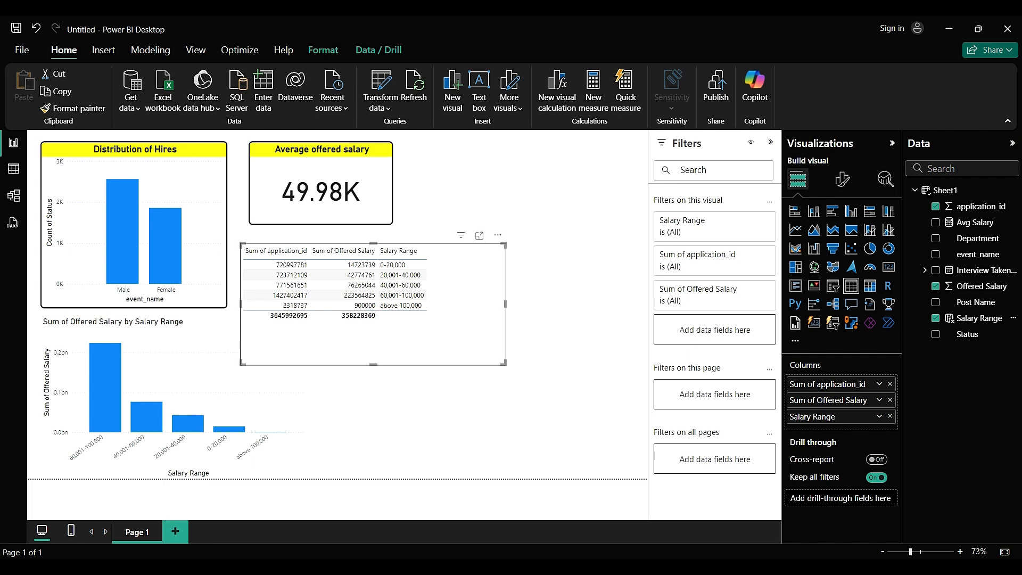
Step: Set the table's application_id column to Don't summarize and make the table narrower and slightly taller
left_click(880, 384)
left_click(915, 300)
left_click(880, 383)
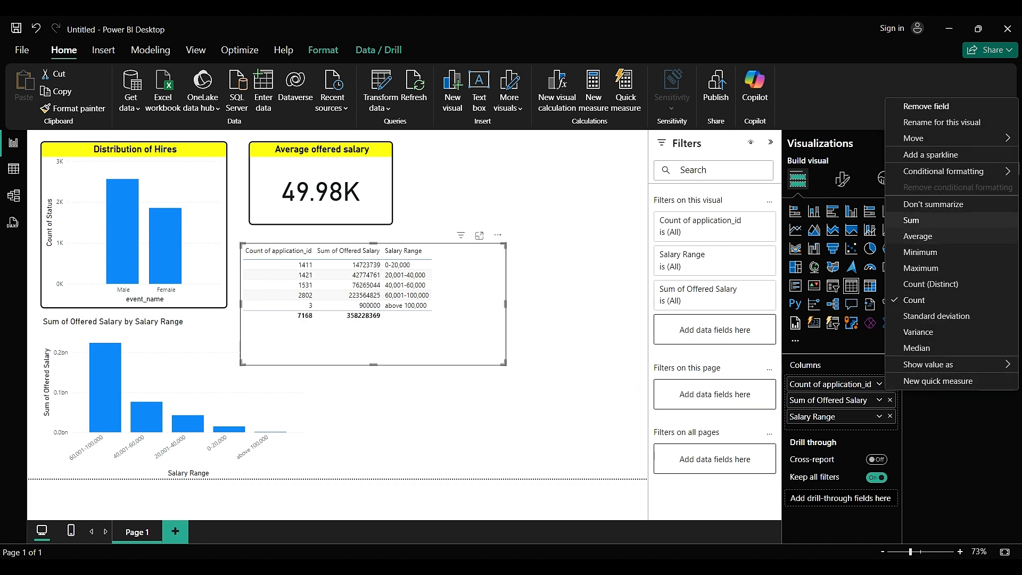
left_click(934, 204)
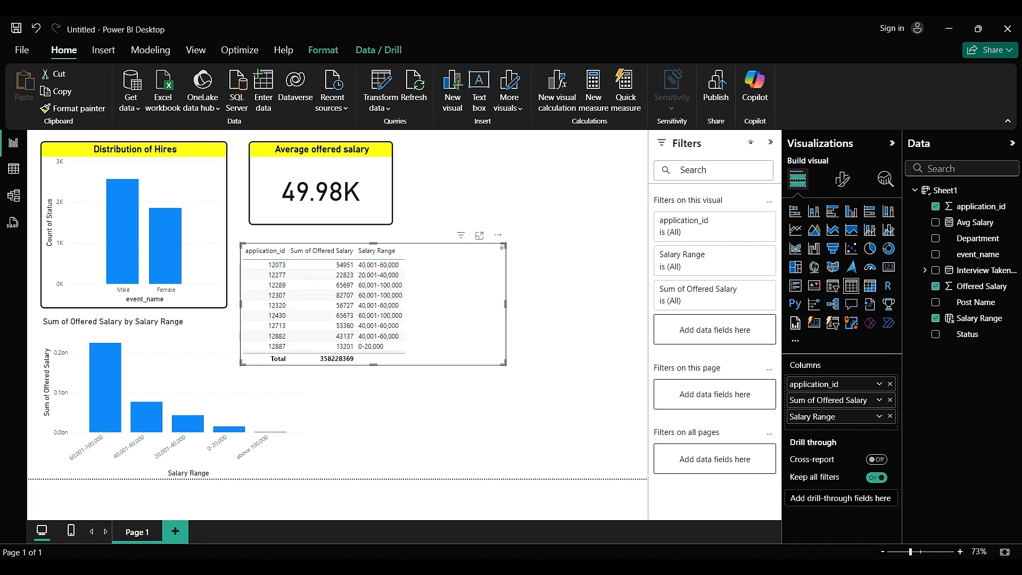
left_click_drag(504, 364, 414, 385)
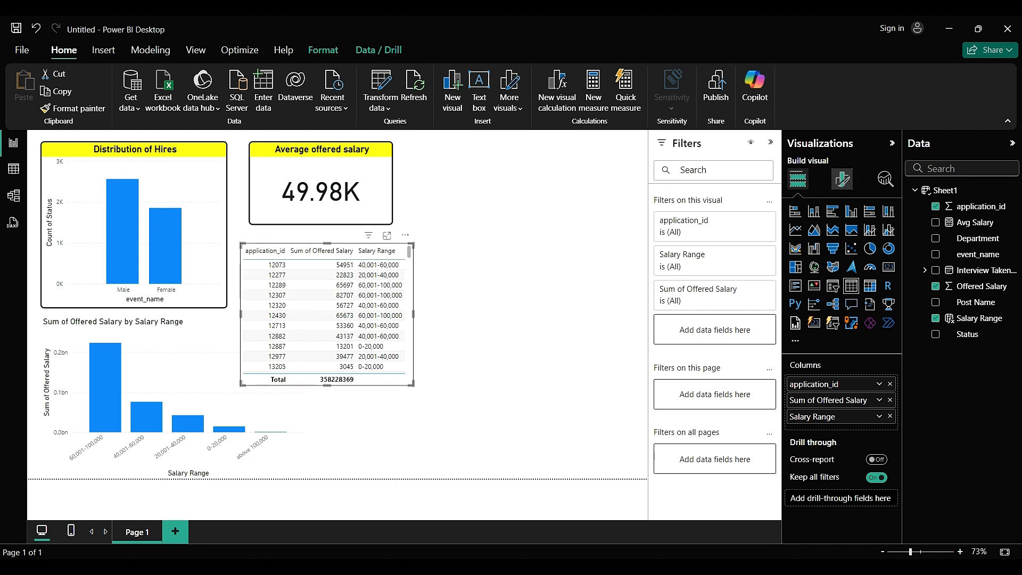
Step: Turn off the total values in the salary table's formatting
left_click(843, 180)
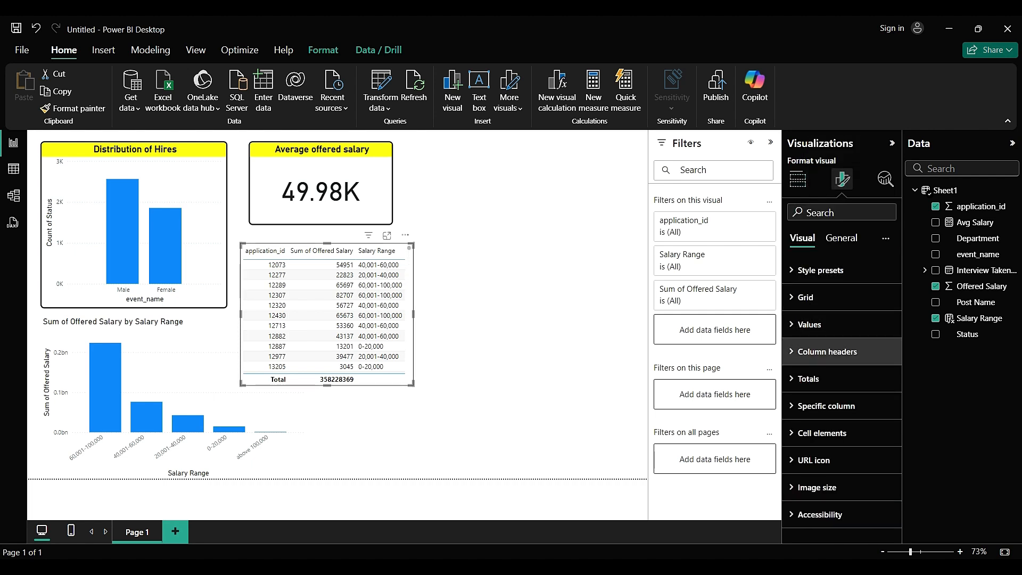
left_click(808, 379)
left_click(880, 411)
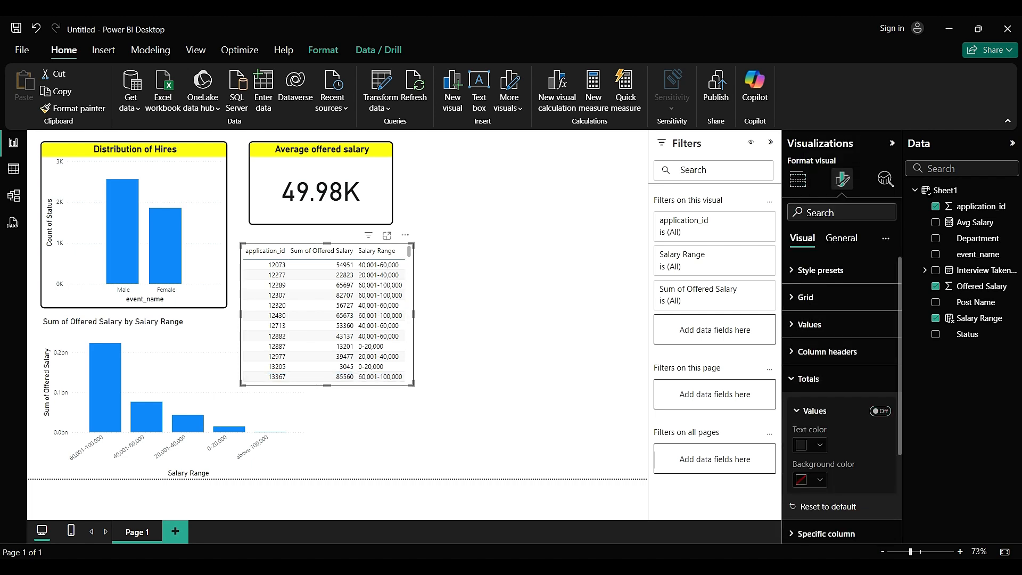
mouse_move(414, 314)
left_mouse_down()
mouse_move(424, 314)
mouse_move(415, 314)
left_mouse_up()
Step: Try to copy the Distribution of Hires chart's formatting onto the salary table with Format painter
left_click(205, 240)
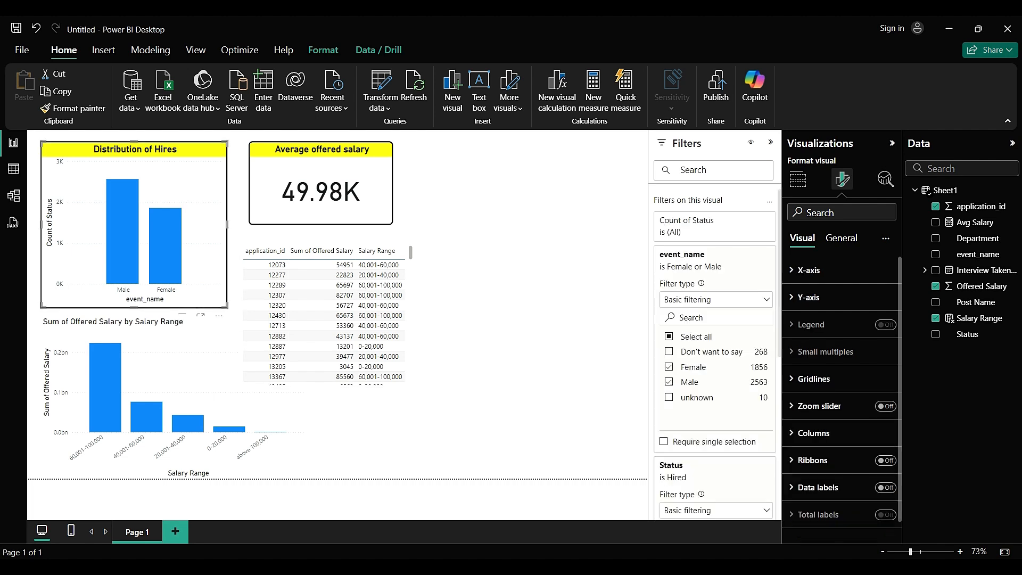
left_click(73, 109)
left_click(321, 251)
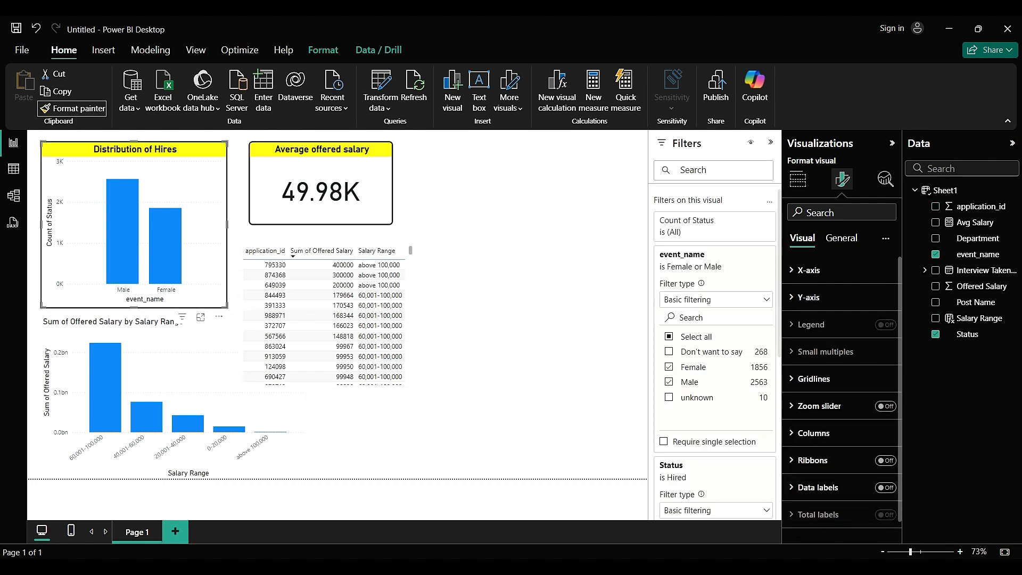
left_click(458, 299)
left_click(205, 255)
left_click(73, 109)
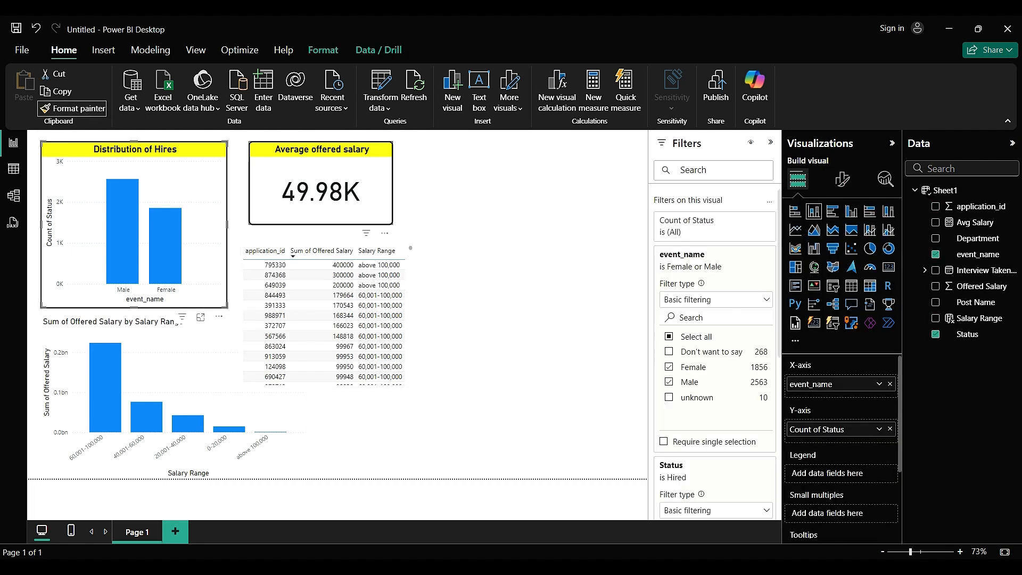
Step: Apply the copied Distribution of Hires formatting to the application_id salary table and move the table clear of the lower column chart
left_click(323, 307)
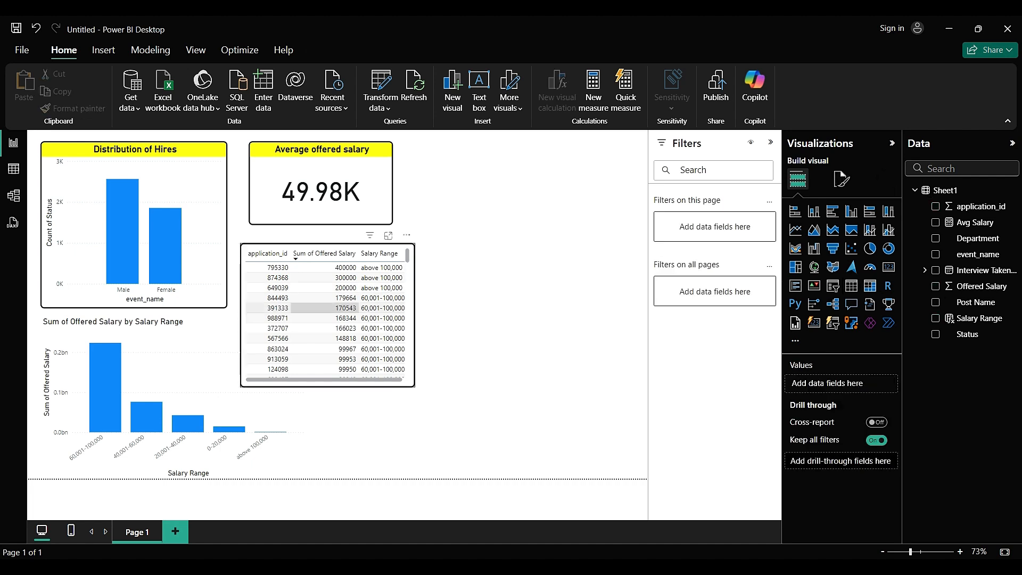
left_click_drag(324, 299, 346, 271)
left_click(266, 399)
left_click(362, 425)
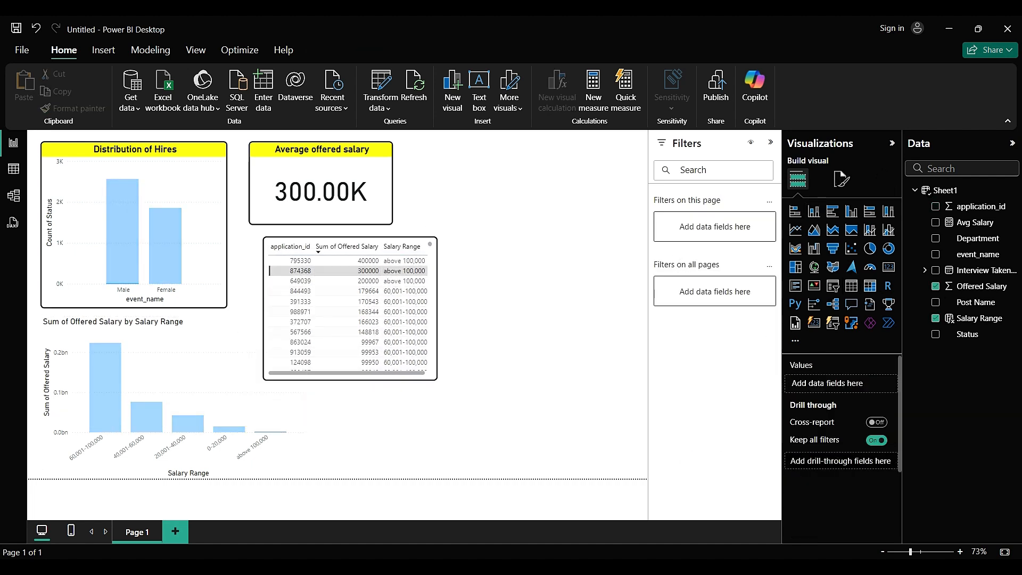
left_click(346, 270)
Step: Copy the Distribution of Hires chart's formatting onto the Sum of Offered Salary by Salary Range chart
left_click(240, 367)
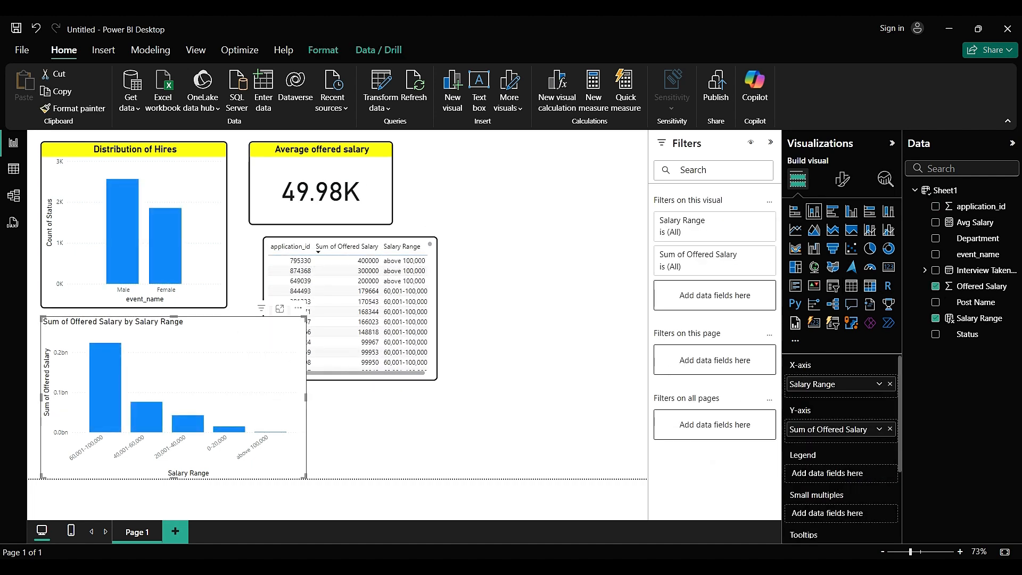
left_click(201, 223)
left_click(73, 109)
left_click(213, 368)
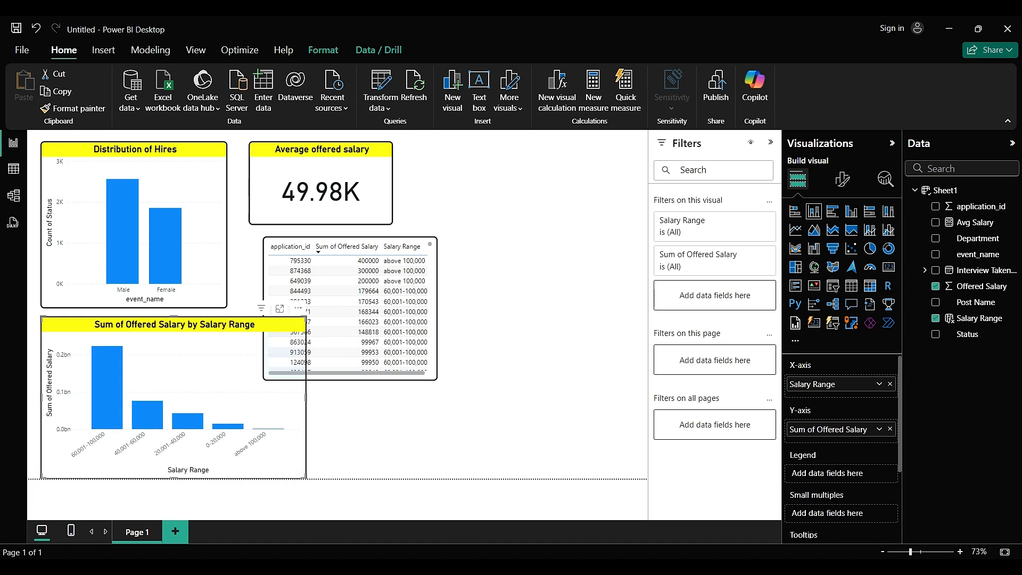
Step: Place the application_id table beside the salary range chart and title it "Salary Class Intervals"
left_click(363, 426)
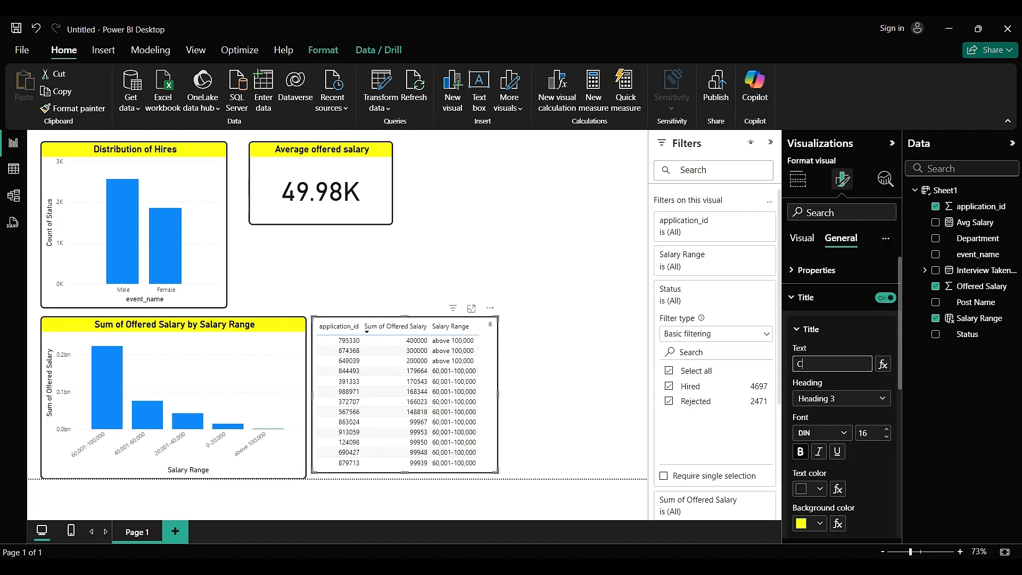
type("l")
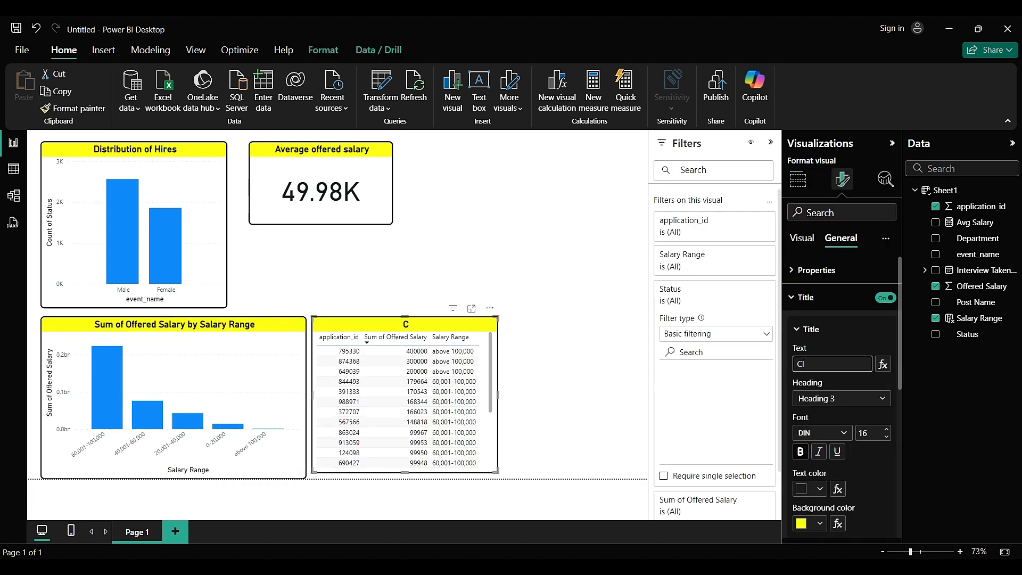
type("ass Inte")
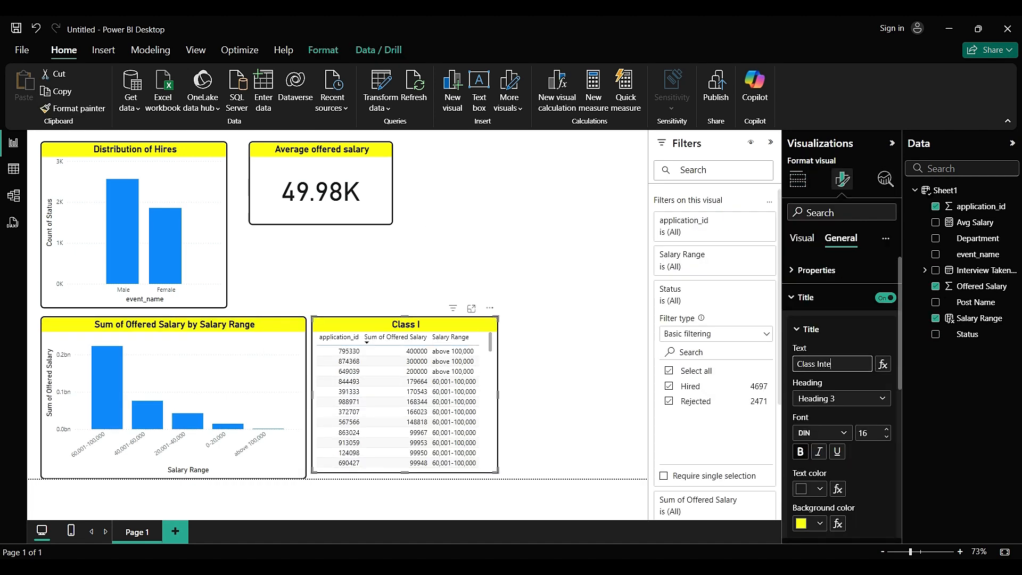
type("rvals Sa")
key("BackSpace")
key("BackSpace")
key("BackSpace")
key("BackSpace")
key("BackSpace")
type("Salary")
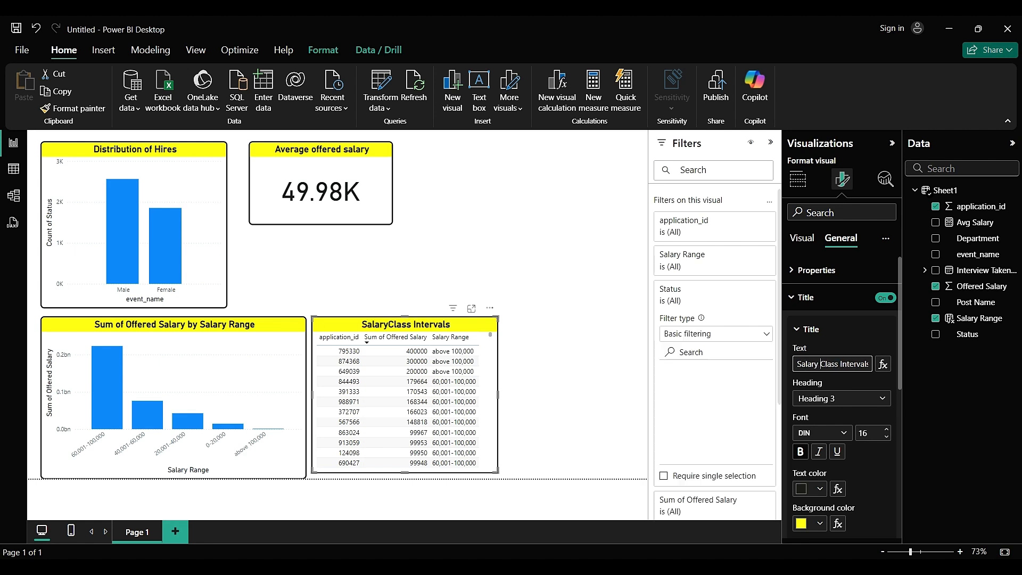
left_click(558, 340)
left_click_drag(437, 325, 437, 328)
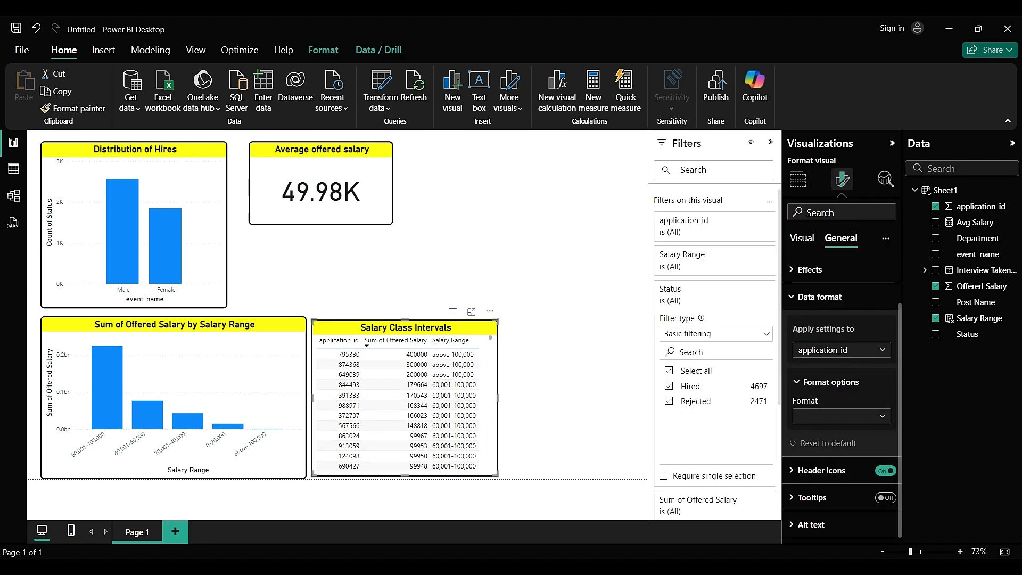
Step: Set the font size of the Salary Class Intervals table's values to 13
left_click(802, 238)
left_click(809, 324)
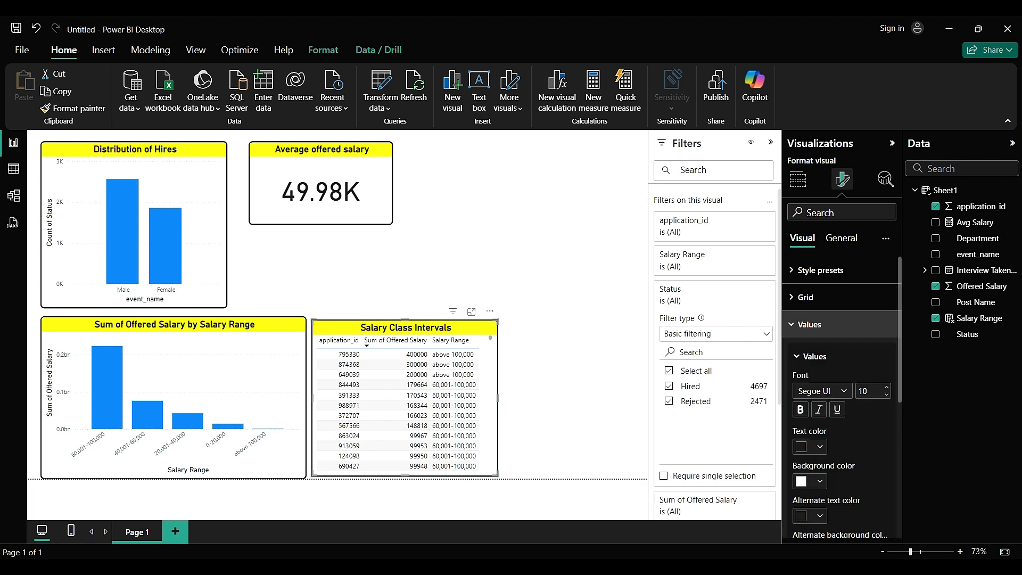
left_click(887, 387)
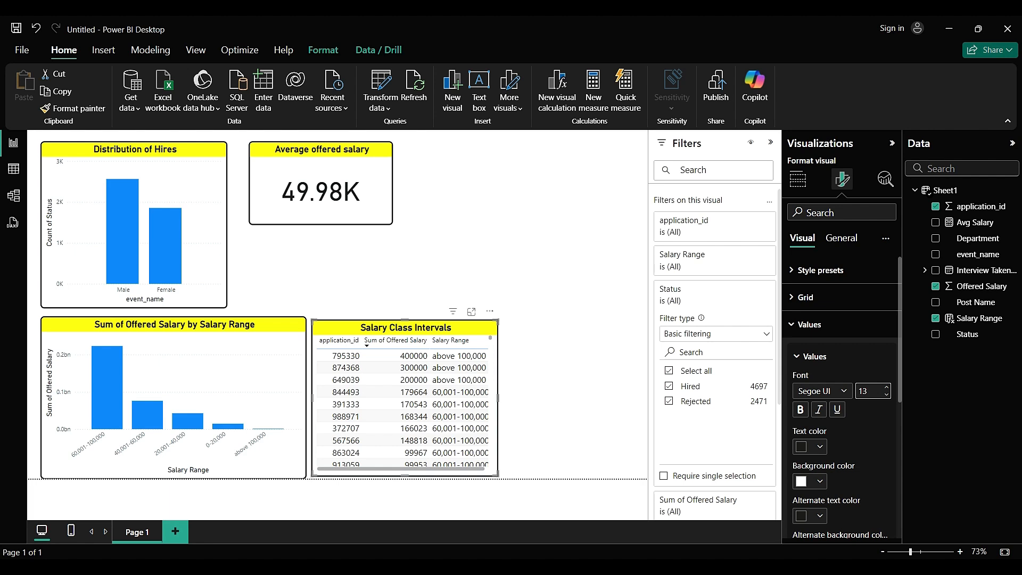
left_click(806, 297)
left_click(881, 329)
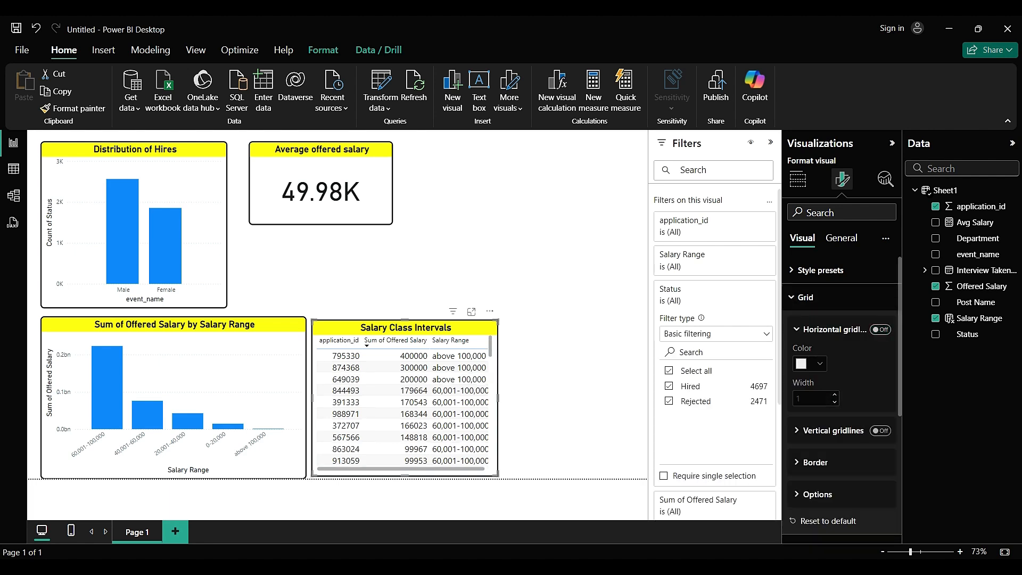
left_click(881, 329)
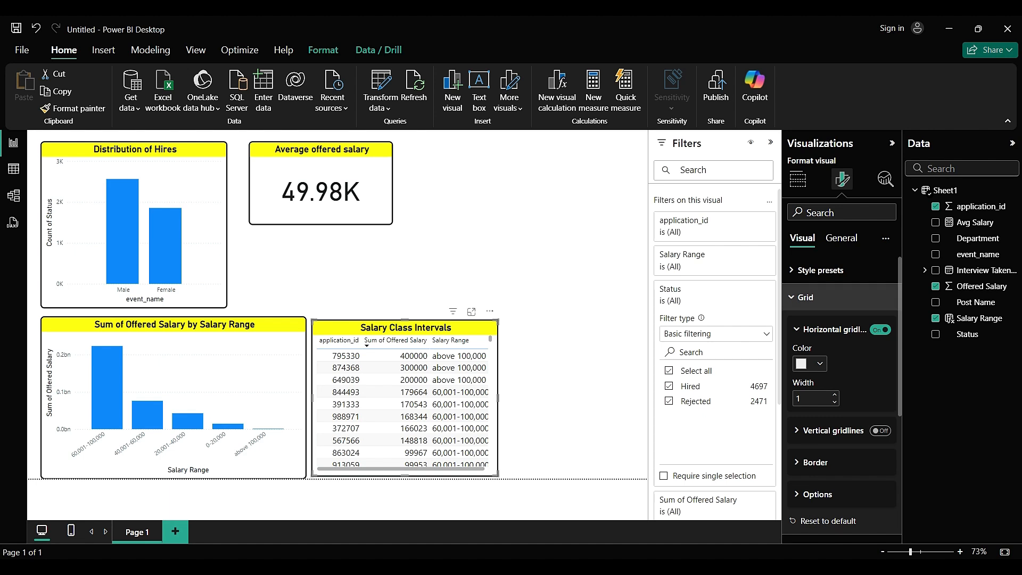
Step: Apply the Minimal style preset to the Salary Class Intervals table
left_click(821, 271)
left_click(841, 316)
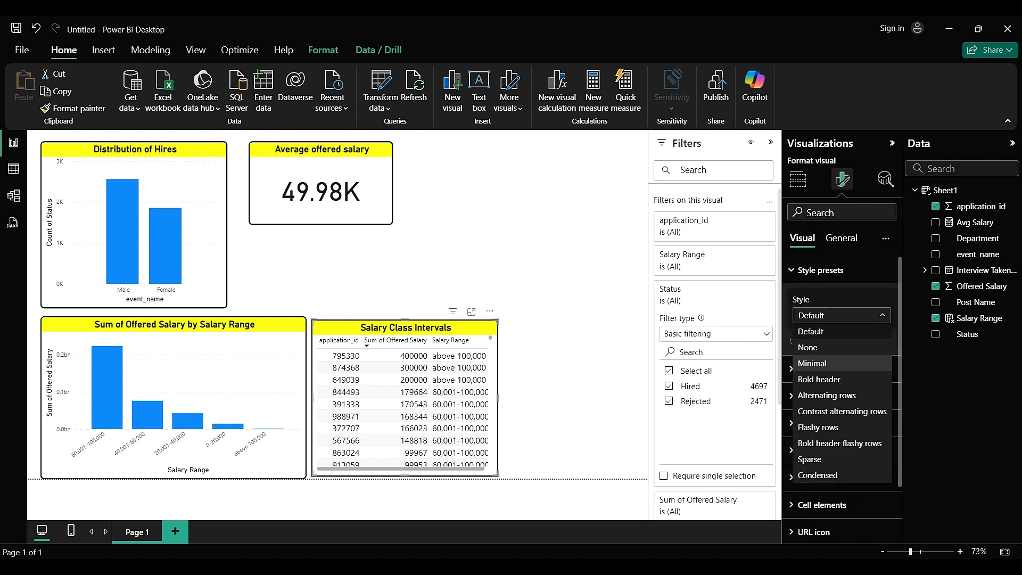
left_click(825, 363)
Step: Enlarge the Salary Class Intervals table slightly and align its top edge with the neighbouring salary range chart
mouse_move(497, 474)
left_mouse_down()
mouse_move(529, 474)
mouse_move(500, 477)
left_mouse_up()
left_click(541, 438)
left_click_drag(407, 328, 407, 324)
Step: Set the font size of the Salary Class Intervals table's column headers to 12
left_click(842, 179)
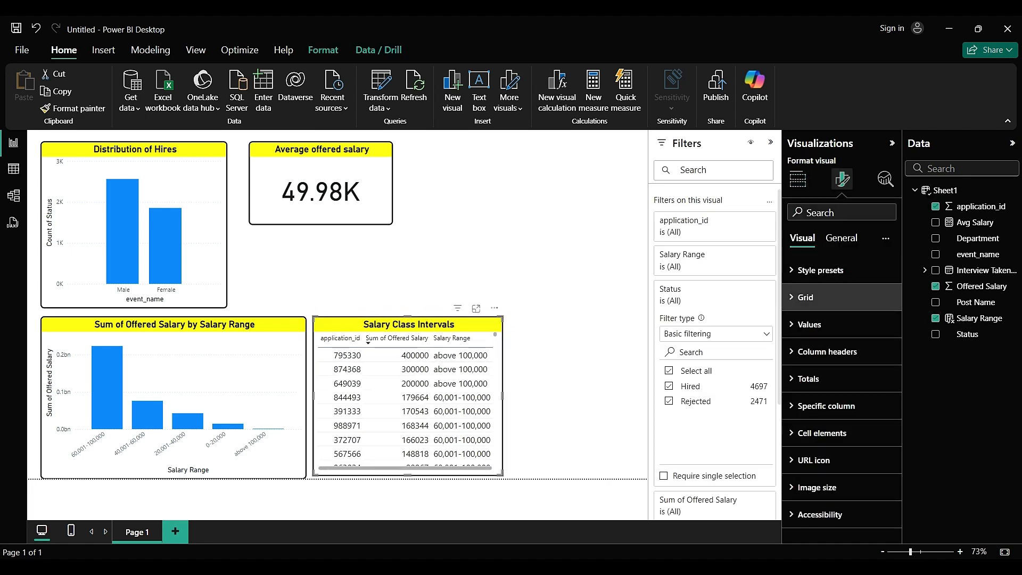
left_click(827, 352)
scroll(831, 354, "down", 1)
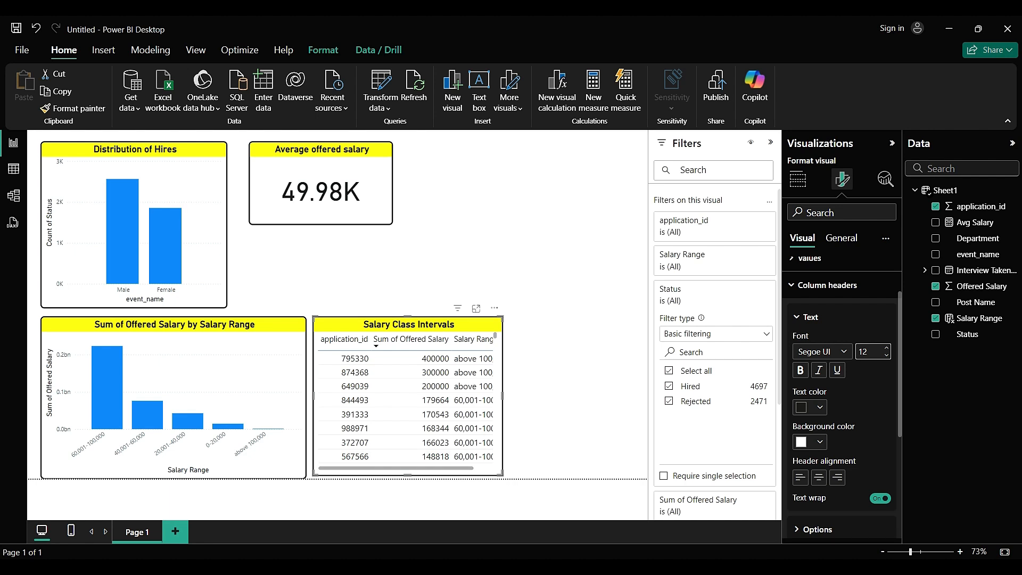
Step: Widen the Salary Class Intervals table to fit all three columns, and make its column headers bold
left_click_drag(502, 474, 508, 474)
left_click_drag(510, 317, 531, 329)
scroll(411, 385, "down", 1)
scroll(421, 411, "up", 1)
scroll(411, 397, "down", 10)
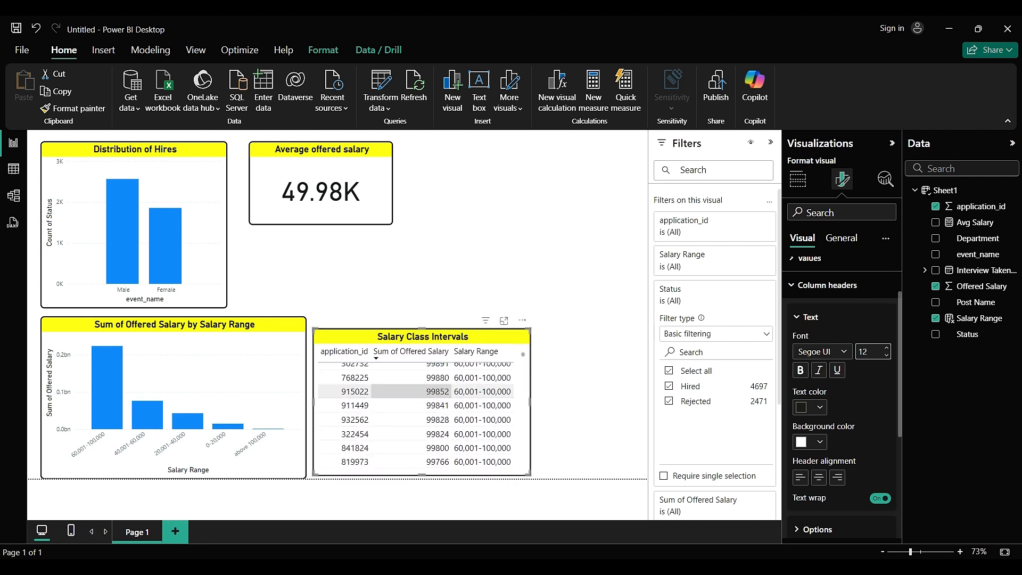
scroll(411, 397, "up", 10)
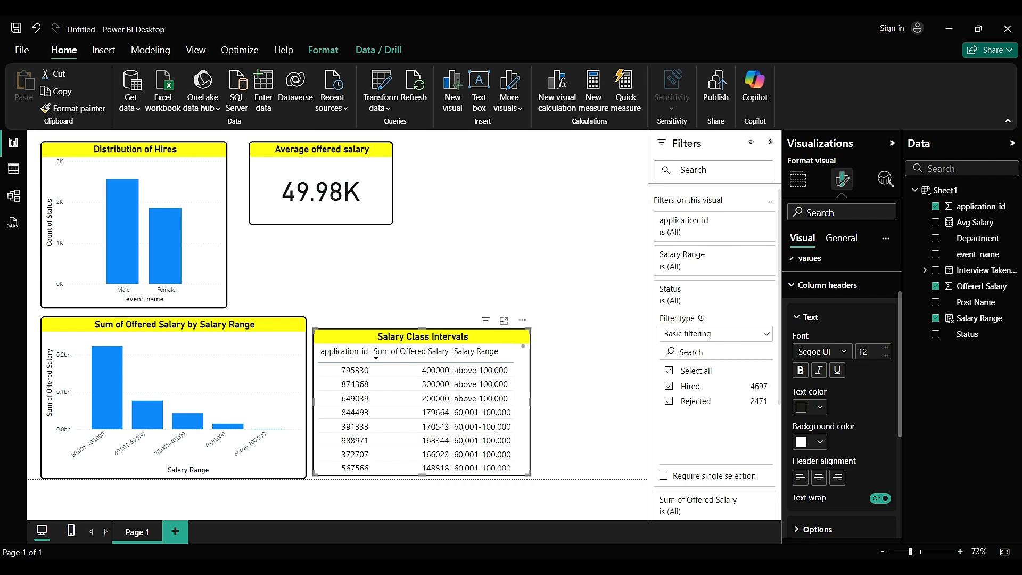
left_click(801, 370)
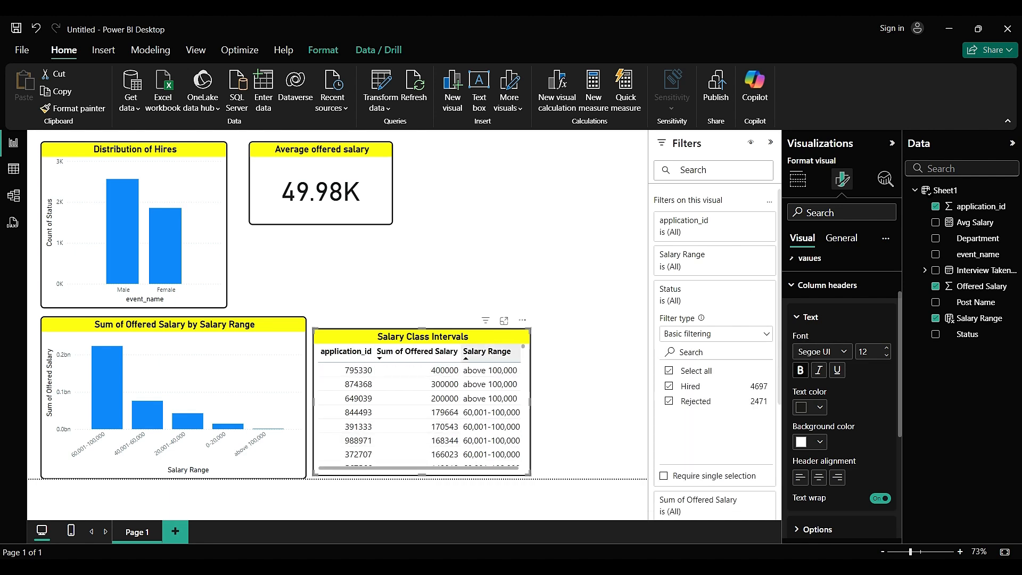
left_click(810, 317)
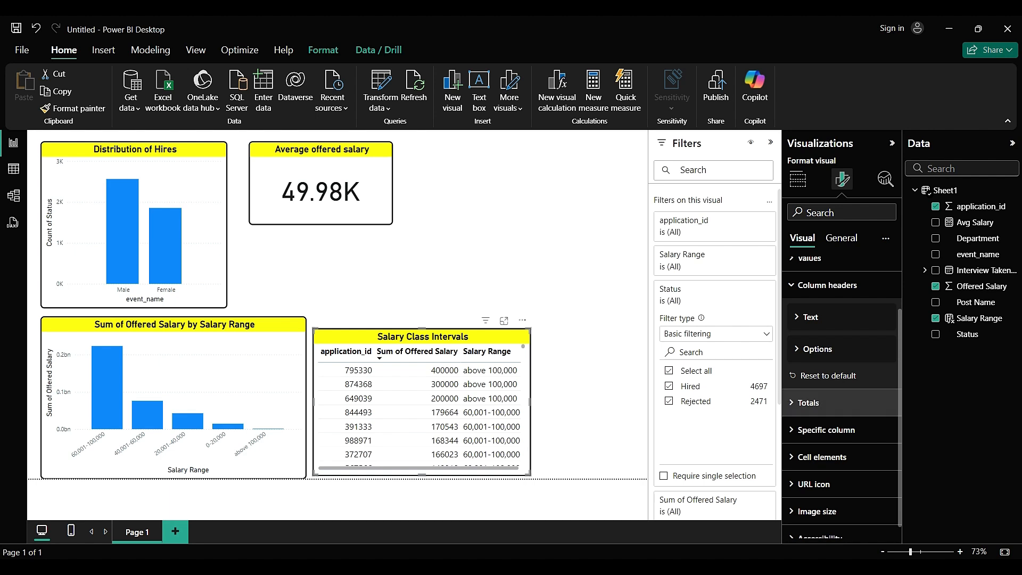
Step: Make the table's horizontal gridlines black with a width of 1
scroll(841, 368, "up", 2)
left_click(805, 297)
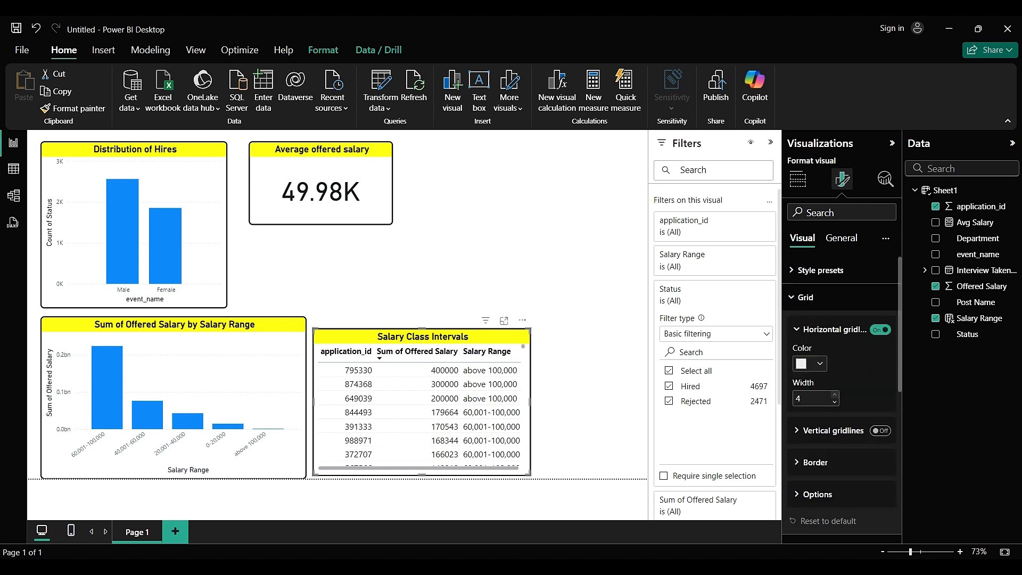
left_click(809, 363)
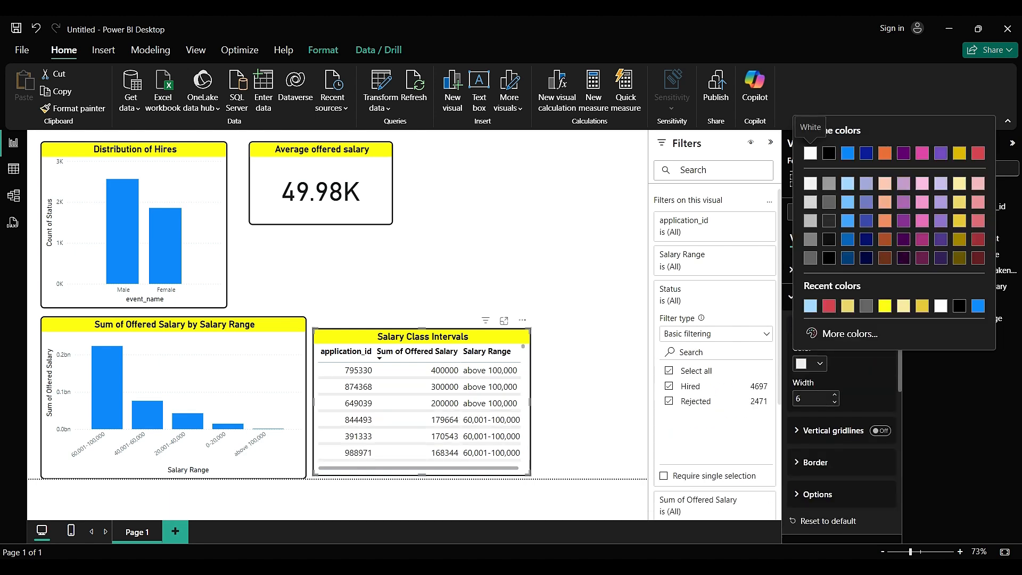
left_click(829, 154)
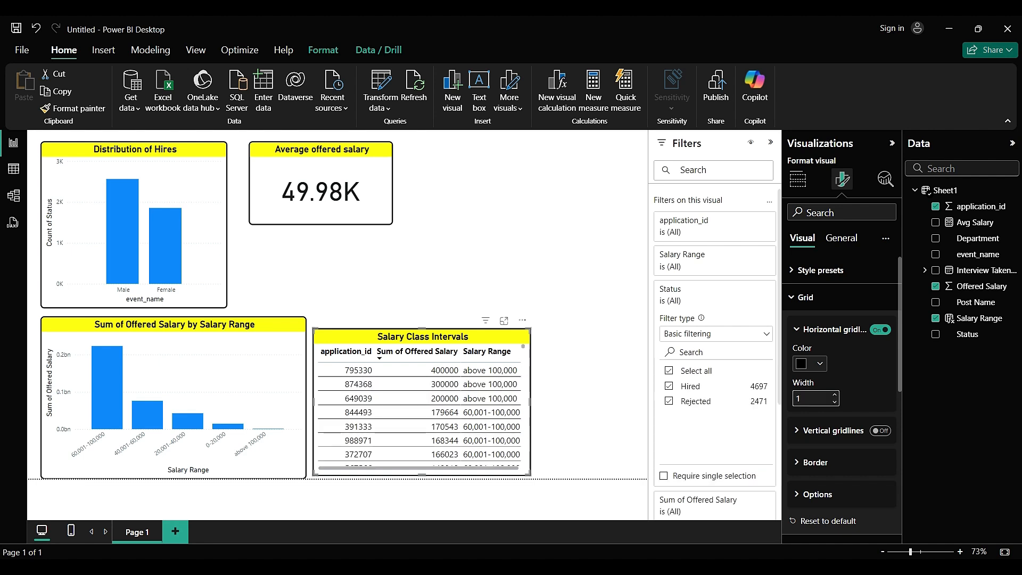
Step: Turn on black vertical gridlines for the table and realign its top edge with the neighbouring salary range chart
left_click(832, 431)
scroll(841, 426, "down", 1)
left_click(880, 364)
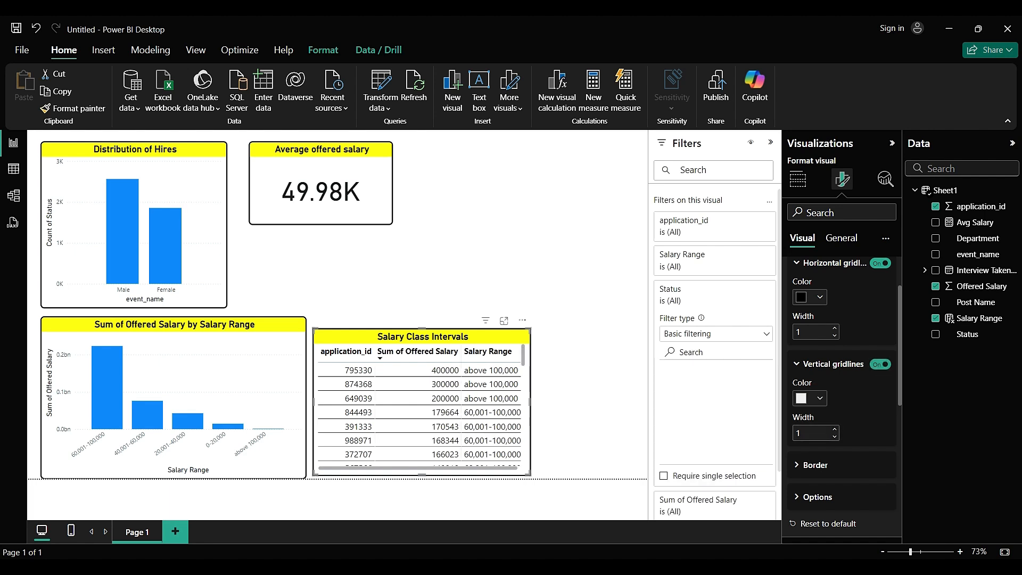
left_click(819, 398)
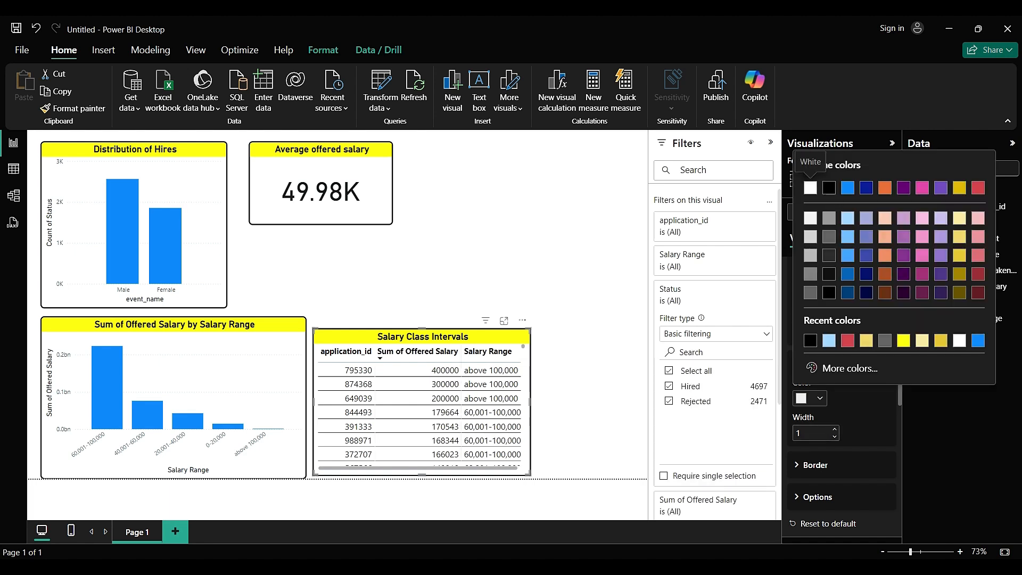
left_click(828, 189)
left_click(583, 367)
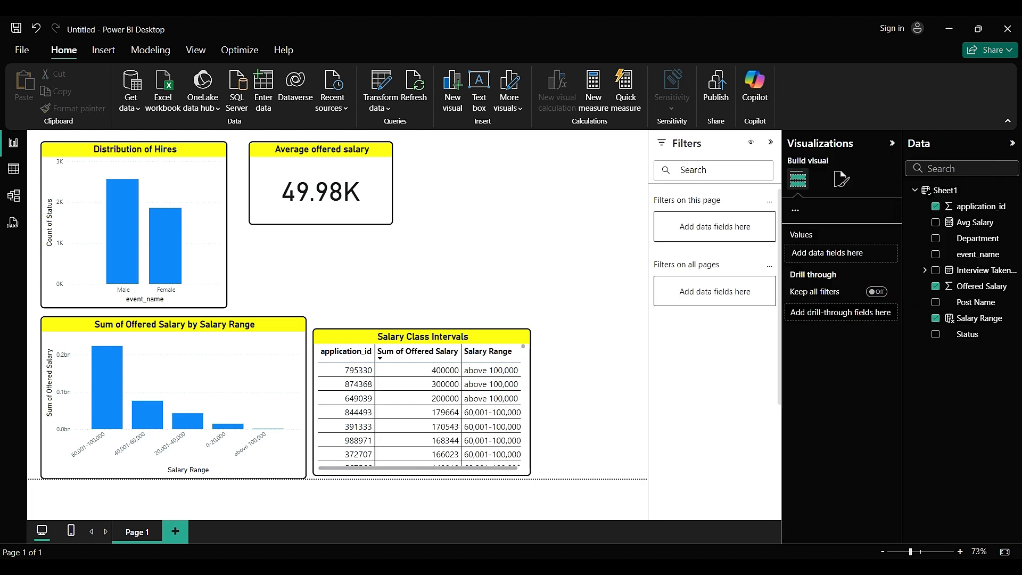
mouse_move(422, 337)
left_mouse_down()
mouse_move(511, 138)
mouse_move(498, 233)
mouse_move(431, 339)
mouse_move(425, 325)
left_mouse_up()
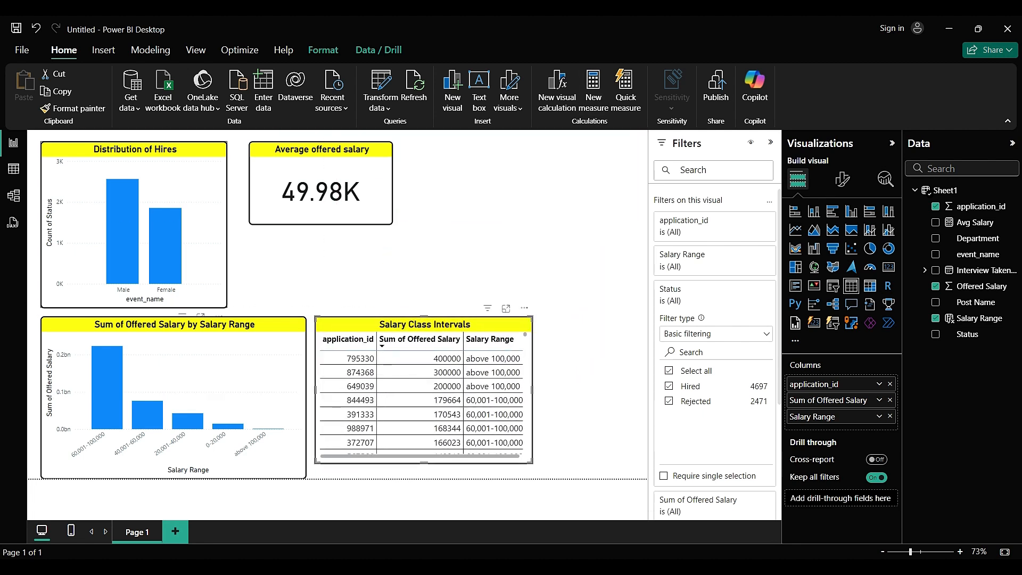
Step: Change the title of the Sum of Offered Salary by Salary Range chart to "Offered Salary Ranges"
left_click(277, 341)
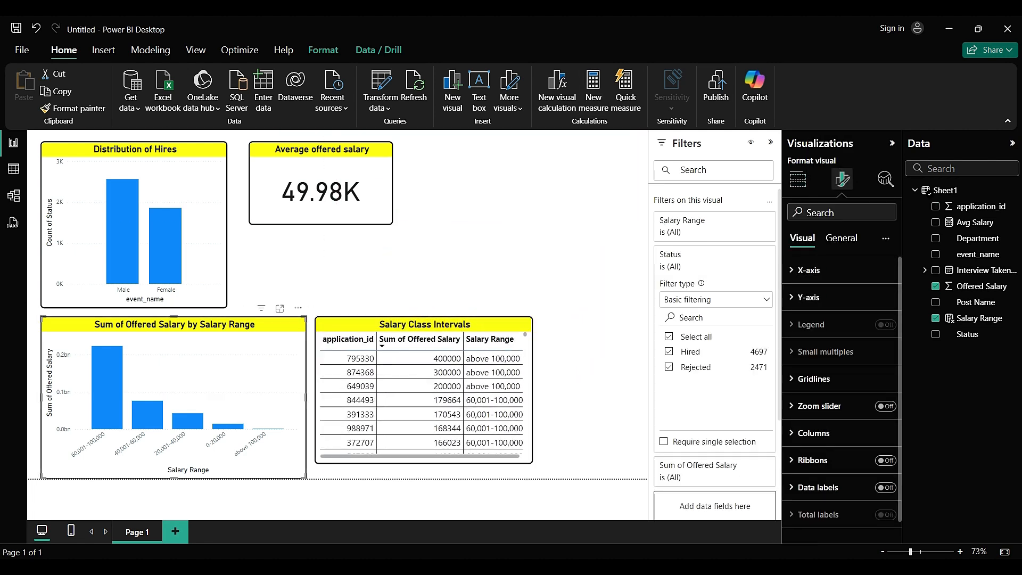
left_click(841, 238)
left_click(806, 297)
left_click(825, 363)
triple_click(825, 363)
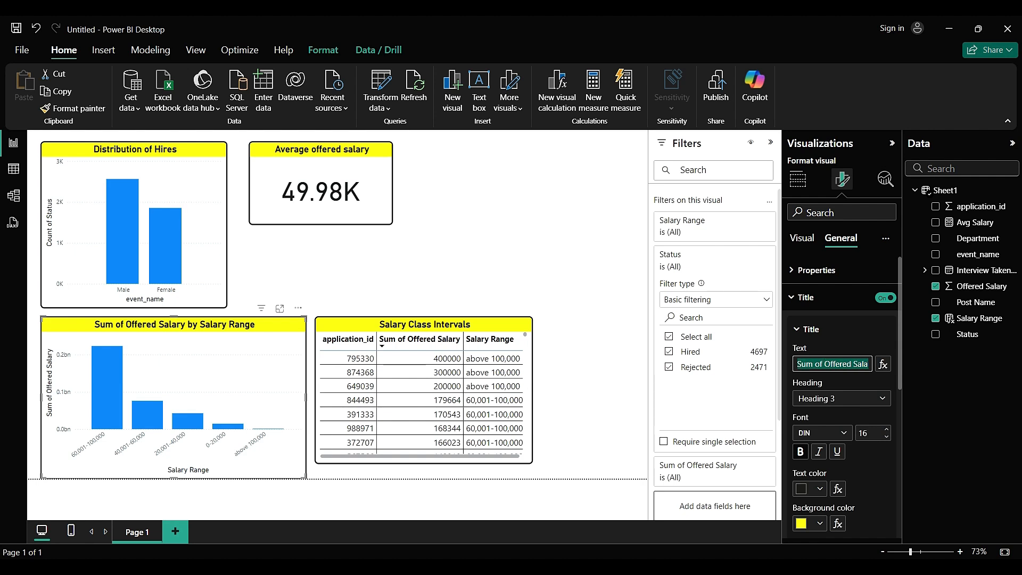
key("BackSpace")
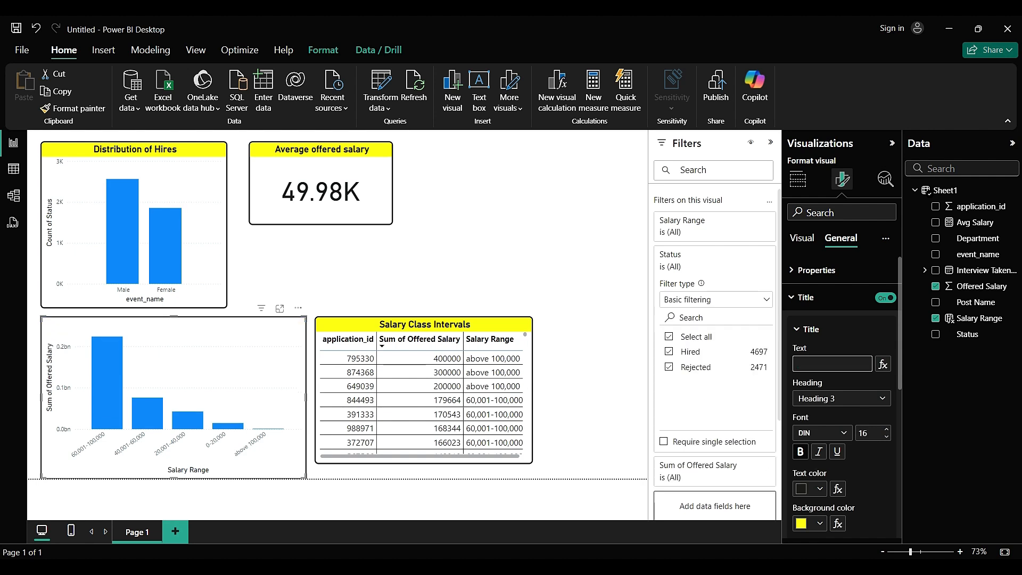
type("Offered Salary Ranges")
left_click(585, 341)
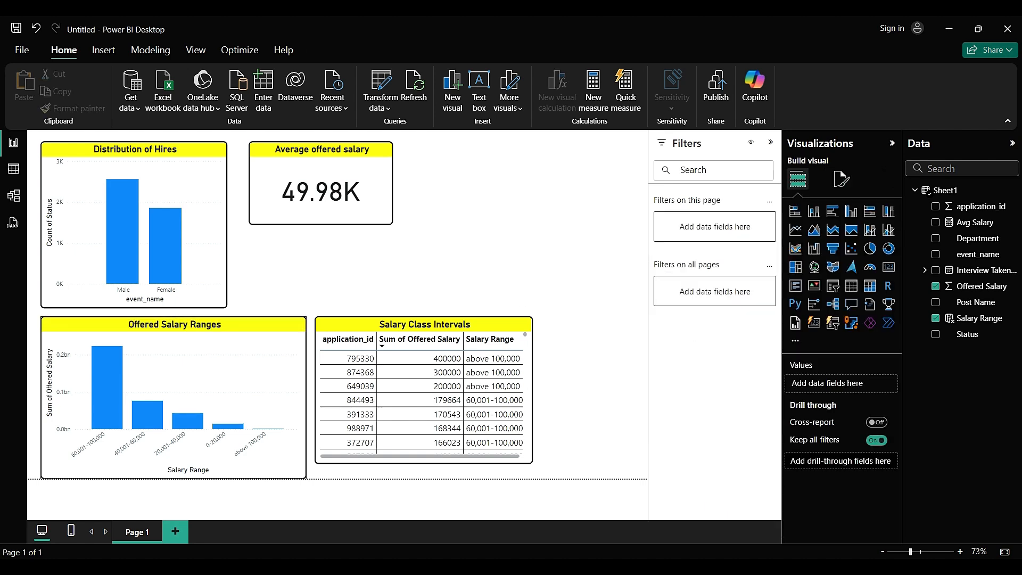
Step: Turn off the Y-axis title on the Offered Salary Ranges chart
left_click(256, 372)
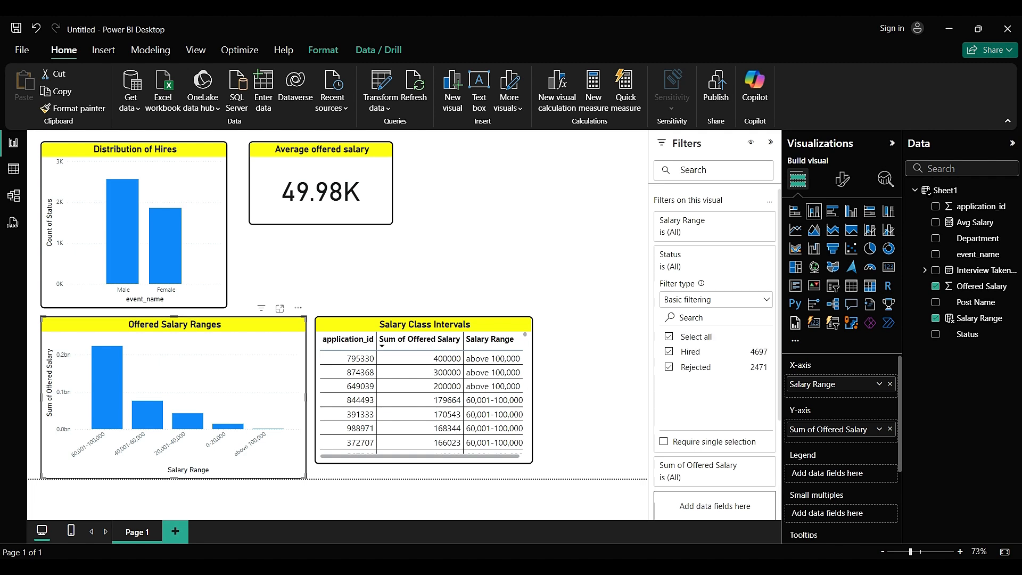
scroll(841, 437, "down", 1)
scroll(841, 436, "up", 1)
scroll(842, 436, "down", 2)
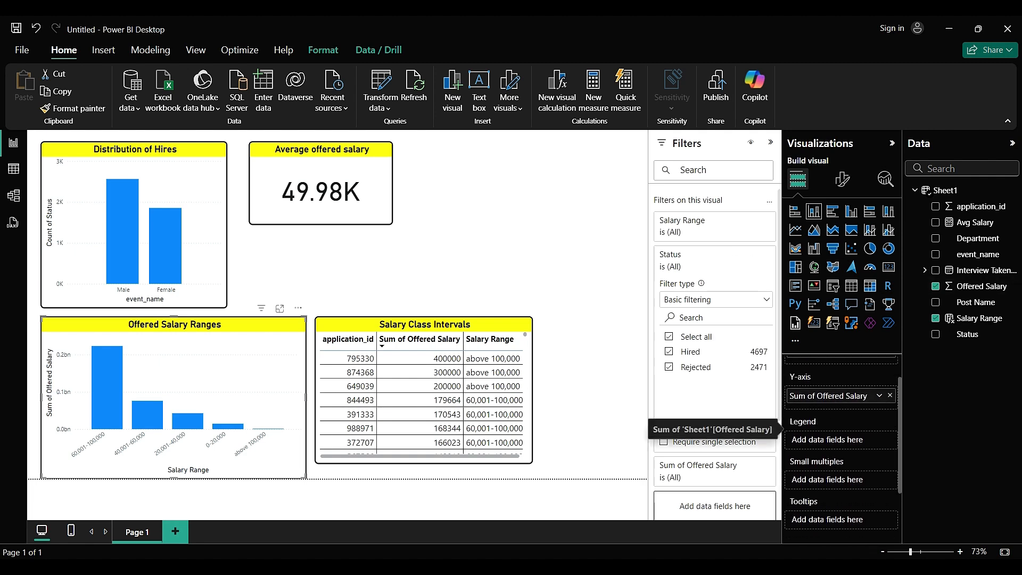
scroll(841, 437, "up", 1)
left_click(842, 178)
left_click(816, 297)
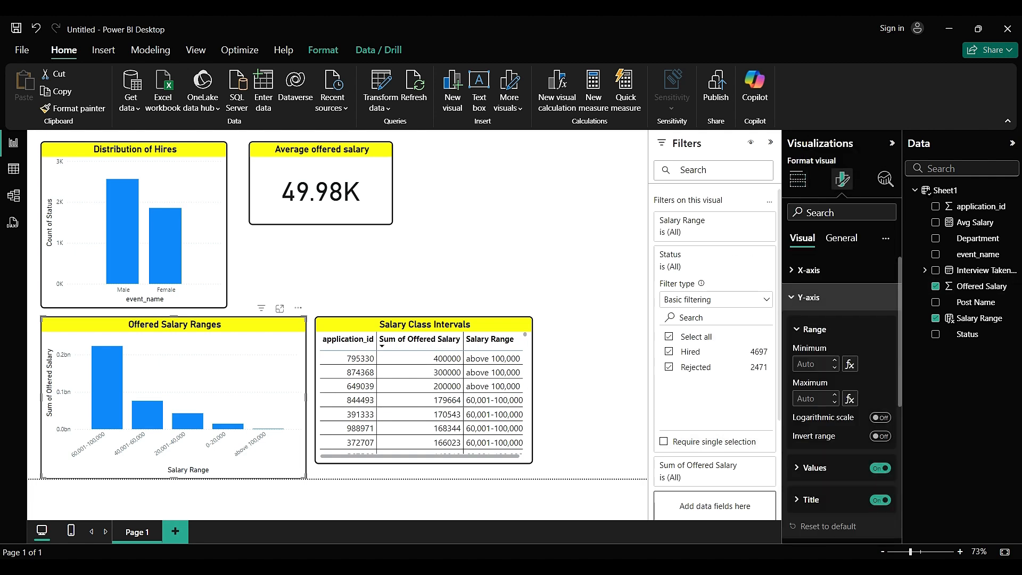
scroll(841, 373, "down", 1)
left_click(881, 433)
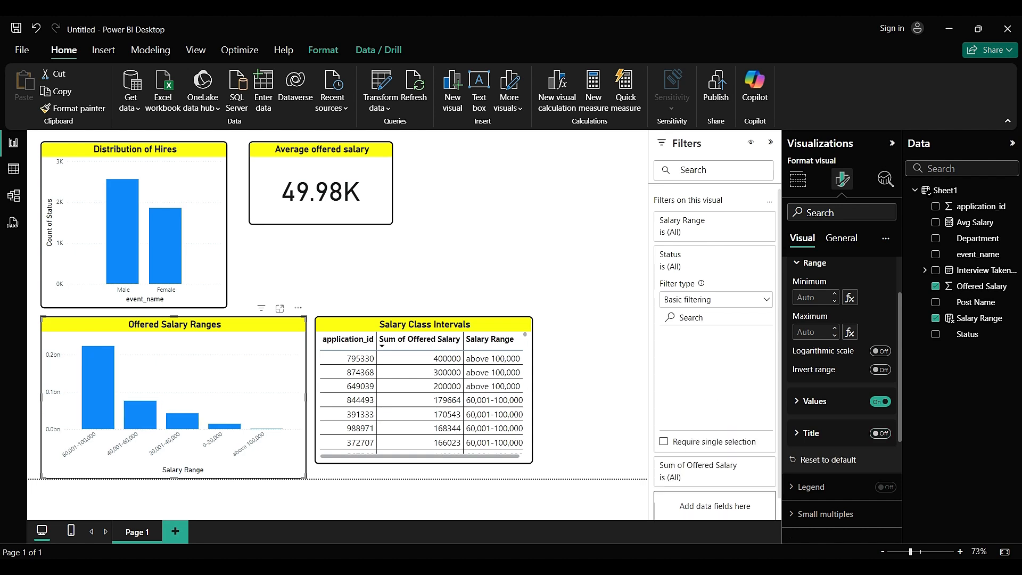
Step: Turn the Y-axis title of the Offered Salary Ranges chart back on and set its text to "Offered salary"
left_click(881, 434)
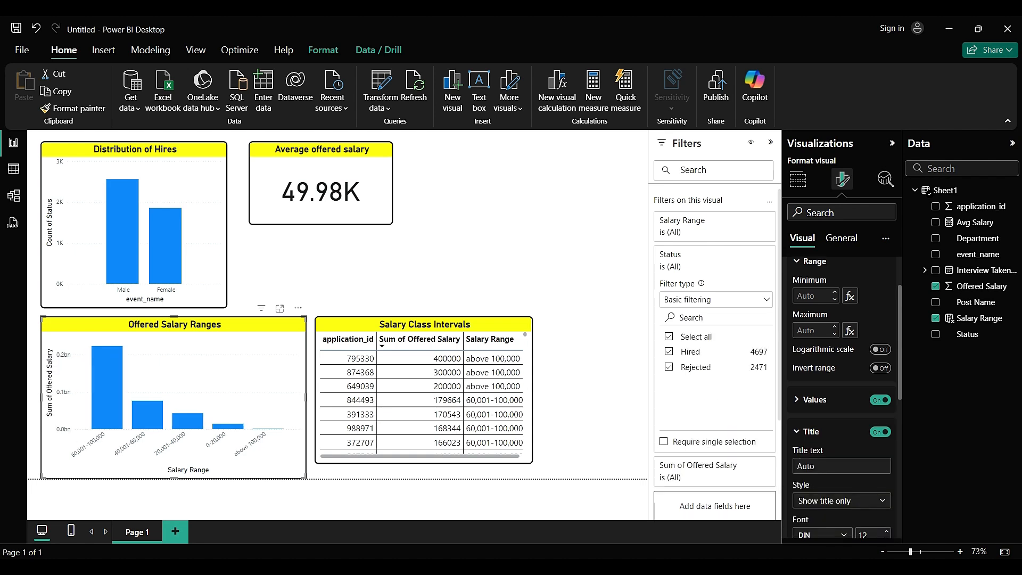
scroll(845, 397, "down", 1)
scroll(842, 399, "up", 1)
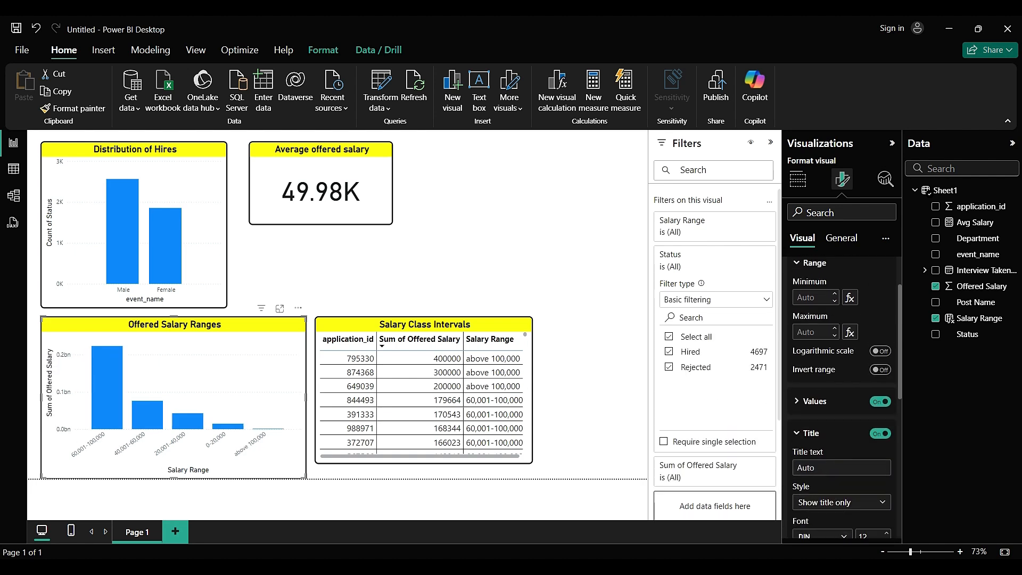
left_click(842, 467)
type("offered saka")
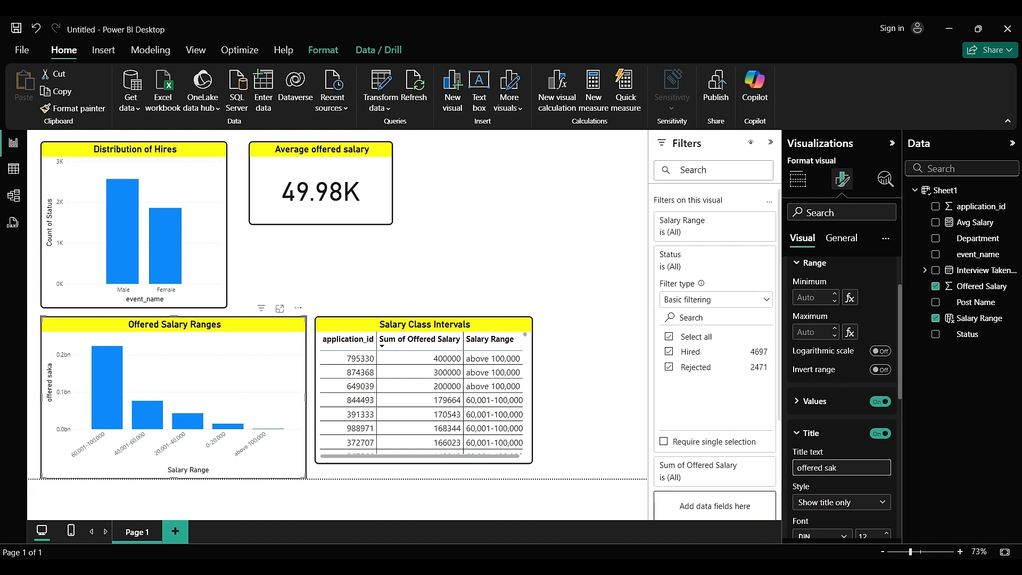
key("BackSpace")
key("BackSpace")
type("lary")
scroll(841, 399, "down", 1)
left_click(802, 388)
key("BackSpace")
type("O")
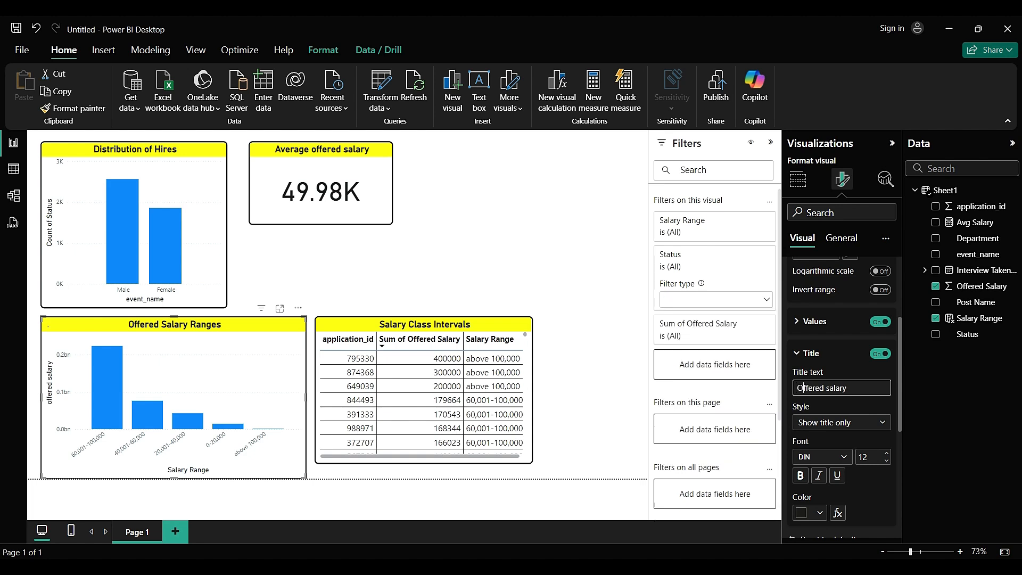
Step: Make the Y-axis title and Y-axis values of the Offered Salary Ranges chart bold
scroll(842, 399, "down", 2)
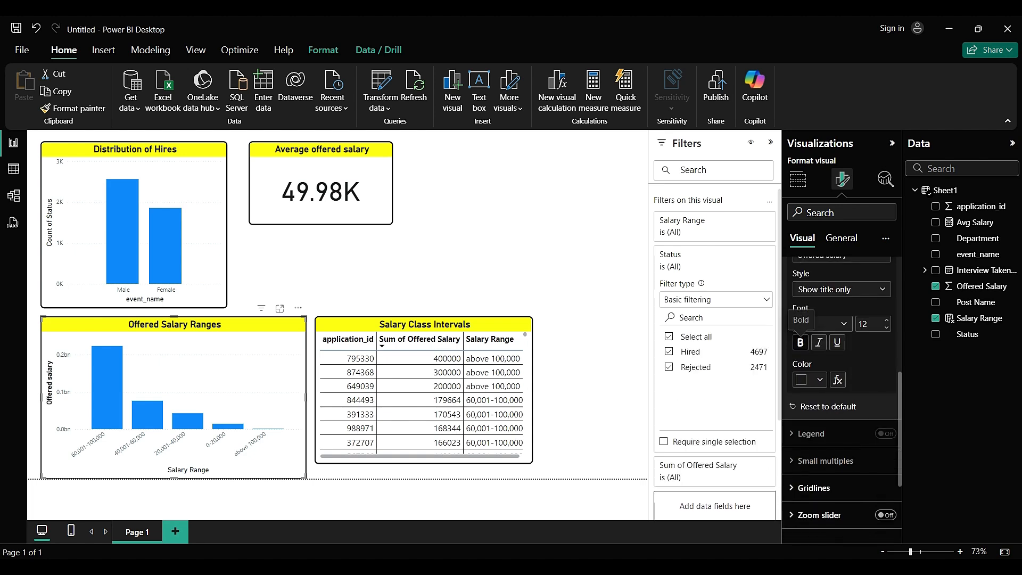
scroll(842, 400, "up", 2)
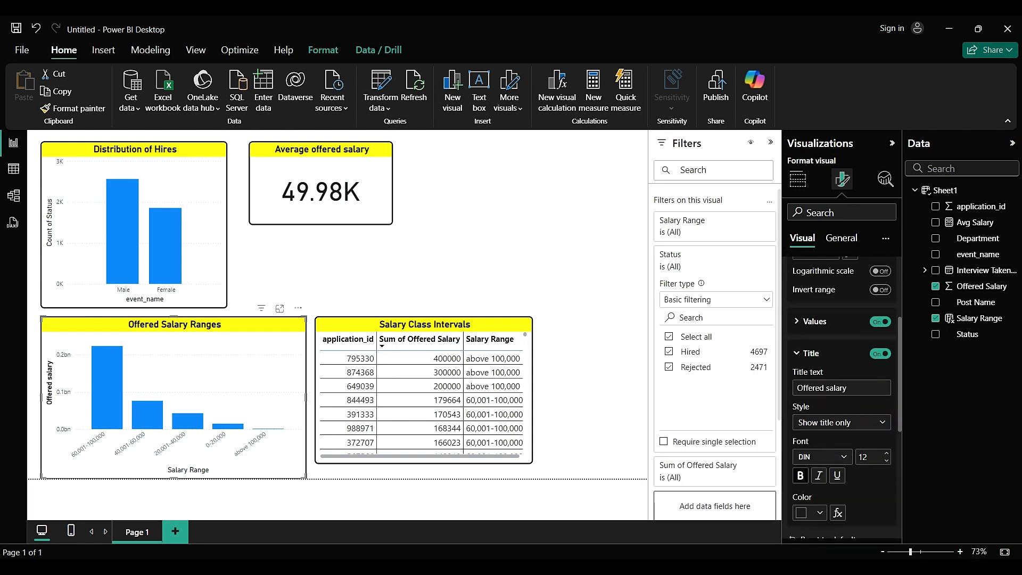
left_click(814, 322)
left_click(800, 375)
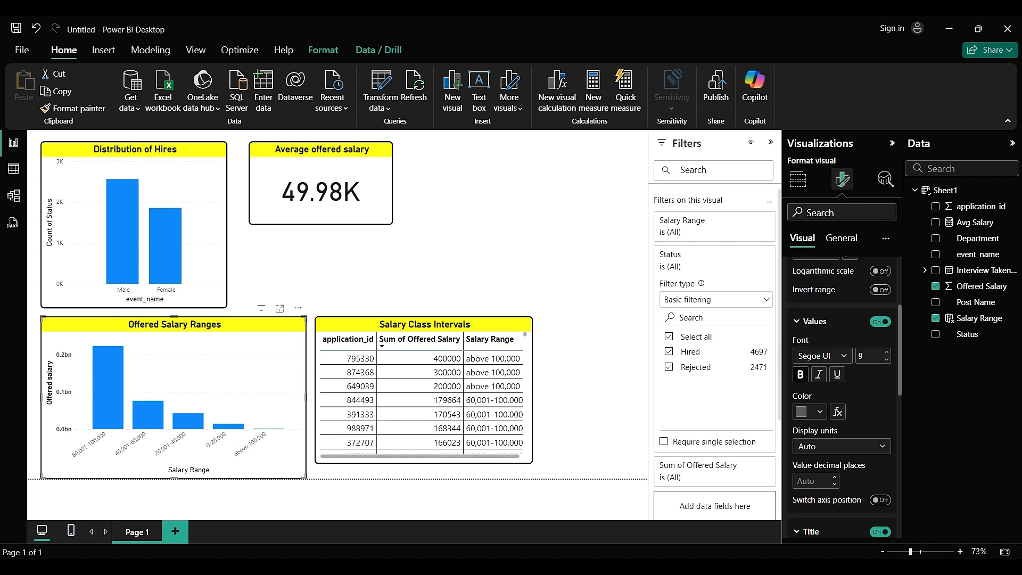
left_click(814, 321)
scroll(841, 396, "up", 1)
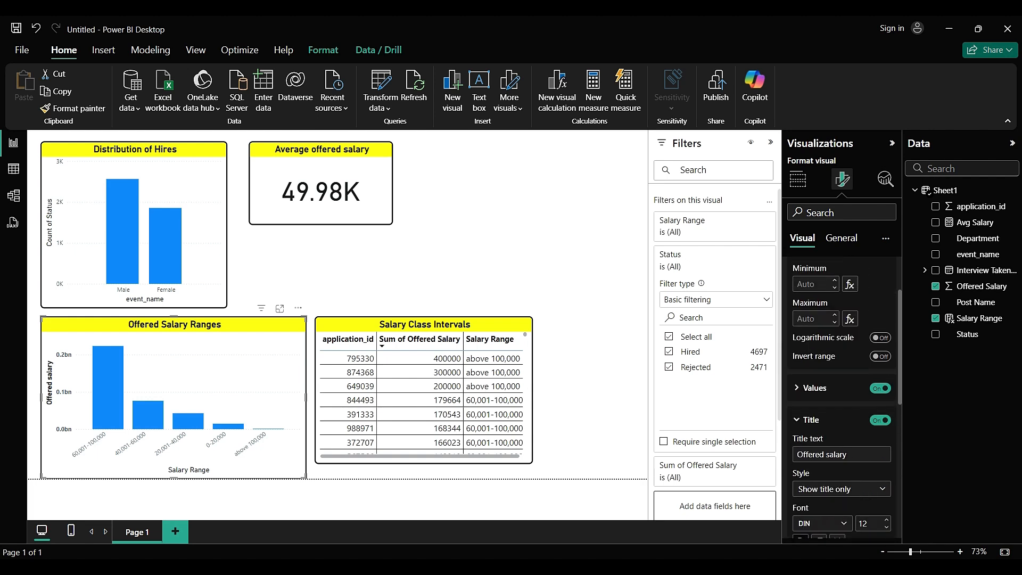
left_click(811, 420)
scroll(842, 397, "up", 1)
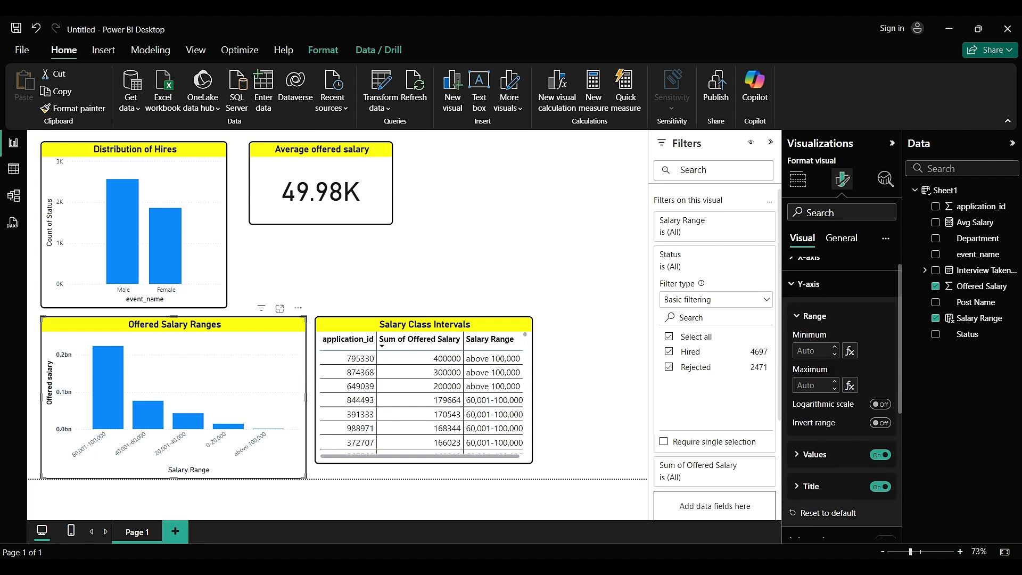
Step: Make the X-axis title and X-axis values of the Offered Salary Ranges chart bold
scroll(842, 397, "down", 2)
scroll(841, 397, "up", 2)
left_click(814, 329)
left_click(810, 298)
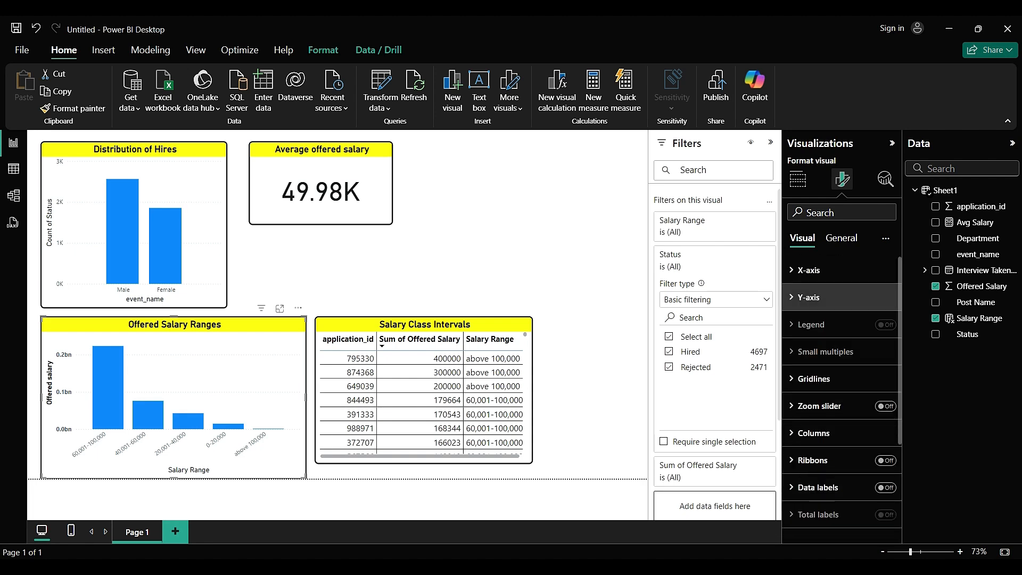
left_click(809, 271)
left_click(811, 486)
scroll(811, 485, "down", 2)
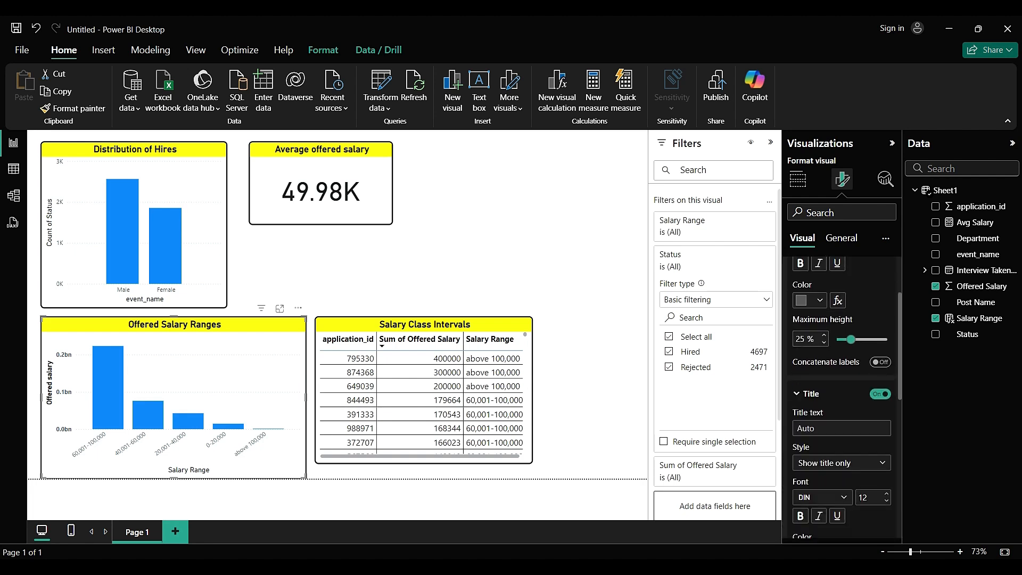
scroll(800, 408, "down", 1)
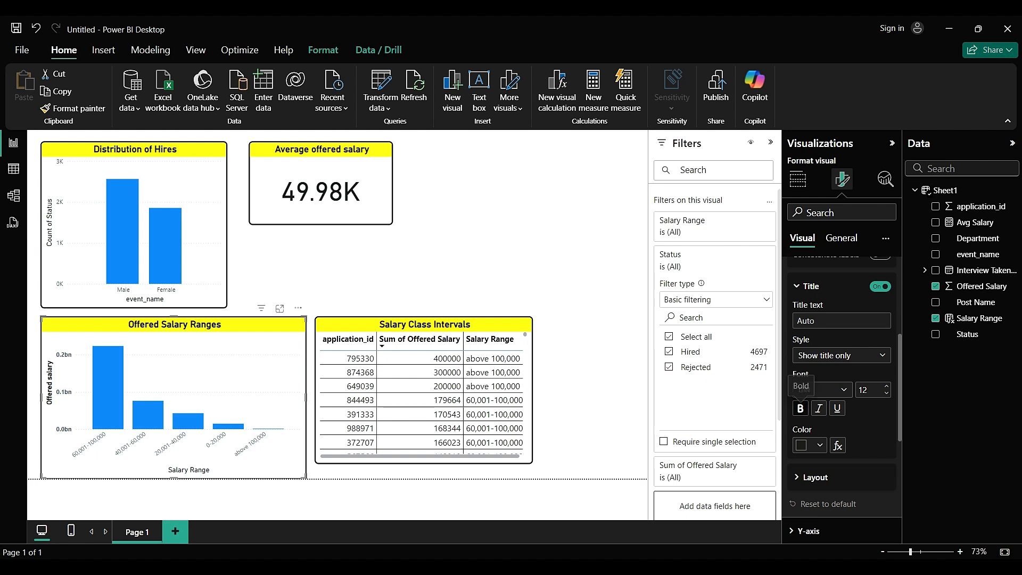
scroll(800, 409, "up", 2)
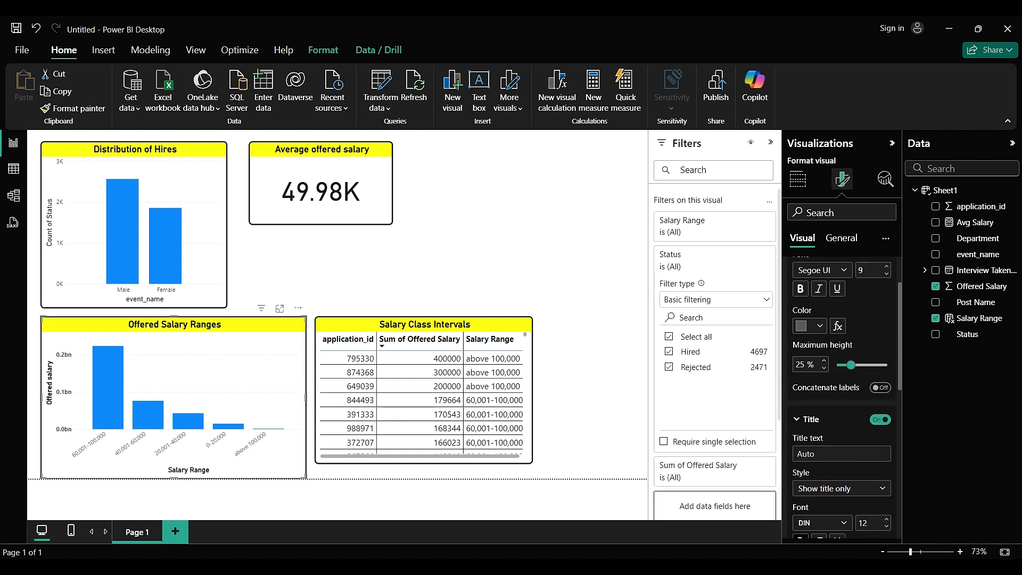
left_click(804, 419)
scroll(842, 394, "up", 1)
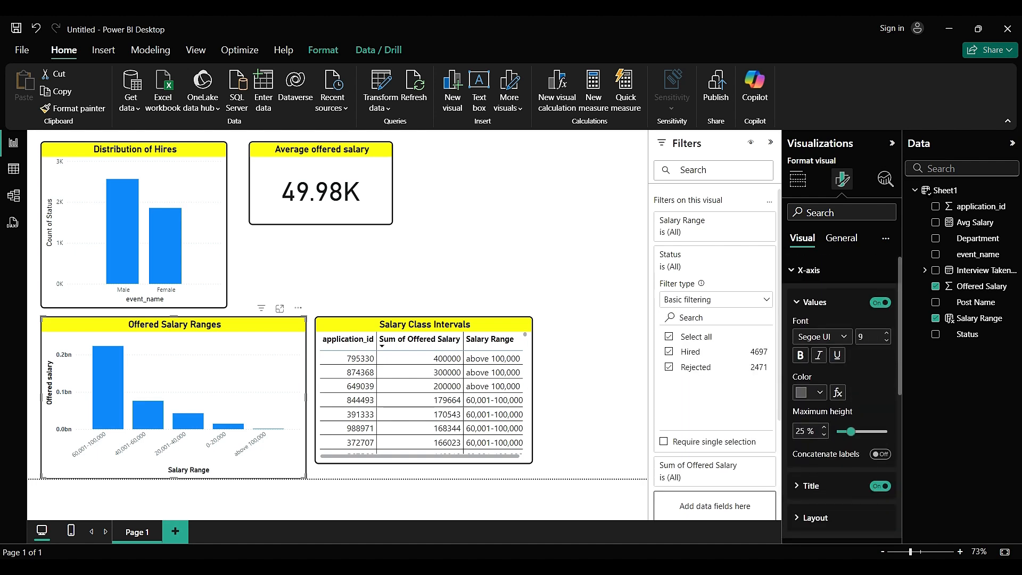
left_click(800, 355)
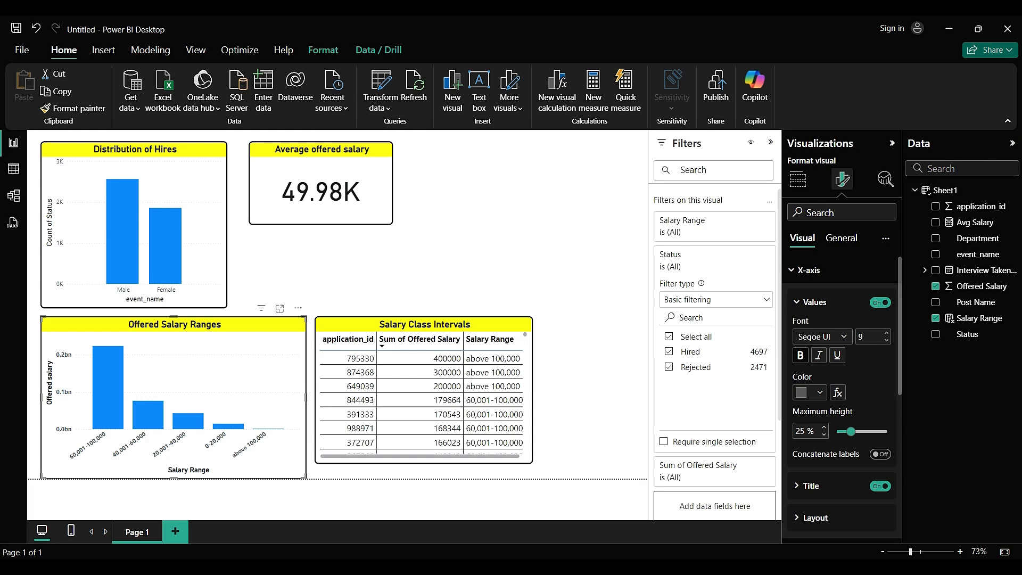
Step: Copy the formatting of the Offered Salary Ranges chart onto the Distribution of Hires chart with the Format painter
left_click(468, 269)
left_click(234, 367)
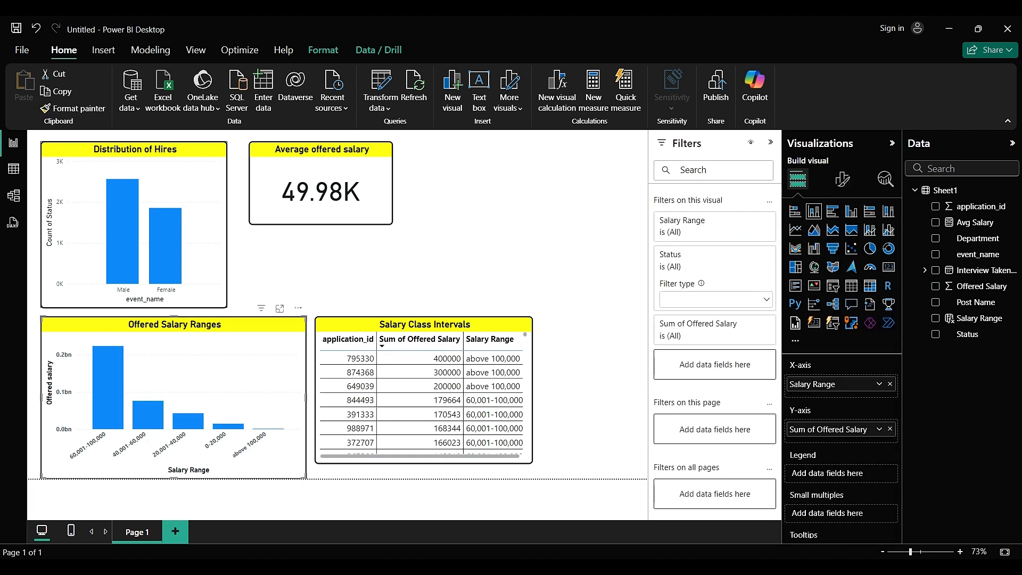
left_click(144, 218)
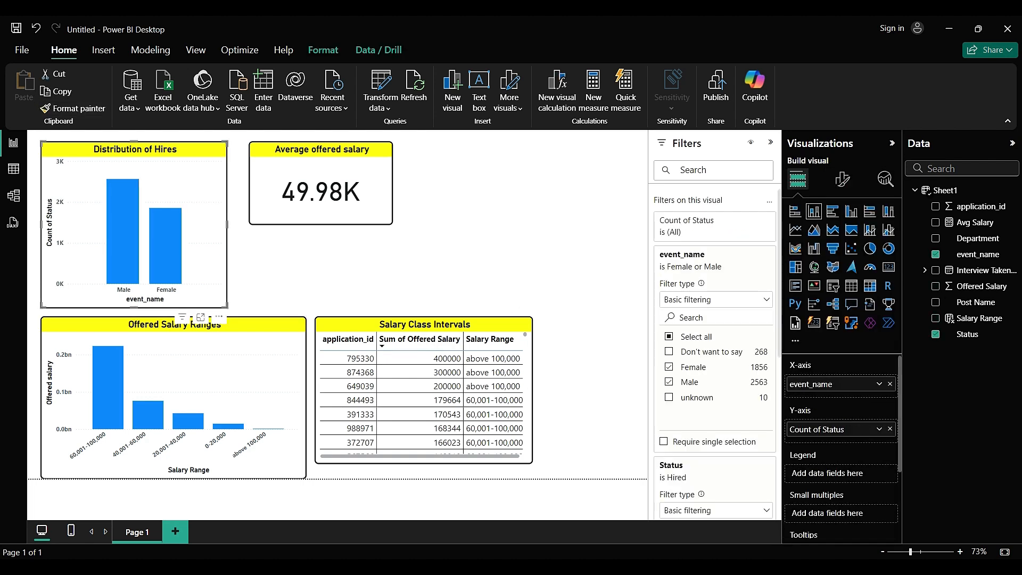
left_click(554, 290)
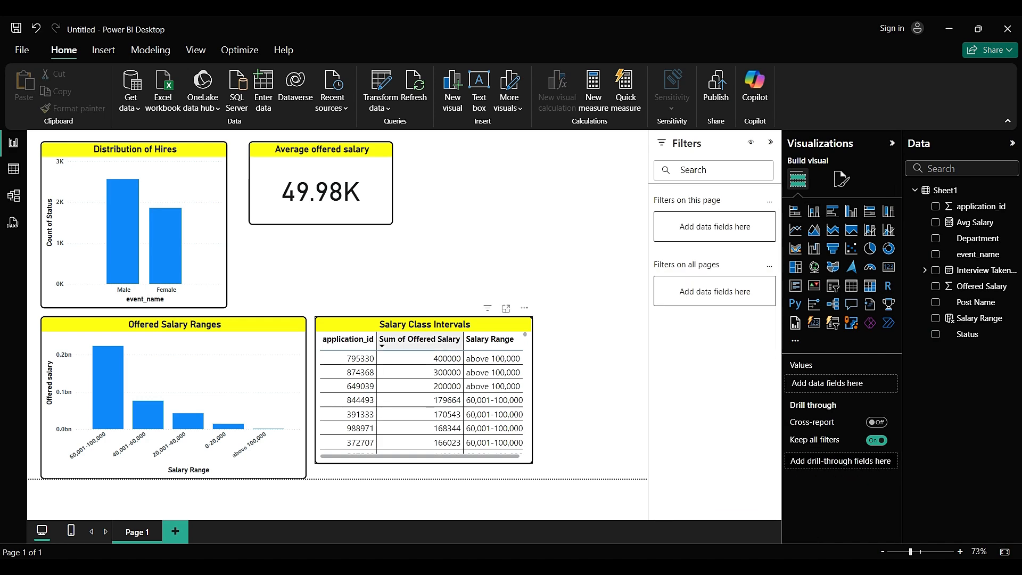
left_click(493, 325)
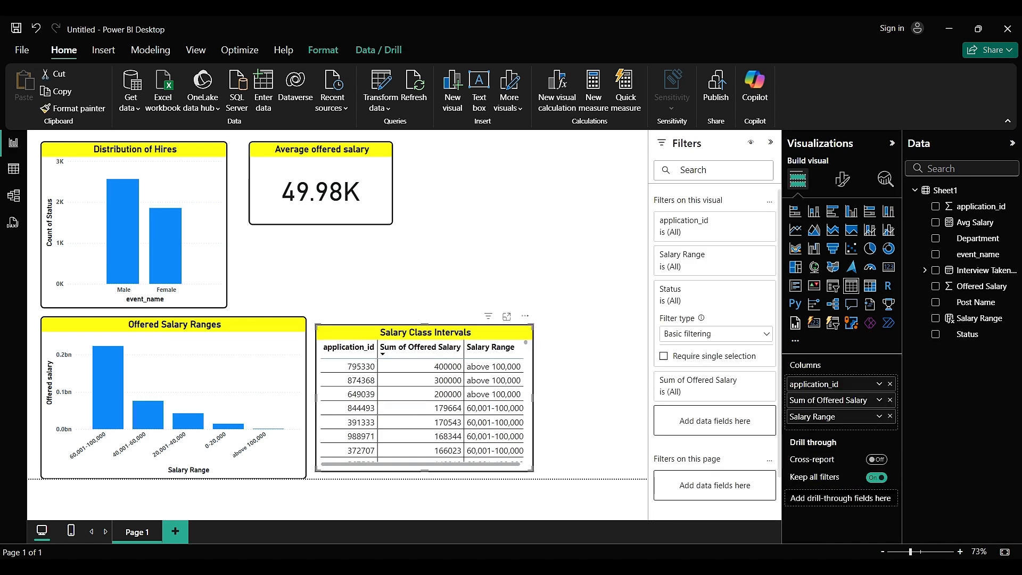
Step: Switch to Notepad and read the Departmental Analysis task in the list of analysis questions
key("alt+Tab")
left_click(11, 229)
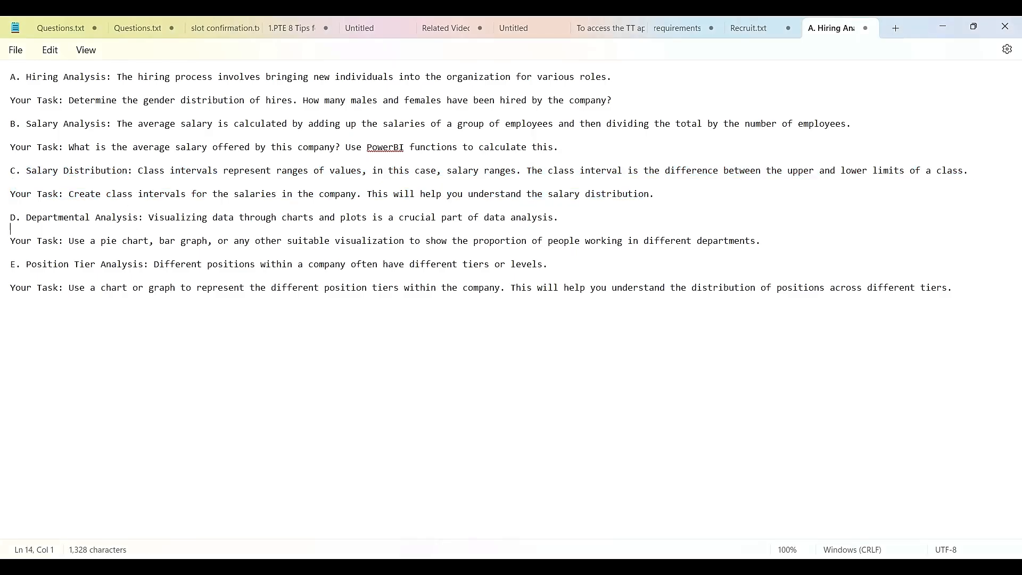
left_click_drag(25, 218, 538, 217)
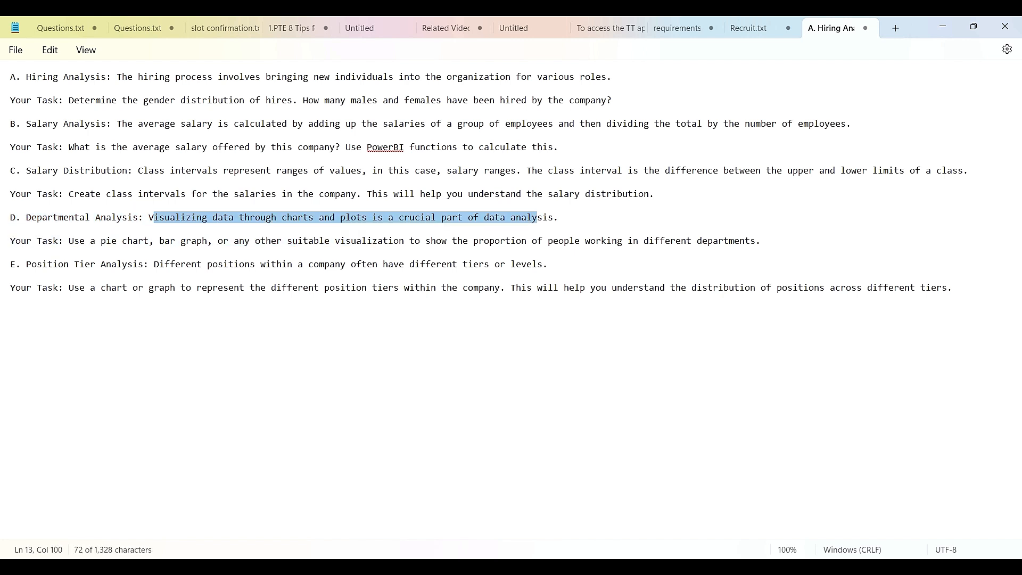
left_click_drag(25, 170, 128, 171)
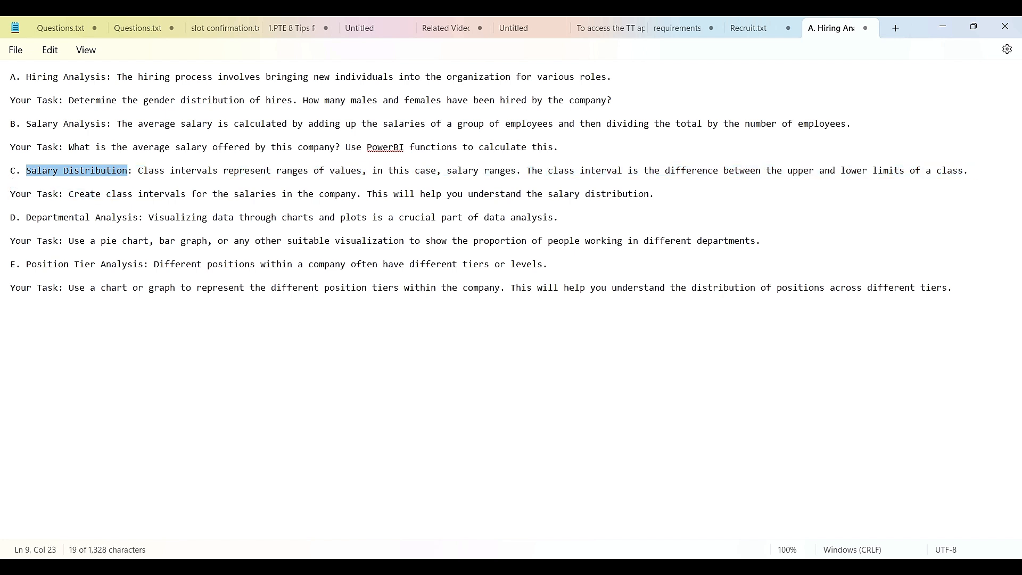
left_click_drag(30, 217, 563, 228)
left_click(564, 228)
left_click_drag(68, 241, 12, 264)
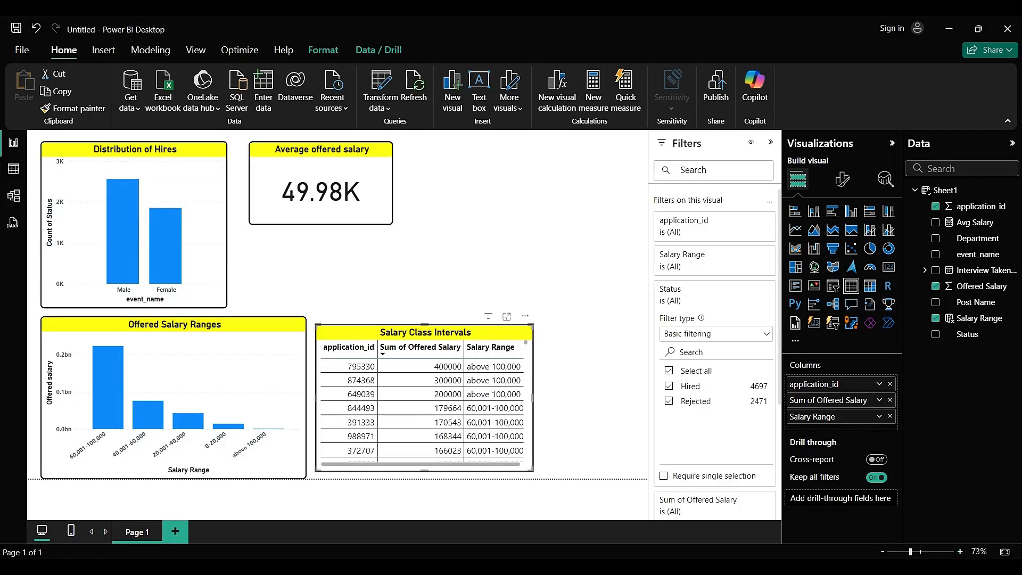
Step: Back in Power BI, move the Salary Class Intervals table beside the Average offered salary card and place a widened pie chart in the freed space
left_click_drag(425, 330, 524, 149)
left_click(511, 373)
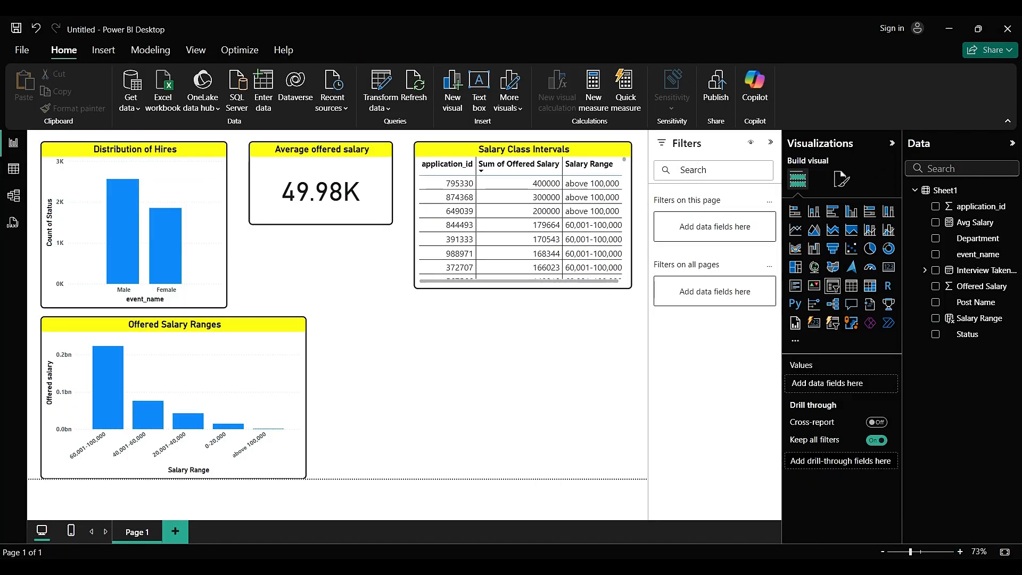
left_click(870, 248)
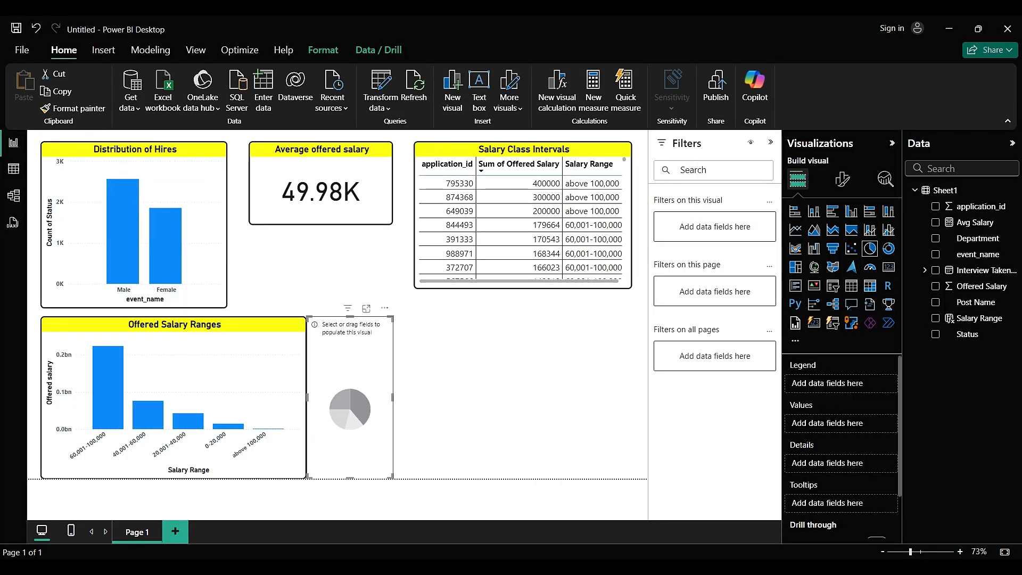
left_click_drag(393, 398, 538, 397)
left_click_drag(506, 383, 520, 375)
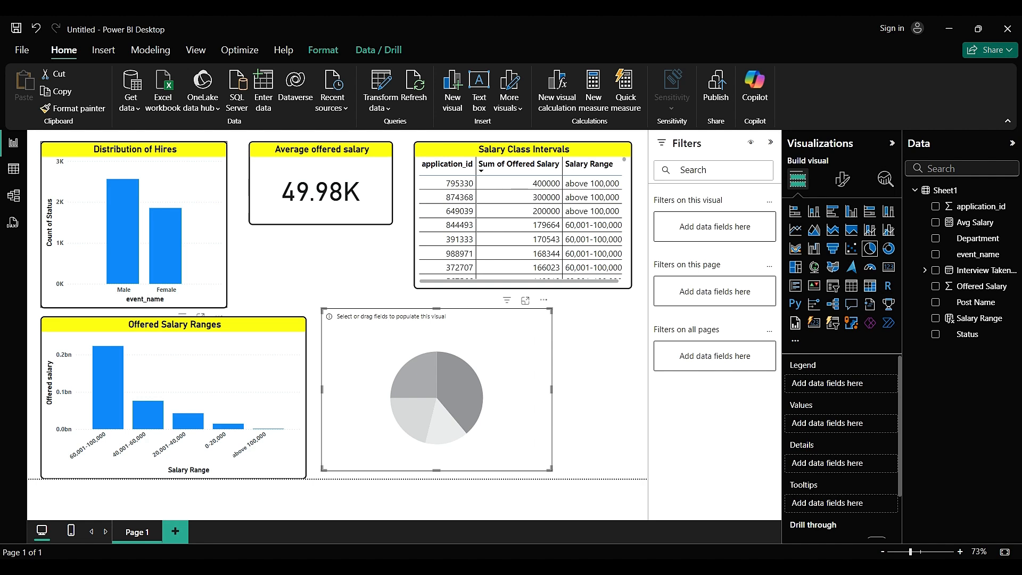
Step: Copy the formatting of the Distribution of Hires chart onto the empty pie chart
left_click(198, 191)
left_click(73, 109)
left_click(436, 384)
Step: Fill the pie chart with the count of event_name by Department and filter it to the status Hired
left_click_drag(978, 238, 842, 384)
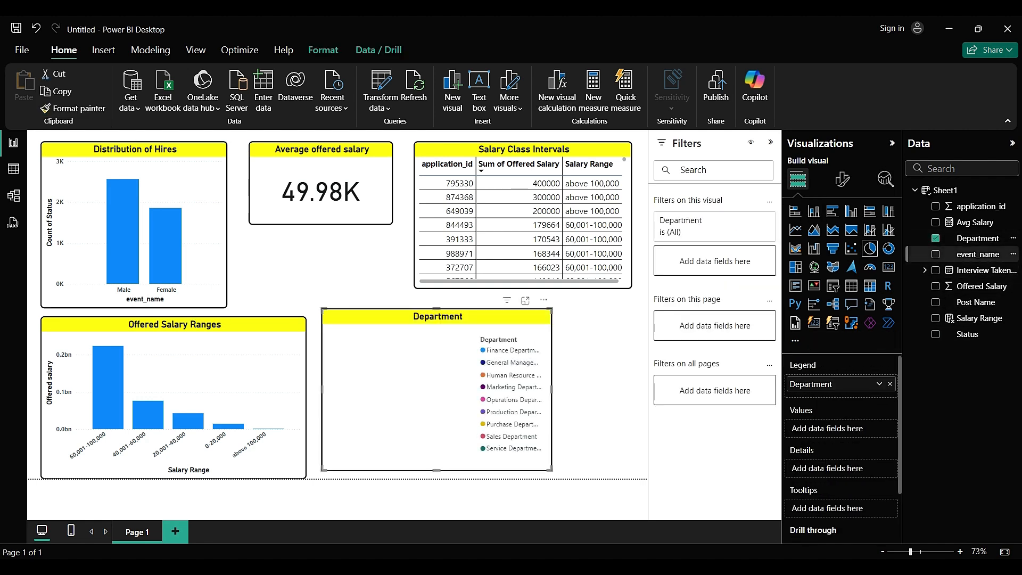
left_click_drag(978, 254, 841, 429)
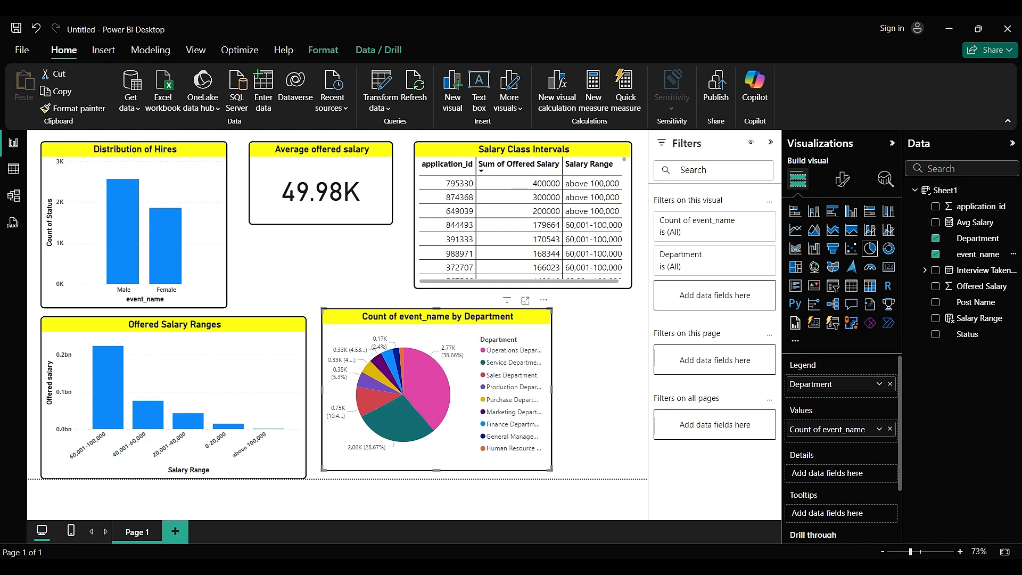
left_click_drag(967, 333, 714, 295)
left_click(669, 386)
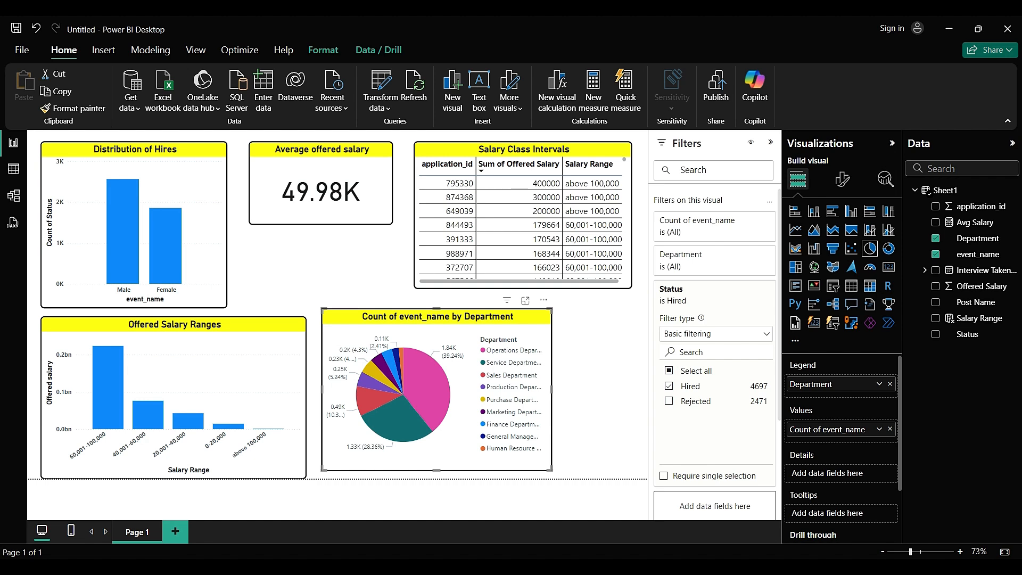
left_click(596, 383)
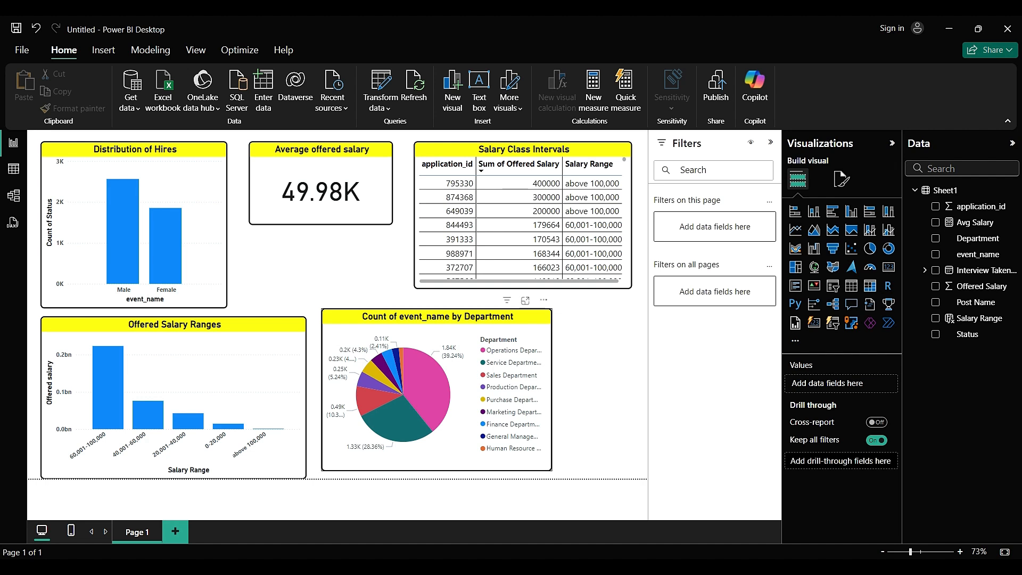
Step: Set the pie chart's detail label contents to Percent of total
left_click(464, 397)
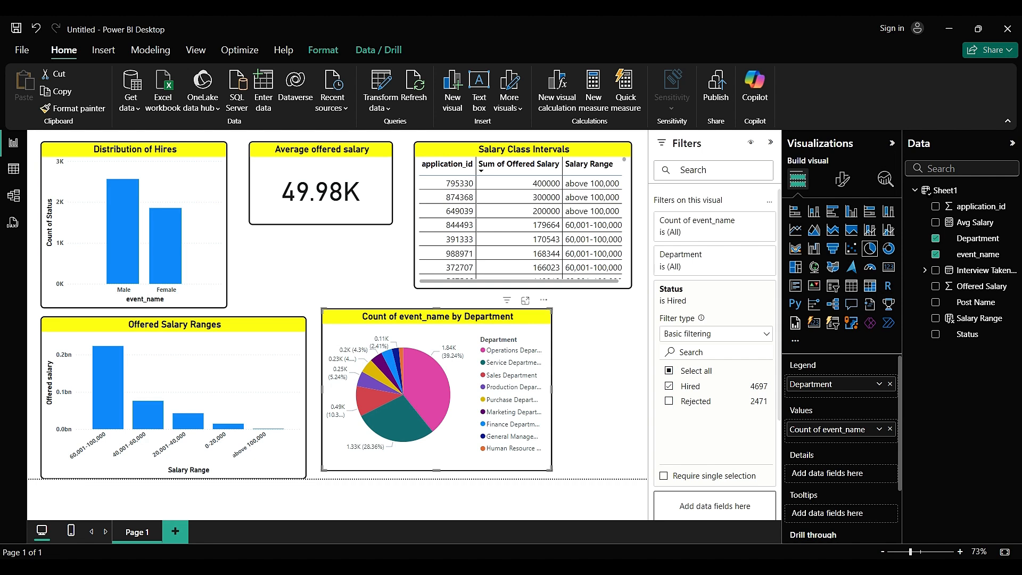
left_click(842, 179)
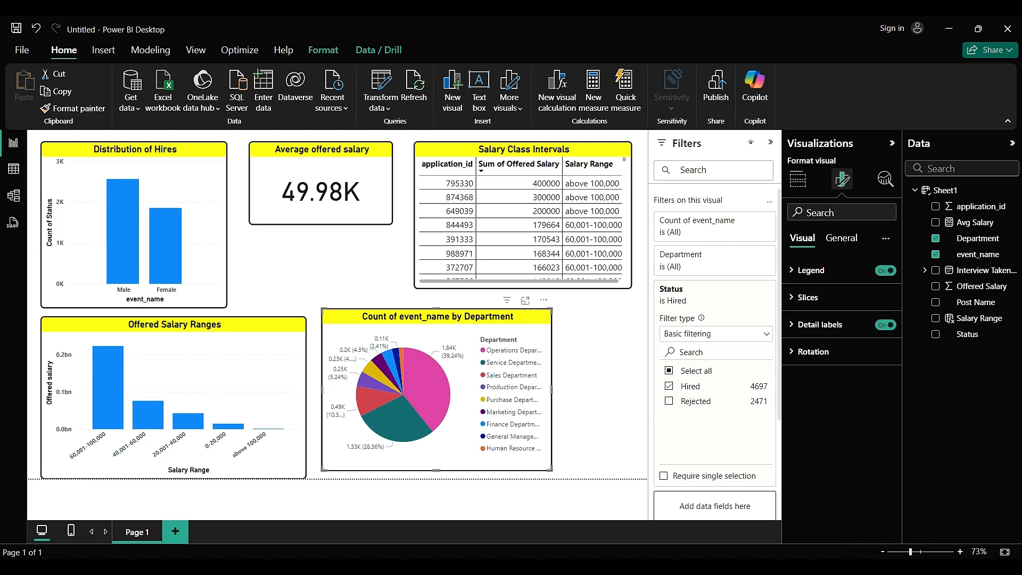
left_click(820, 324)
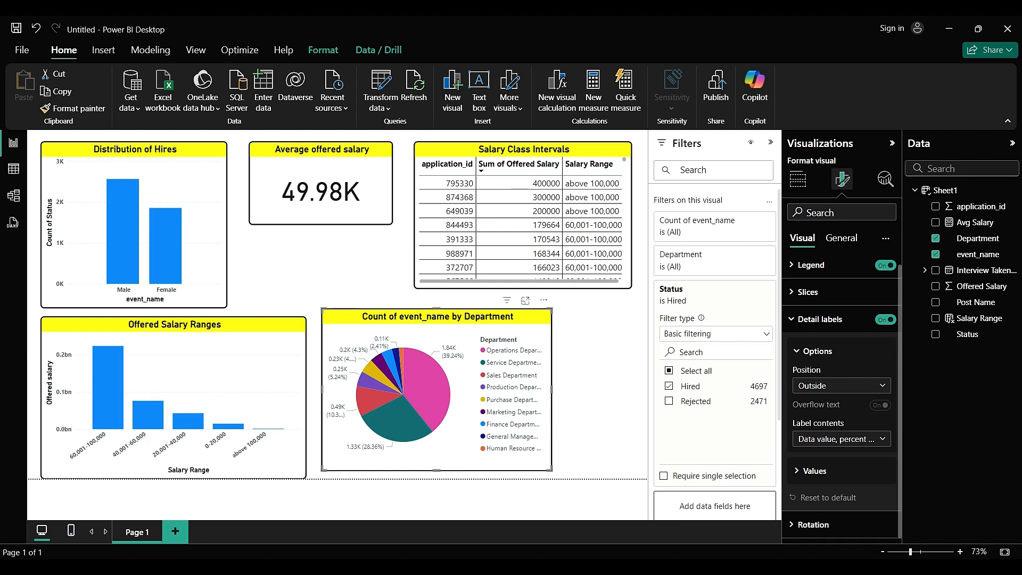
left_click(841, 439)
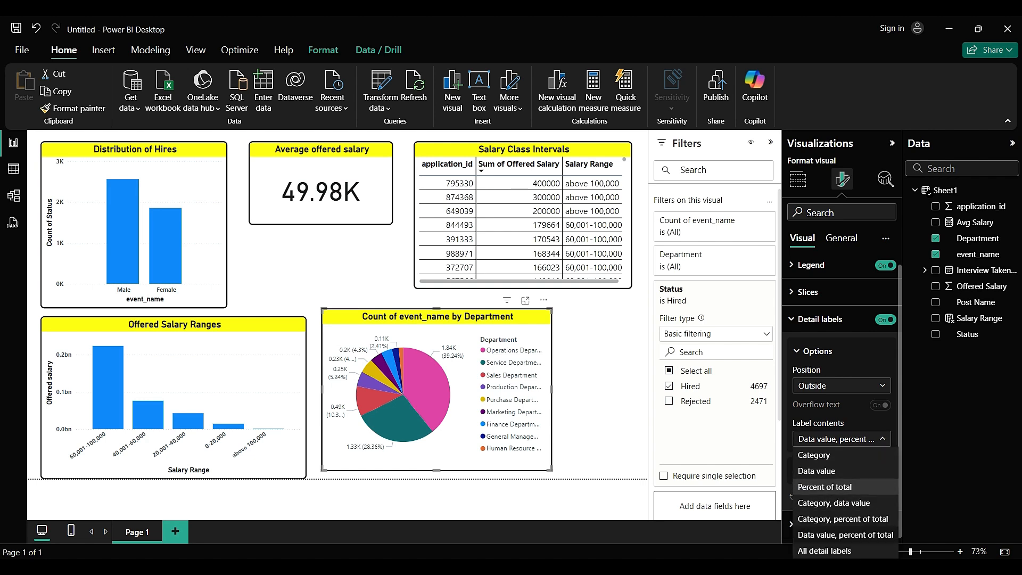
left_click(825, 486)
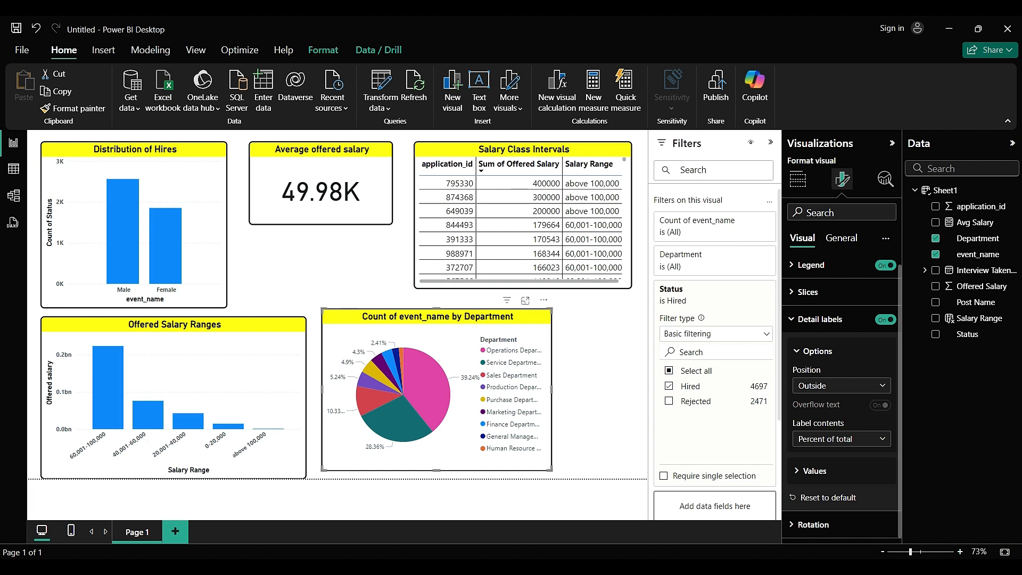
Step: Cross-highlight the page by the Service Department slice and by the Human Resource slice of the pie chart
left_click(397, 419)
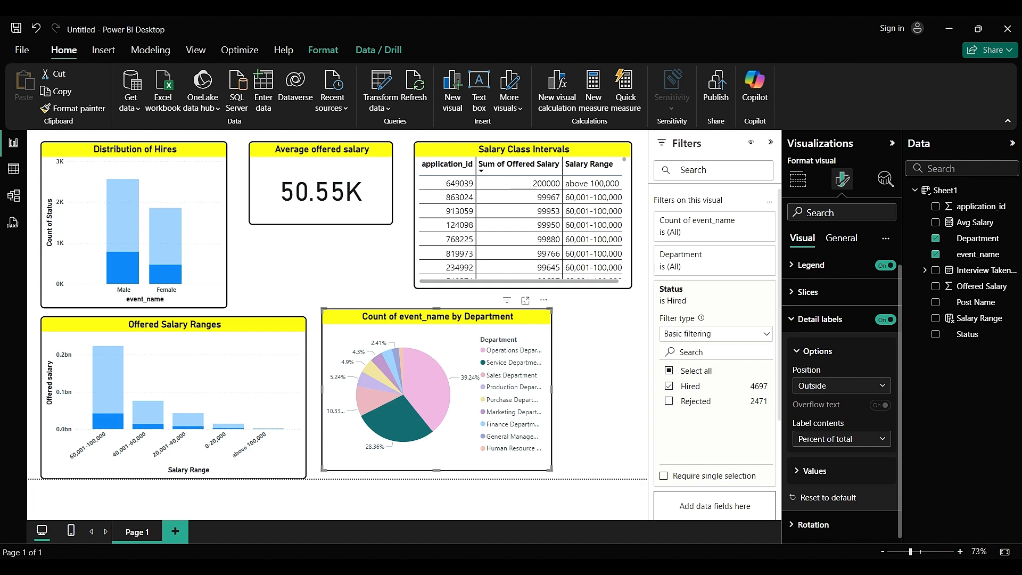
left_click(512, 448)
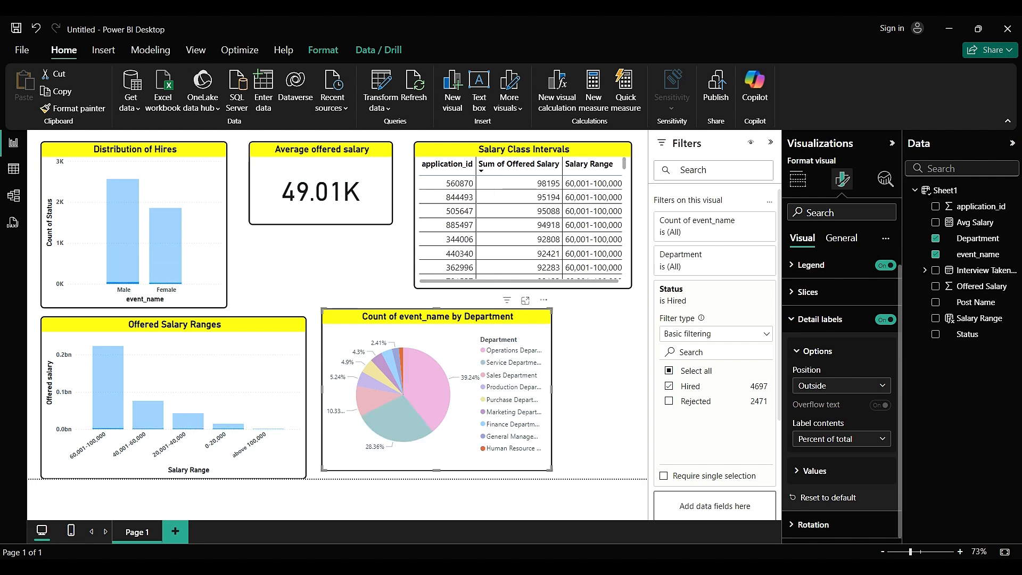
Step: Switch to the Notepad task list and review the Position Tier Analysis task about charting the different position tiers
key("alt+Tab")
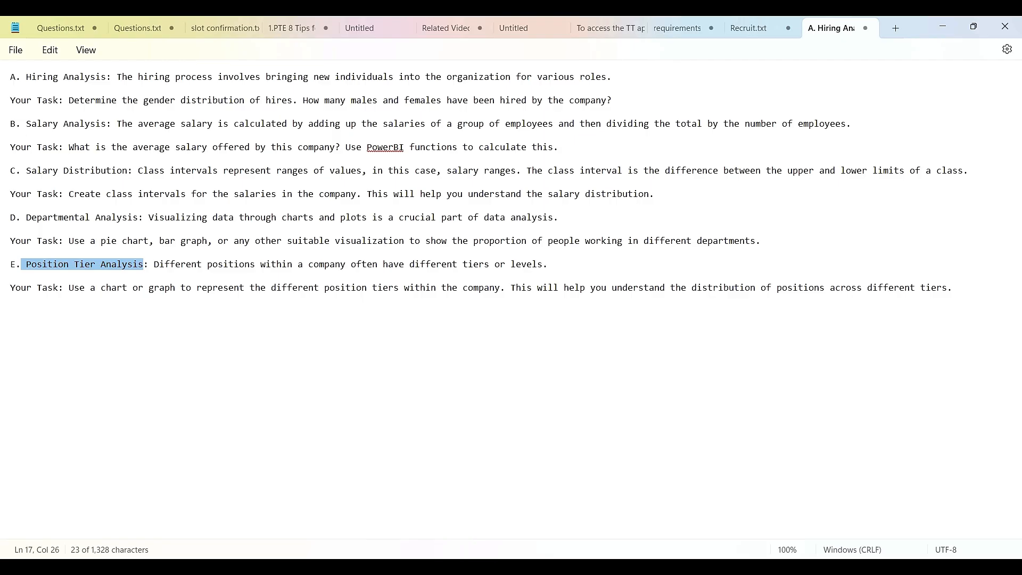
left_click_drag(154, 265, 558, 288)
left_click(388, 288)
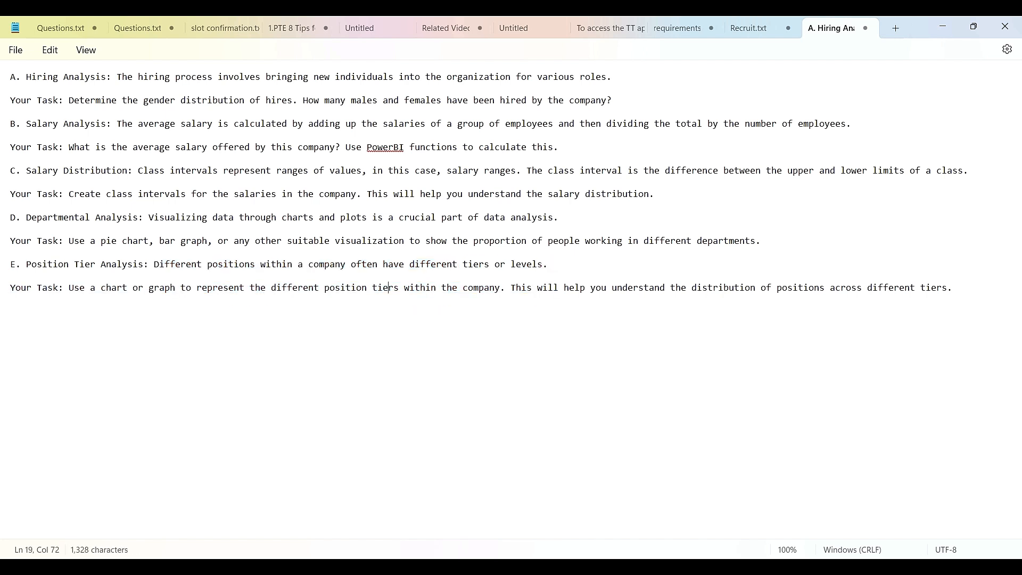
left_click_drag(69, 288, 367, 288)
left_click(382, 288)
left_click(367, 288)
Step: Back in Power BI, shrink the department pie chart and move it away from the Offered Salary Ranges chart
key("alt+Tab")
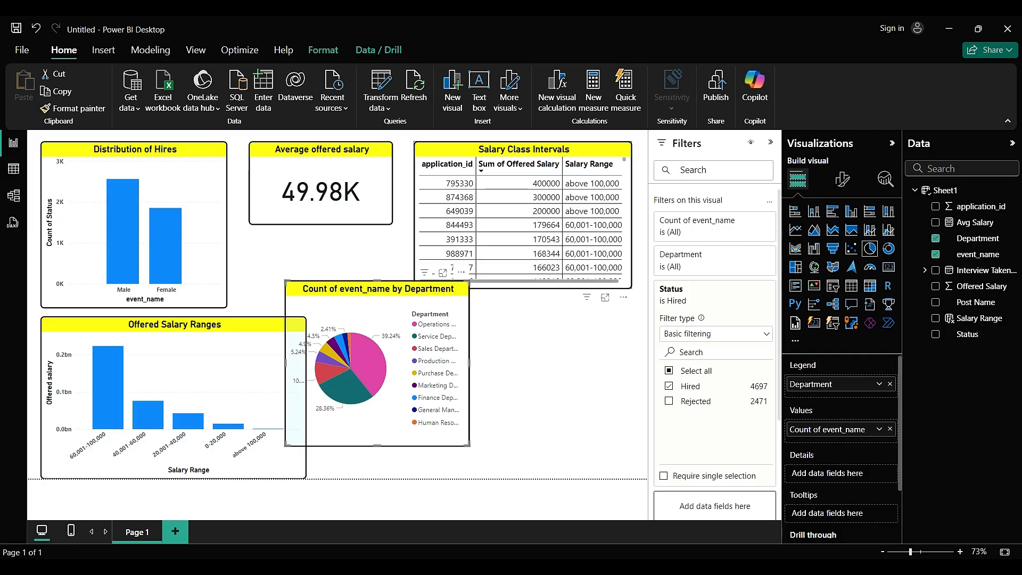
left_click_drag(469, 282, 487, 308)
left_click(421, 349)
left_click_drag(405, 332, 509, 346)
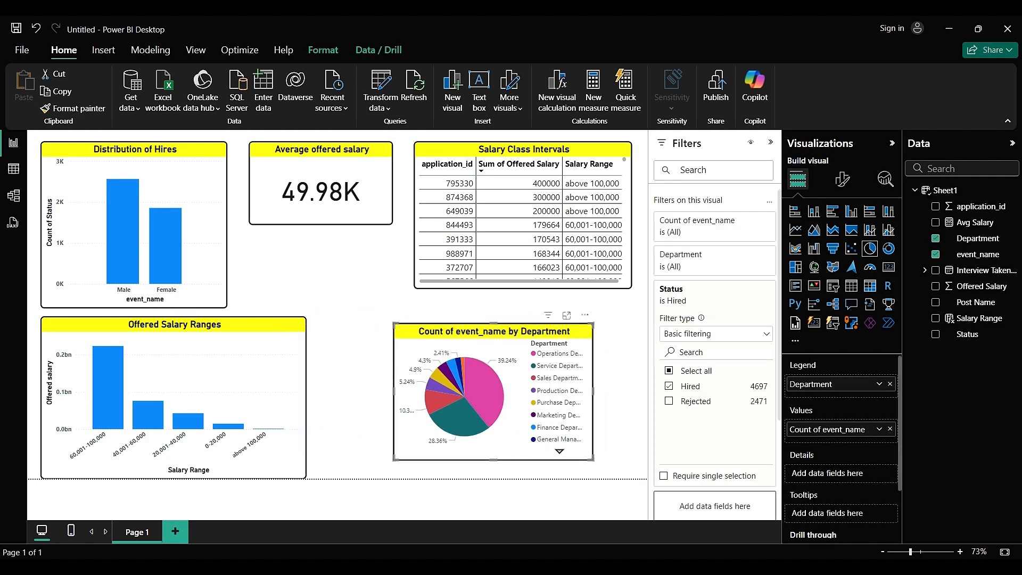
Step: Narrow the Offered Salary Ranges chart to the width of Distribution of Hires and fit the smaller pie chart beneath the Average offered salary card
left_click(266, 362)
left_click_drag(306, 318, 227, 318)
left_click_drag(429, 331, 263, 323)
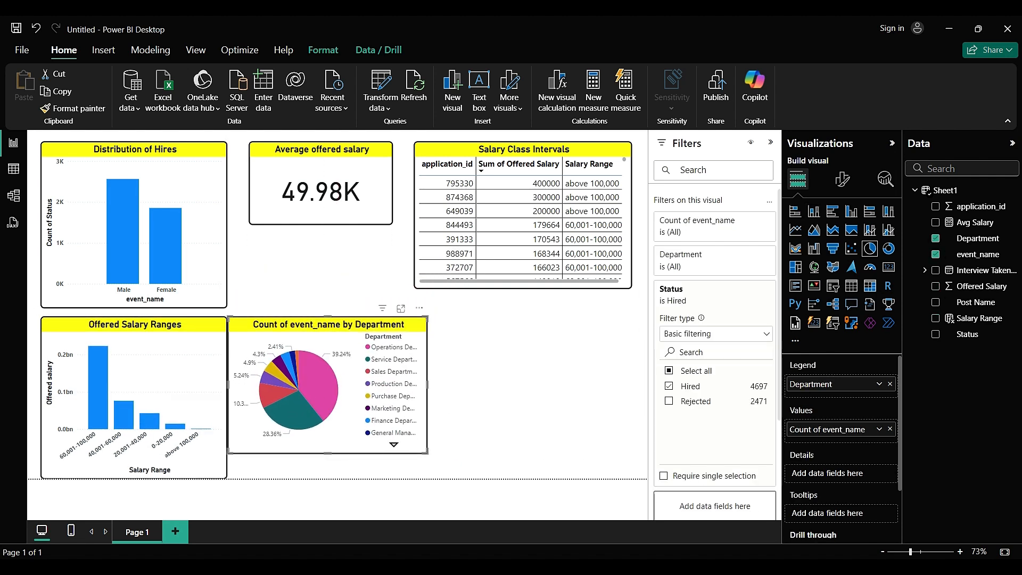
left_click_drag(369, 433, 352, 347)
left_click(501, 351)
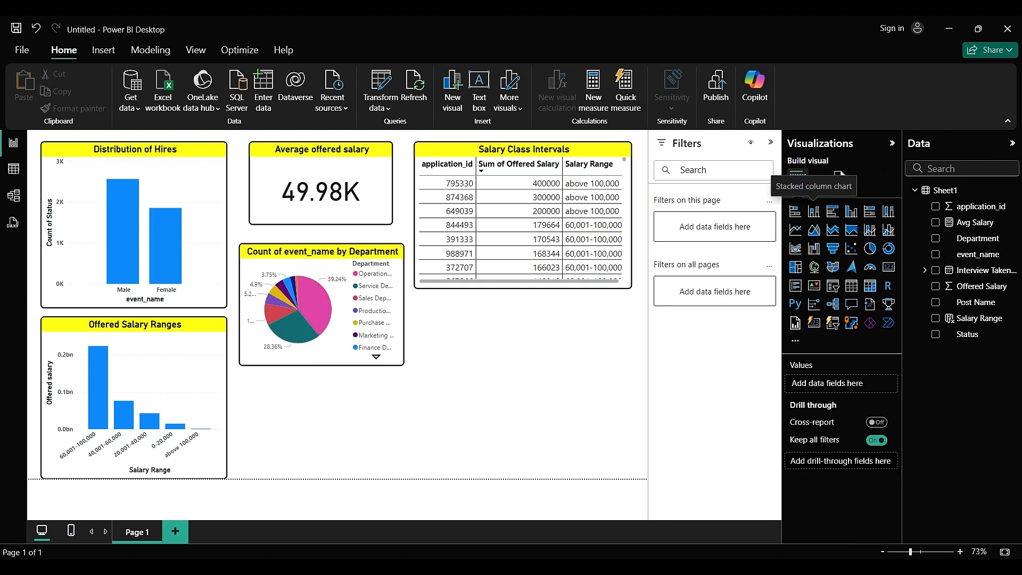
Step: Add a wide stacked column chart beside Offered Salary Ranges, with Post Name on the X-axis and the count of event_name on the Y-axis
left_click(814, 211)
left_click_drag(523, 341, 376, 442)
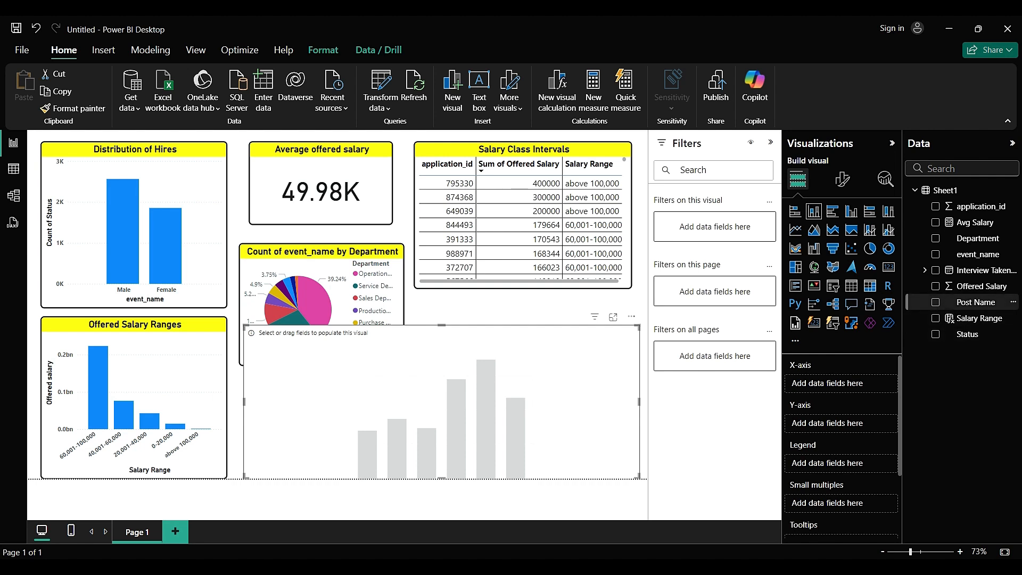
left_click_drag(976, 302, 820, 383)
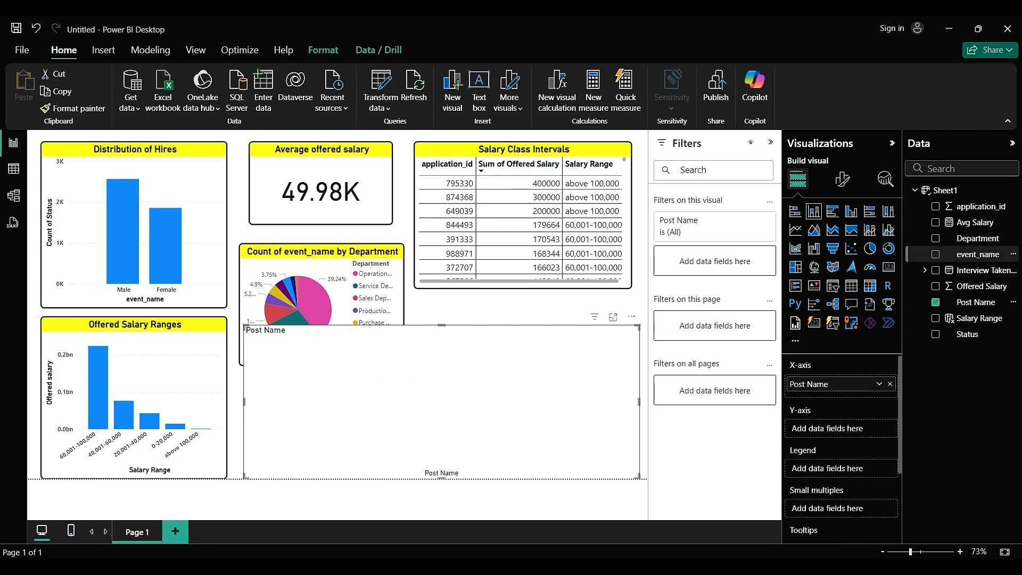
left_click_drag(978, 254, 799, 429)
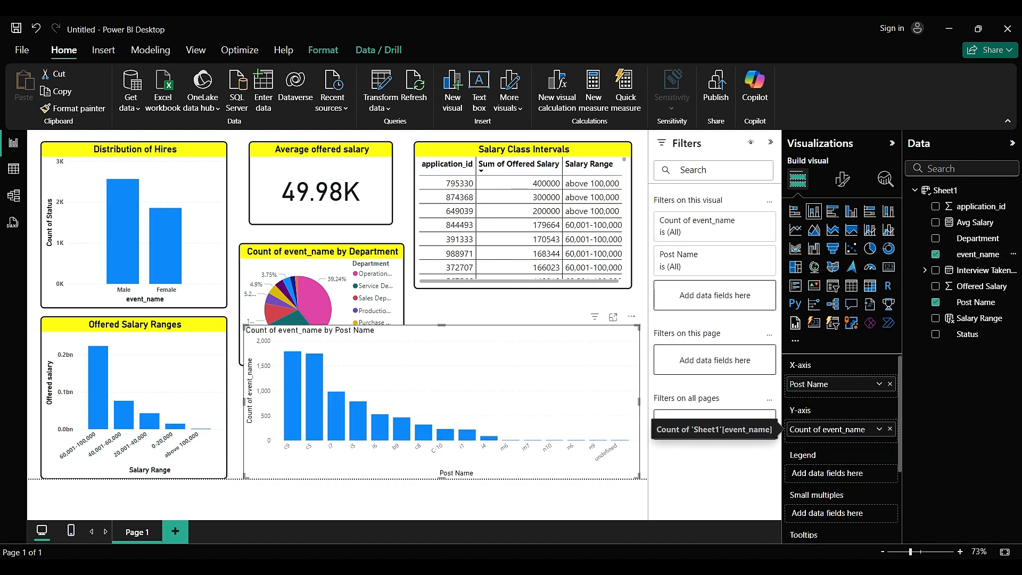
Step: Filter the Post Name column chart to the status Hired
left_click_drag(968, 334, 725, 295)
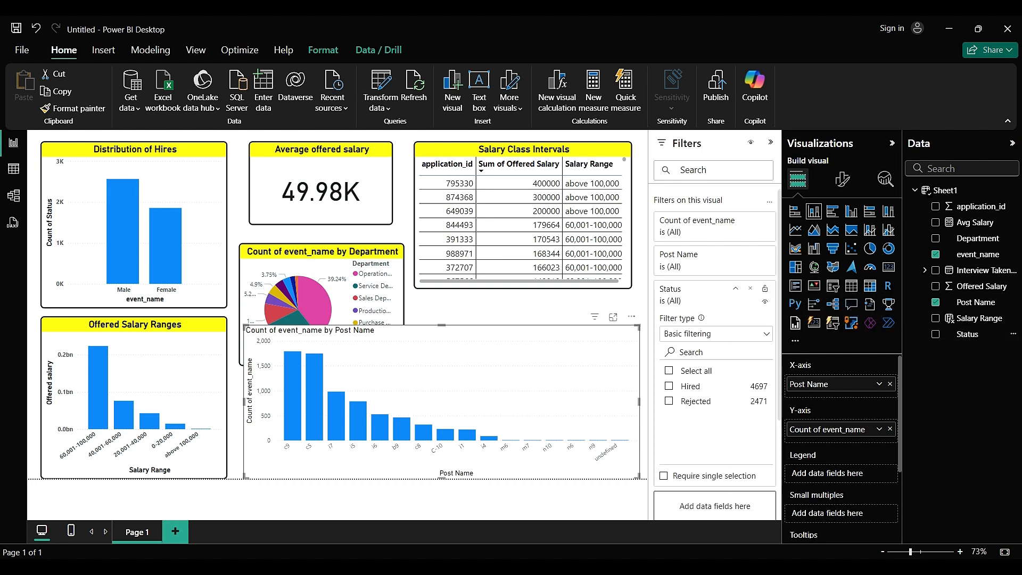
left_click(669, 386)
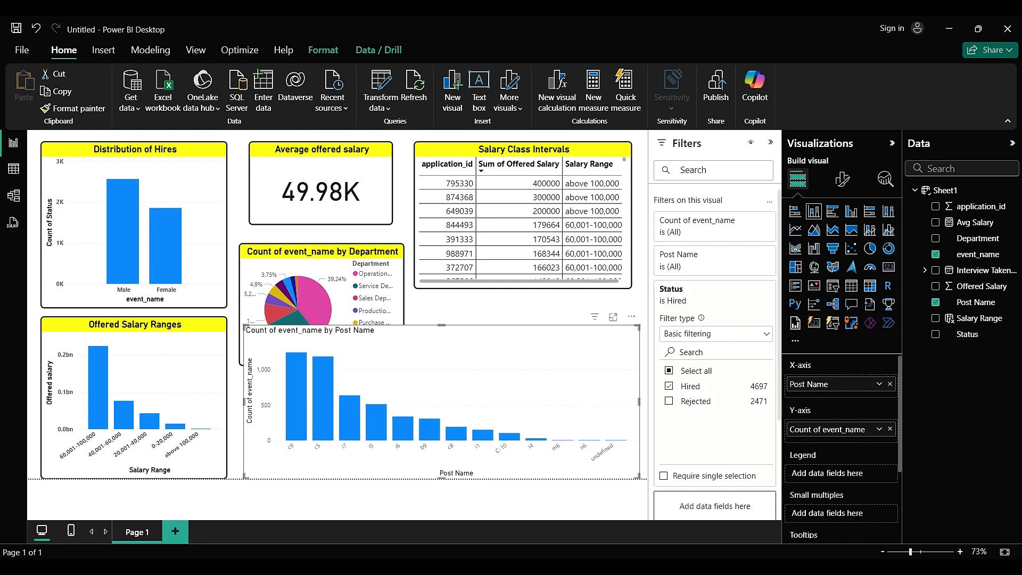
mouse_move(299, 382)
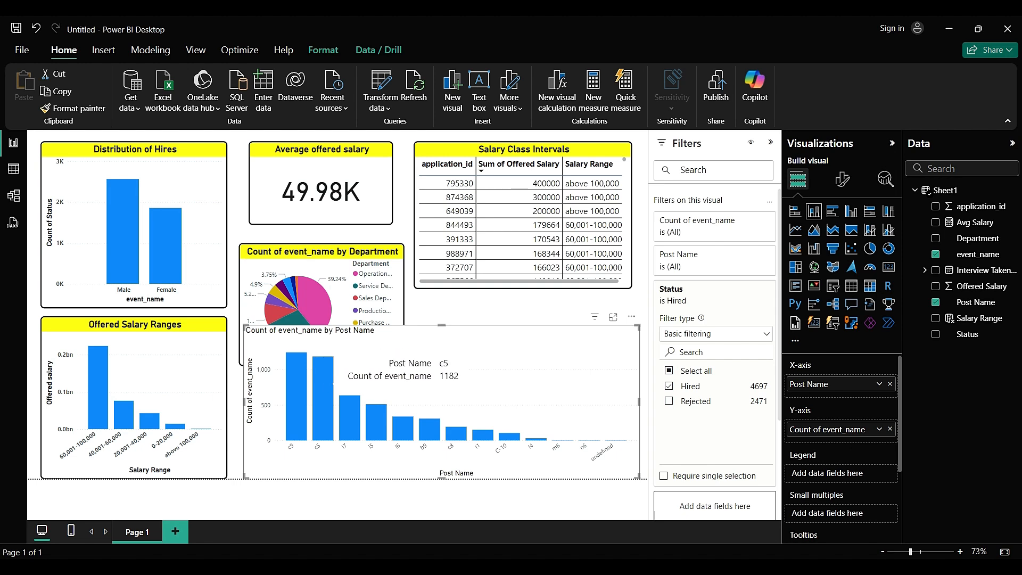
mouse_move(615, 440)
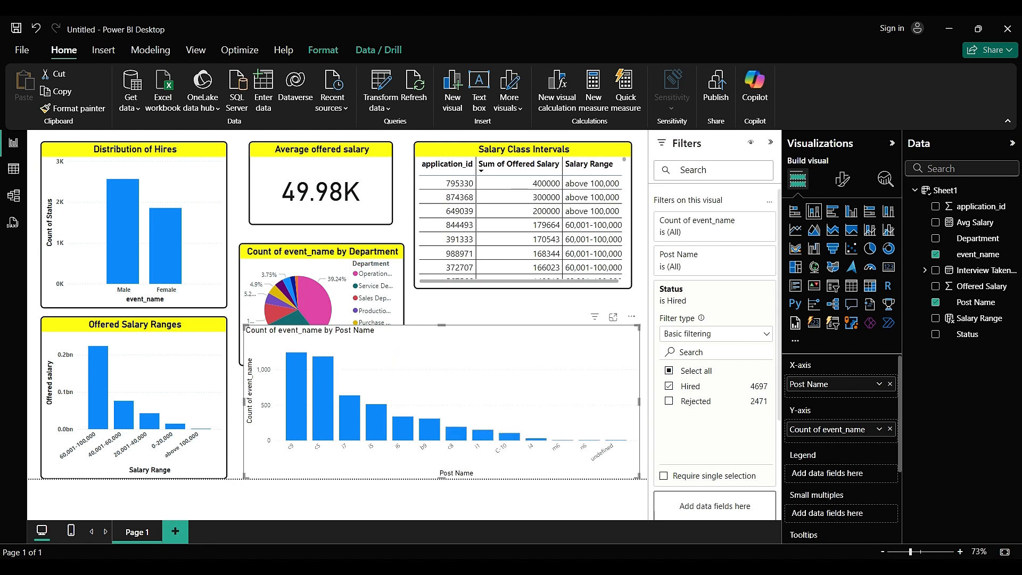
mouse_move(489, 435)
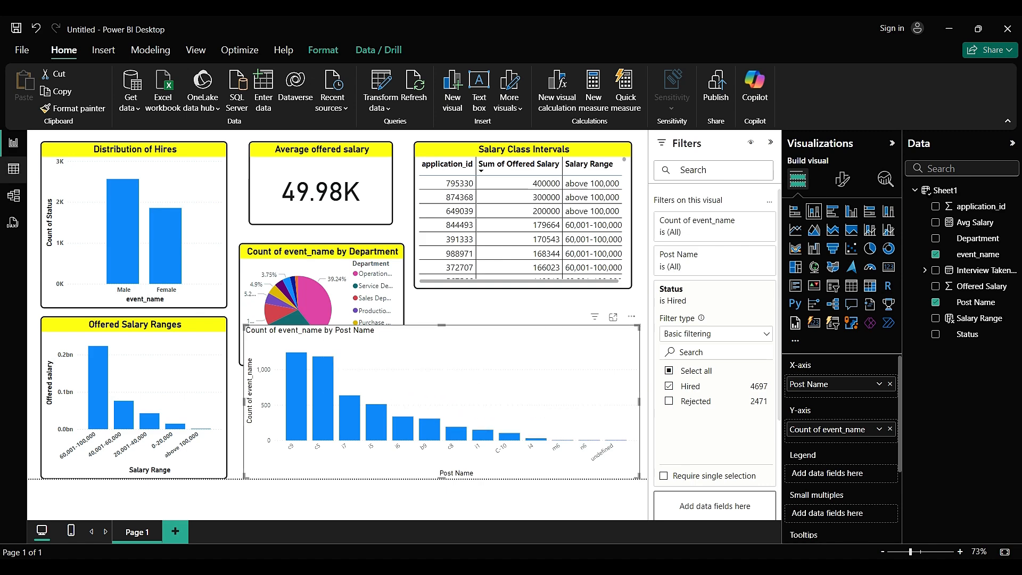
Step: In the Sheet1 data table, filter Post Name to c9 only and look through the rows
left_click(14, 169)
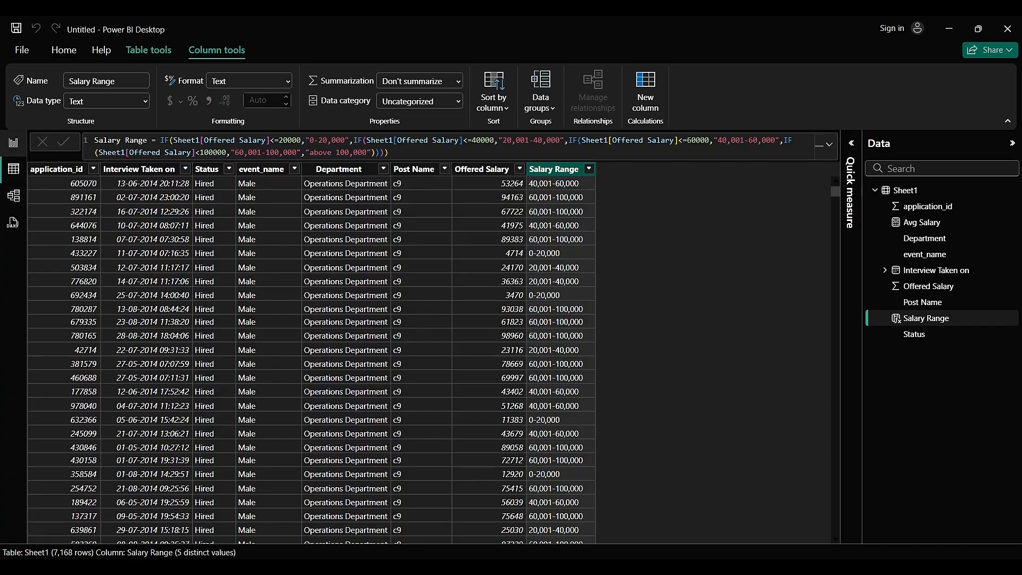
left_click(14, 142)
left_click(14, 169)
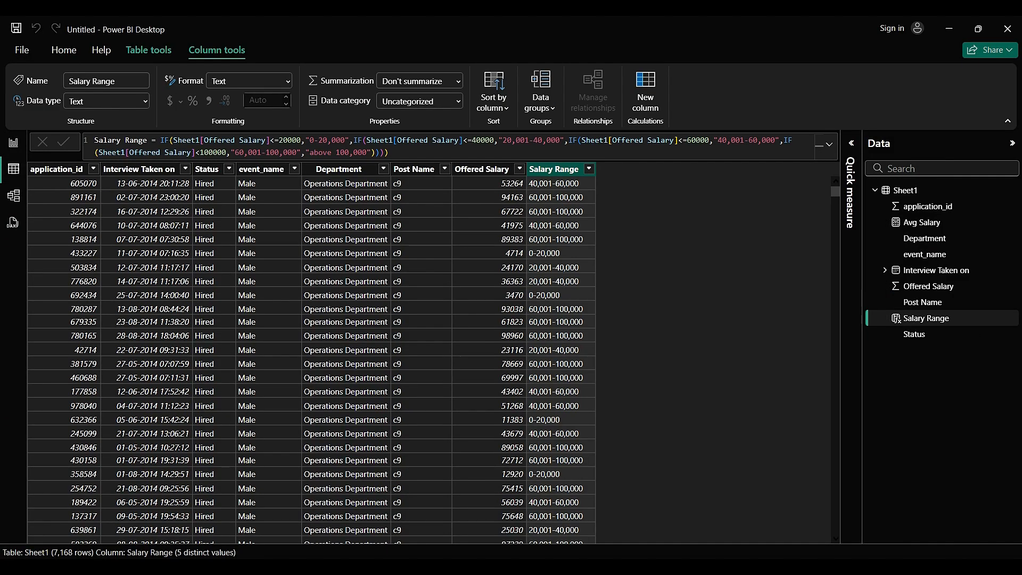
left_click(445, 169)
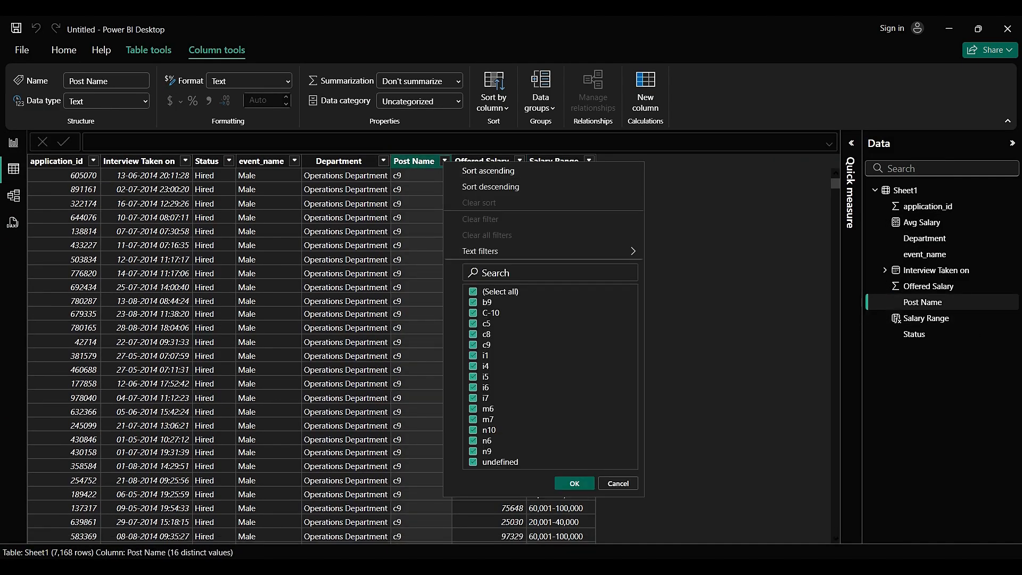
left_click(473, 292)
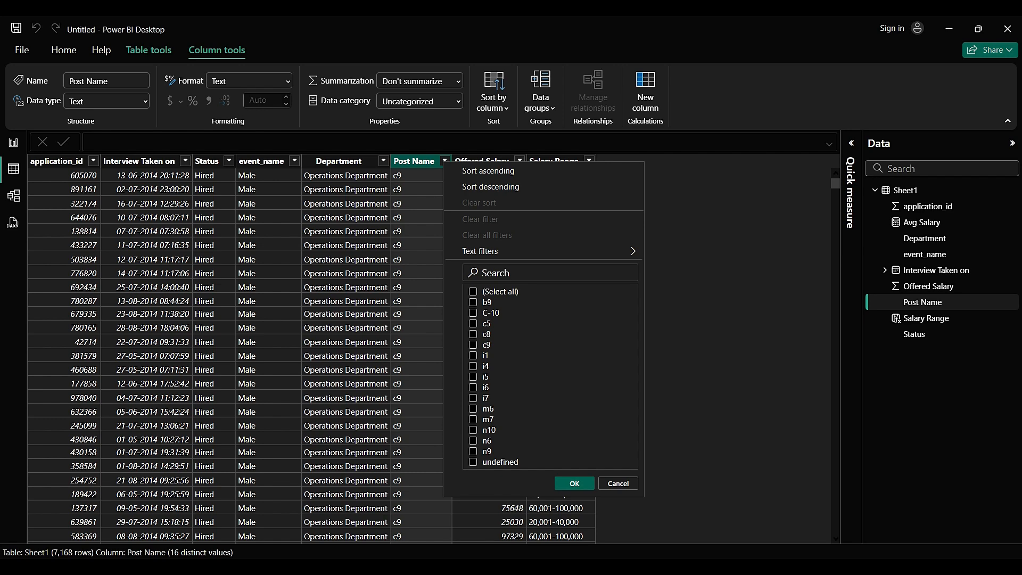
left_click(473, 345)
left_click(574, 483)
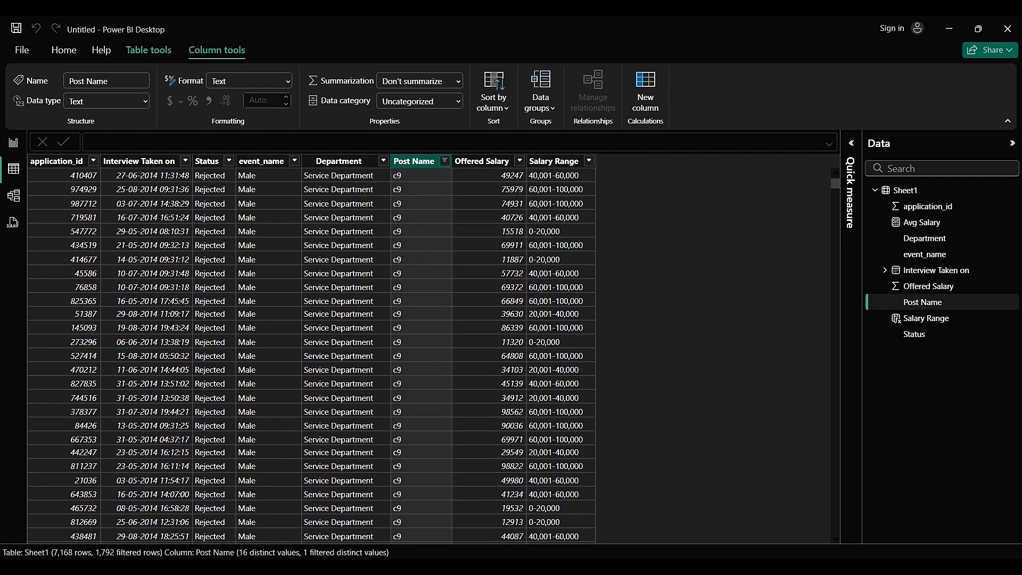
scroll(426, 351, "down", 10)
scroll(312, 351, "up", 10)
Step: Reselect all values in the Post Name column filter to show every row of the data table
left_click(445, 161)
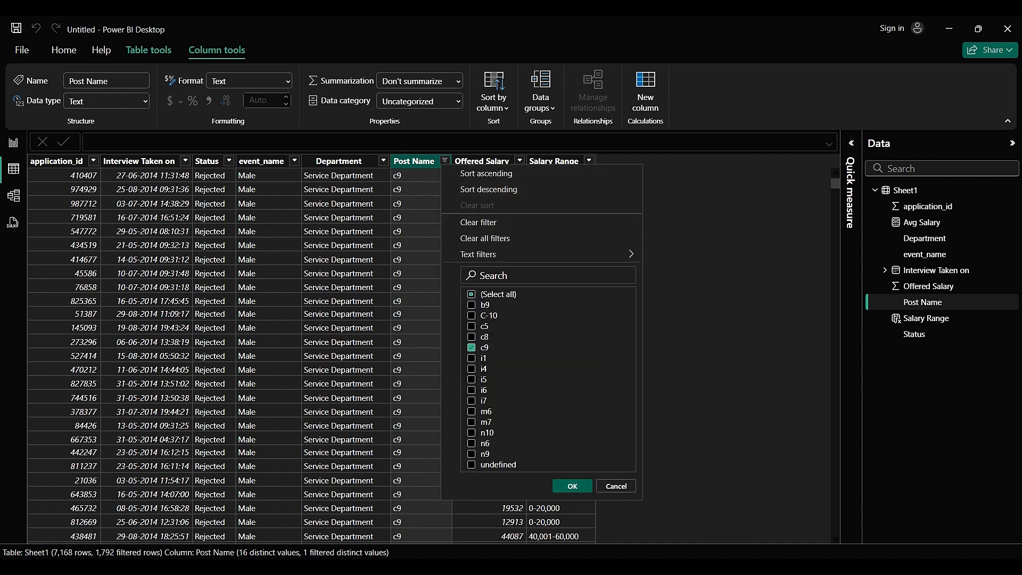
left_click(472, 348)
left_click(472, 295)
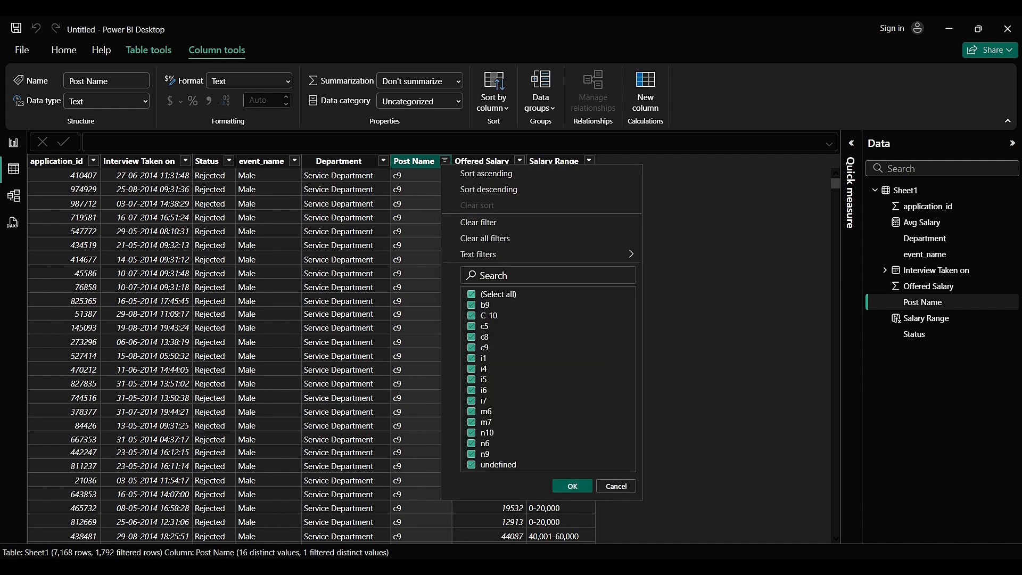
left_click(572, 486)
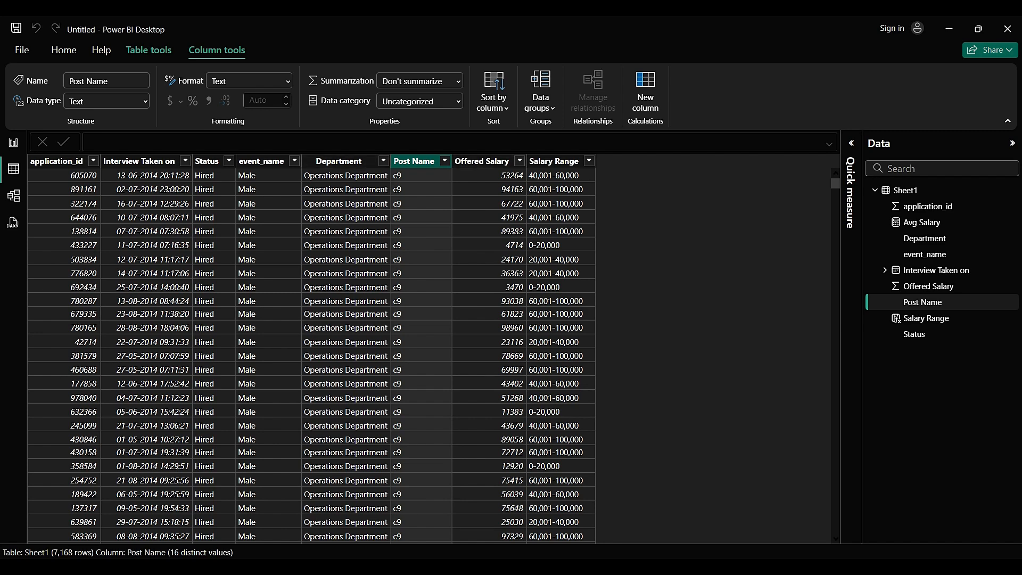
Step: Create a new measure in Sheet1 and name it crosscheck
left_click(64, 50)
left_click(479, 88)
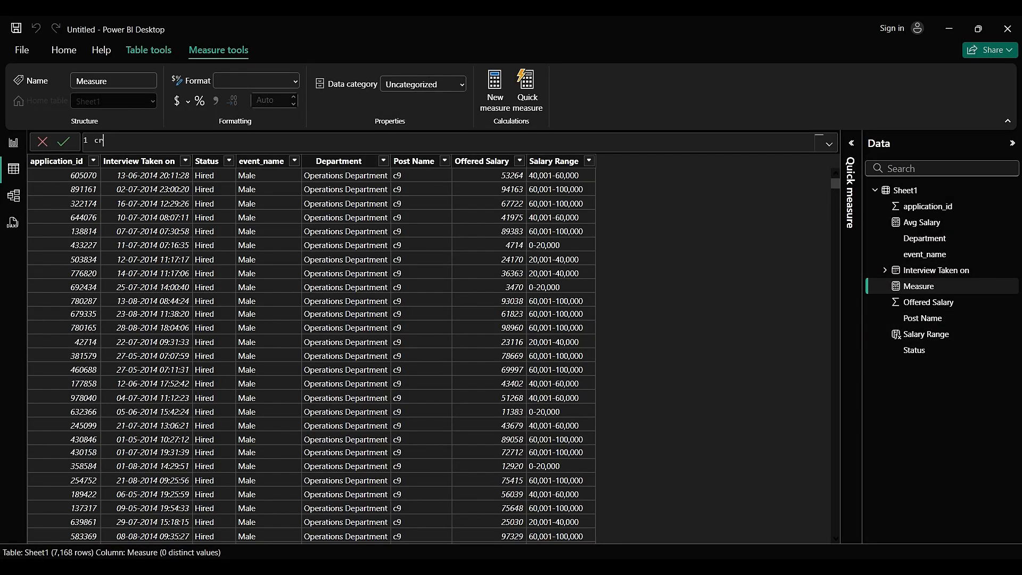
type("osscheck= cou")
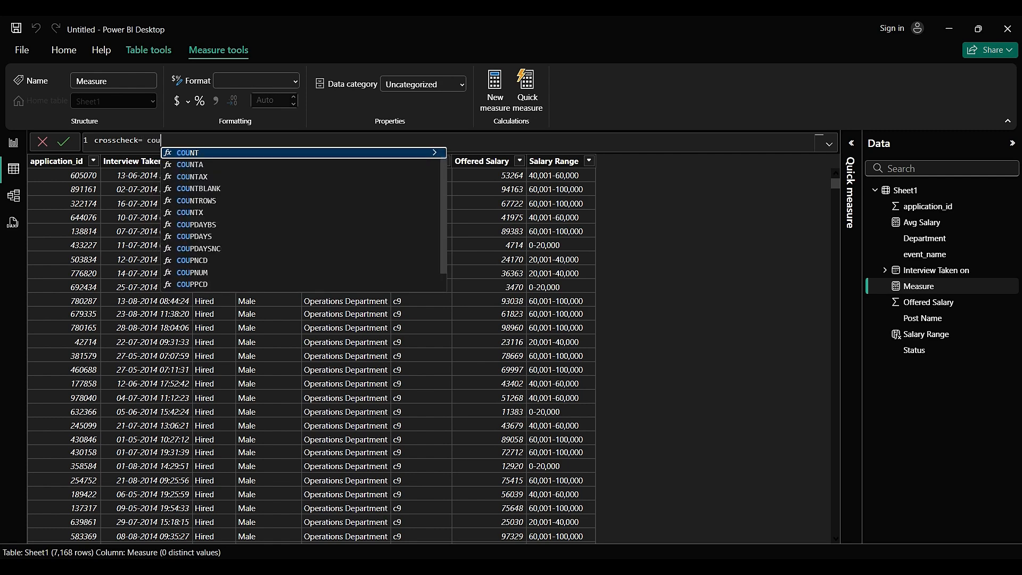
key("BackSpace")
key("BackSpace")
key("BackSpace")
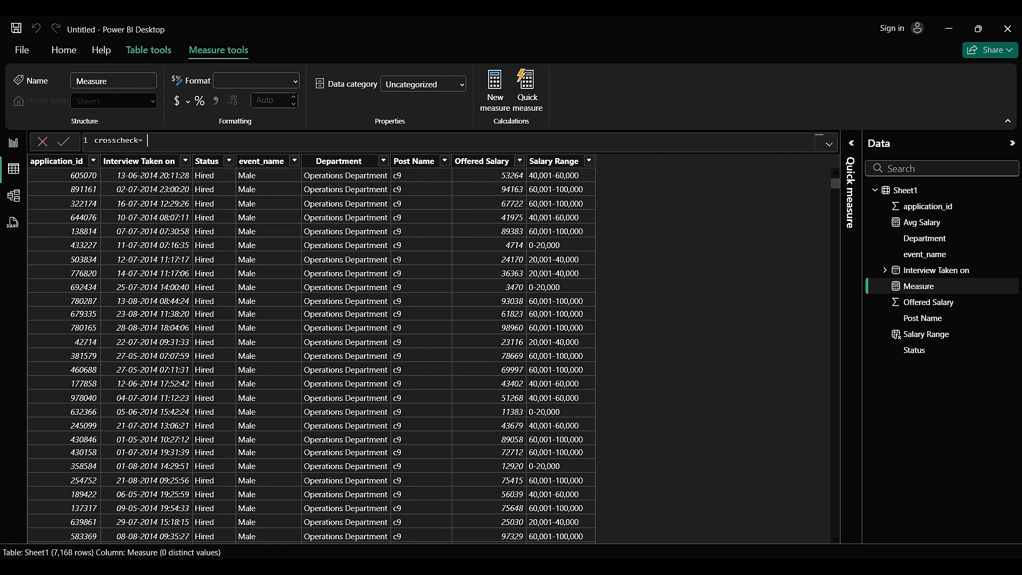
Step: Start the crosscheck formula with CALCULATE and give it COUNTROWS(Sheet1) as the expression
type("calc")
key("Tab")
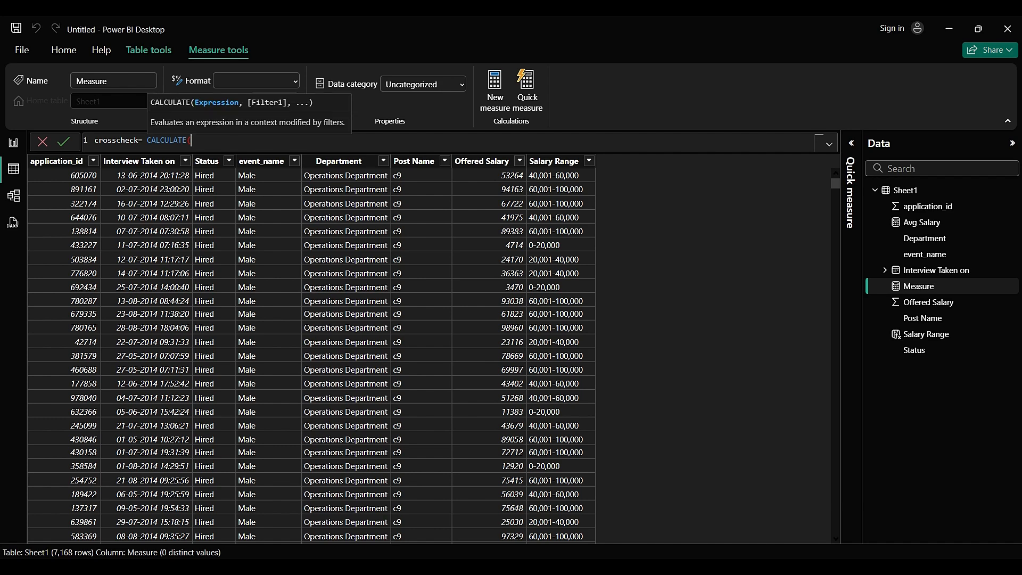
type("coun")
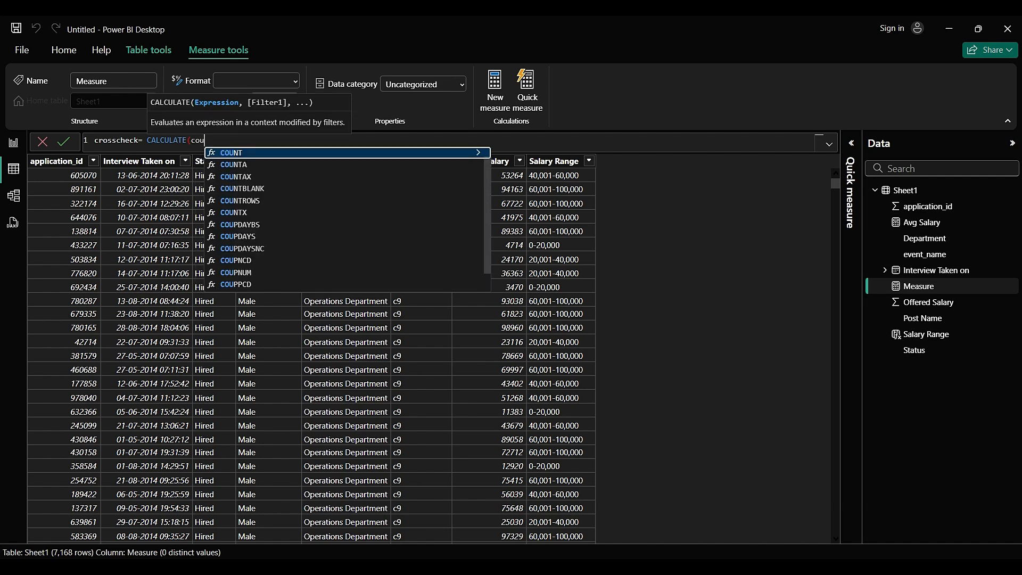
key("Down")
key("Down")
key("Down")
key("Down")
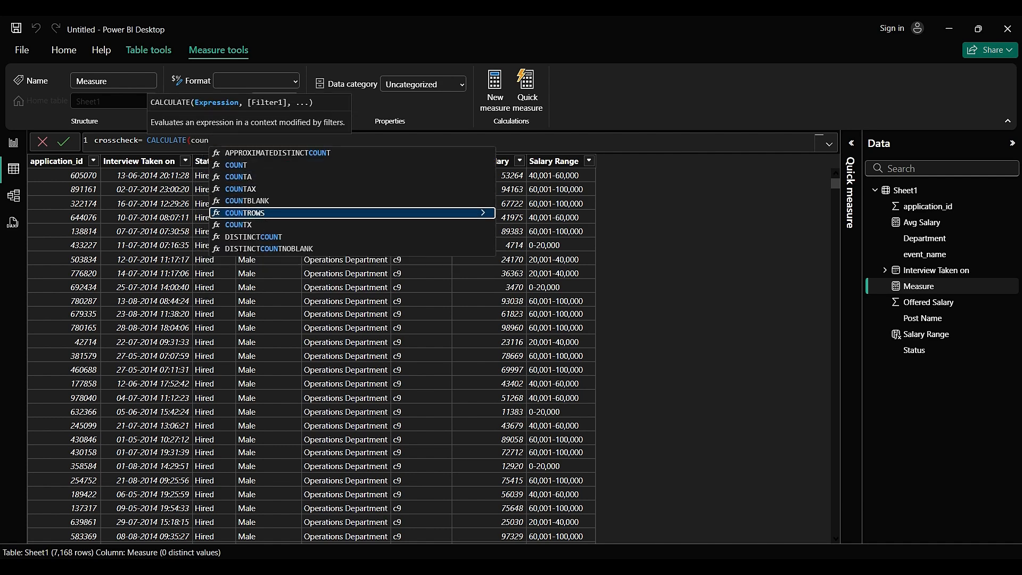
key("Tab")
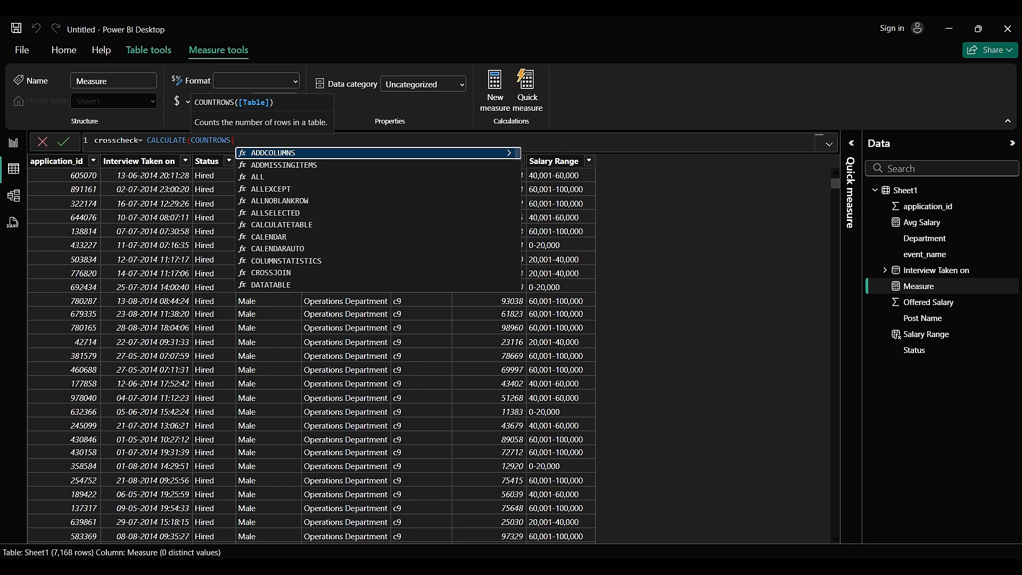
type("she")
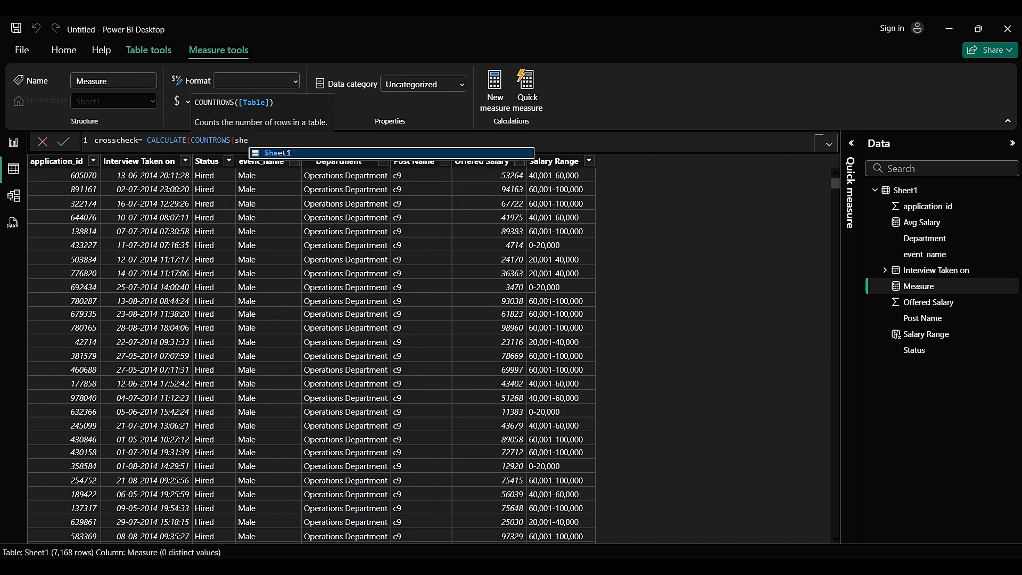
key("Tab")
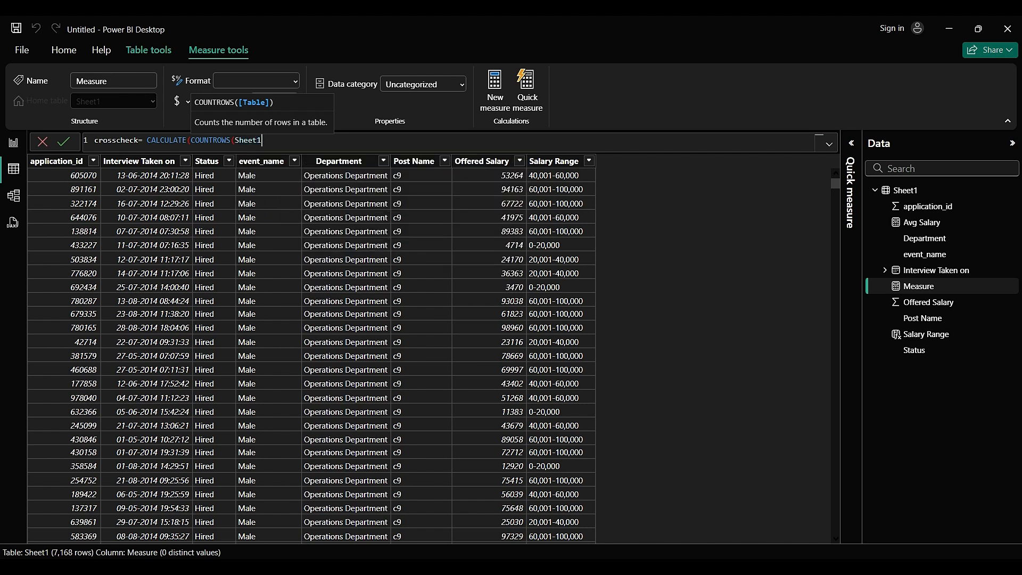
key("Escape")
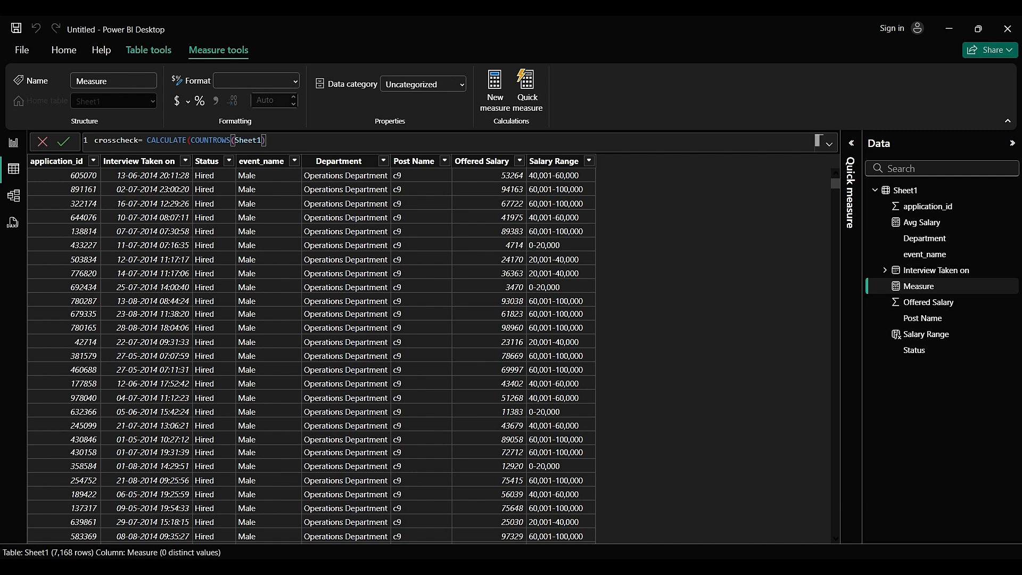
Step: Add the filter Sheet1[Post Name]="c9" to the crosscheck formula and commit the measure
type(",she")
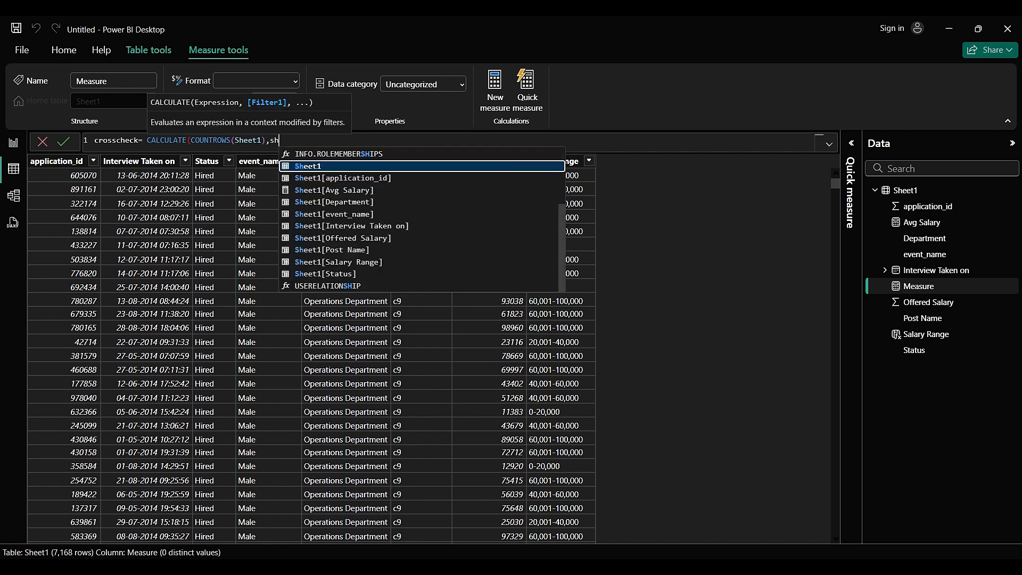
key("Down")
key("Down")
key("Down")
key("Down")
key("Down")
key("Down")
key("Down")
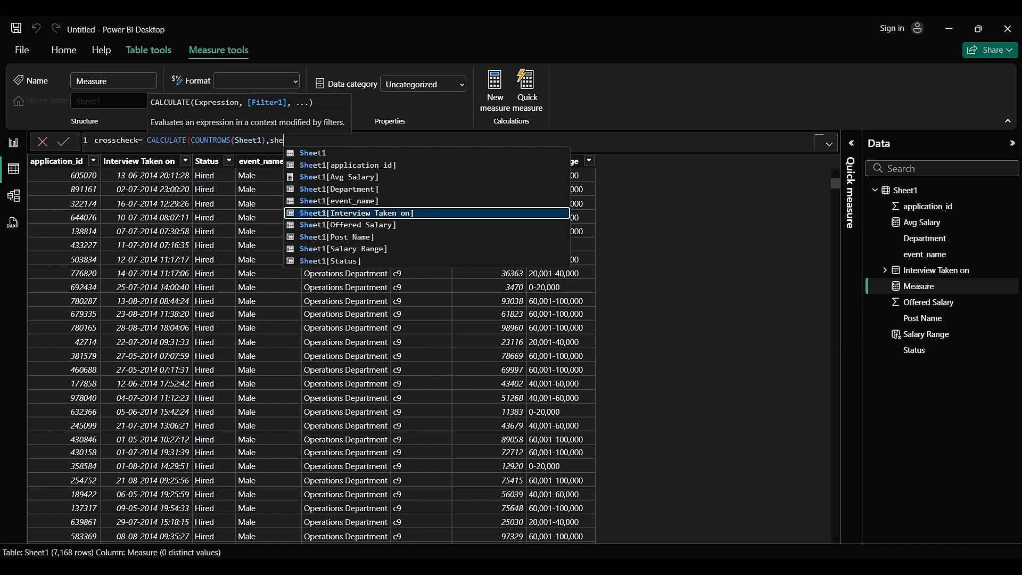
key("Up")
key("Down")
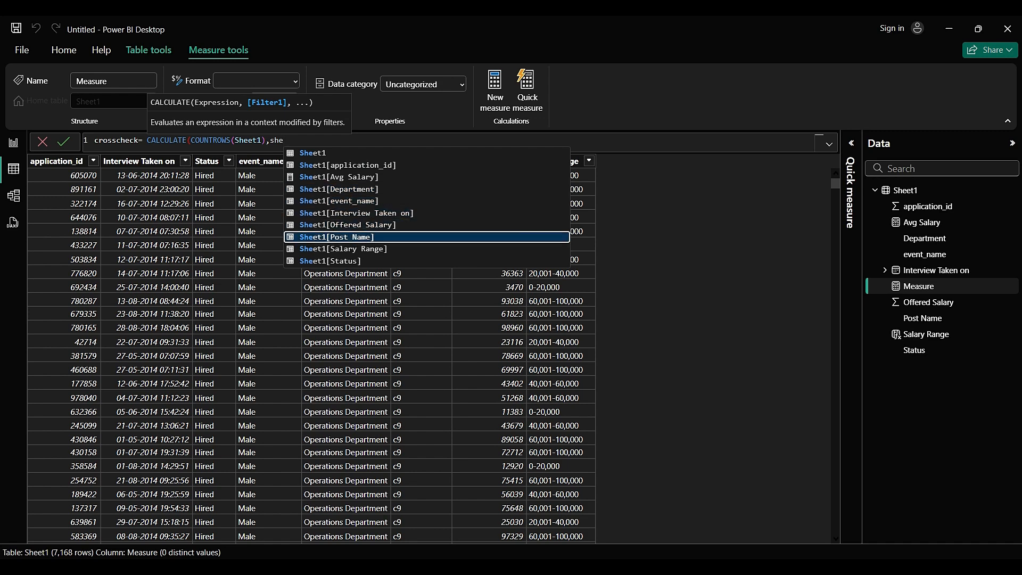
key("Tab")
type("=")
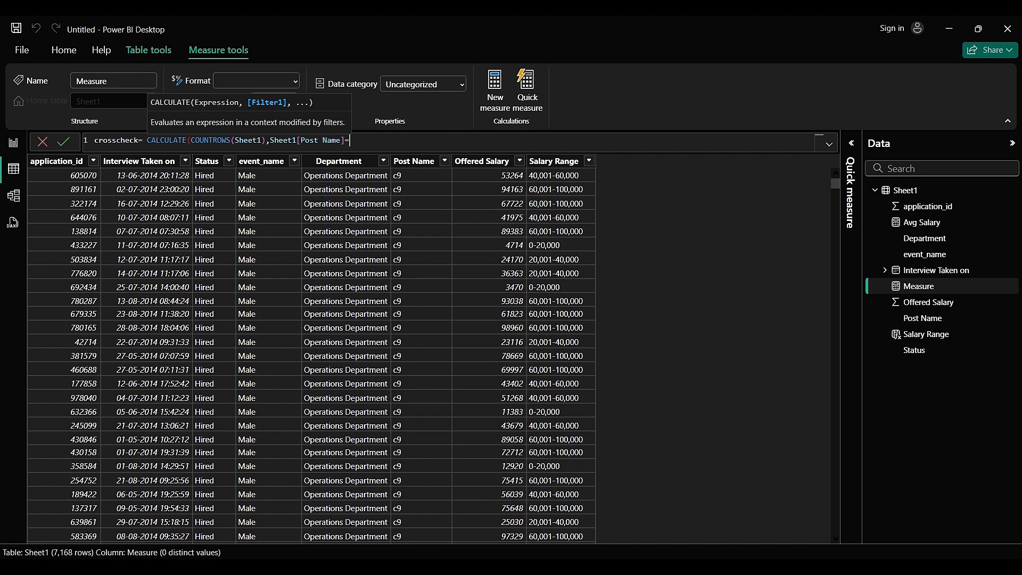
key("Escape")
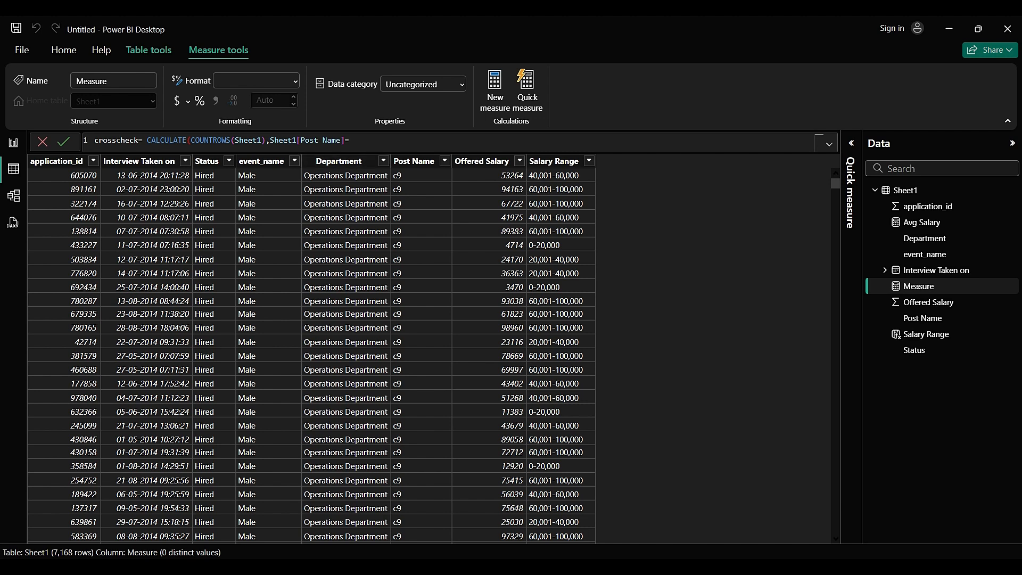
type("\"c9\")")
key("Return")
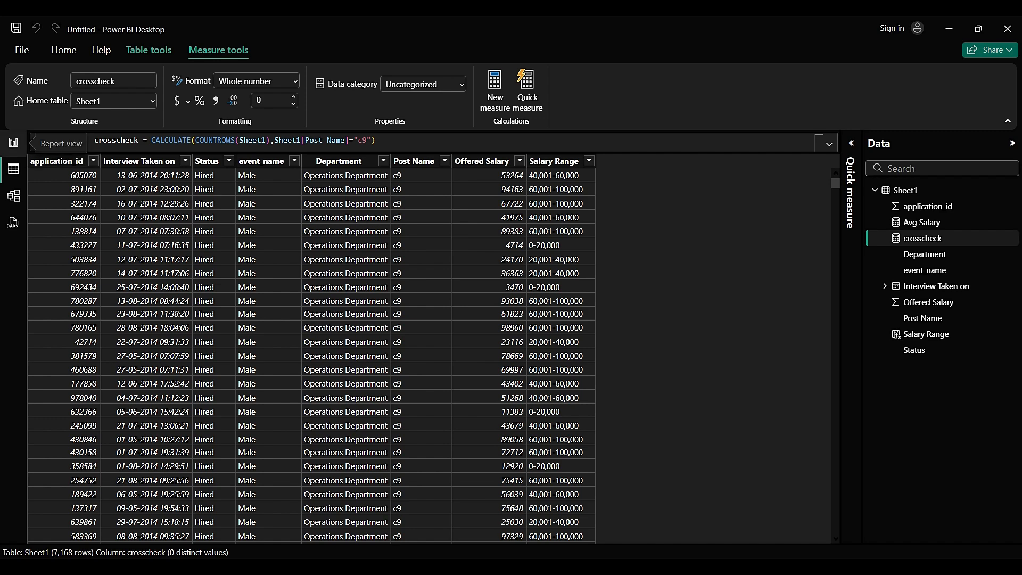
Step: Return to the report page and shrink the Post Name column chart to free space beside it
left_click(13, 143)
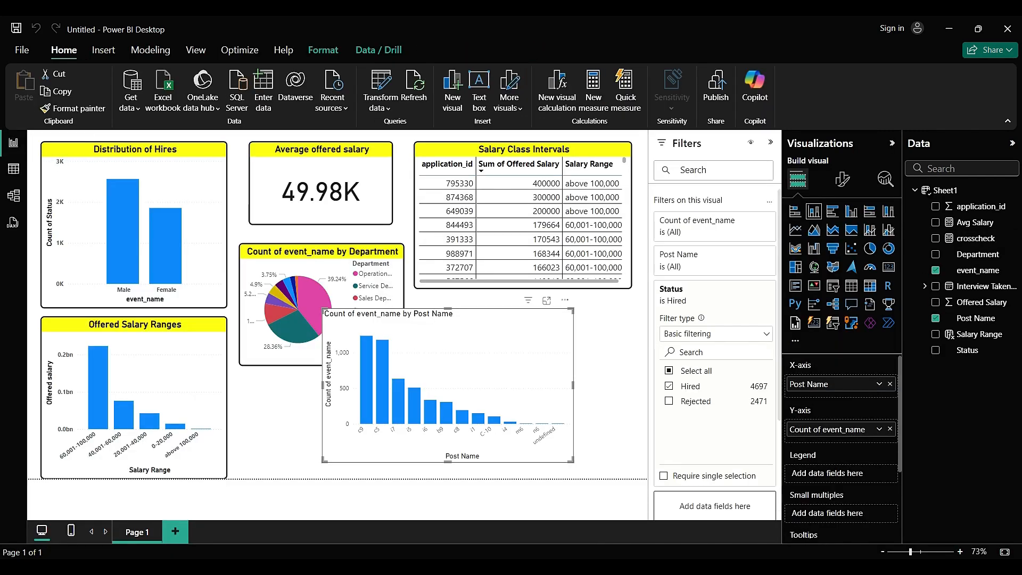
left_click_drag(572, 310, 492, 351)
left_click(464, 341)
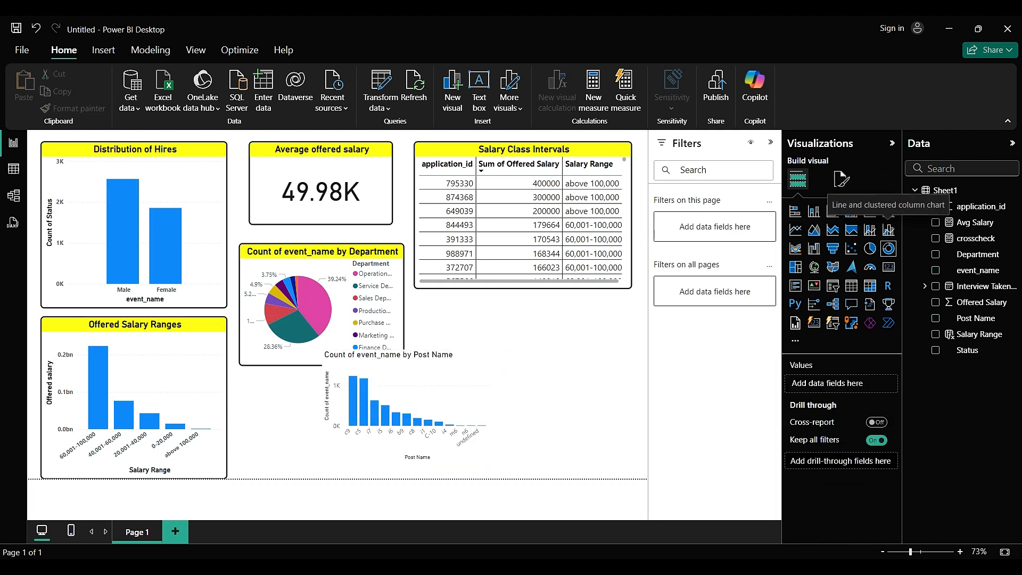
Step: Add a card showing the crosscheck measure, place it below the Salary Class Intervals table and reduce its height
left_click(889, 267)
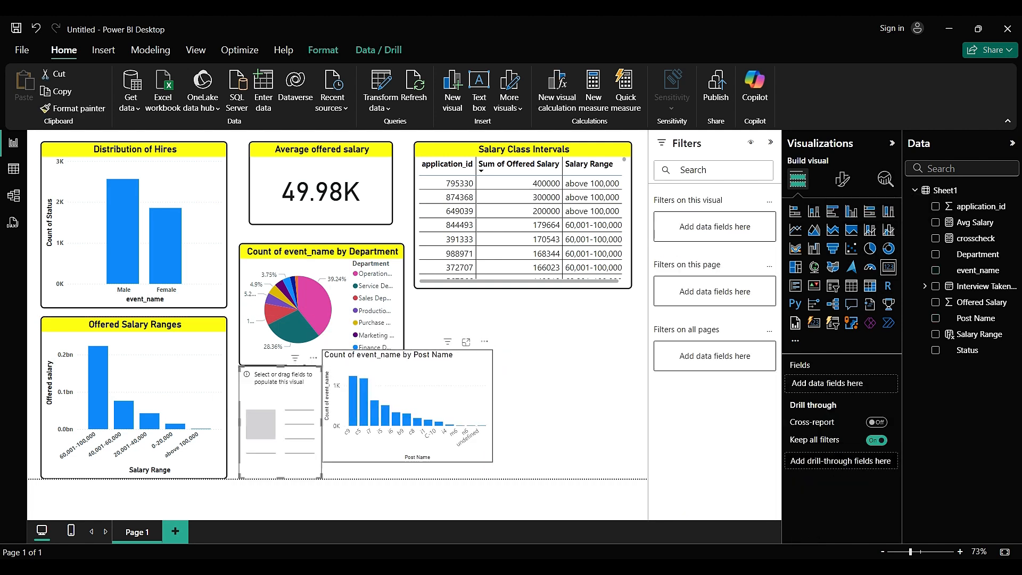
left_click_drag(290, 394, 590, 345)
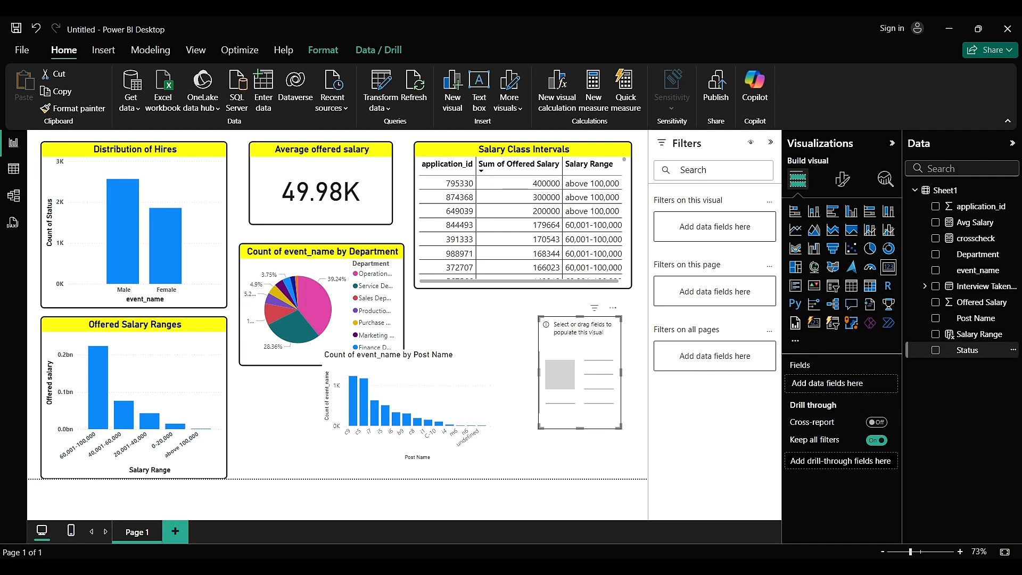
left_click_drag(976, 238, 798, 383)
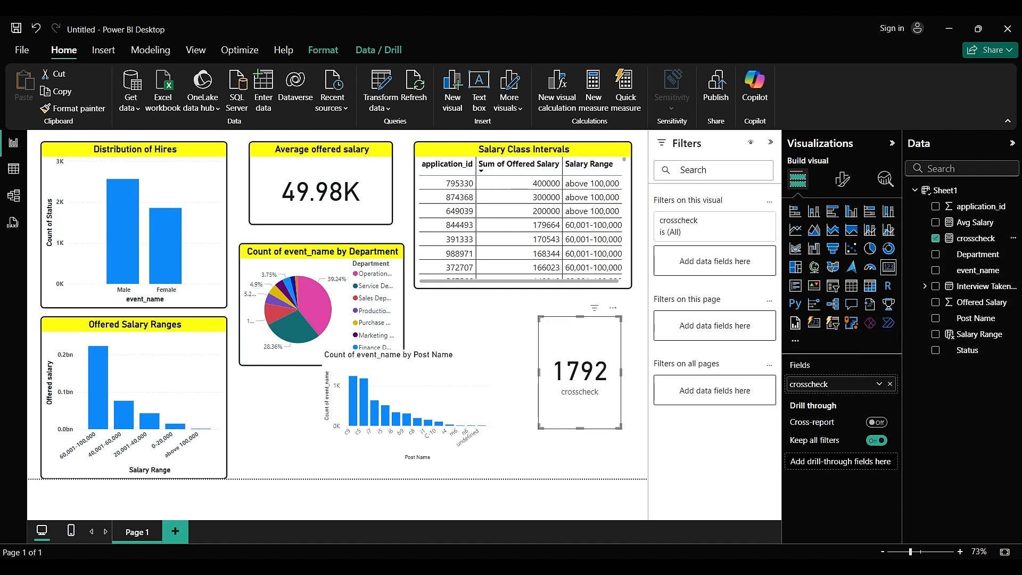
left_click_drag(581, 346, 565, 335)
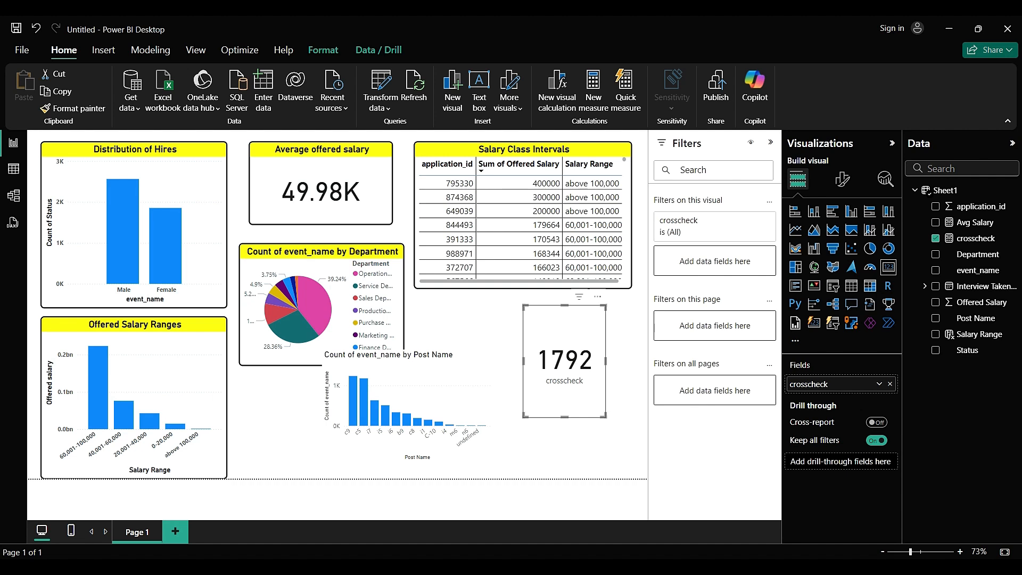
left_click_drag(605, 417, 623, 360)
Step: Enlarge the Post Name chart slightly and filter the crosscheck card to the status Hired
left_click(453, 373)
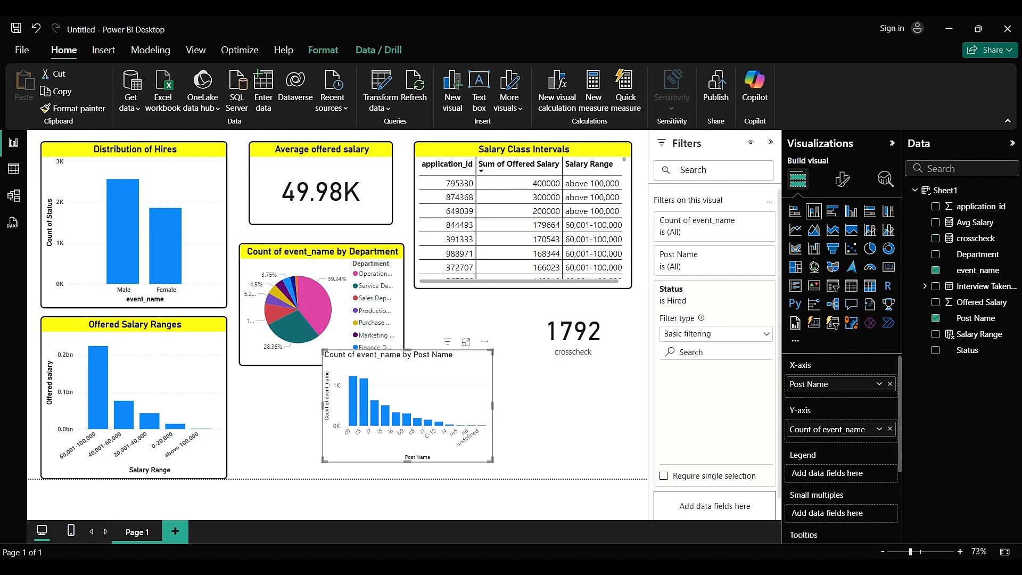
left_click_drag(493, 351, 648, 280)
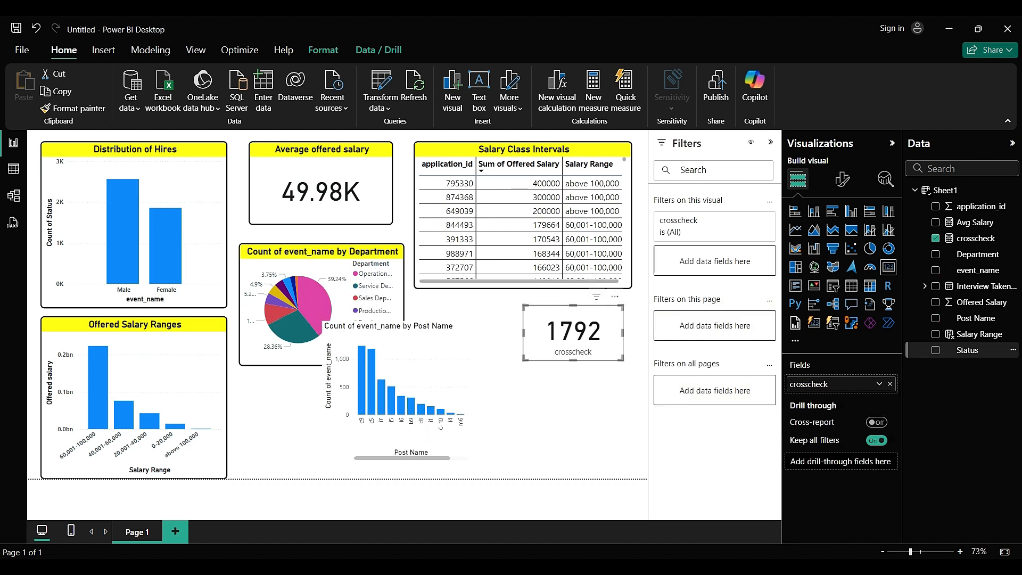
left_click_drag(968, 350, 703, 258)
left_click(669, 352)
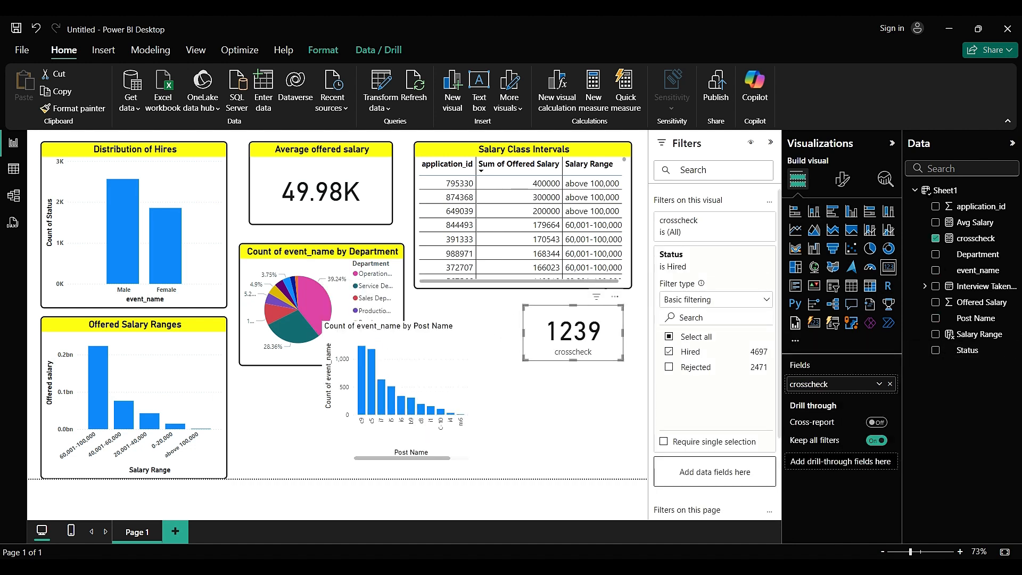
Step: Enlarge the Post Name chart to compare its c9 column with the crosscheck card, and delete the card
left_click(445, 362)
left_click_drag(471, 321, 647, 257)
mouse_move(379, 336)
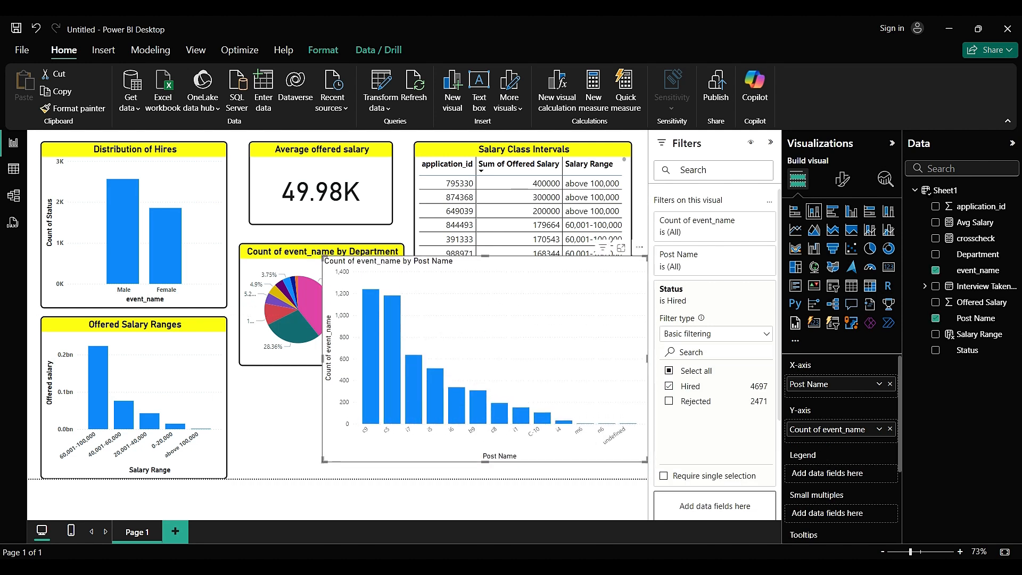
left_click(330, 492)
left_click_drag(512, 285, 358, 292)
left_click(574, 333)
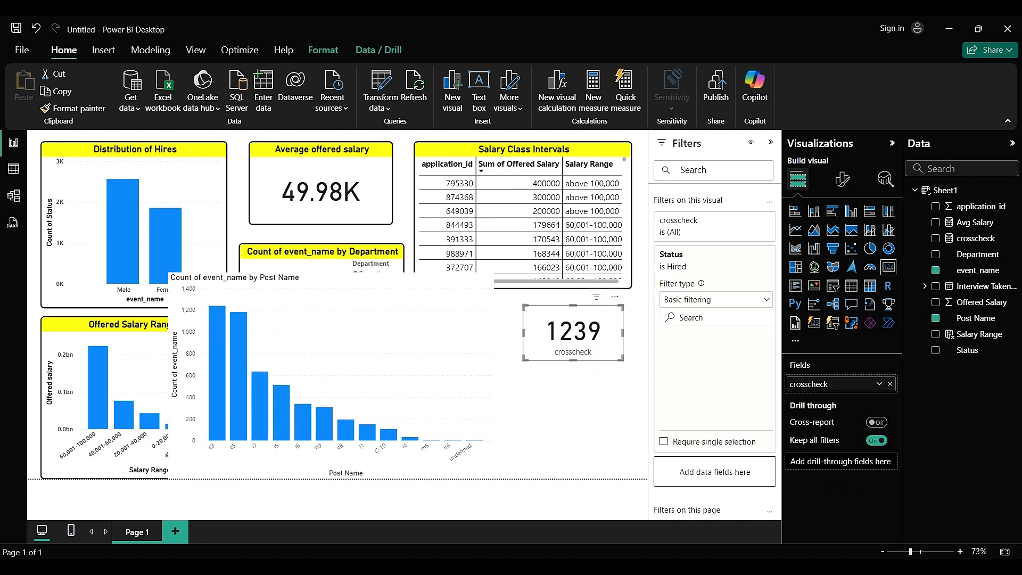
key("Delete")
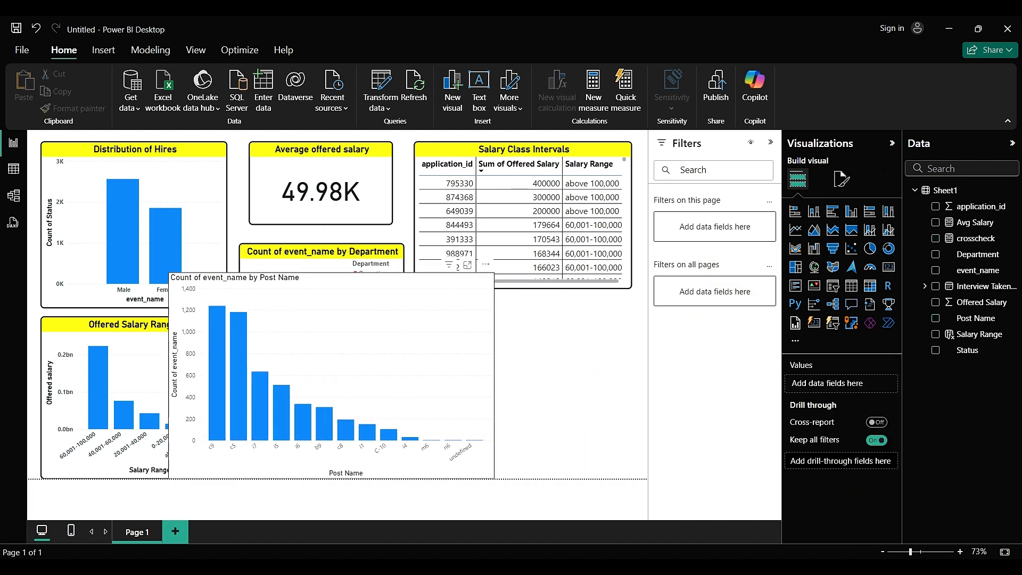
Step: Shrink the Post Name chart below the Salary Class Intervals table and reread the position tier task in Notepad
left_click(458, 309)
left_click_drag(494, 273, 607, 330)
key("alt+Tab")
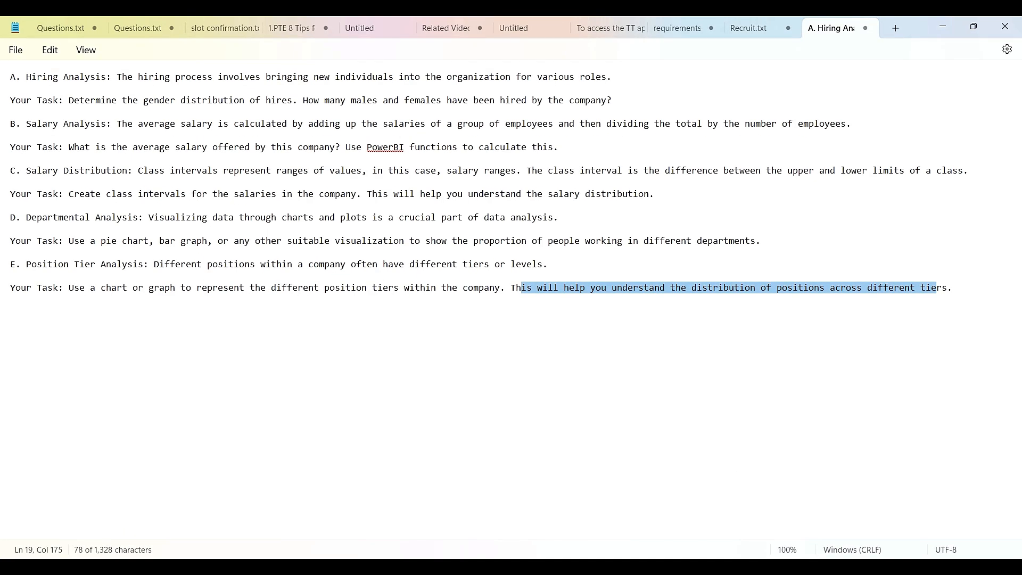
left_click(234, 288)
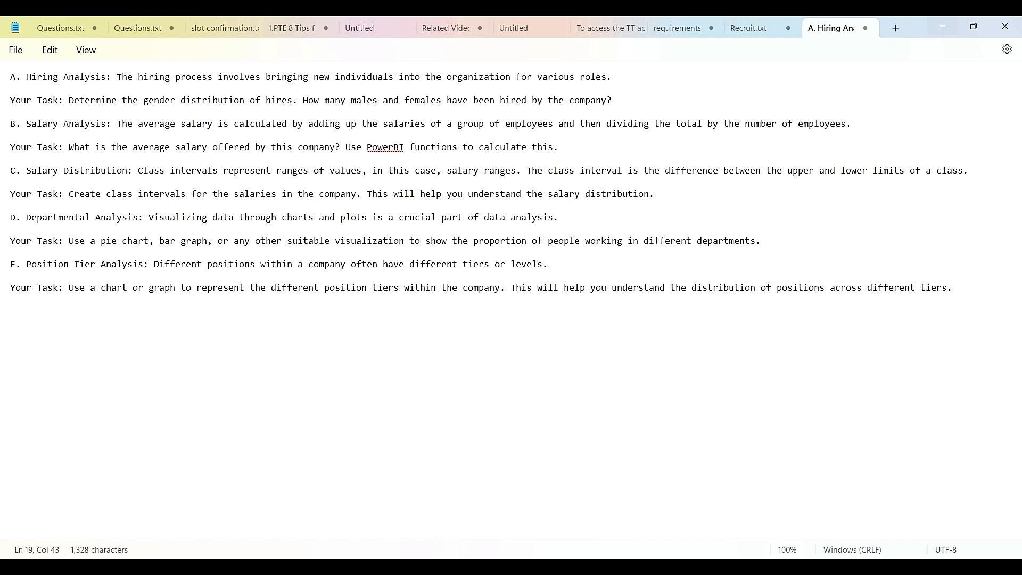
key("alt+Tab")
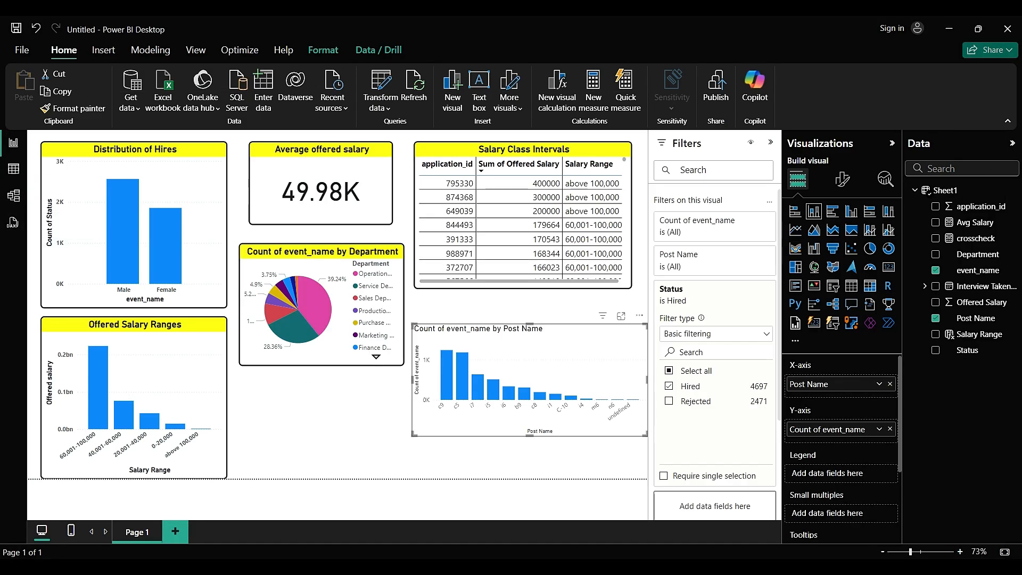
Step: Move the department pie chart up out of the way and place the Post Name chart beside the Offered Salary Ranges chart
mouse_move(322, 253)
left_mouse_down()
mouse_move(330, 332)
mouse_move(311, 327)
mouse_move(321, 253)
left_mouse_up()
left_click_drag(479, 373, 278, 407)
mouse_move(322, 253)
left_mouse_down()
mouse_move(541, 299)
mouse_move(531, 202)
left_mouse_up()
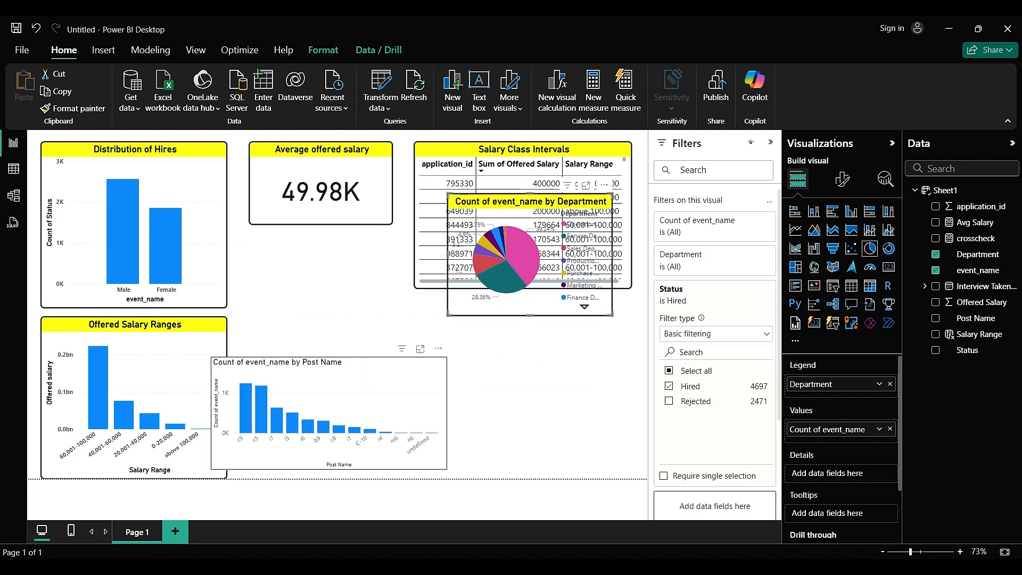
left_click_drag(384, 383, 421, 342)
Step: Try copying the Offered Salary Ranges chart's formatting to the Post Name chart, and undo the formatting change
left_click(135, 324)
left_click(73, 109)
left_click(367, 347)
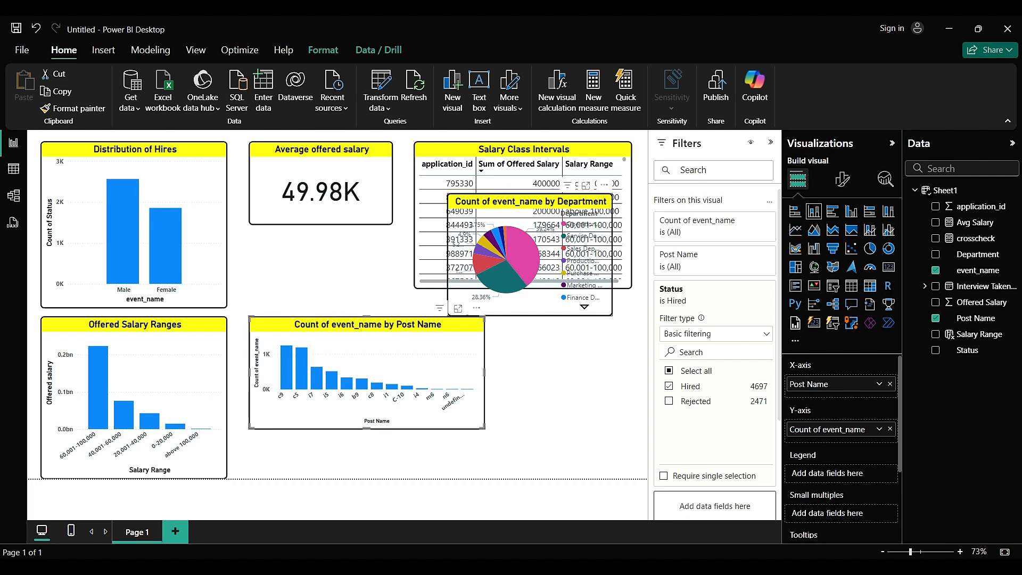
left_click(843, 180)
scroll(841, 397, "down", 1)
key("ctrl+z")
Step: Apply the Offered Salary Ranges chart's formatting to the Post Name column chart with the Format painter
left_click(135, 324)
left_click(73, 109)
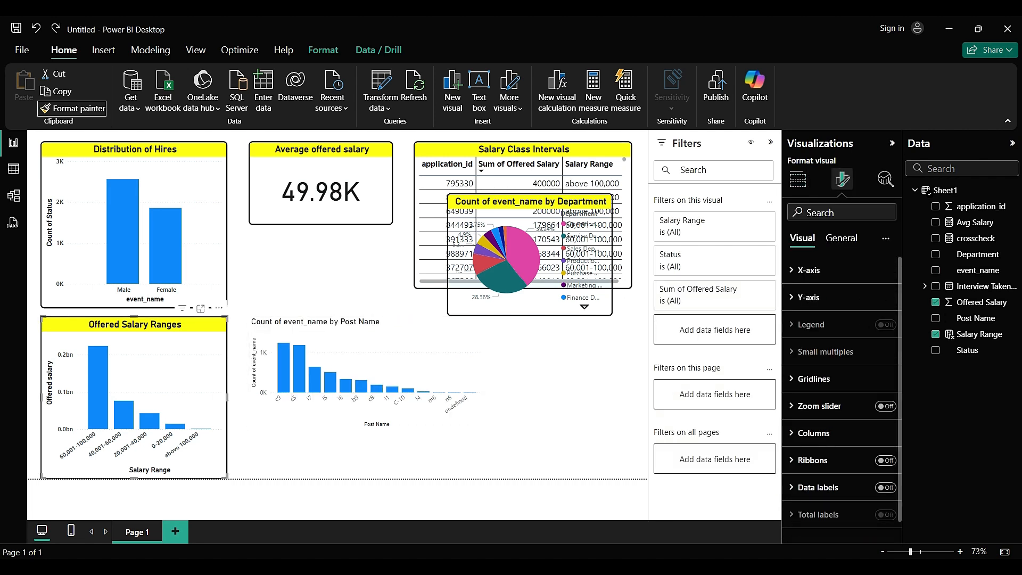
left_click(319, 288)
left_click(135, 324)
left_click(73, 109)
left_click(367, 346)
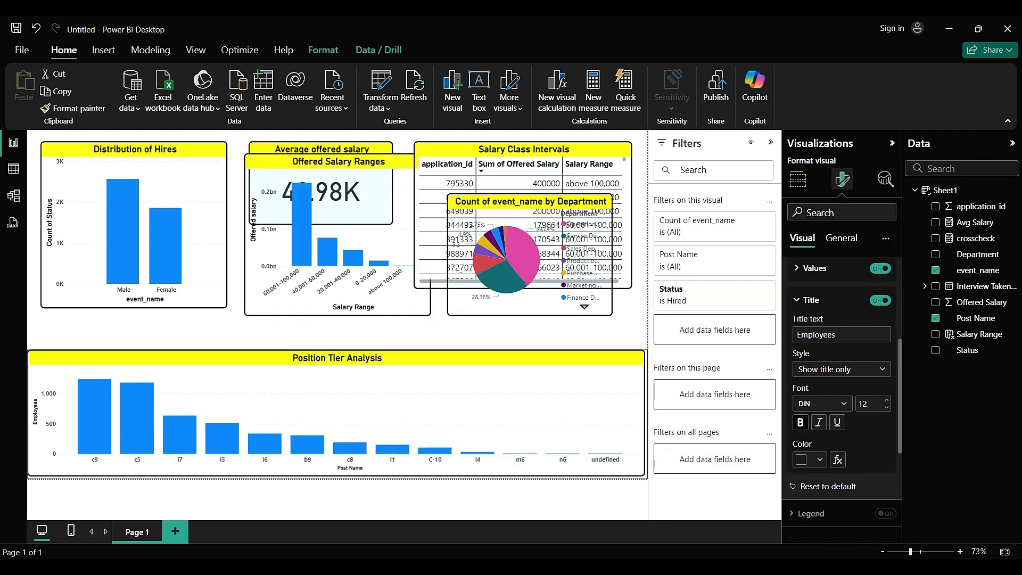
Step: Rearrange the report so the narrowed Position Tier Analysis chart and the enlarged department pie chart sit side by side beneath the other visuals
mouse_move(646, 412)
left_mouse_down()
mouse_move(457, 306)
mouse_move(402, 324)
left_mouse_up()
left_click_drag(338, 161, 338, 138)
left_click_drag(531, 202, 490, 330)
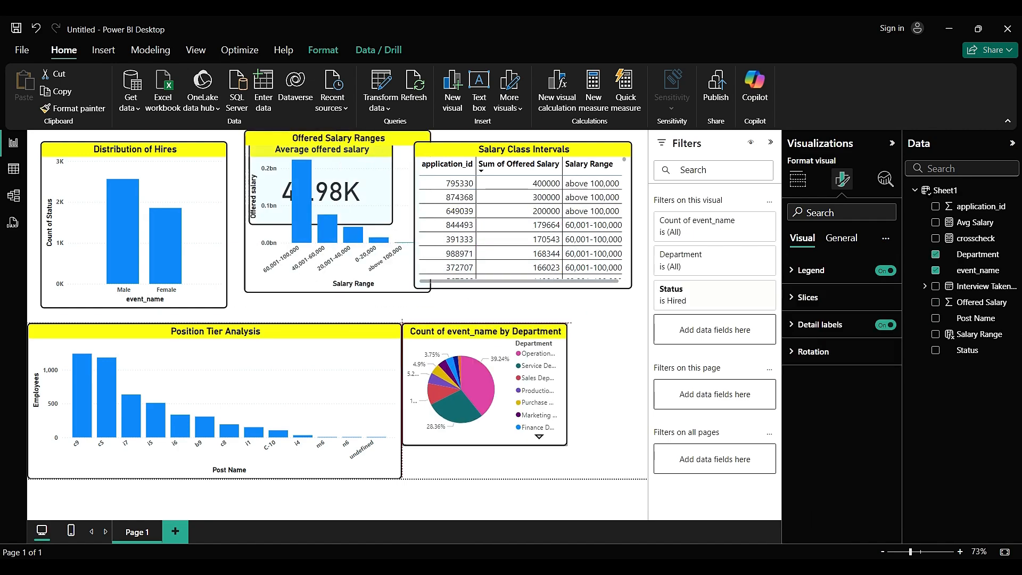
left_click_drag(571, 445, 647, 478)
Step: Copy the "Departmental Analysis" heading from the task list in Notepad and set it as the department pie chart's title
key("alt+Tab")
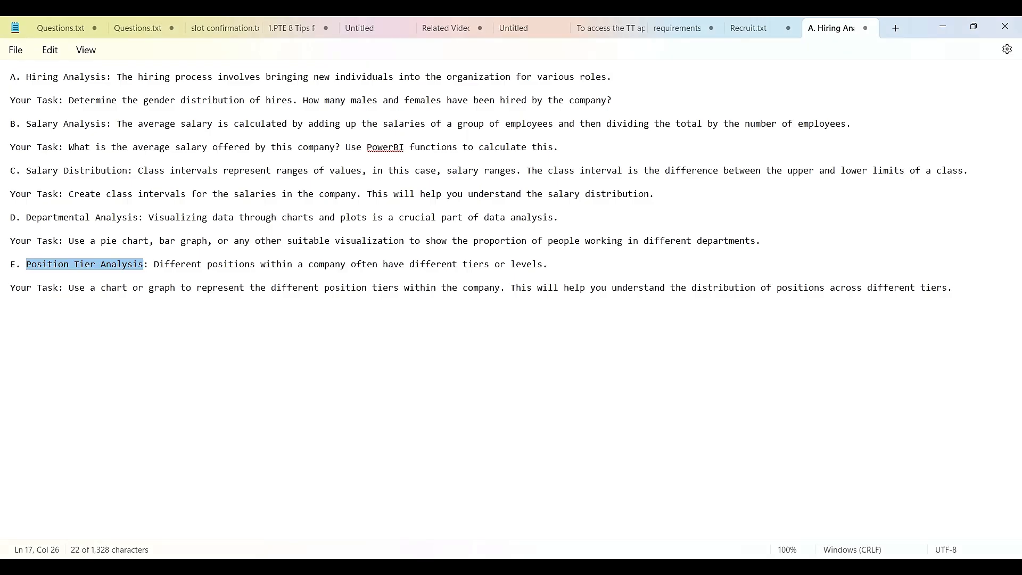
left_click_drag(26, 217, 138, 217)
key("ctrl+c")
left_click(943, 26)
left_click(841, 238)
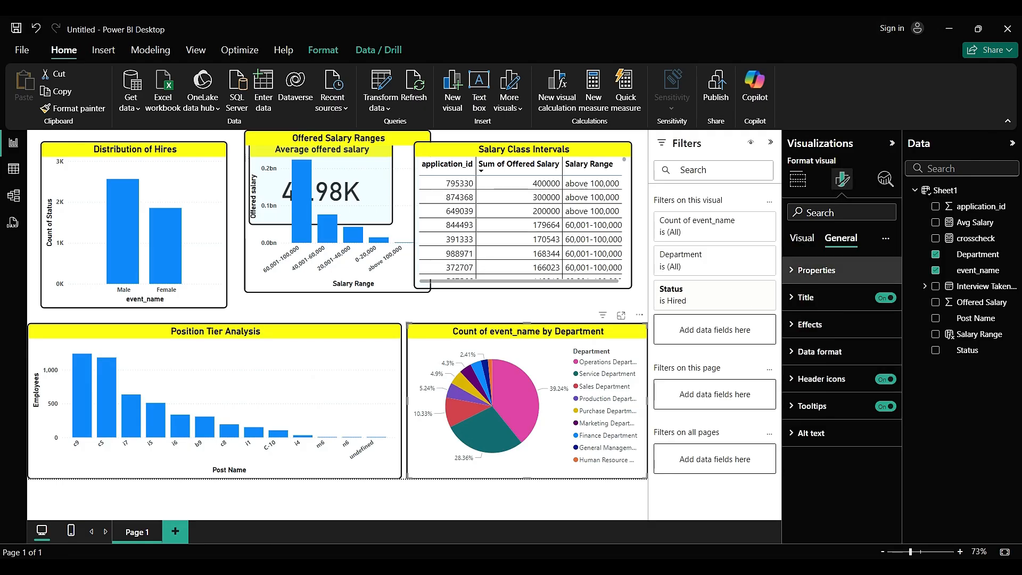
left_click(805, 297)
triple_click(832, 364)
key("ctrl+v")
left_click(575, 500)
Step: Shorten the Salary Class Intervals table, move the Average offered salary card off the upper row, and shrink the Offered Salary Ranges chart
left_click(524, 149)
left_click_drag(416, 288, 407, 254)
left_click(338, 138)
left_click_drag(338, 138, 279, 262)
left_click_drag(322, 149, 560, 313)
left_click(279, 262)
left_click_drag(371, 255, 332, 293)
left_click_drag(258, 300, 314, 149)
Step: Narrow the Distribution of Hires chart and place it at the report's upper-left edge
left_click(135, 149)
left_click_drag(227, 308, 183, 266)
mouse_move(111, 150)
left_mouse_down()
mouse_move(105, 201)
mouse_move(105, 141)
left_mouse_up()
left_click(208, 288)
left_click(105, 201)
left_click_drag(176, 230, 171, 229)
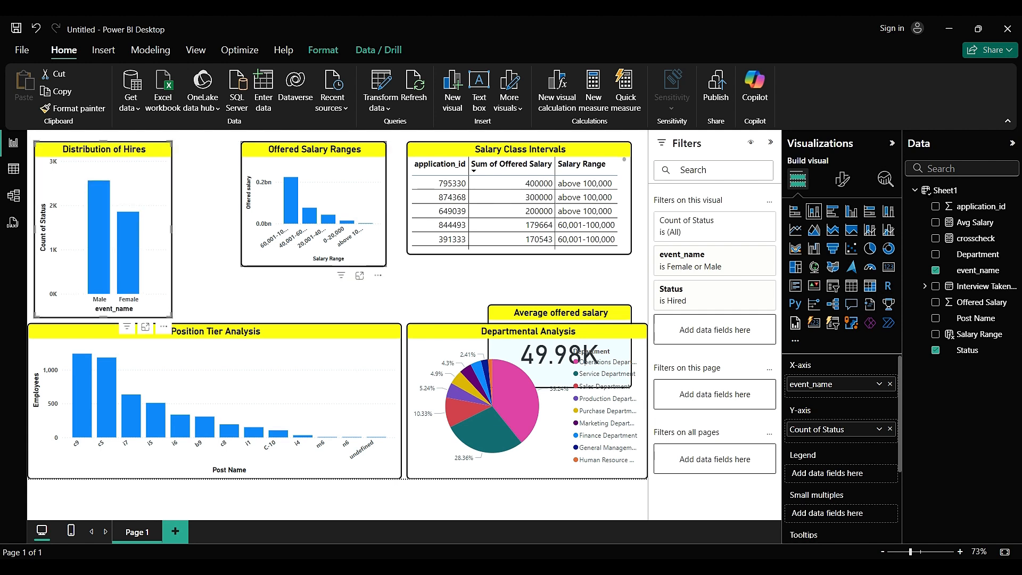
Step: Line up the enlarged Offered Salary Ranges chart and Salary Class Intervals table beside Distribution of Hires, with the Average offered salary card in the upper-right corner
left_click_drag(314, 150, 252, 150)
left_click(150, 149)
left_click_drag(323, 276, 337, 318)
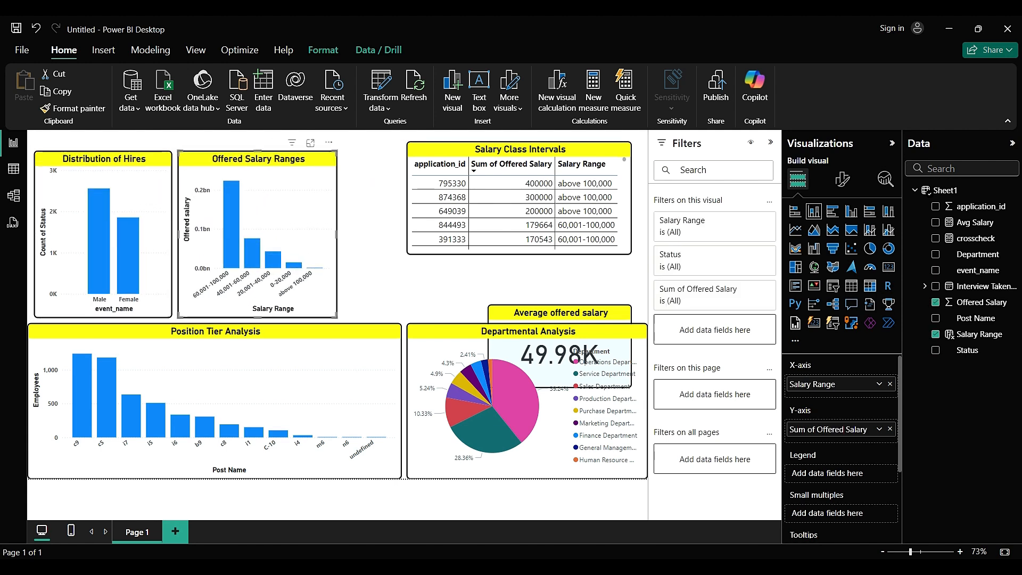
left_click_drag(519, 150, 456, 159)
left_click_drag(569, 264, 618, 139)
Step: Narrow the Position Tier Analysis chart and place the reduced Departmental Analysis pie chart directly beside it in the lower row
left_click(554, 341)
left_click_drag(527, 324, 527, 349)
left_click(277, 340)
left_click_drag(401, 324, 307, 319)
left_click_drag(527, 356, 433, 330)
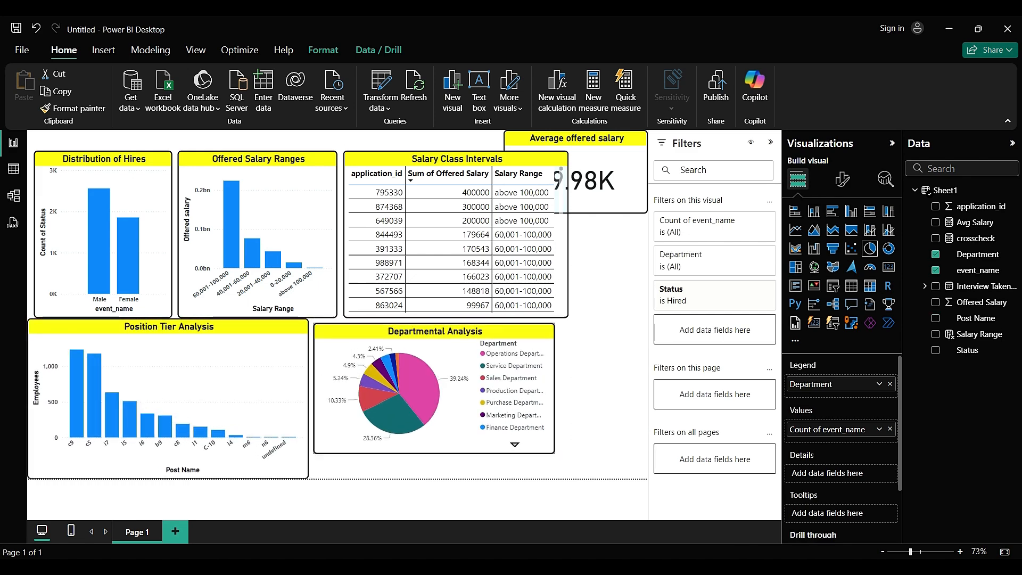
left_click_drag(555, 453, 508, 470)
Step: Try placing the Offered Salary Ranges chart in the lower row and the Position Tier Analysis and pie charts in the upper row
left_click_drag(258, 158, 569, 320)
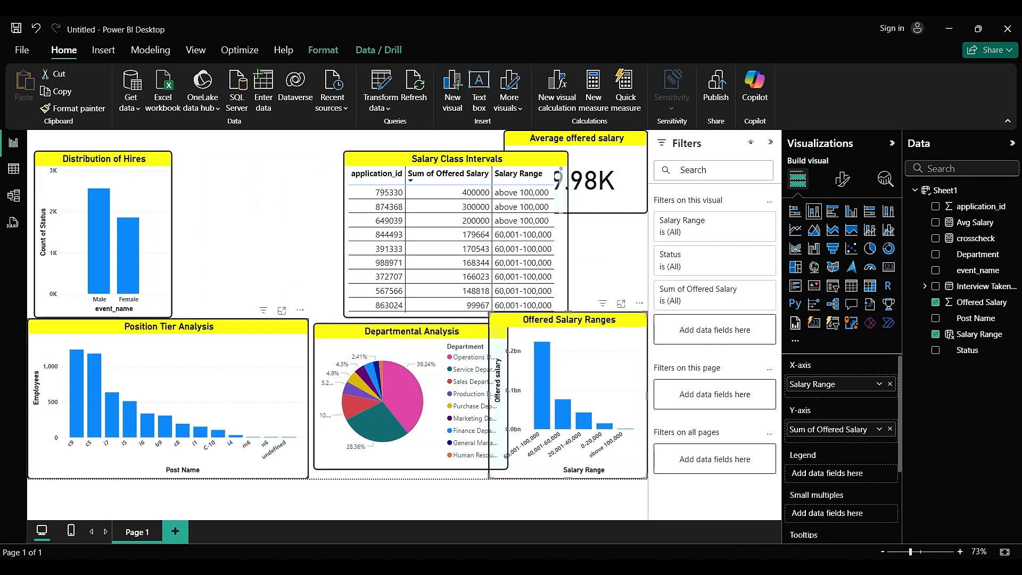
left_click(288, 340)
left_click_drag(308, 398, 271, 398)
left_click_drag(404, 331, 368, 325)
left_click_drag(471, 464, 477, 478)
left_click_drag(150, 326, 313, 164)
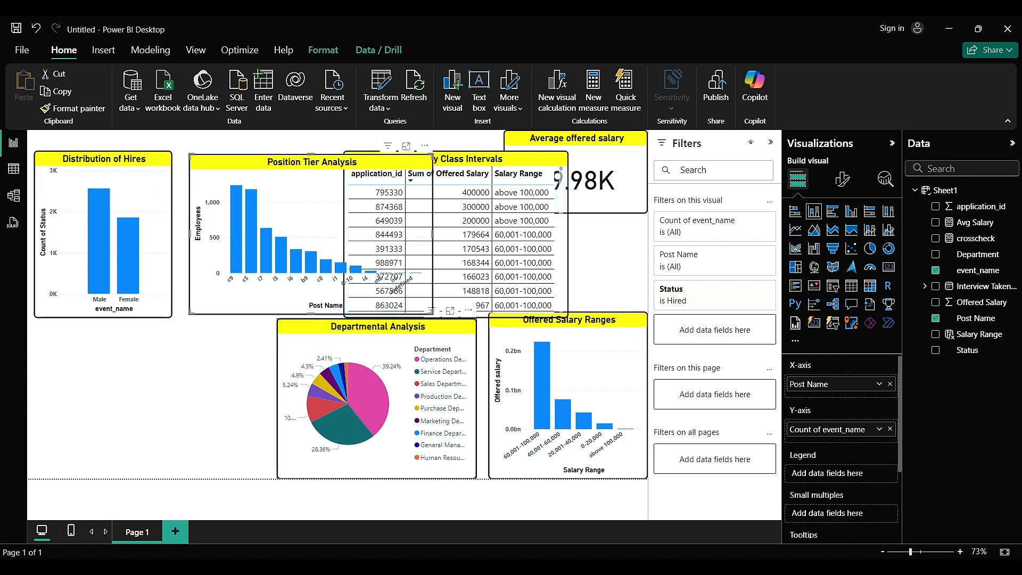
left_click_drag(378, 327, 504, 165)
left_click_drag(312, 164, 150, 326)
Step: Move the Offered Salary Ranges and Departmental Analysis charts to the upper row and place the Salary Class Intervals table beside the Position Tier Analysis chart
left_click_drag(569, 320, 259, 138)
left_click_drag(504, 164, 278, 138)
left_click_drag(150, 327, 157, 326)
left_click_drag(277, 399, 302, 398)
left_click_drag(457, 159, 421, 319)
mouse_move(532, 312)
left_mouse_down()
mouse_move(518, 326)
mouse_move(525, 319)
left_mouse_up()
Step: Shorten the Distribution of Hires, Offered Salary Ranges and Departmental Analysis charts and align them side by side in the upper chart row
left_click_drag(278, 137, 437, 162)
left_click_drag(257, 138, 257, 163)
left_click_drag(172, 151, 201, 186)
left_click_drag(257, 162, 286, 159)
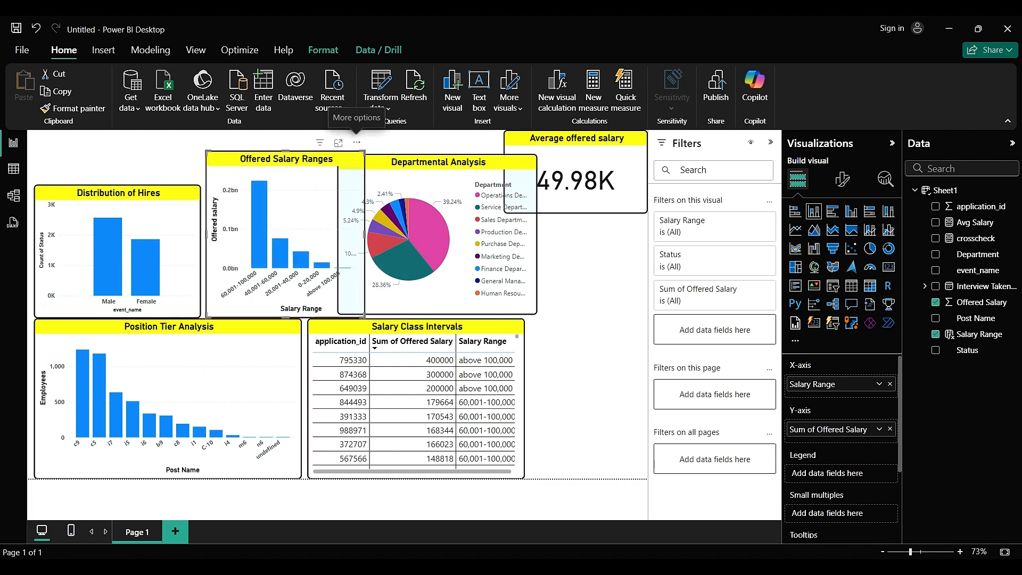
left_click(438, 161)
left_click_drag(365, 152, 359, 185)
Step: Shrink the Average offered salary card in the report's upper-right corner and narrow the Departmental Analysis pie chart down to the lower row
left_click(576, 139)
left_click_drag(505, 213, 538, 184)
left_click(584, 261)
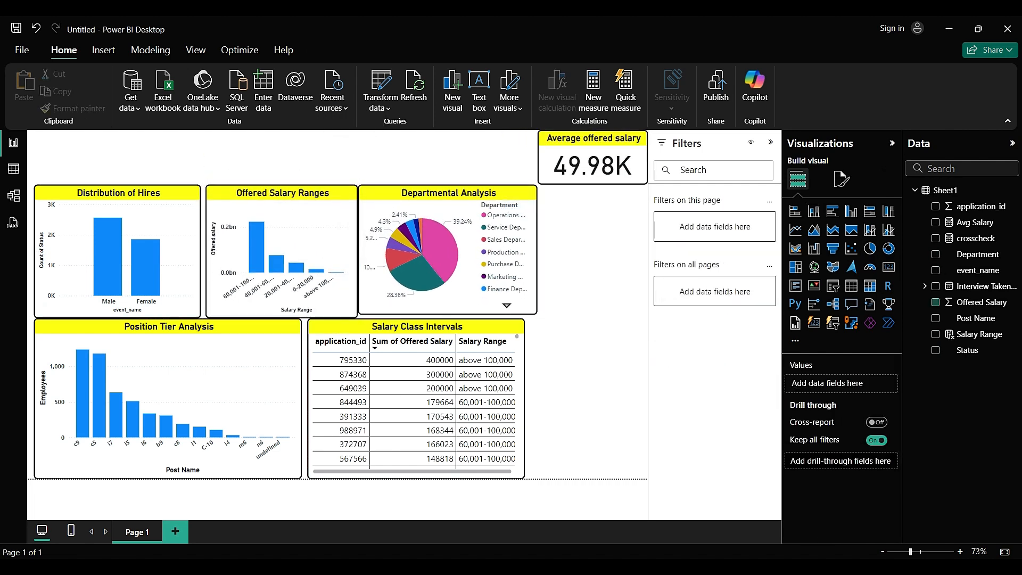
left_click(448, 192)
left_click_drag(537, 314, 525, 318)
Step: Move the Salary Class Intervals table to the report's right edge and widen the Position Tier Analysis chart to meet it
left_click_drag(416, 326, 540, 327)
left_click(298, 400)
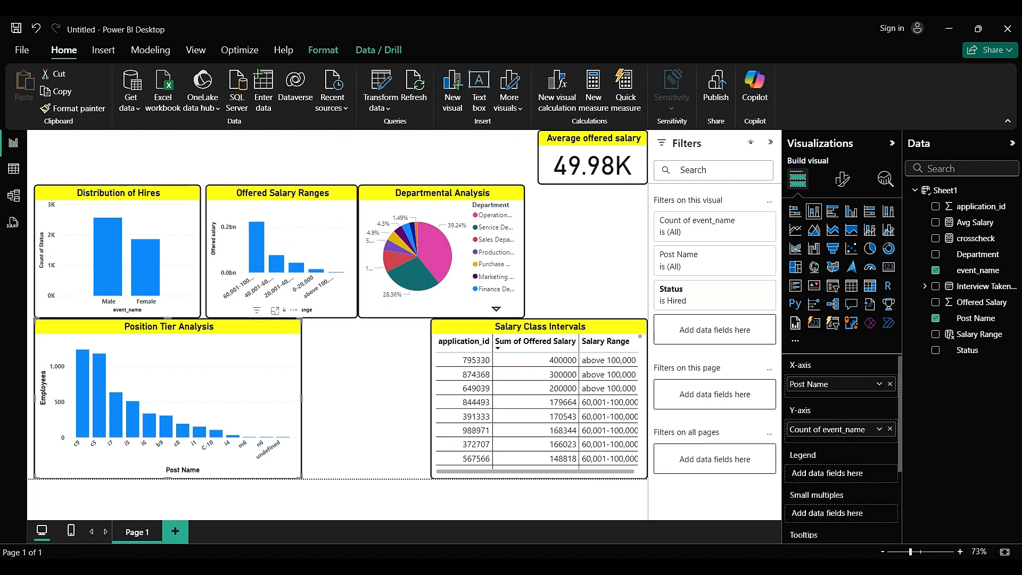
left_click_drag(301, 400, 429, 400)
Step: Align the pie chart to the right edge and resize it, Offered Salary Ranges and Distribution of Hires to fill the upper chart row
left_click_drag(442, 193, 564, 192)
left_click_drag(481, 252, 461, 251)
left_click(333, 249)
left_click_drag(357, 251, 460, 251)
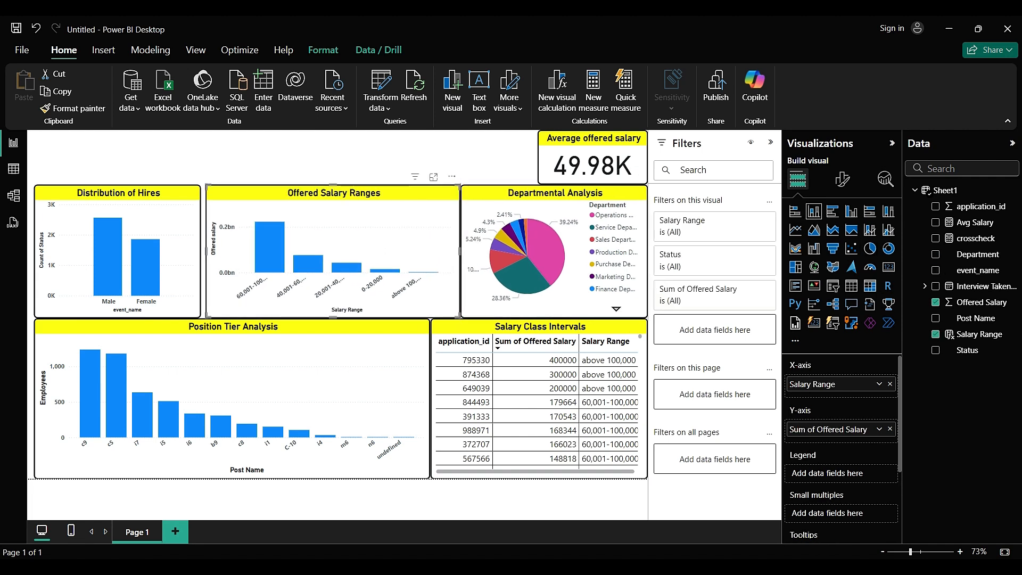
left_click_drag(206, 252, 262, 251)
left_click(186, 250)
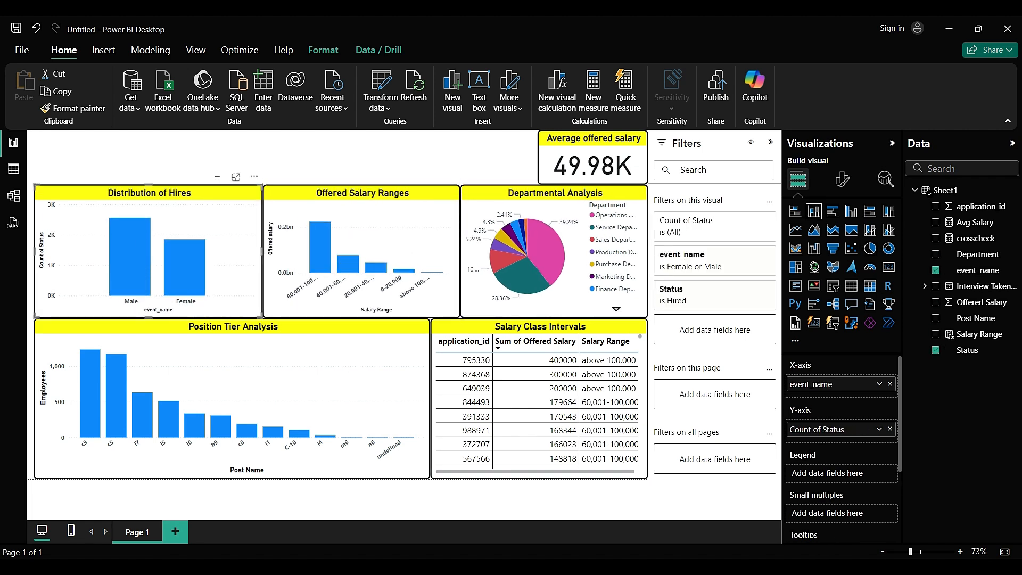
left_click(299, 157)
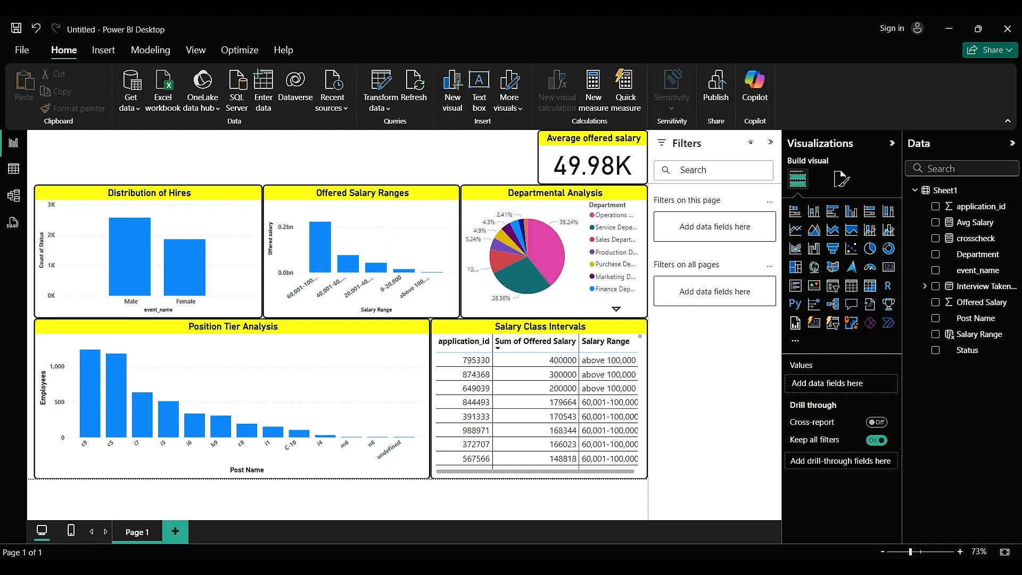
Step: Duplicate the Average offered salary card beside the original and make the copy show the Count of Status
left_click(592, 165)
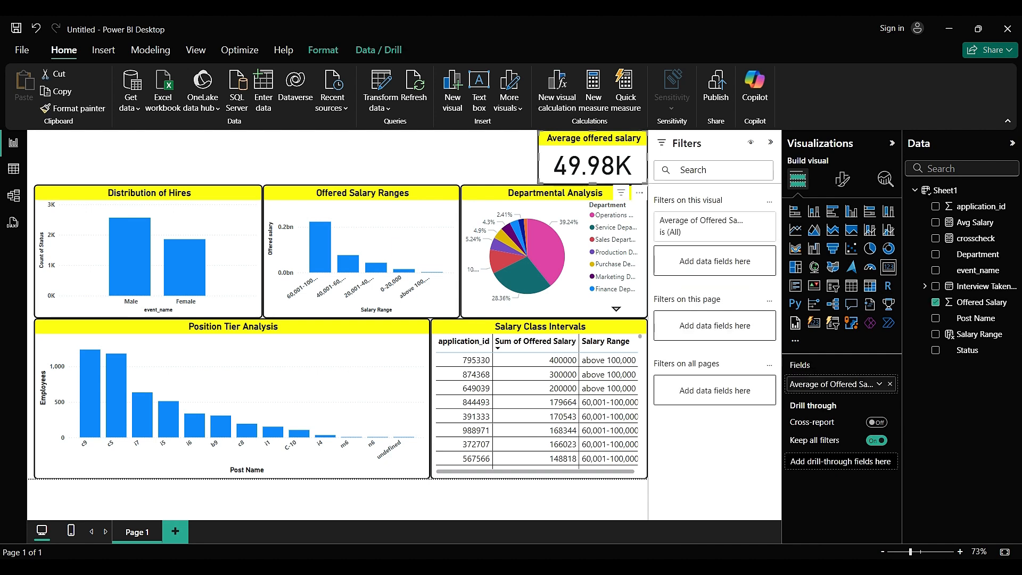
left_click(480, 160)
left_click(592, 166)
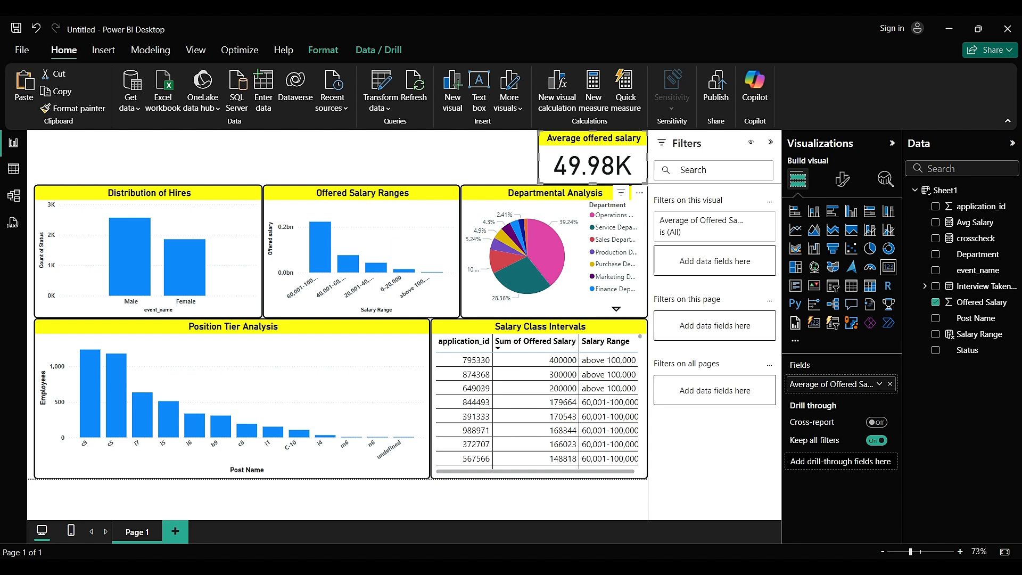
key("ctrl+c")
key("ctrl+v")
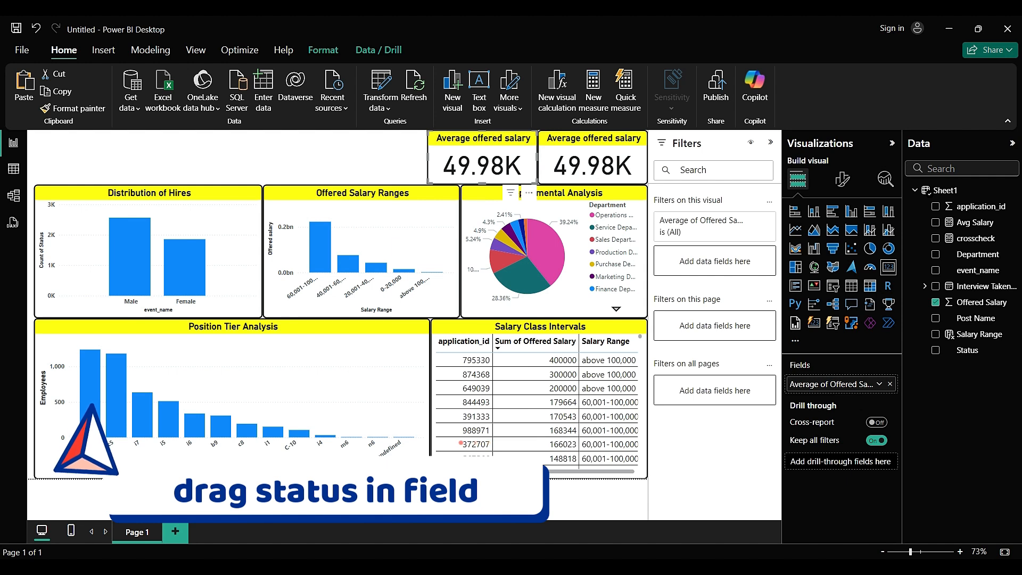
left_click_drag(968, 350, 798, 384)
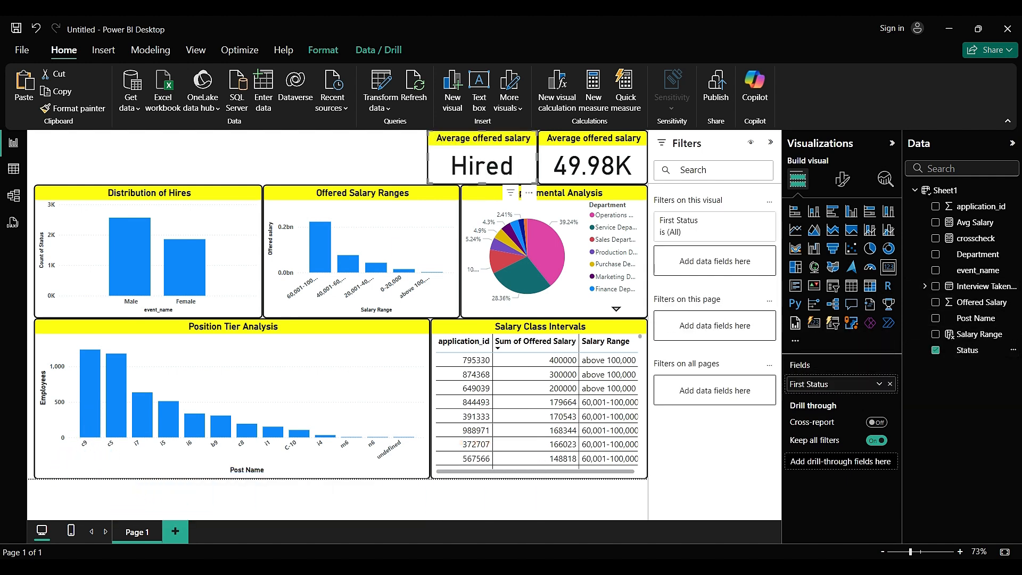
left_click(879, 384)
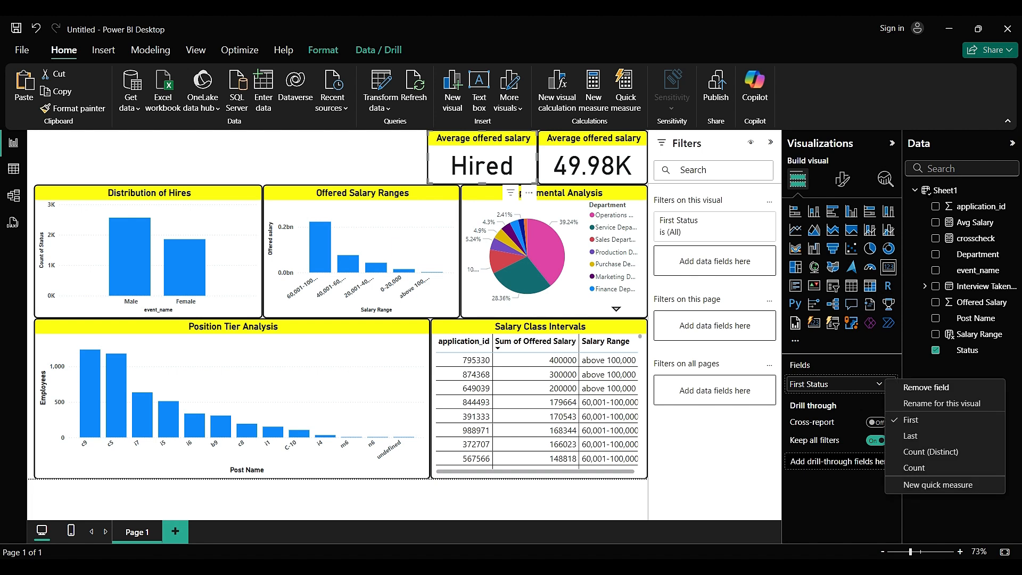
left_click(914, 467)
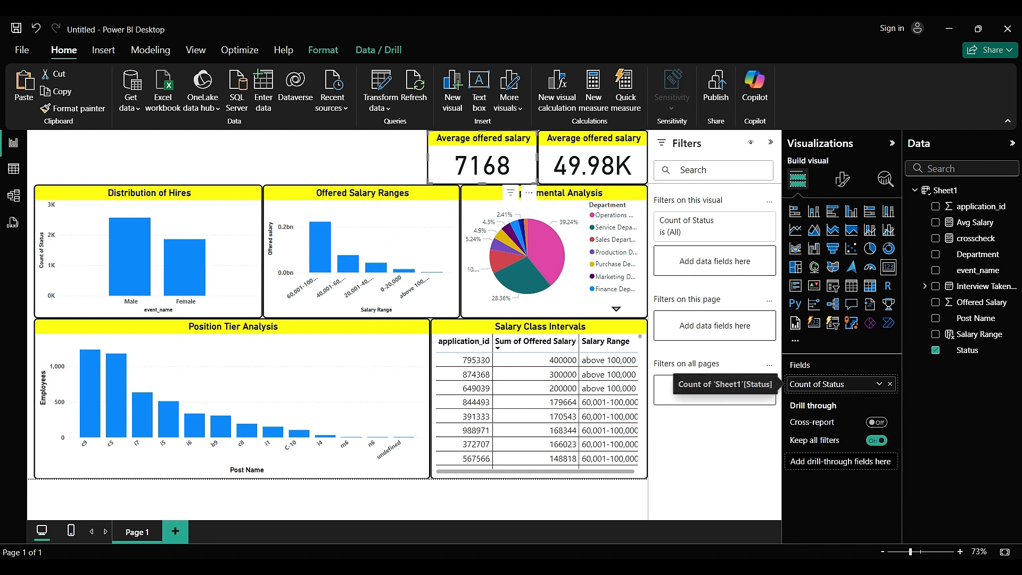
Step: Add a Status filter to the duplicated card and limit it to Hired
left_click_drag(968, 350, 710, 263)
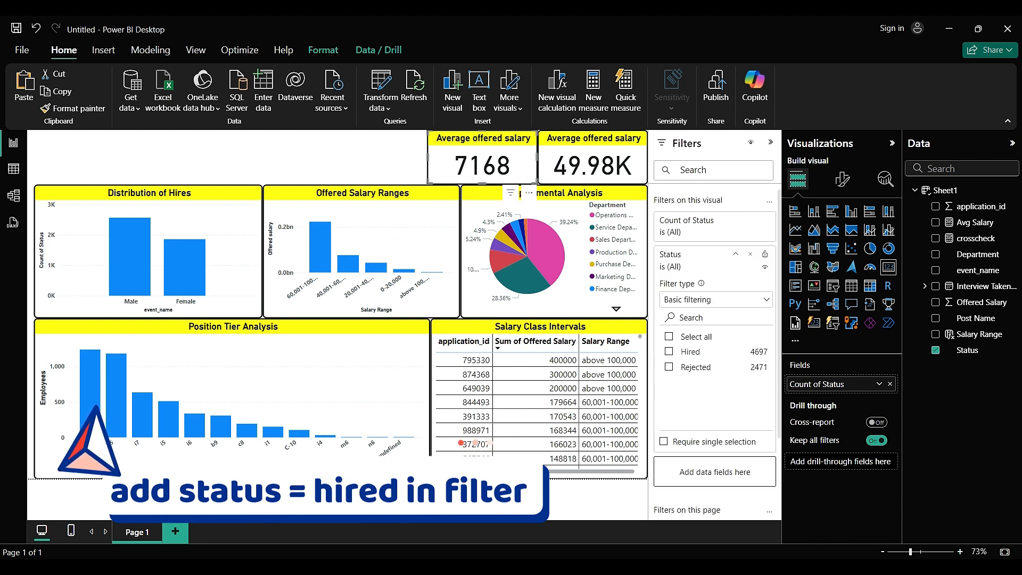
left_click(669, 351)
left_click(391, 160)
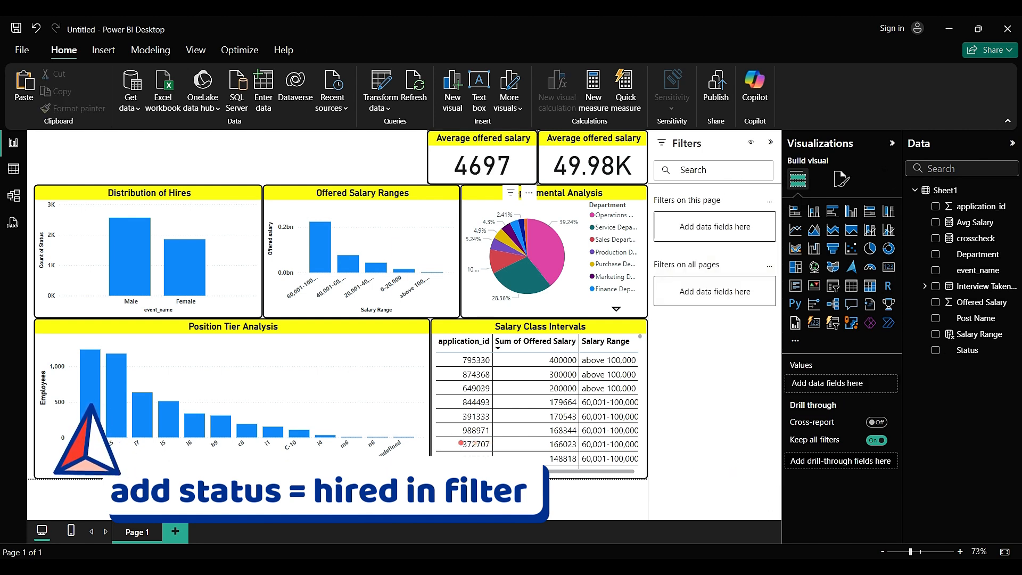
Step: Change the title of the Status count card to "Hired"
left_click(482, 165)
left_click(842, 179)
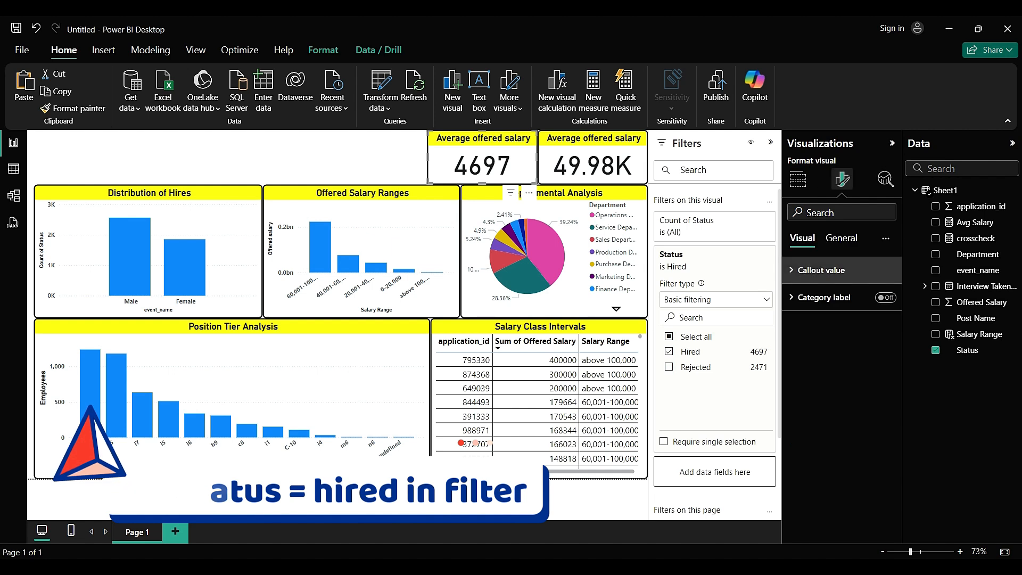
left_click(841, 238)
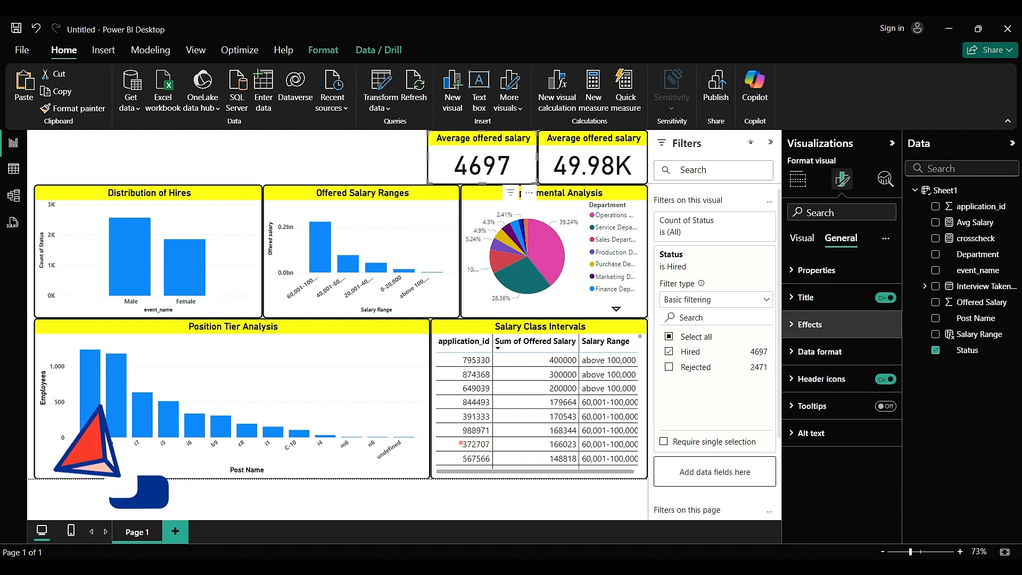
left_click(814, 297)
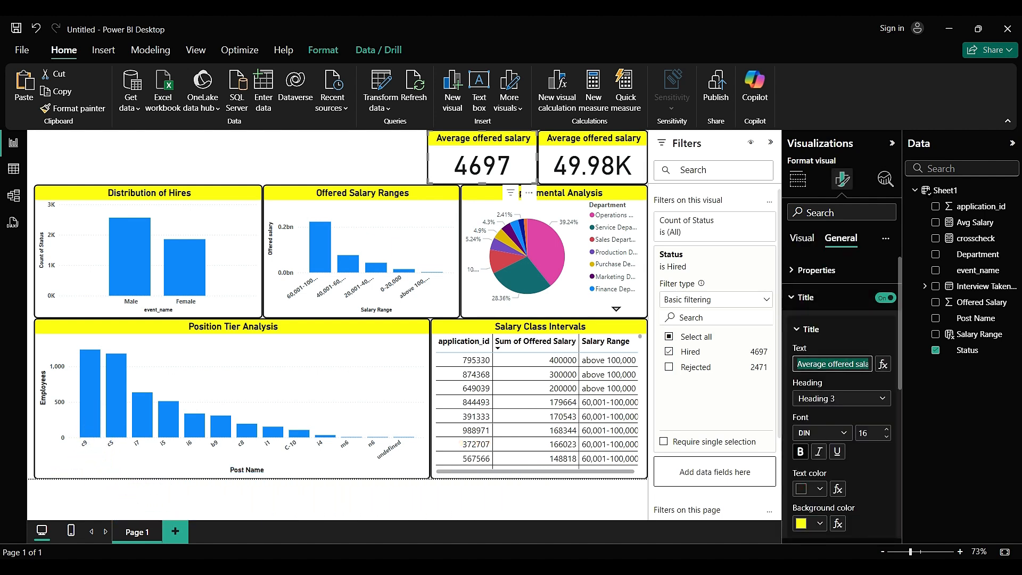
type("Hire")
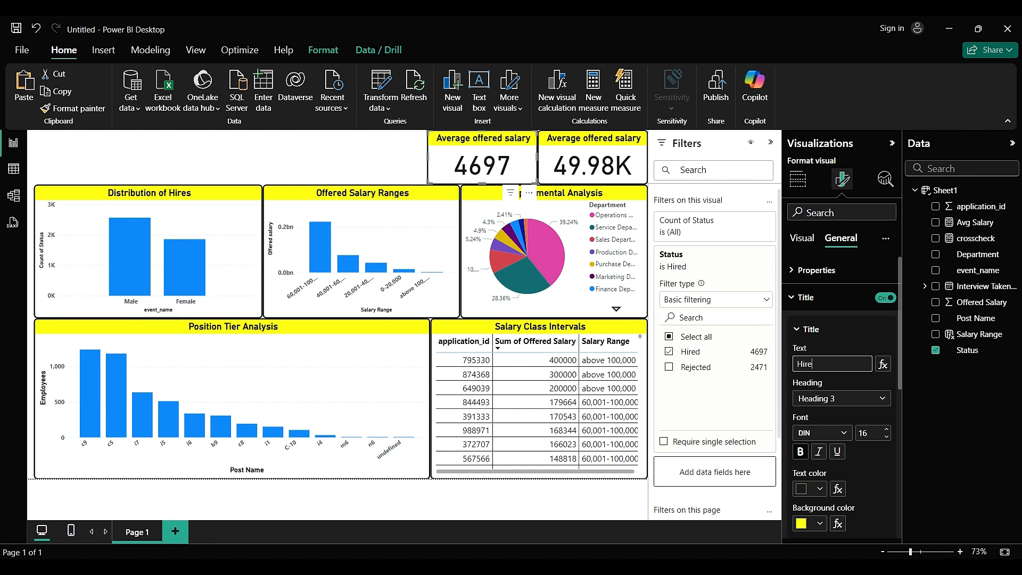
type("d")
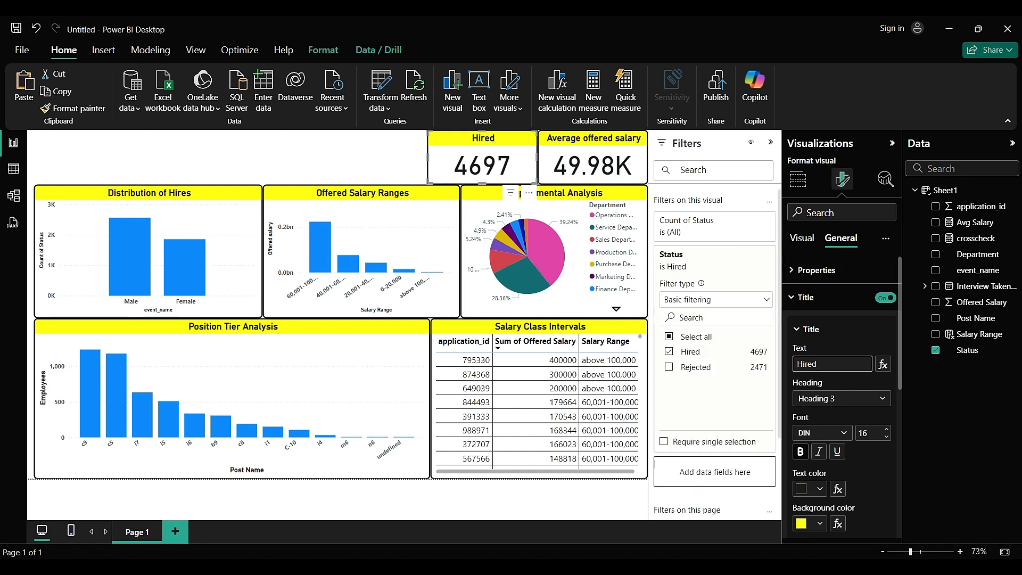
Step: Duplicate the Hired card next to the original and reduce the three cards' height so they fit evenly above the charts
left_click(340, 159)
left_click_drag(482, 159, 539, 157)
key("ctrl+v")
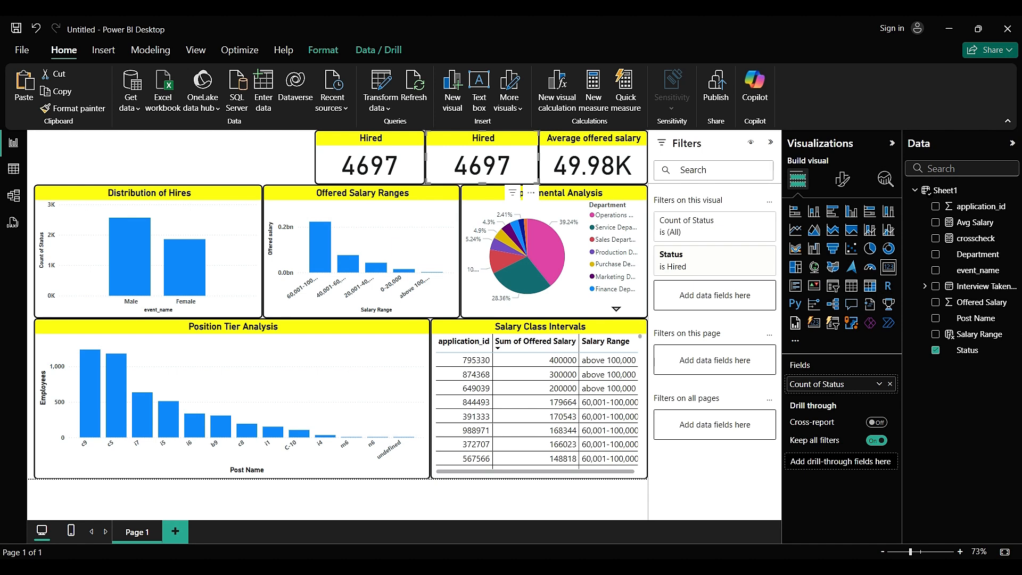
left_click(203, 155)
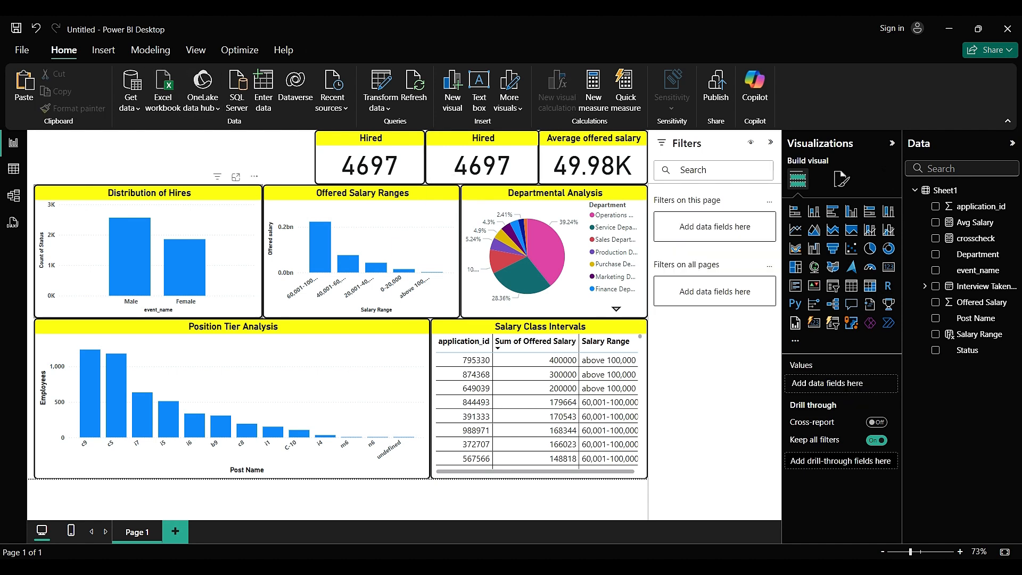
left_click(483, 164)
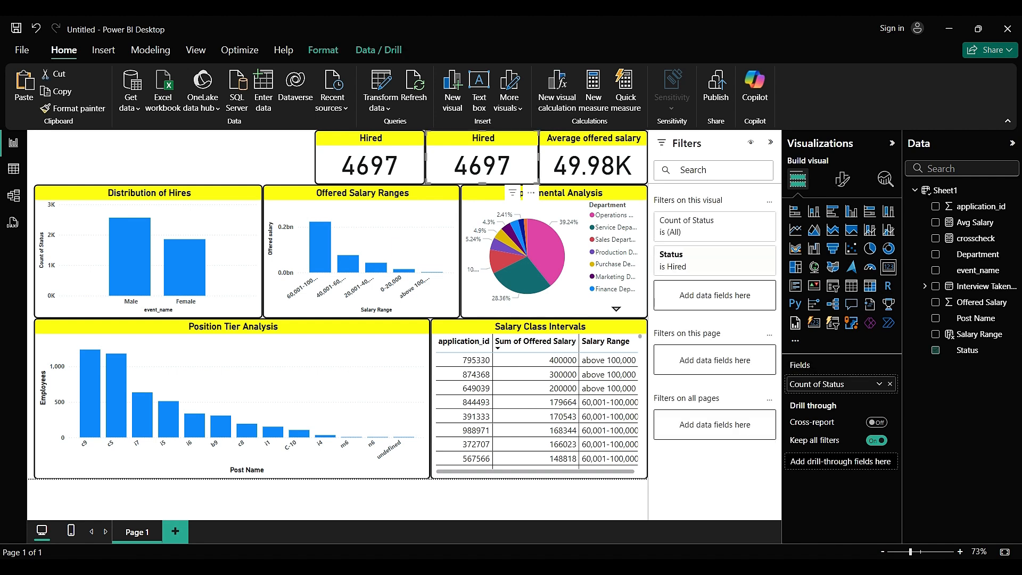
left_click_drag(483, 131, 482, 136)
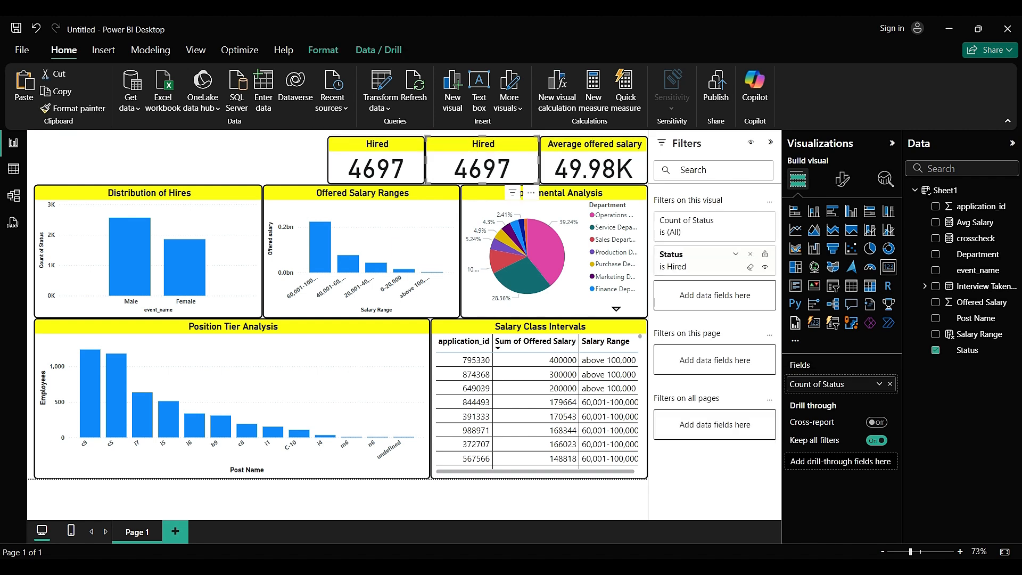
Step: Switch the middle Hired card's Status filter to Rejected and title the card "Rejected"
left_click(736, 255)
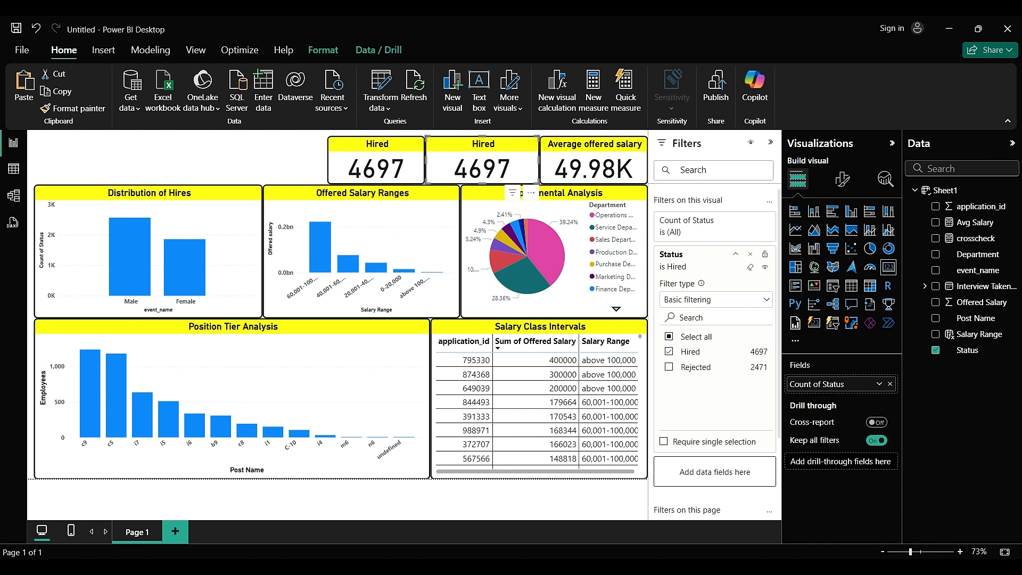
left_click(669, 367)
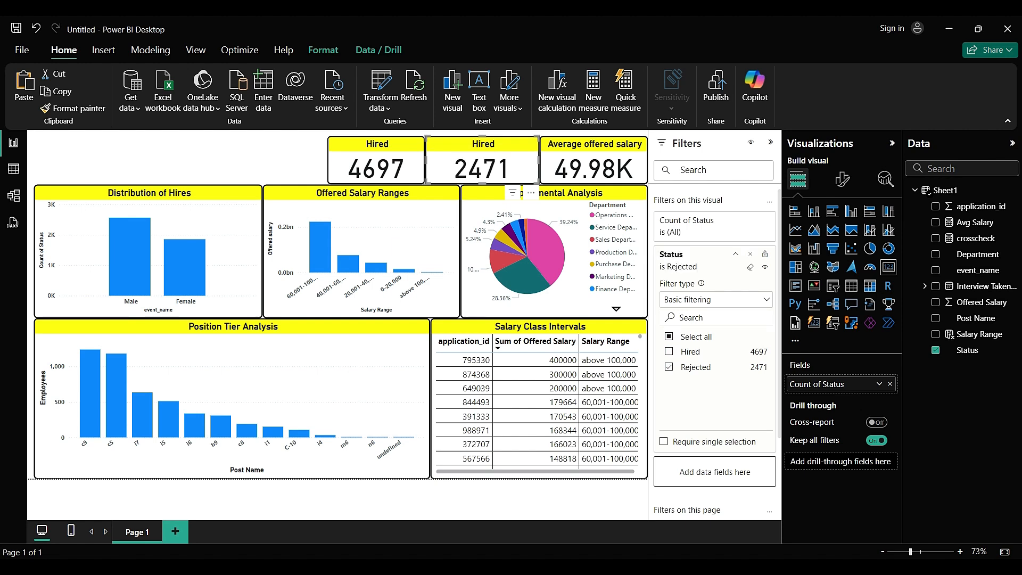
left_click(841, 179)
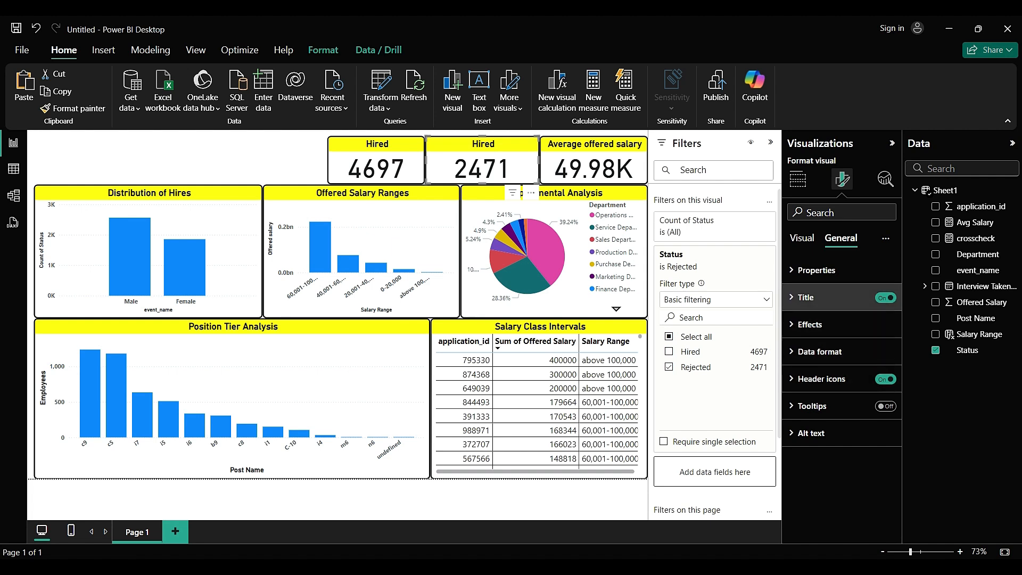
left_click(805, 297)
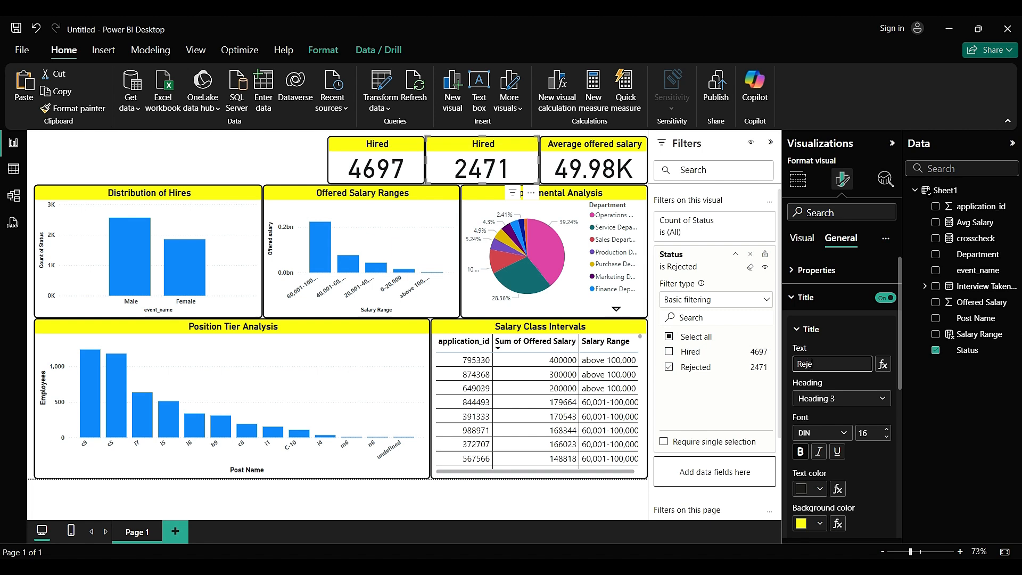
type("Rejected")
left_click(479, 501)
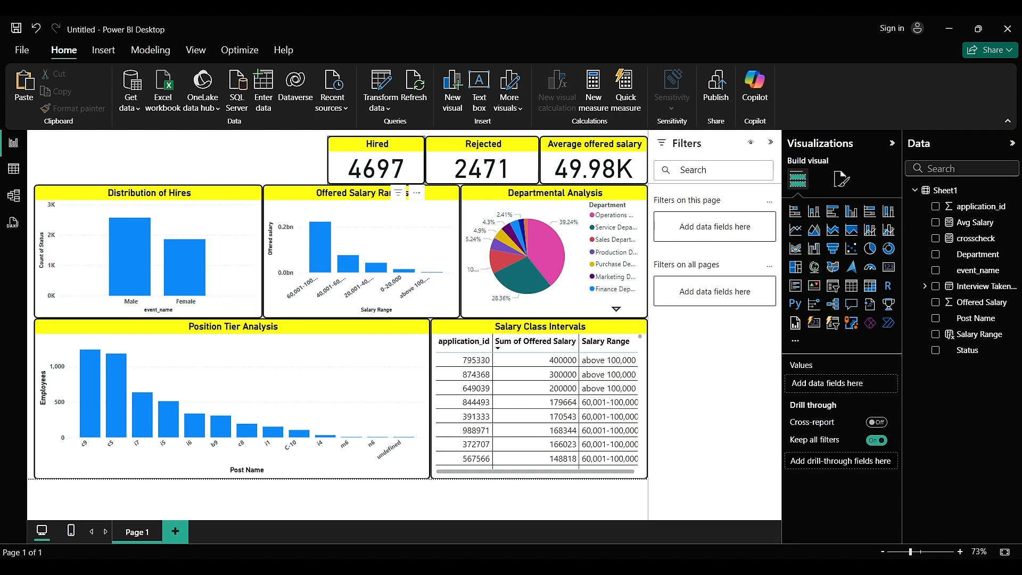
left_click(376, 168)
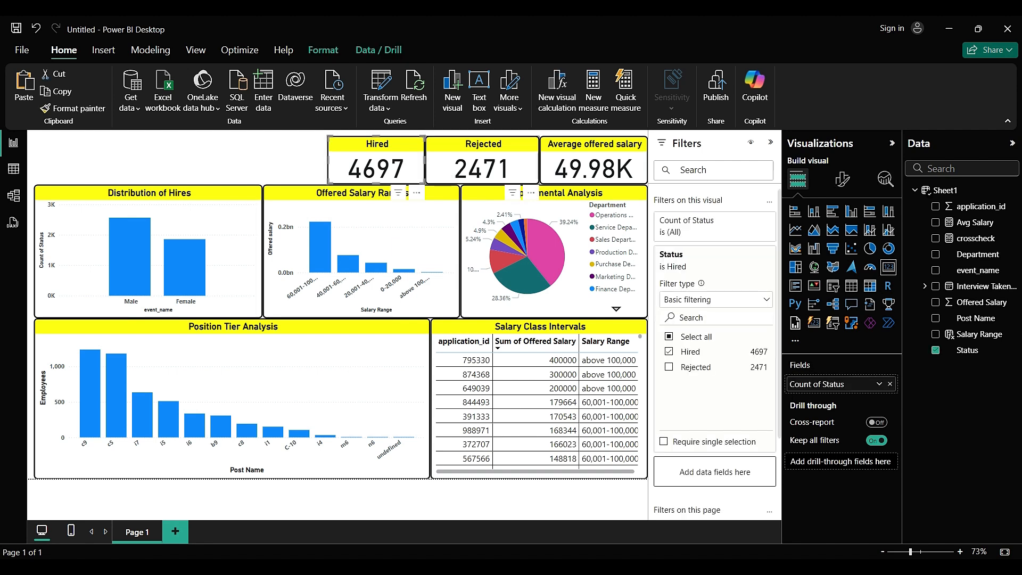
left_click(490, 160)
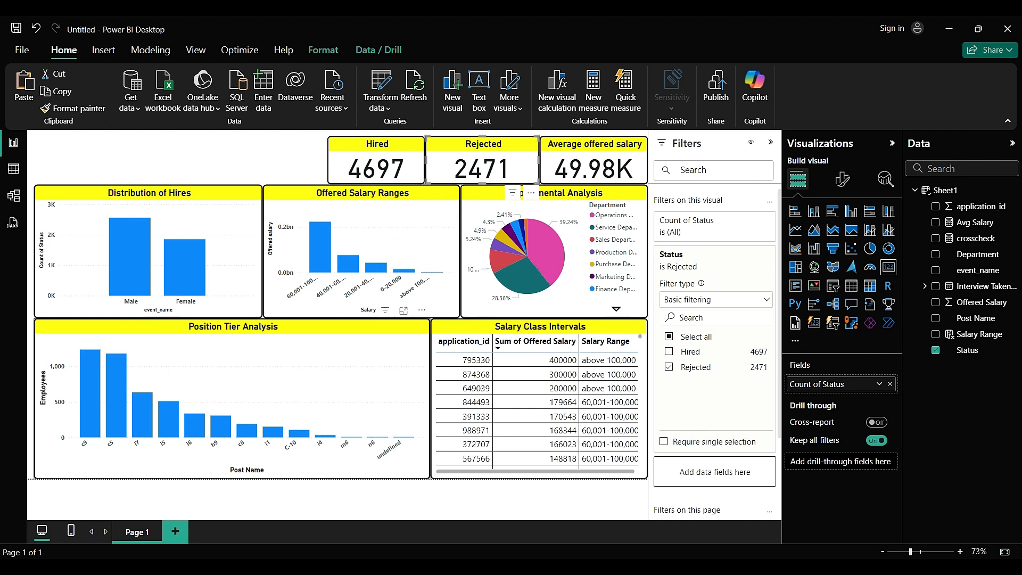
left_click(298, 375)
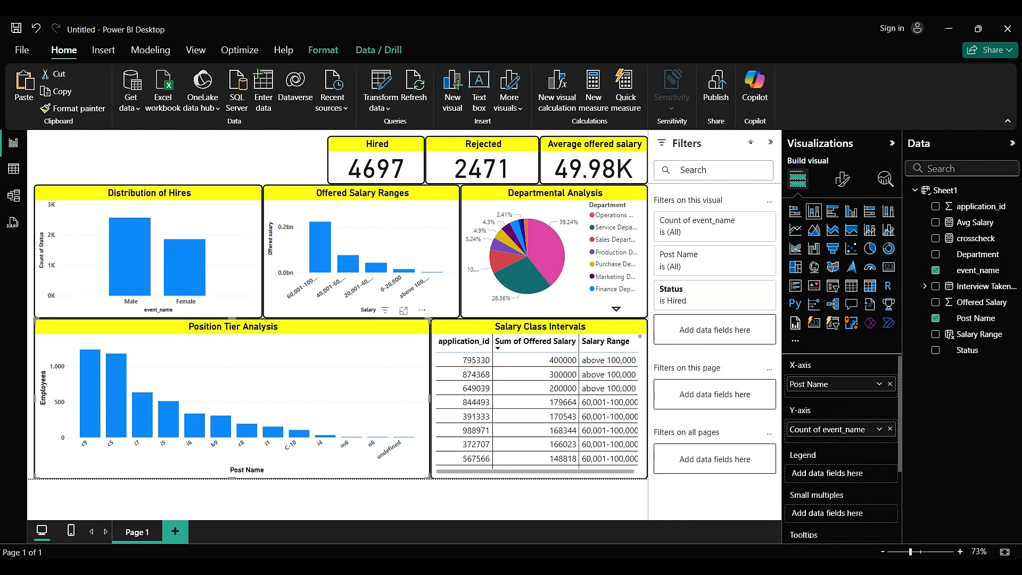
left_click(320, 499)
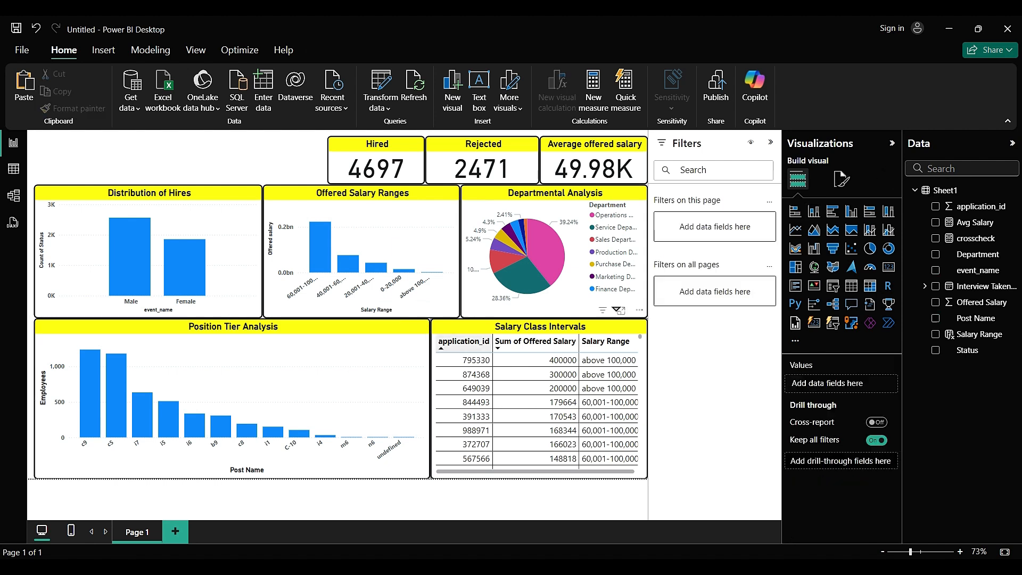
Step: Narrow the Position Tier Analysis chart and the Salary Class Intervals table, and place them side by side against the page's right edge
left_click(341, 375)
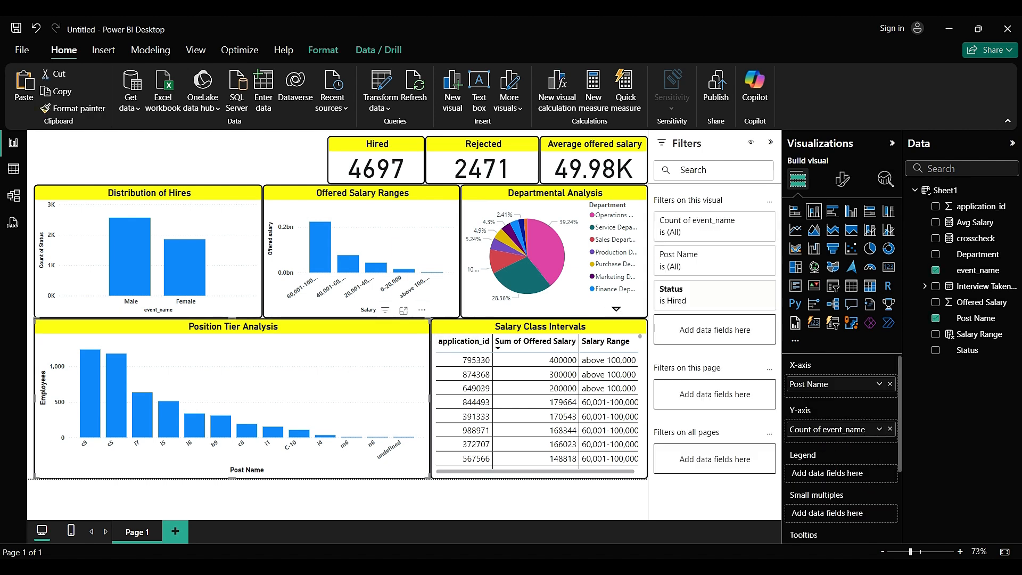
left_click_drag(429, 320, 269, 320)
left_click(462, 328)
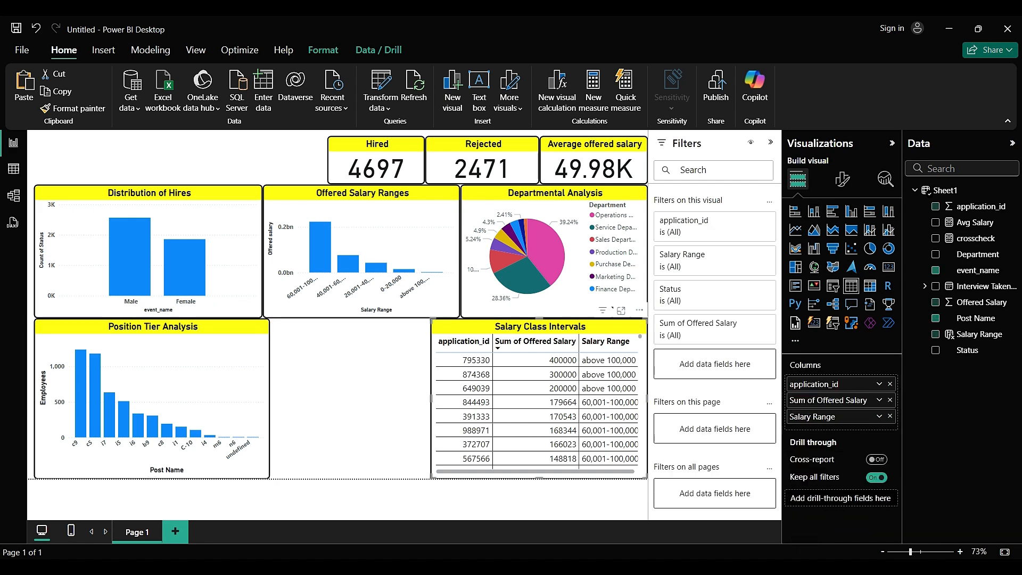
left_click_drag(432, 320, 455, 329)
left_click_drag(479, 336, 295, 328)
left_click_drag(367, 326, 558, 327)
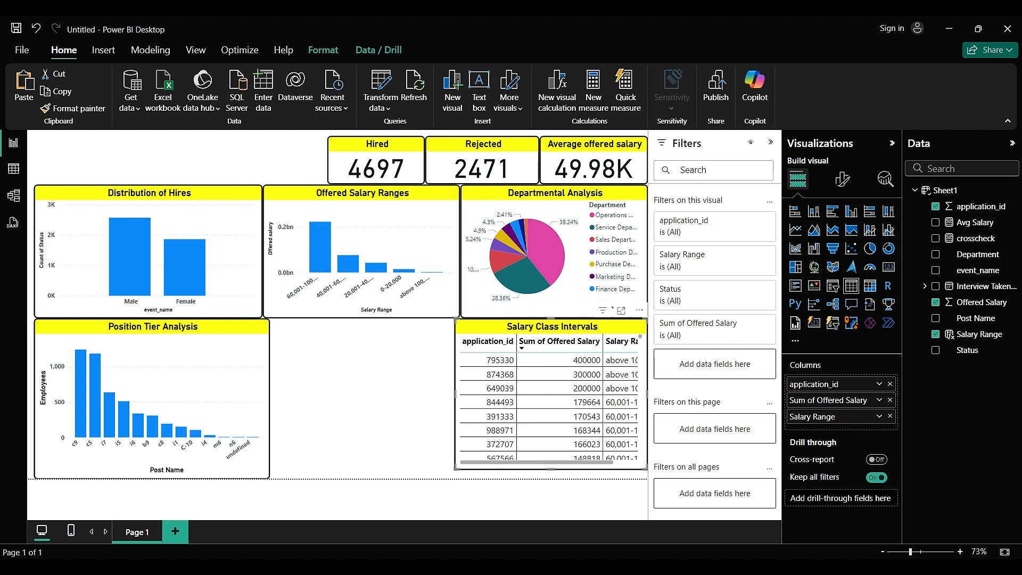
left_click_drag(154, 326, 344, 326)
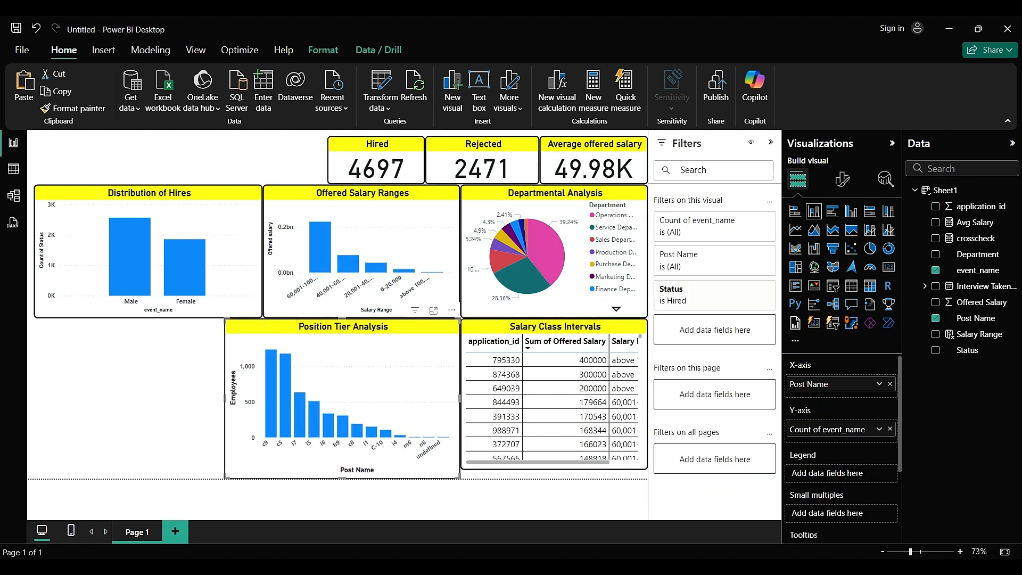
Step: Trim the left side of Distribution of Hires and refit Position Tier Analysis beneath it, freeing a column along the page's left edge
left_click_drag(226, 398, 263, 398)
left_click(149, 192)
left_click_drag(35, 251, 97, 251)
left_click_drag(325, 326, 158, 326)
left_click_drag(294, 399, 459, 399)
Step: Move the Average offered salary card into the free left column and resize it and the adjoining charts to meet without overlapping
left_click_drag(594, 143, 102, 208)
left_click(122, 251)
left_click_drag(98, 251, 129, 251)
left_click(96, 208)
left_click_drag(101, 209, 127, 251)
left_click(159, 372)
left_click_drag(98, 399, 128, 400)
Step: Place the Hired card directly below the Average offered salary card and reduce its height to end level with the upper charts
left_click_drag(376, 143, 78, 272)
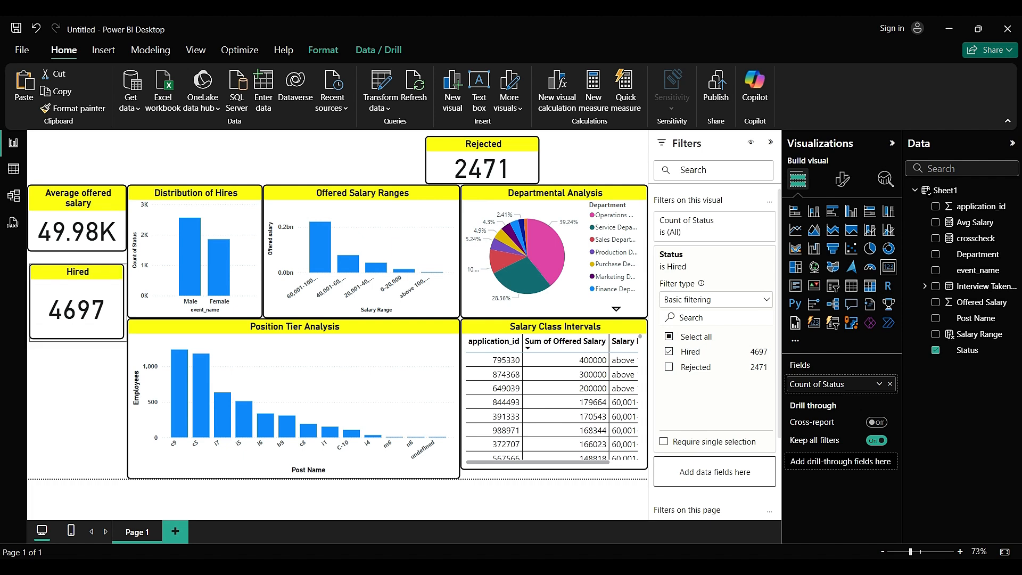
left_click_drag(127, 335, 127, 326)
left_click_drag(77, 272, 76, 262)
Step: Place the Rejected card below the Hired card, match its width to the column, make it taller and align the stacked cards
left_click_drag(482, 144, 84, 327)
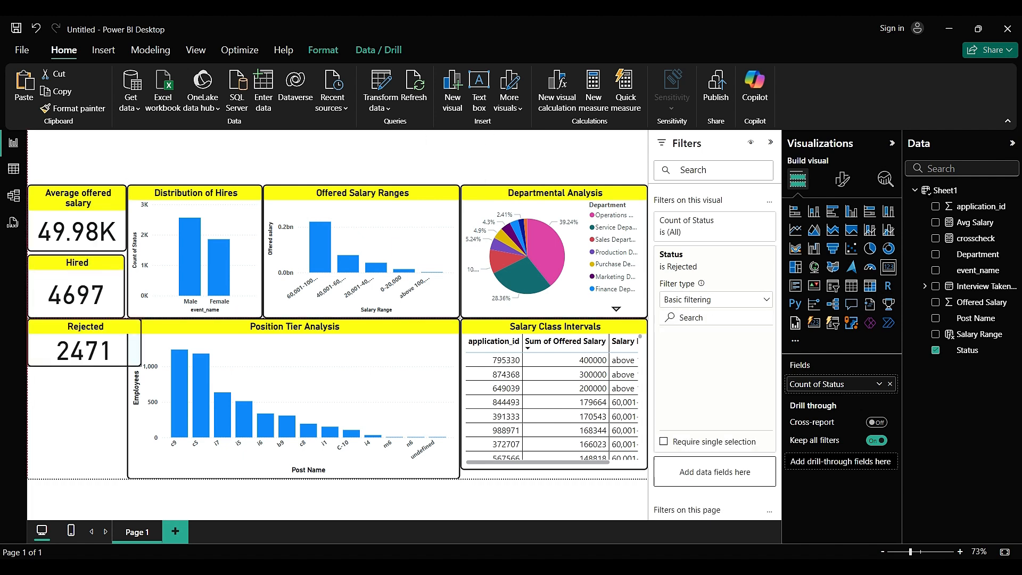
left_click_drag(142, 343, 127, 343)
left_click_drag(77, 365, 77, 394)
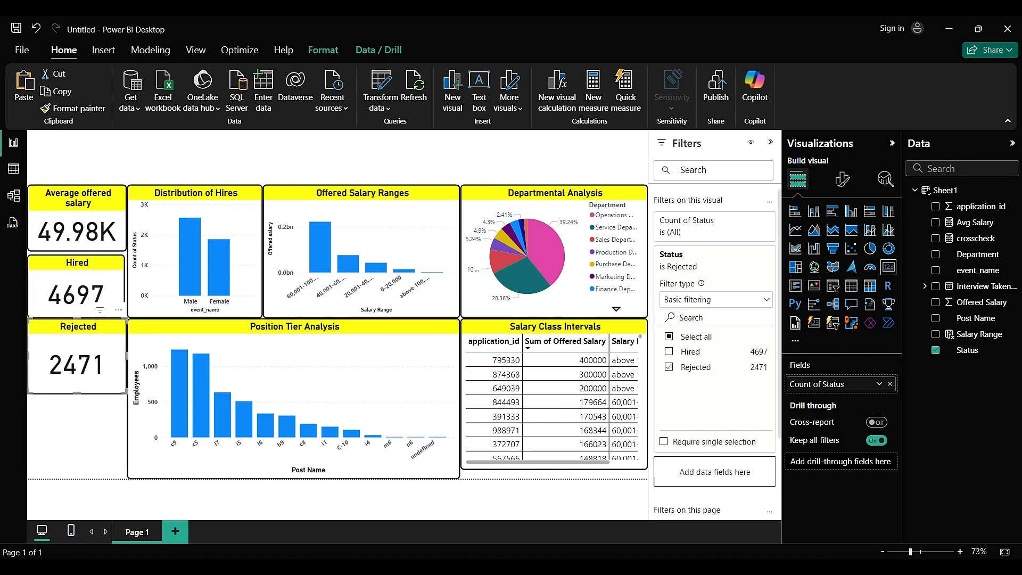
left_click_drag(78, 330, 126, 322)
left_click(77, 262)
left_click_drag(77, 263, 77, 260)
Step: Reduce the Rejected card's height to leave room for another card below it
left_click(78, 205)
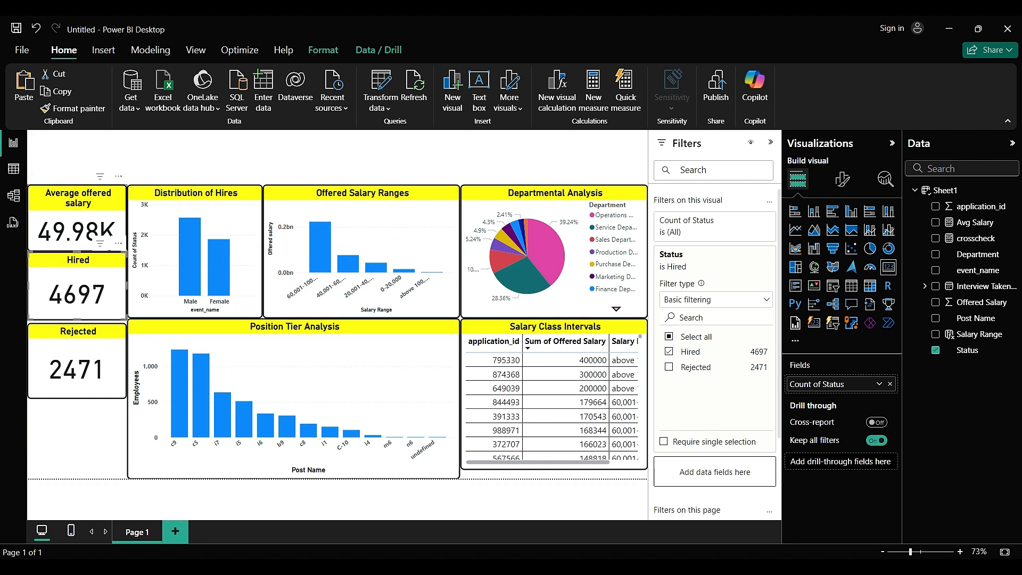
left_click(95, 262)
left_click(90, 341)
left_click(80, 437)
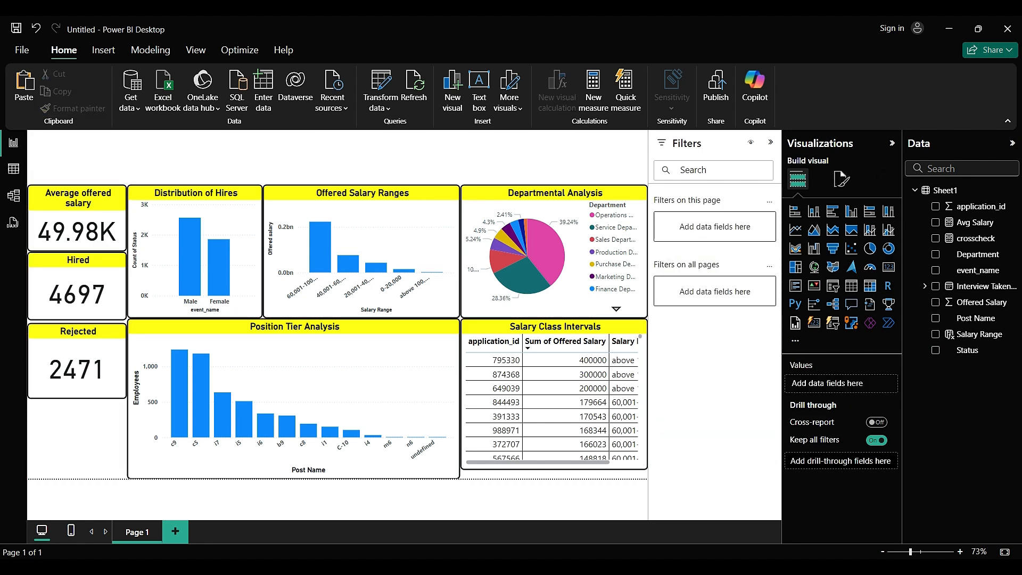
left_click(78, 367)
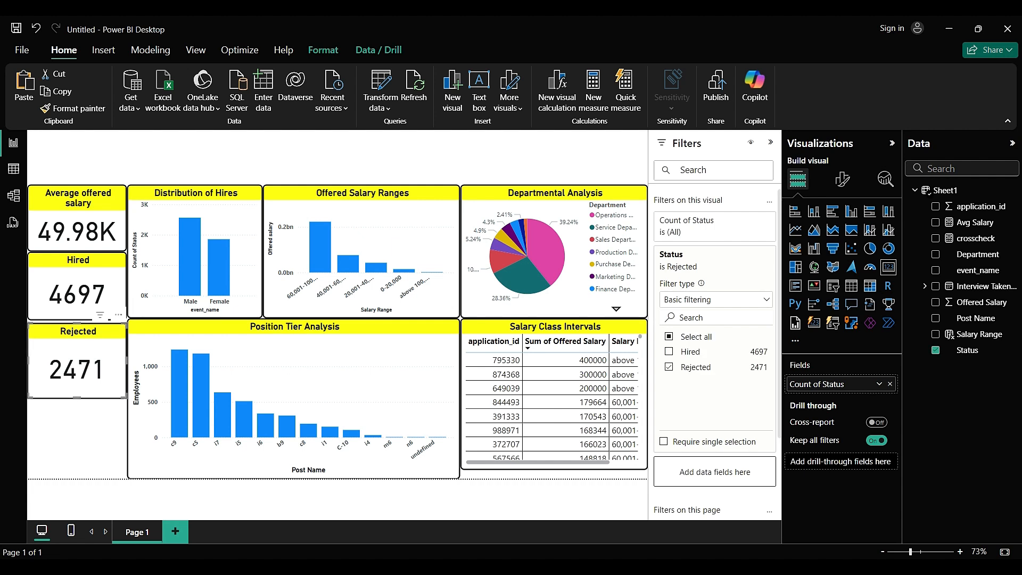
left_click_drag(77, 398, 78, 388)
left_click(78, 428)
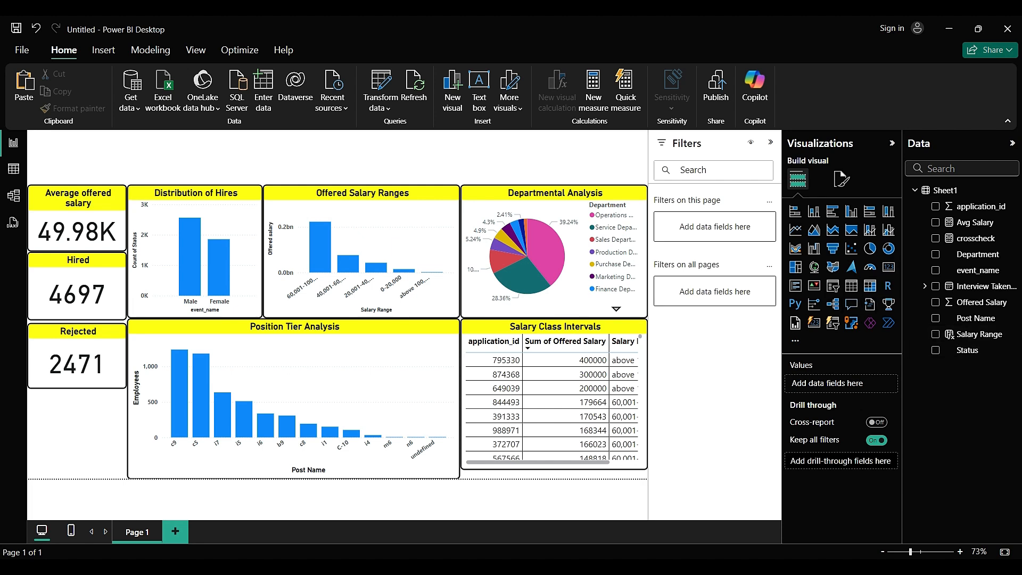
Step: Add a card below the Rejected card showing the sum of Offered Salary
left_click(889, 267)
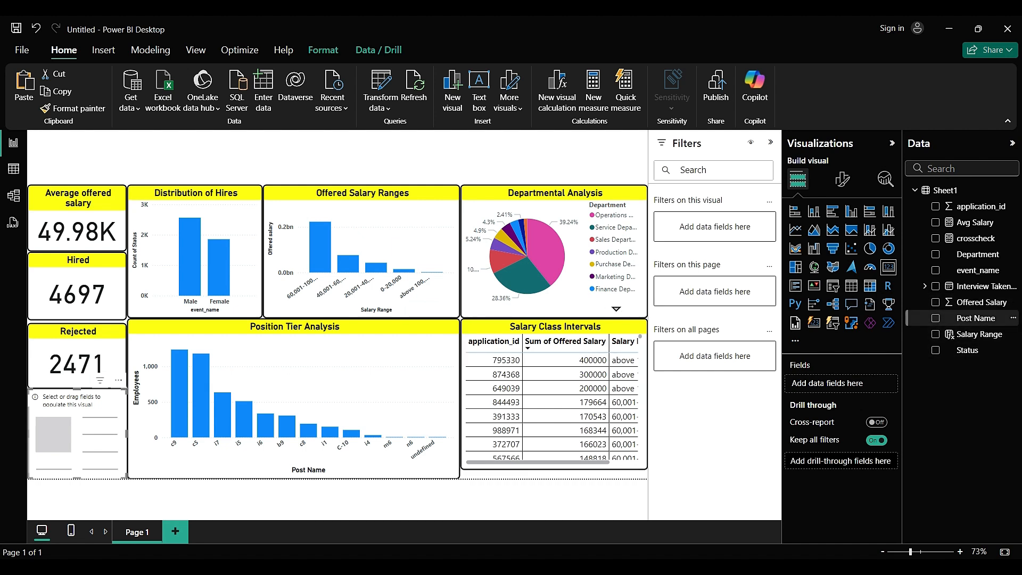
left_click_drag(980, 301, 847, 382)
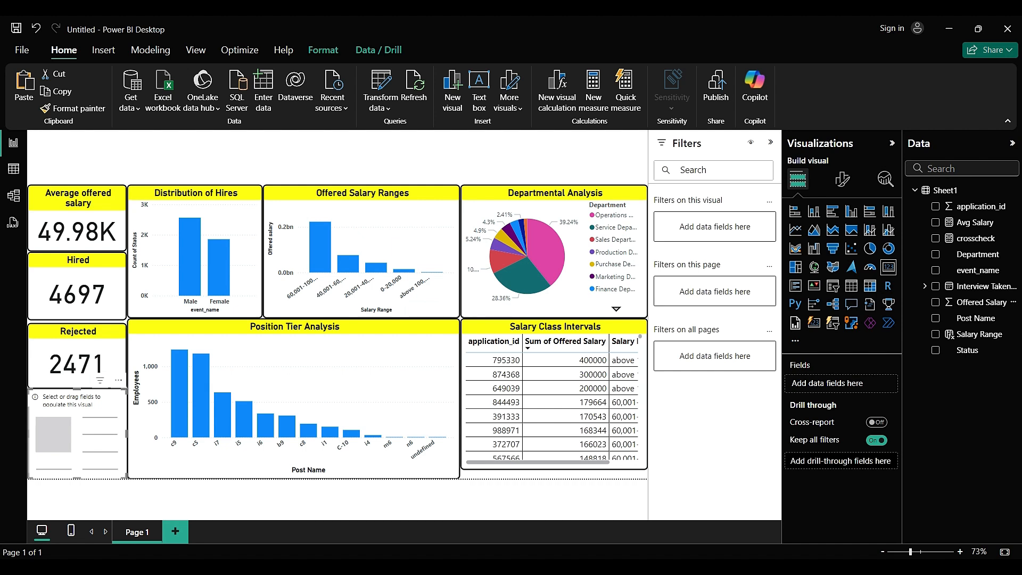
left_click_drag(958, 302, 820, 383)
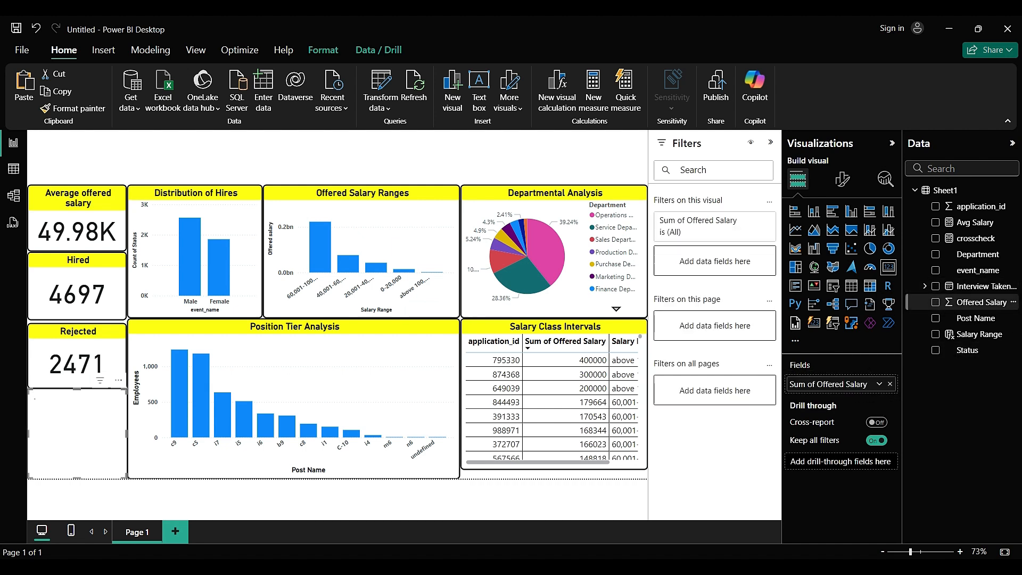
Step: Copy the Rejected card's formatting onto the Offered Salary card
left_click(77, 359)
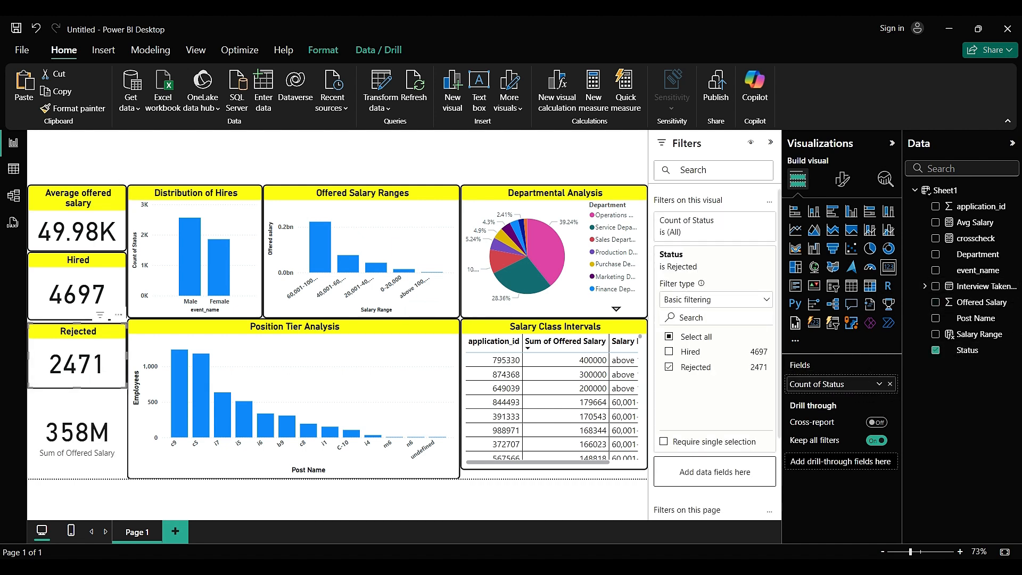
left_click(80, 430)
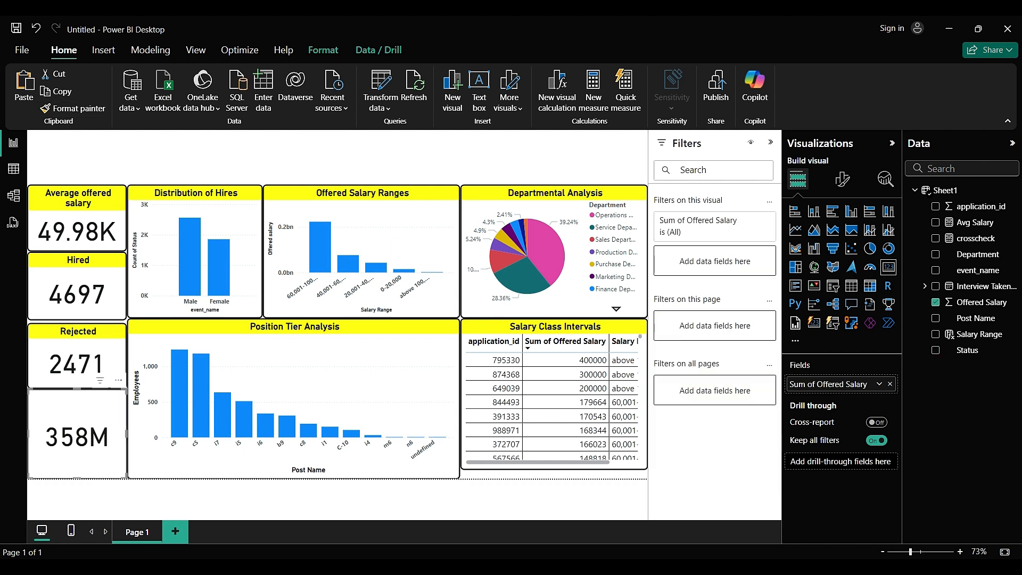
left_click(77, 362)
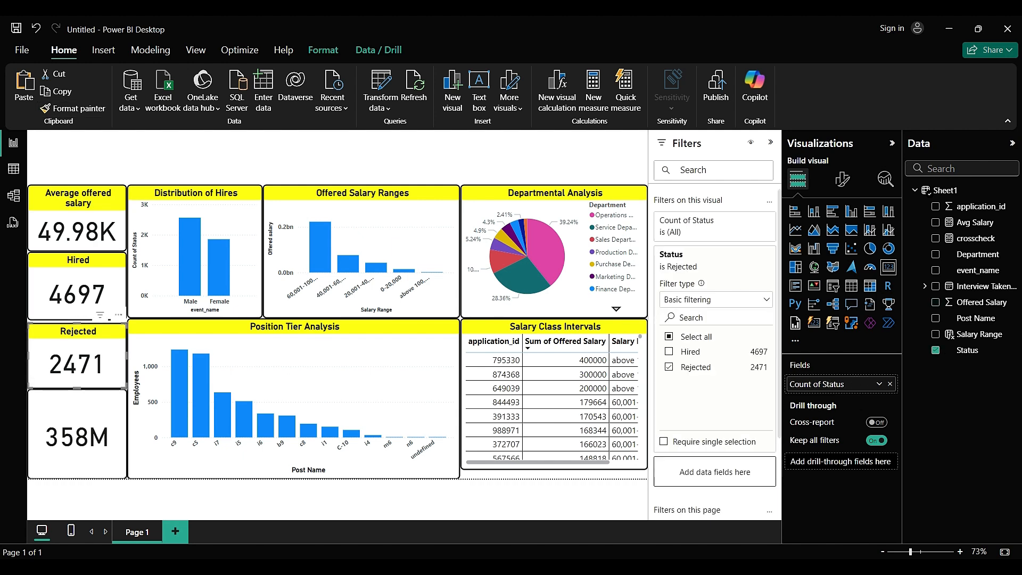
left_click(74, 109)
left_click(78, 431)
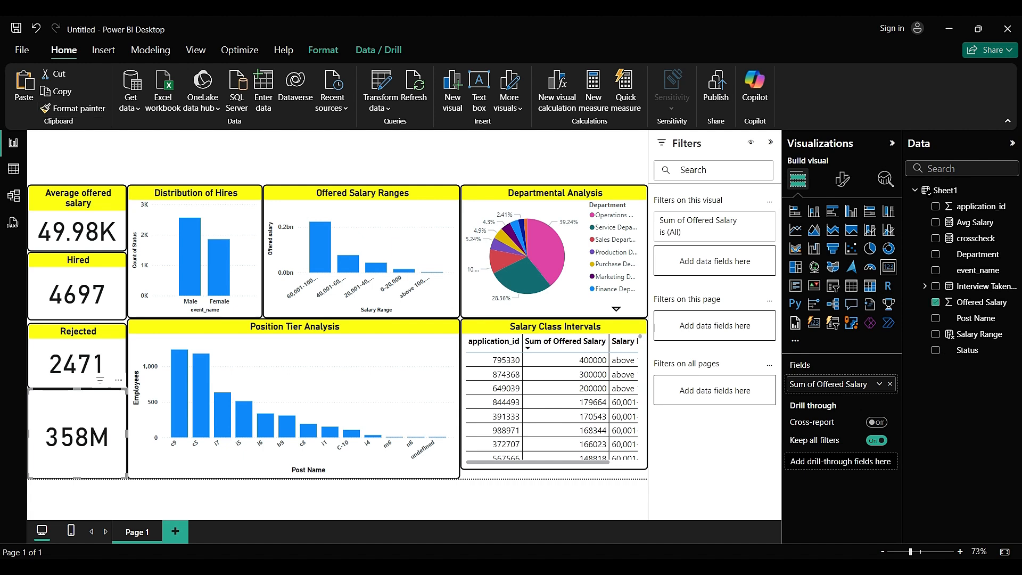
Step: Title the Offered Salary card "Total Salary" and adjust its size to fit the card column
left_click(842, 179)
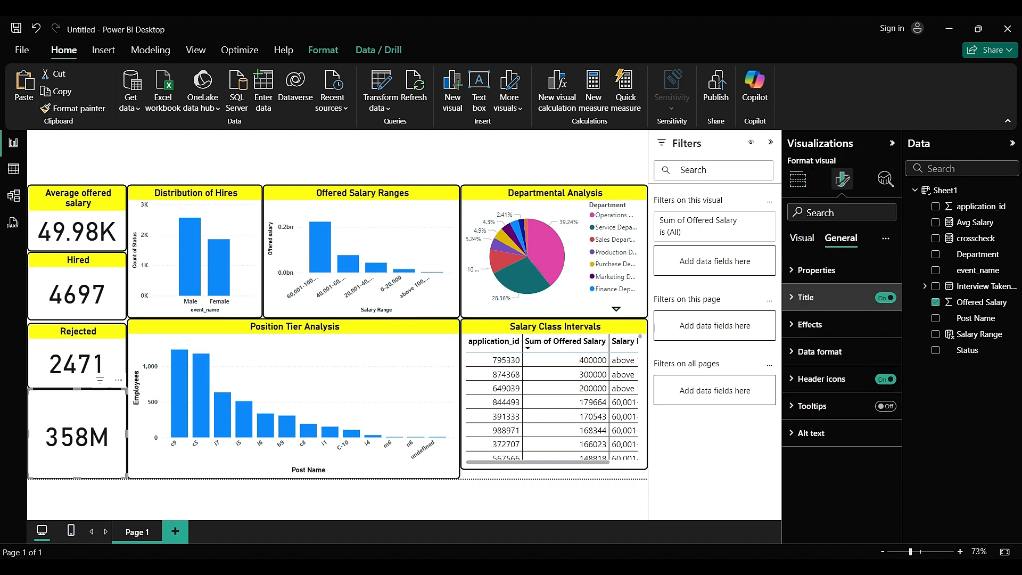
left_click(806, 298)
left_click(832, 364)
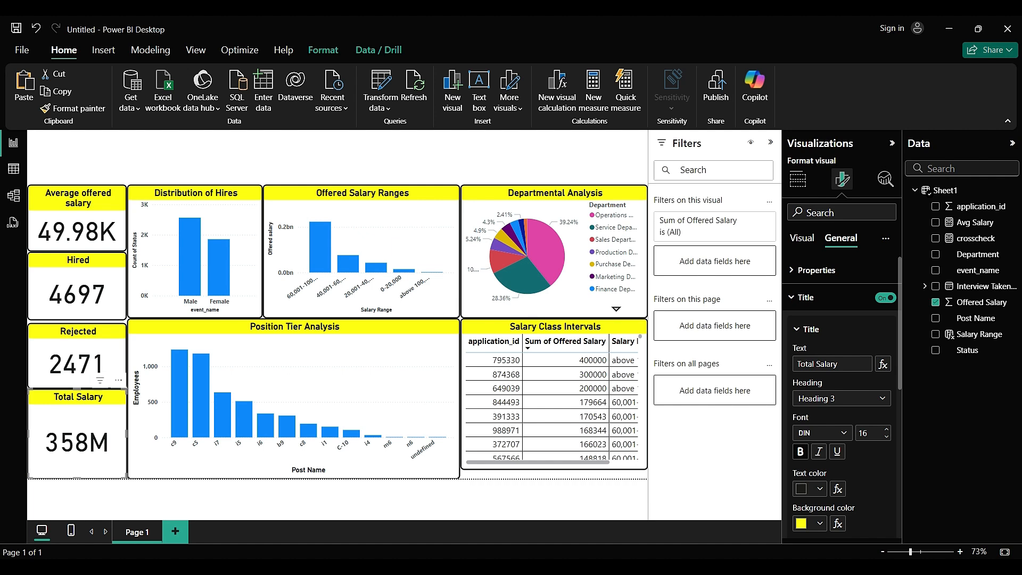
left_click_drag(126, 478, 124, 476)
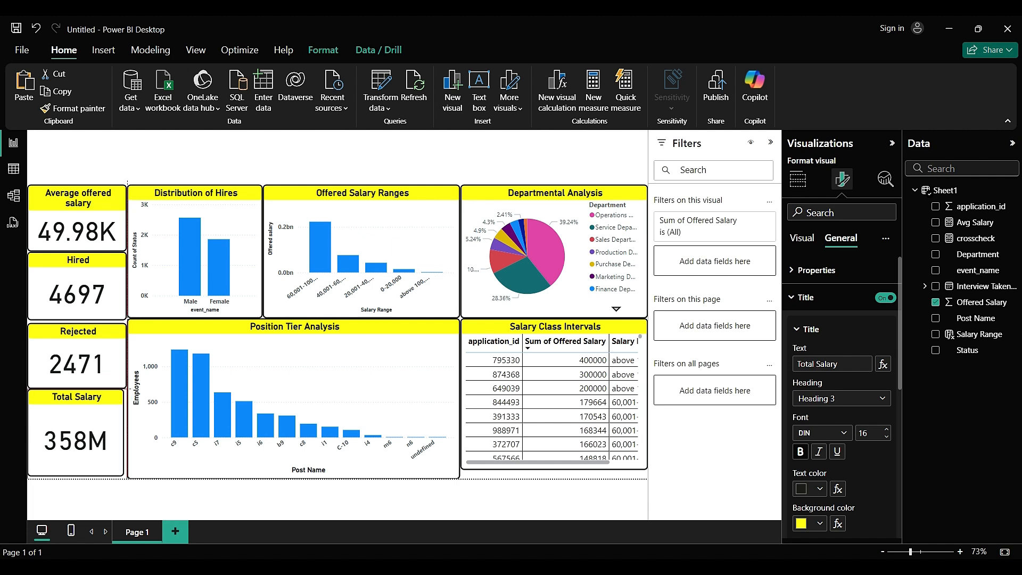
left_click_drag(127, 389, 132, 417)
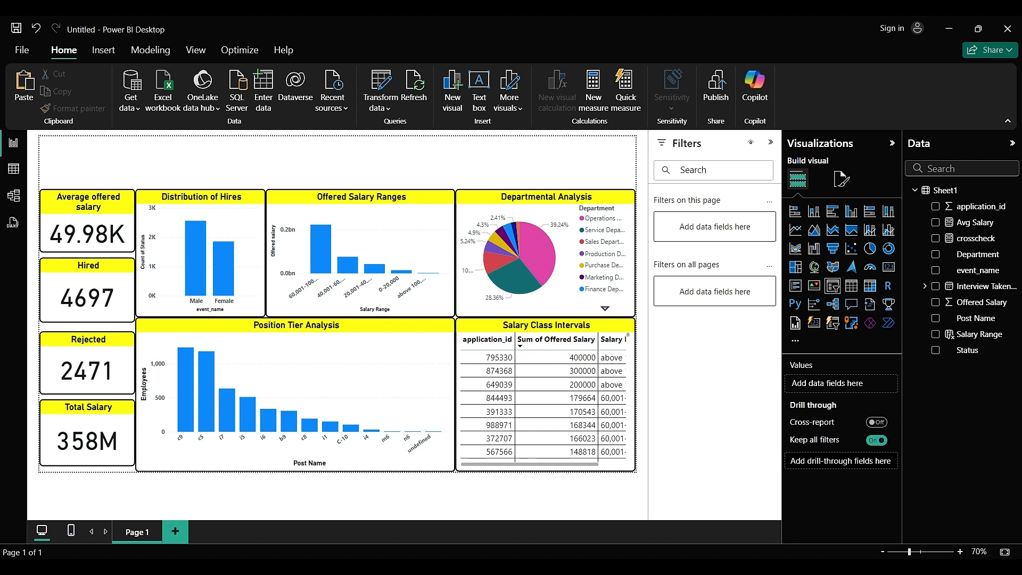
Step: Insert a slicer, shorten it and assign the Department field to it
left_click(832, 286)
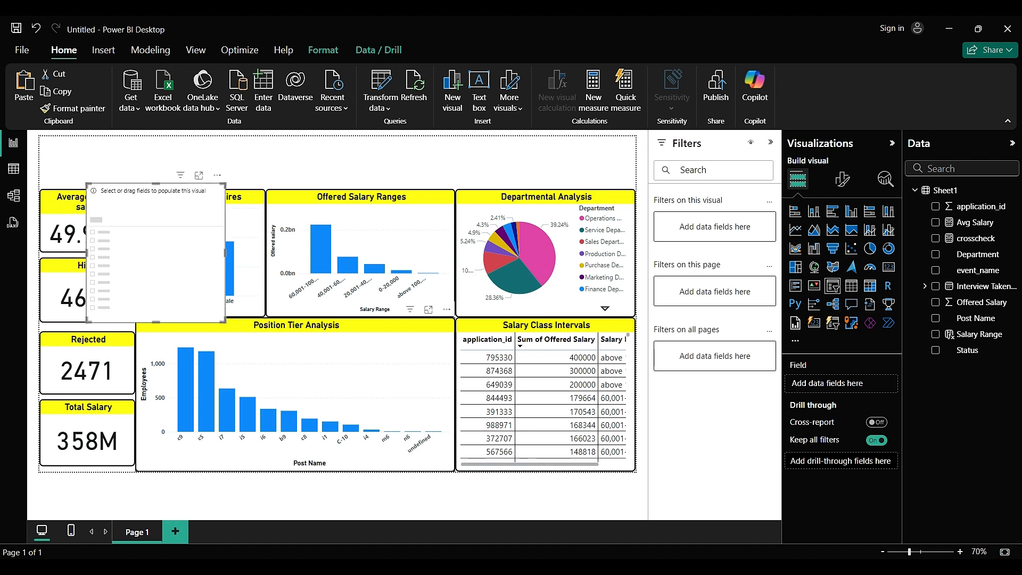
left_click_drag(156, 321, 156, 290)
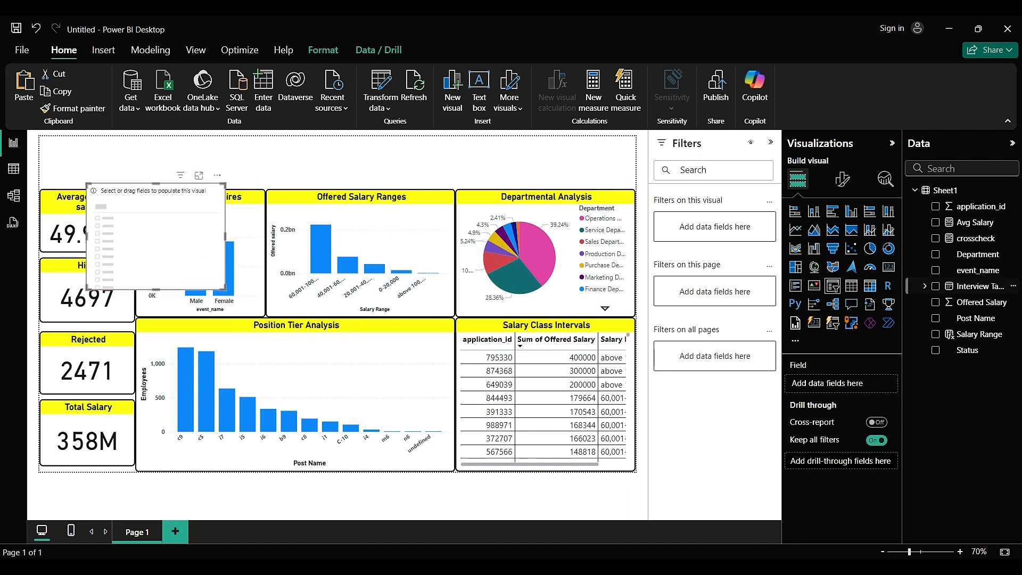
left_click_drag(978, 254, 836, 384)
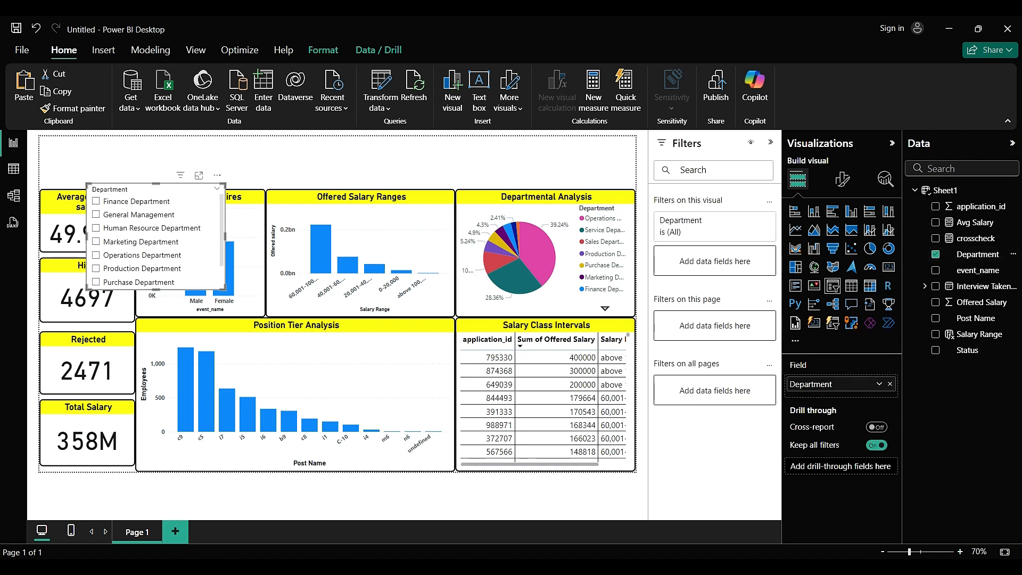
Step: Change the Department slicer's style to Tile
left_click(842, 179)
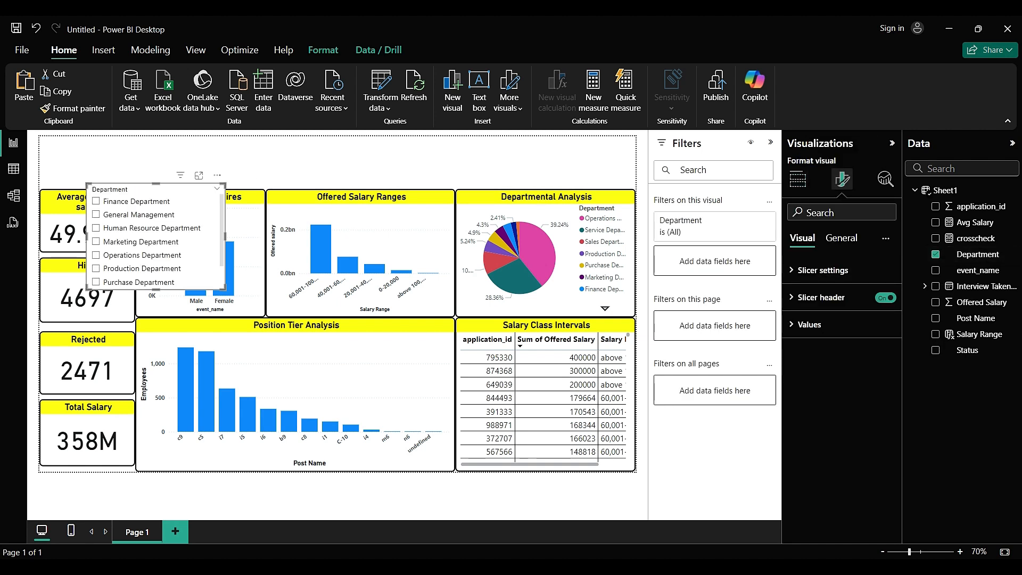
left_click(841, 238)
left_click(802, 238)
left_click(823, 270)
left_click(841, 337)
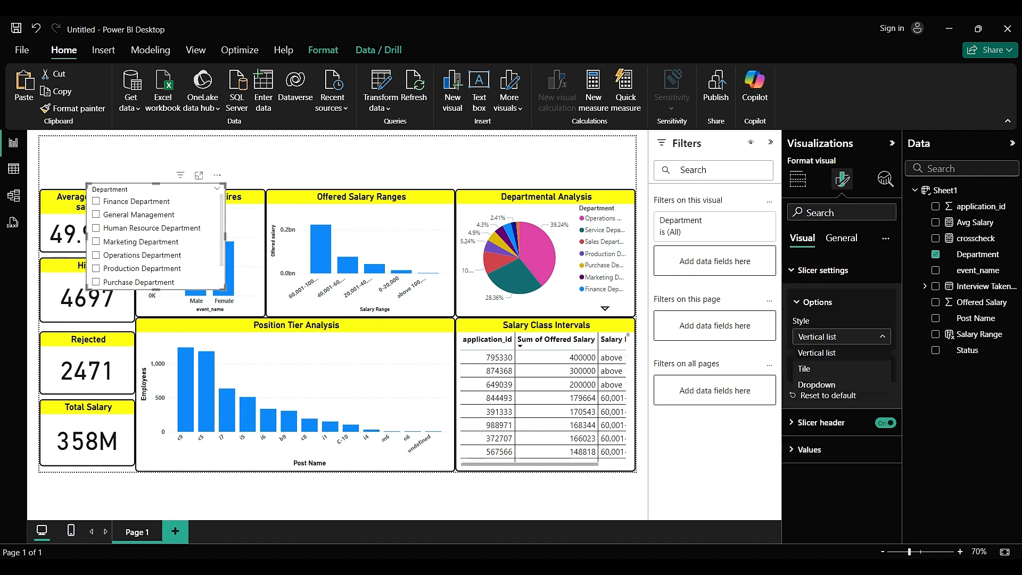
left_click(831, 368)
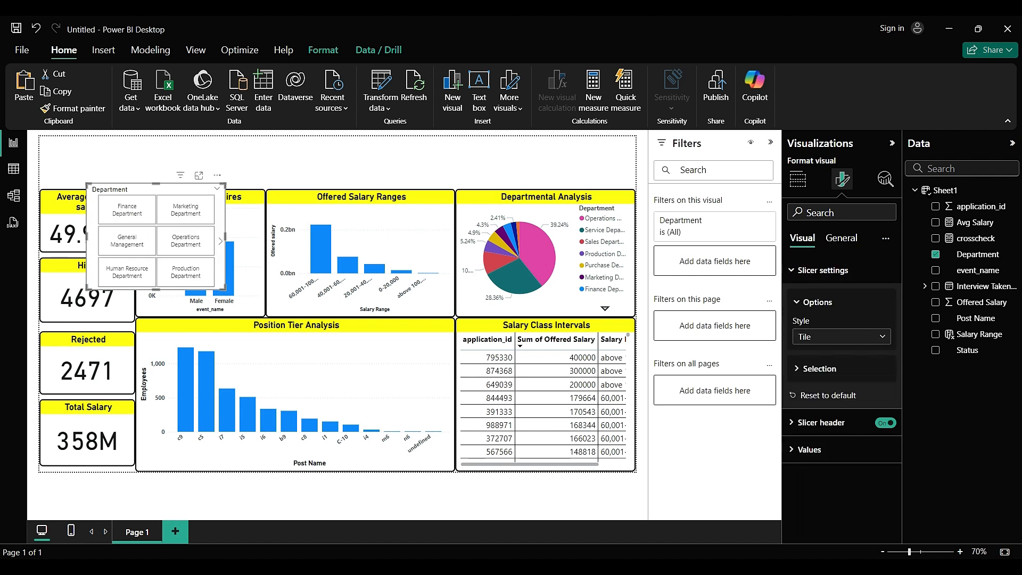
Step: Stretch the Department slicer into a single row of tiles and move it into the empty strip above the charts
left_click_drag(224, 236, 626, 236)
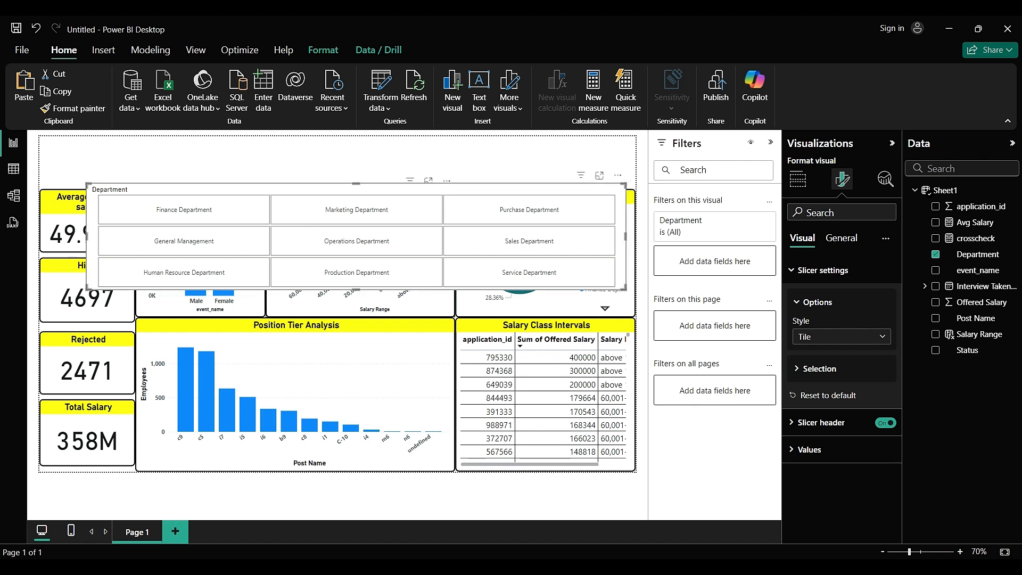
left_click_drag(356, 289, 356, 236)
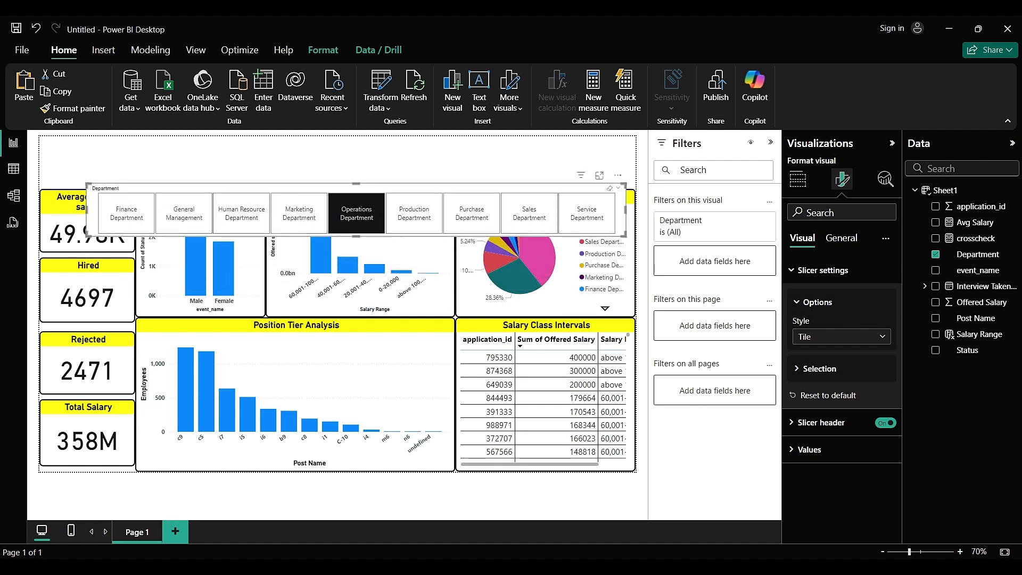
left_click_drag(341, 188, 294, 141)
left_click_drag(483, 143, 488, 144)
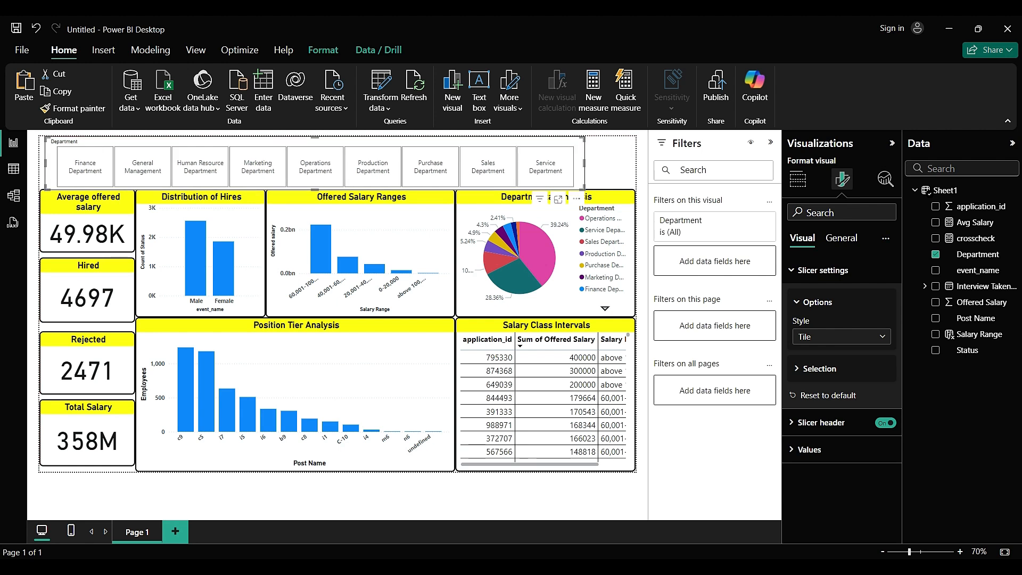
Step: Widen the Department slicer to the dashboard's full width and copy the Average offered salary card's formatting onto it
left_click_drag(584, 163, 634, 163)
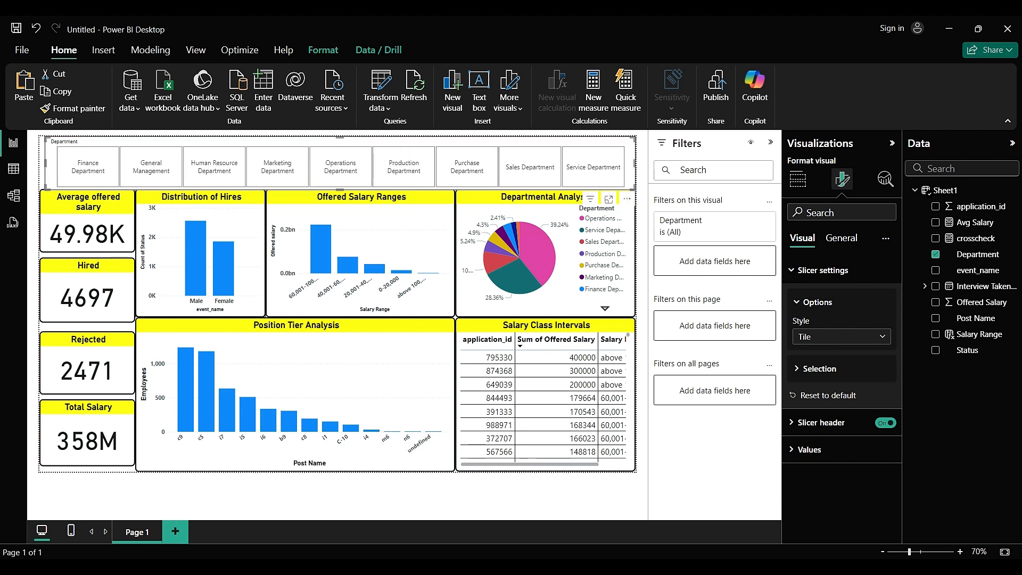
left_click(88, 223)
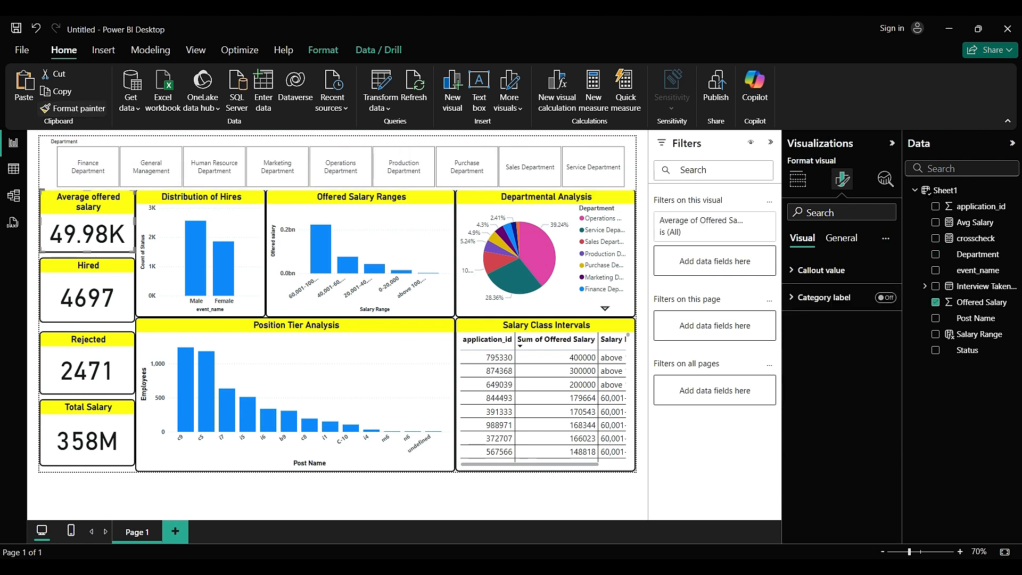
left_click(72, 108)
left_click(80, 142)
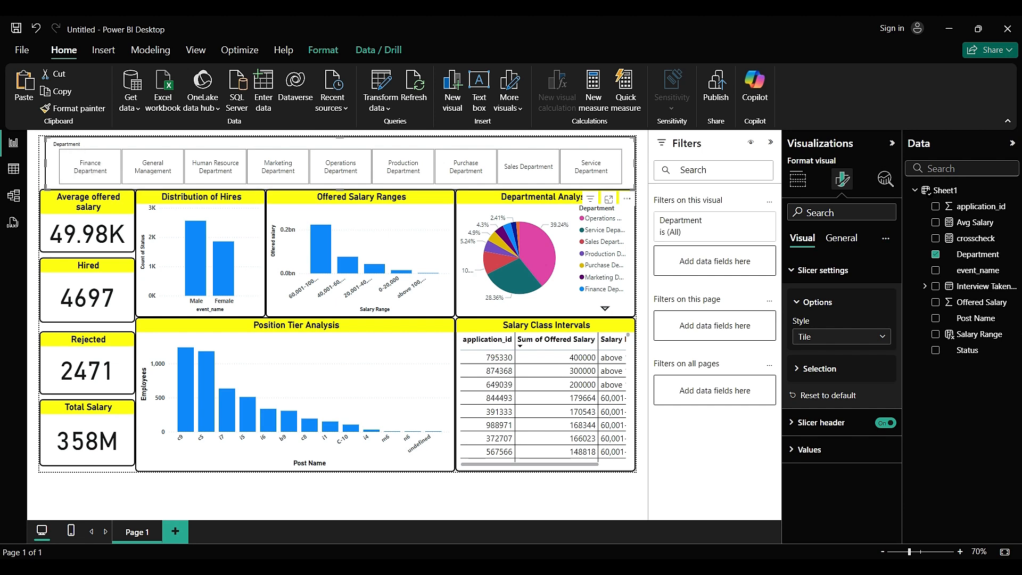
left_click_drag(45, 163, 40, 163)
left_click(319, 495)
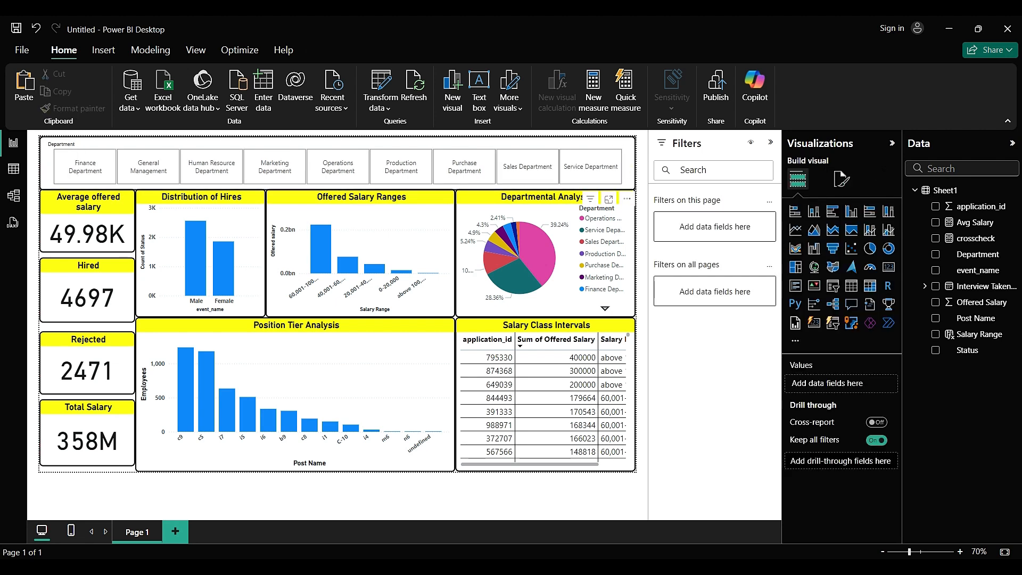
Step: Set the Department slicer's title text to "Departments"
left_click(841, 180)
left_click(160, 143)
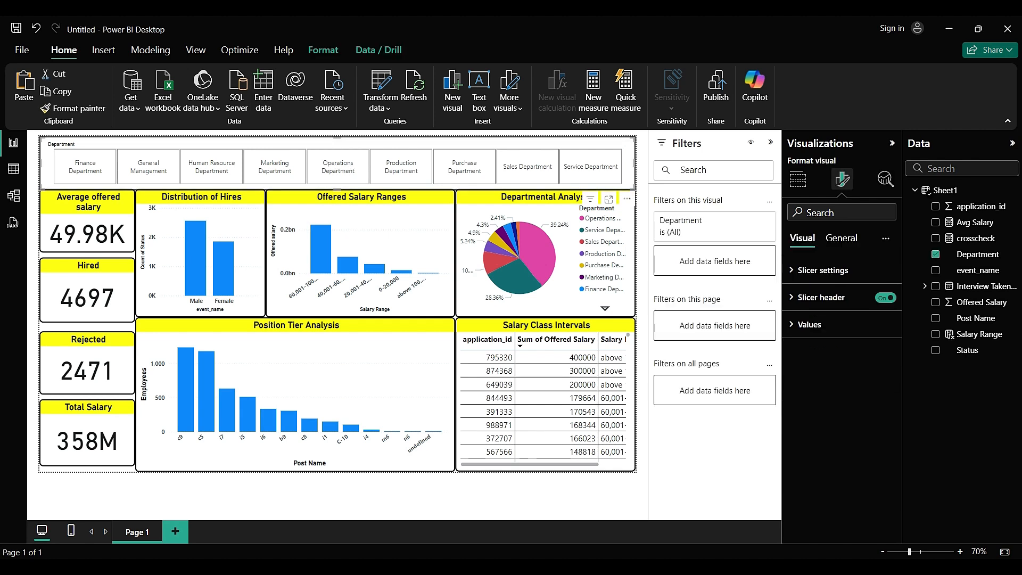
left_click(841, 238)
left_click(805, 297)
type("Department")
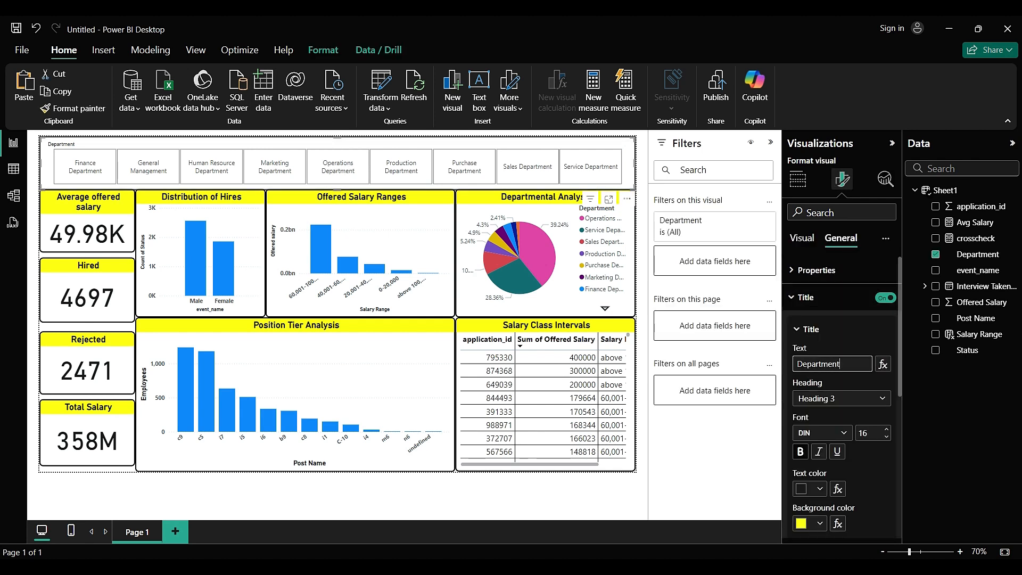
type("s")
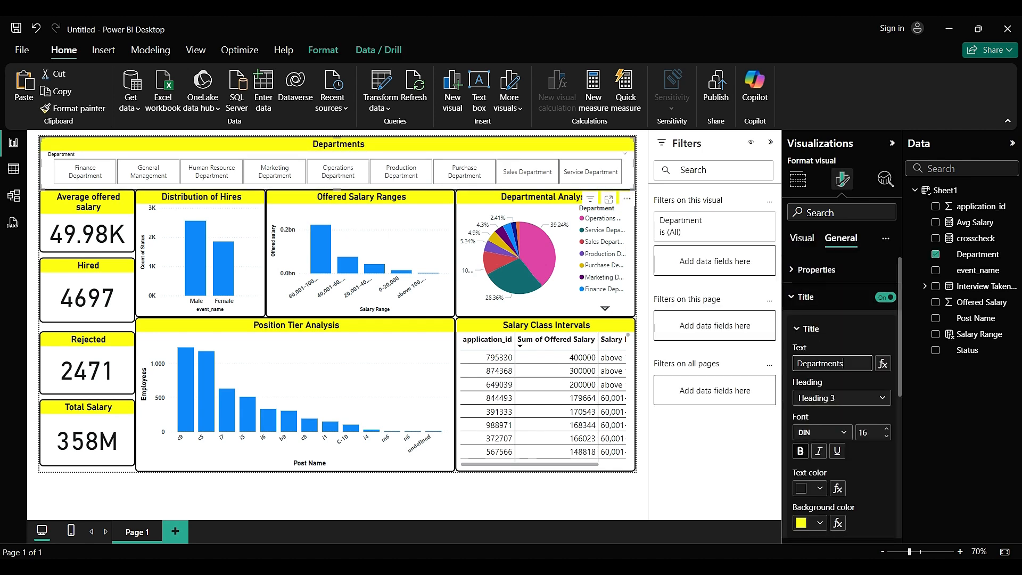
Step: Try font size 13 for the slicer's Departments title and raise the size again
scroll(841, 399, "down", 1)
scroll(842, 399, "up", 1)
left_click(886, 437)
left_click(886, 437)
left_click(886, 436)
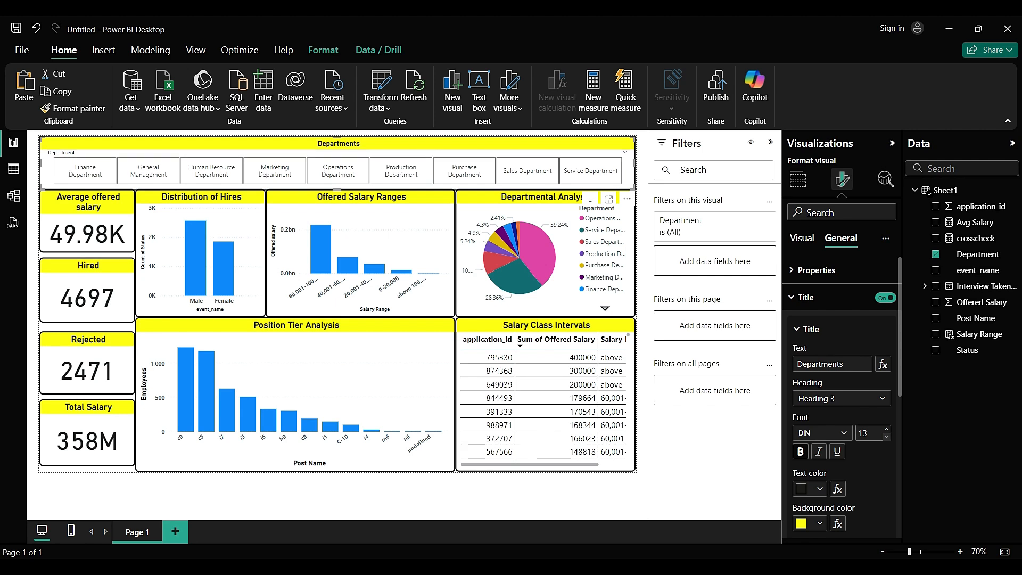
left_click(886, 429)
left_click(887, 429)
left_click(830, 298)
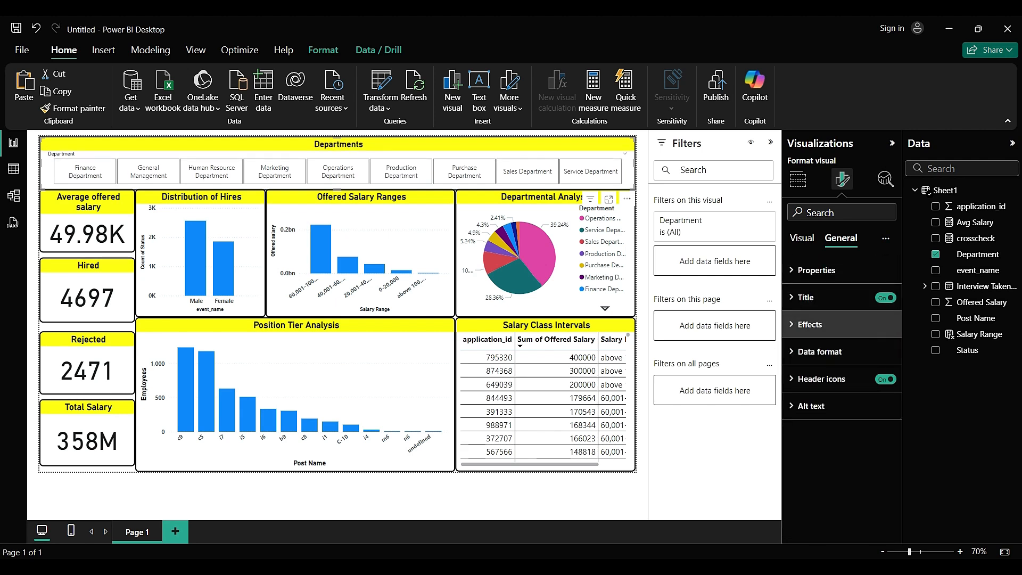
Step: Turn off the header icons of the Department slicer
left_click(830, 351)
scroll(831, 354, "down", 1)
left_click(826, 498)
left_click(886, 498)
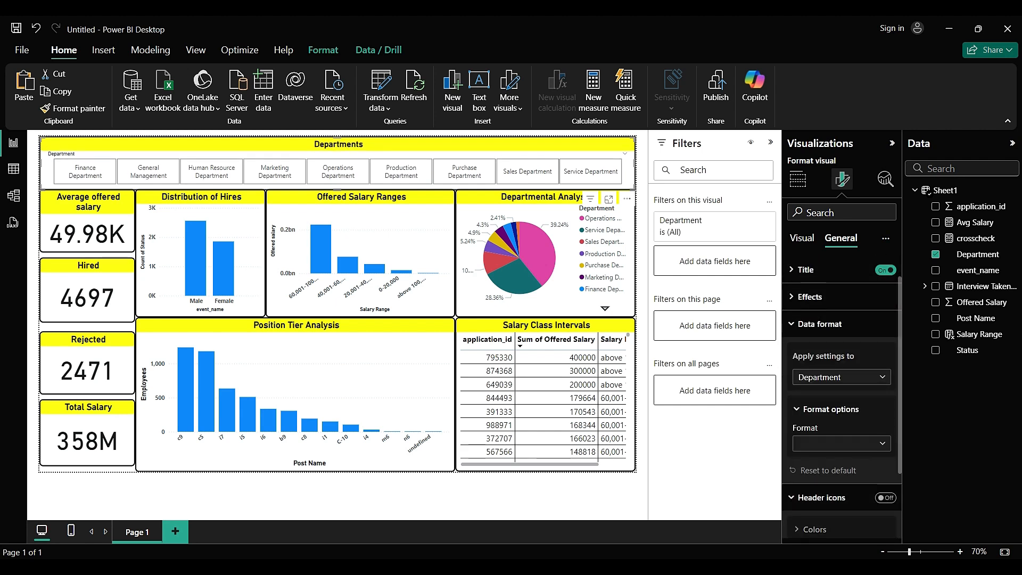
scroll(852, 409, "down", 2)
left_click(822, 407)
Step: Turn off the Department slicer's header and make its tile values bold
left_click(802, 238)
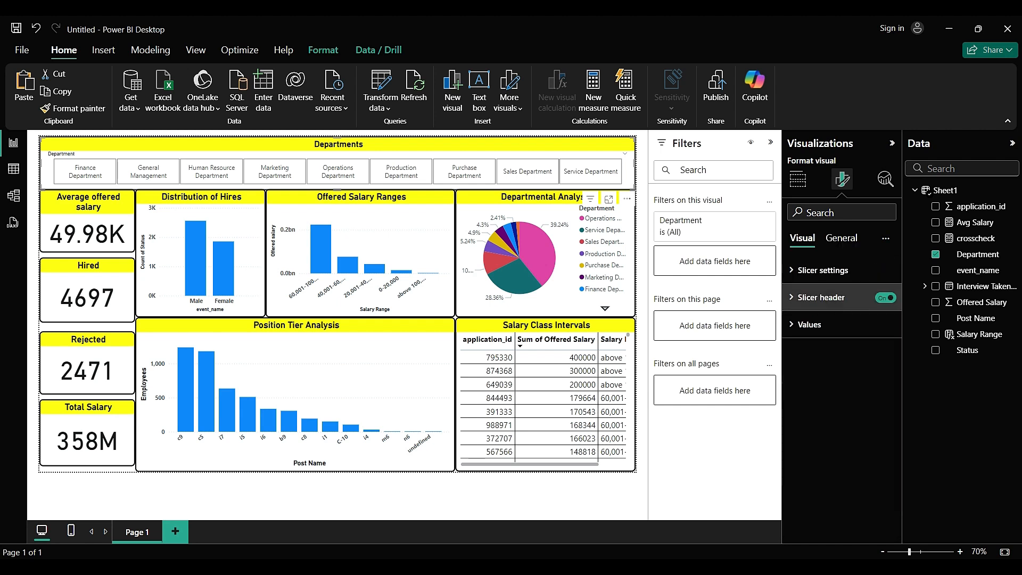
left_click(886, 297)
left_click(820, 325)
scroll(806, 475, "down", 2)
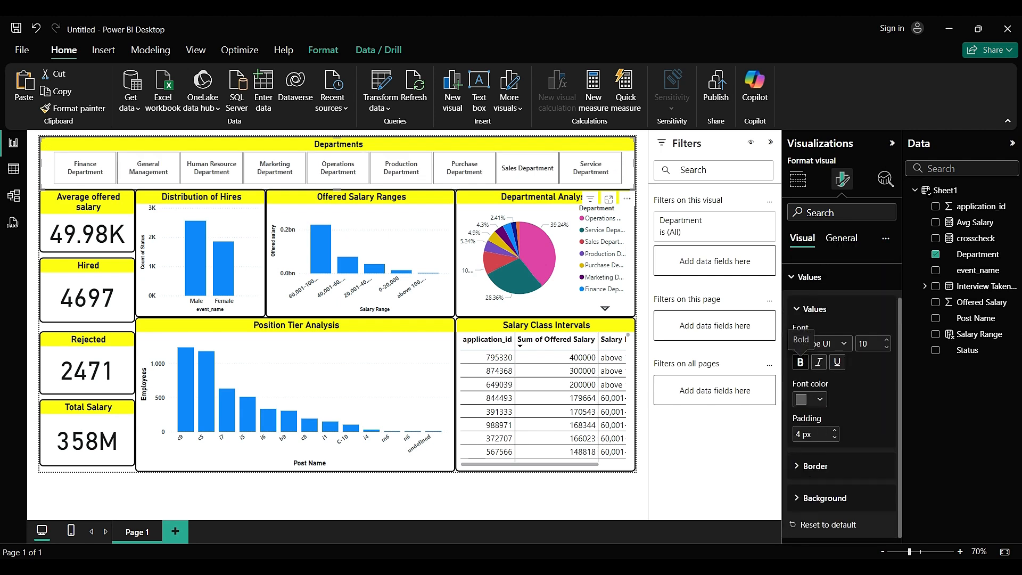
Step: Give the slicer tiles a black border with a line width of 2
left_click(815, 466)
scroll(830, 426, "down", 3)
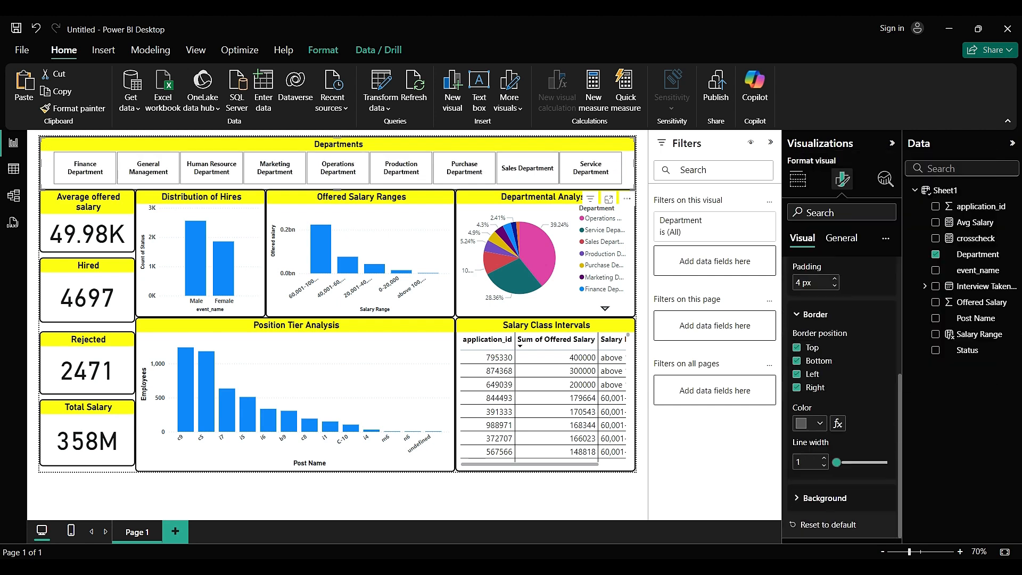
left_click_drag(837, 463, 842, 462)
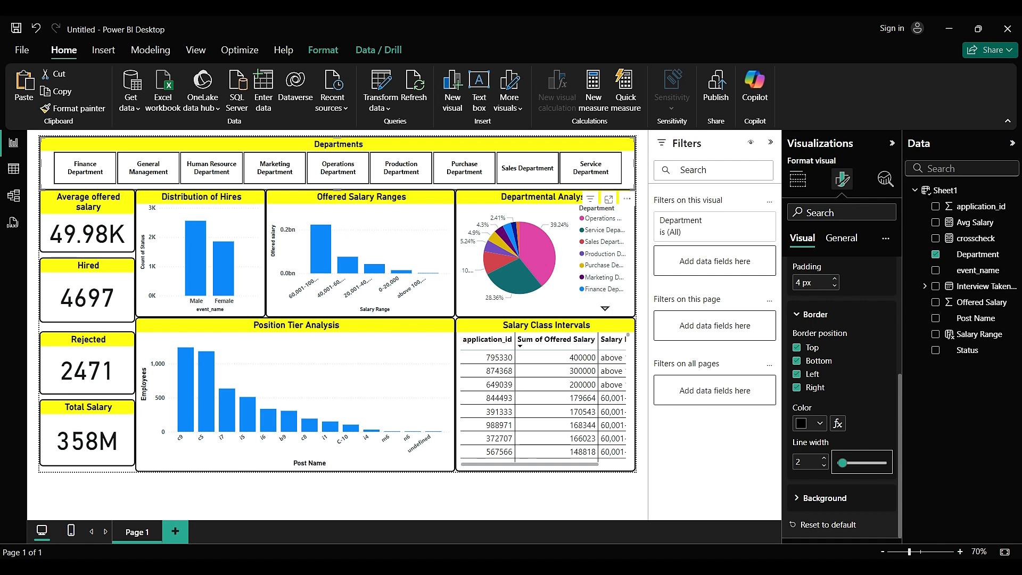
Step: Test the slicer by filtering the dashboard by Finance, General Management, Human Resource, Marketing and Production departments in turn
left_click(85, 169)
left_click(149, 168)
left_click(211, 168)
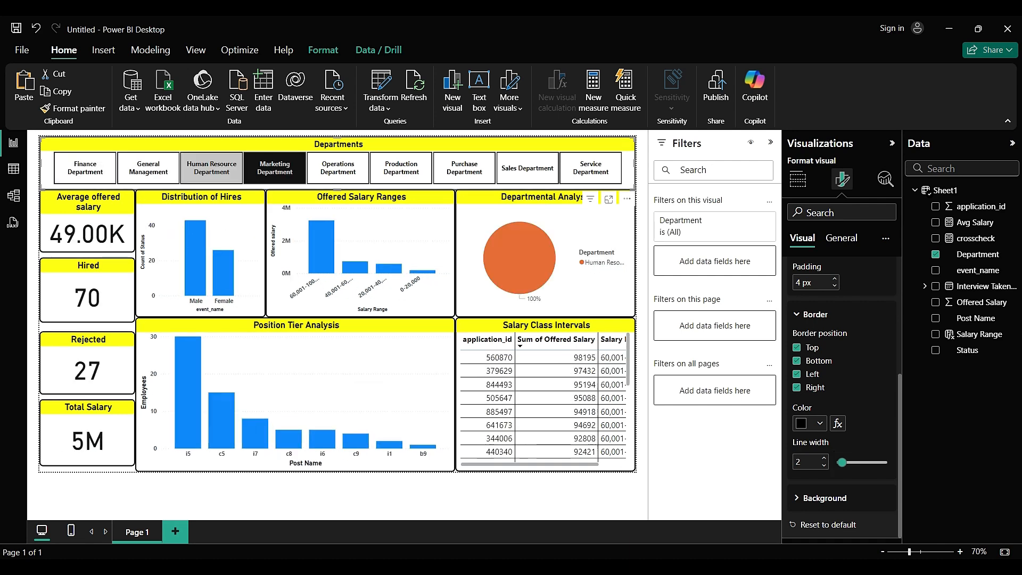
left_click(275, 168)
left_click(402, 168)
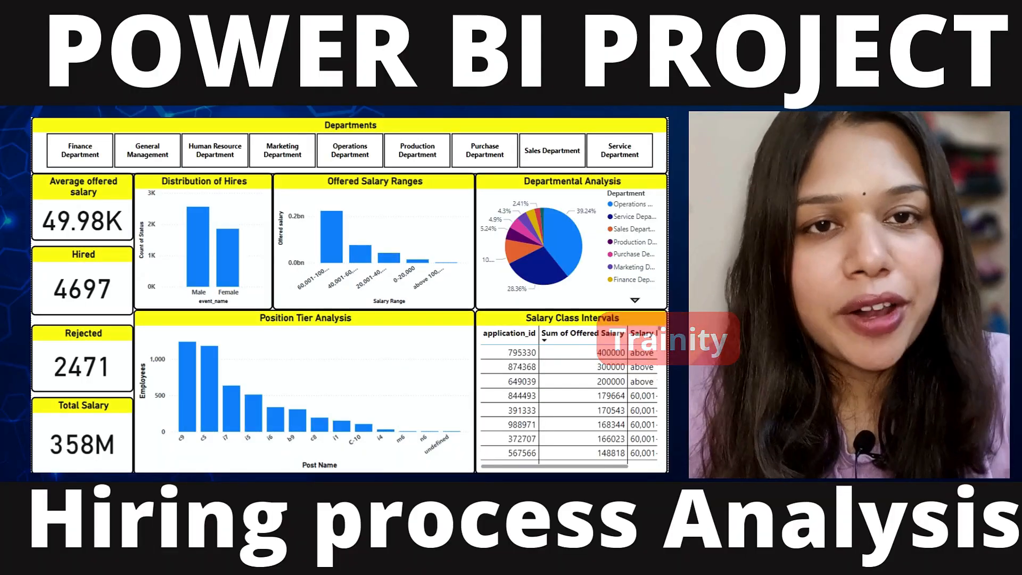